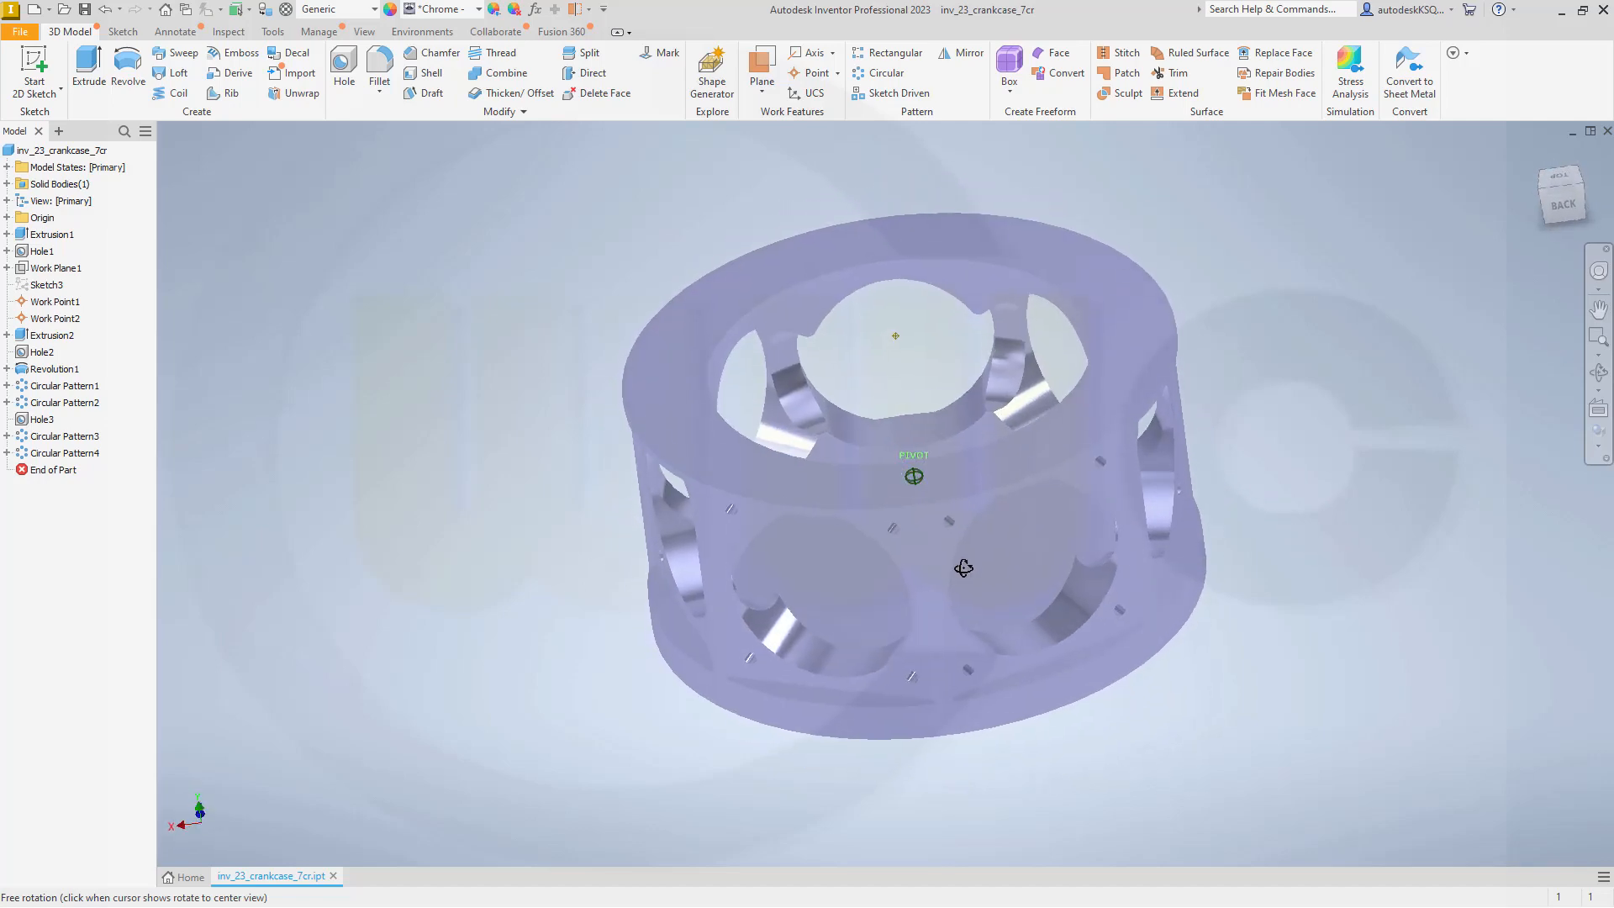
key(Escape)
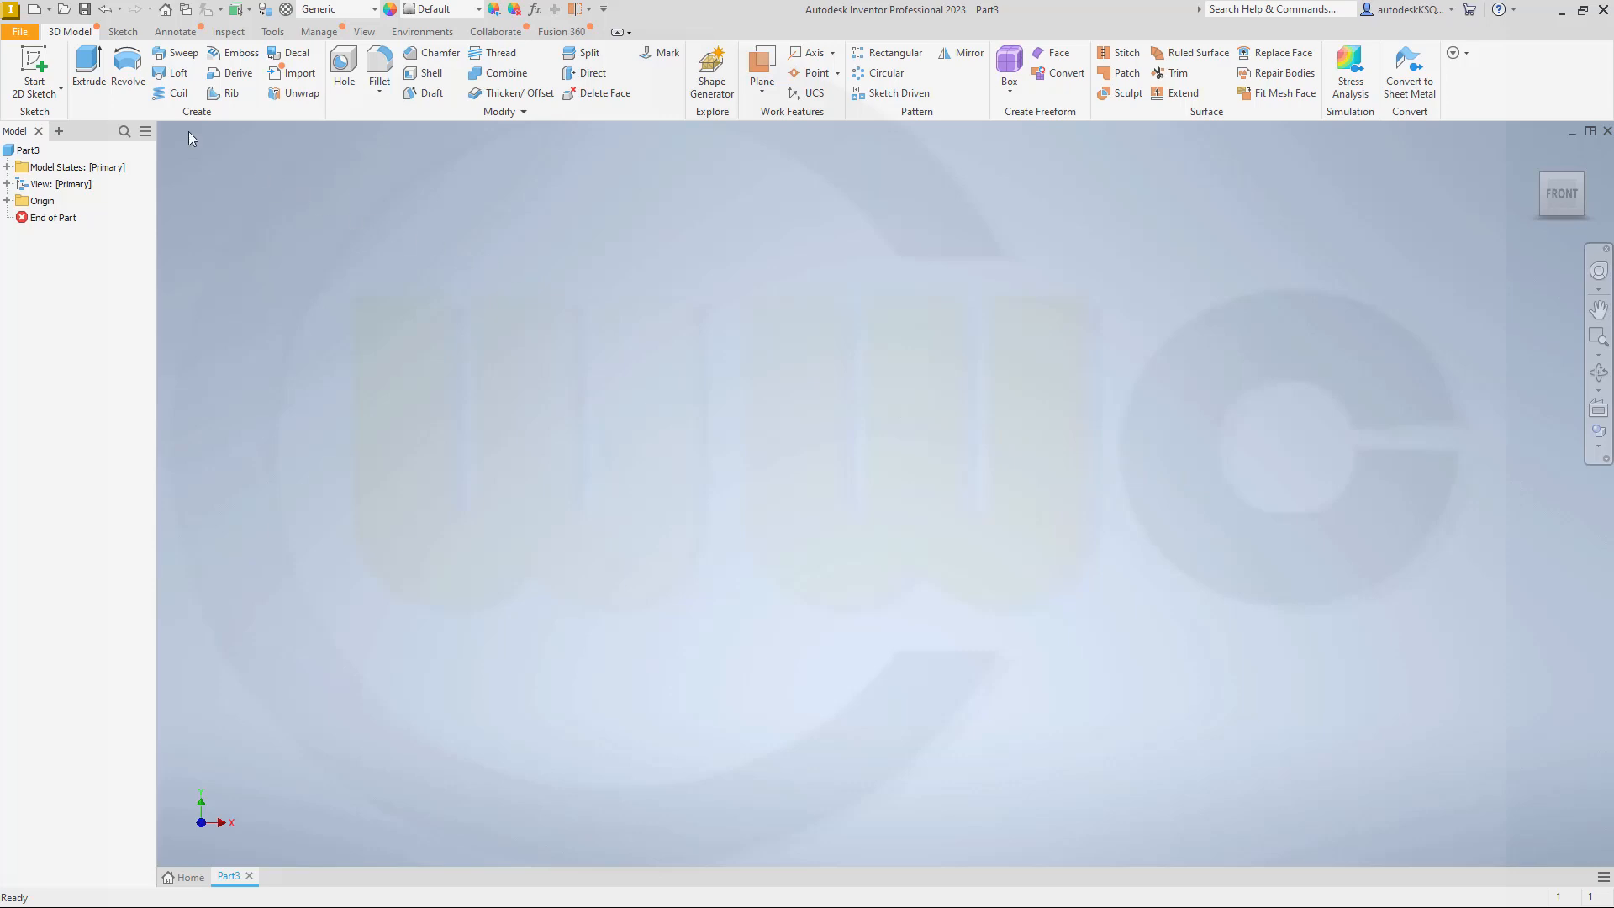
Step: Sketch a 383 mm diameter circle centred on the origin on the XZ plane and finish the sketch
click(34, 69)
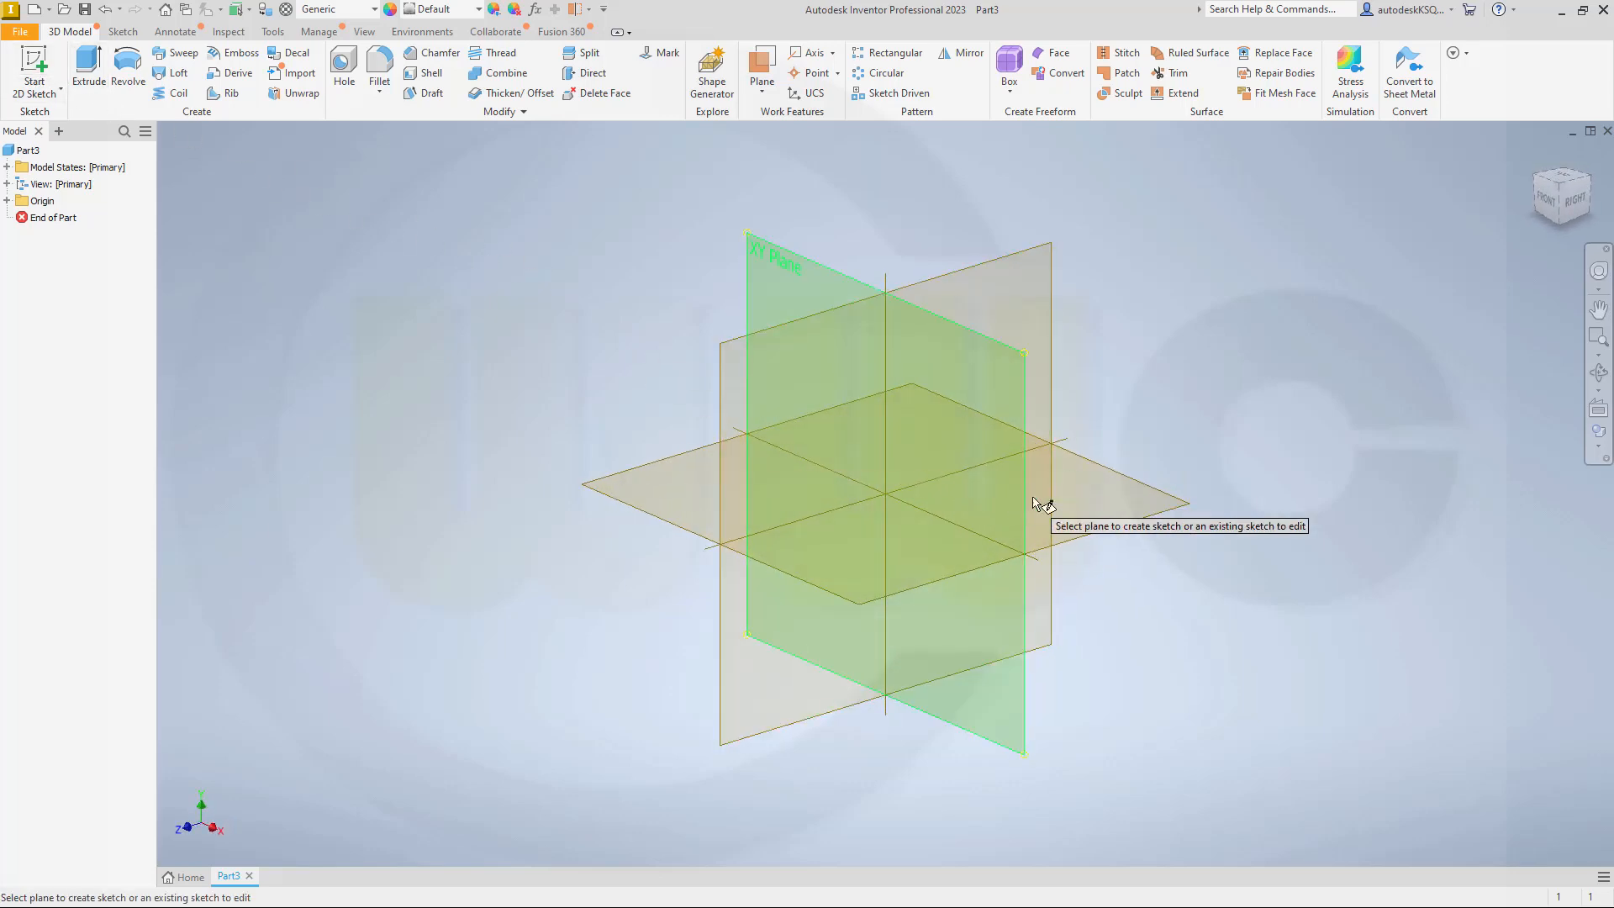
click(1122, 532)
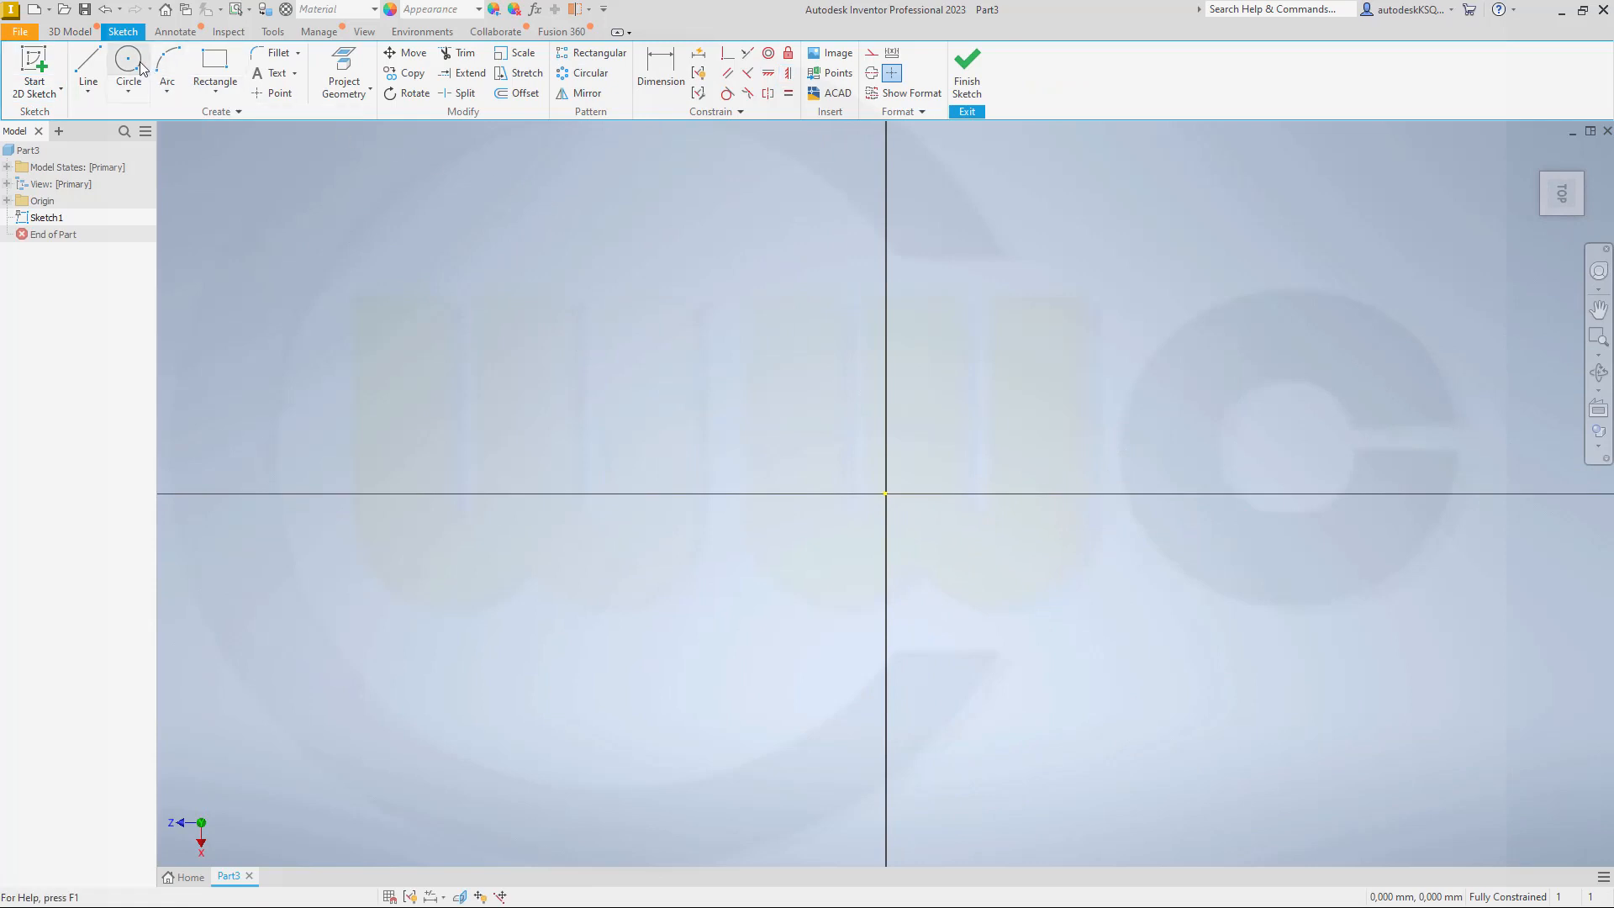
click(139, 69)
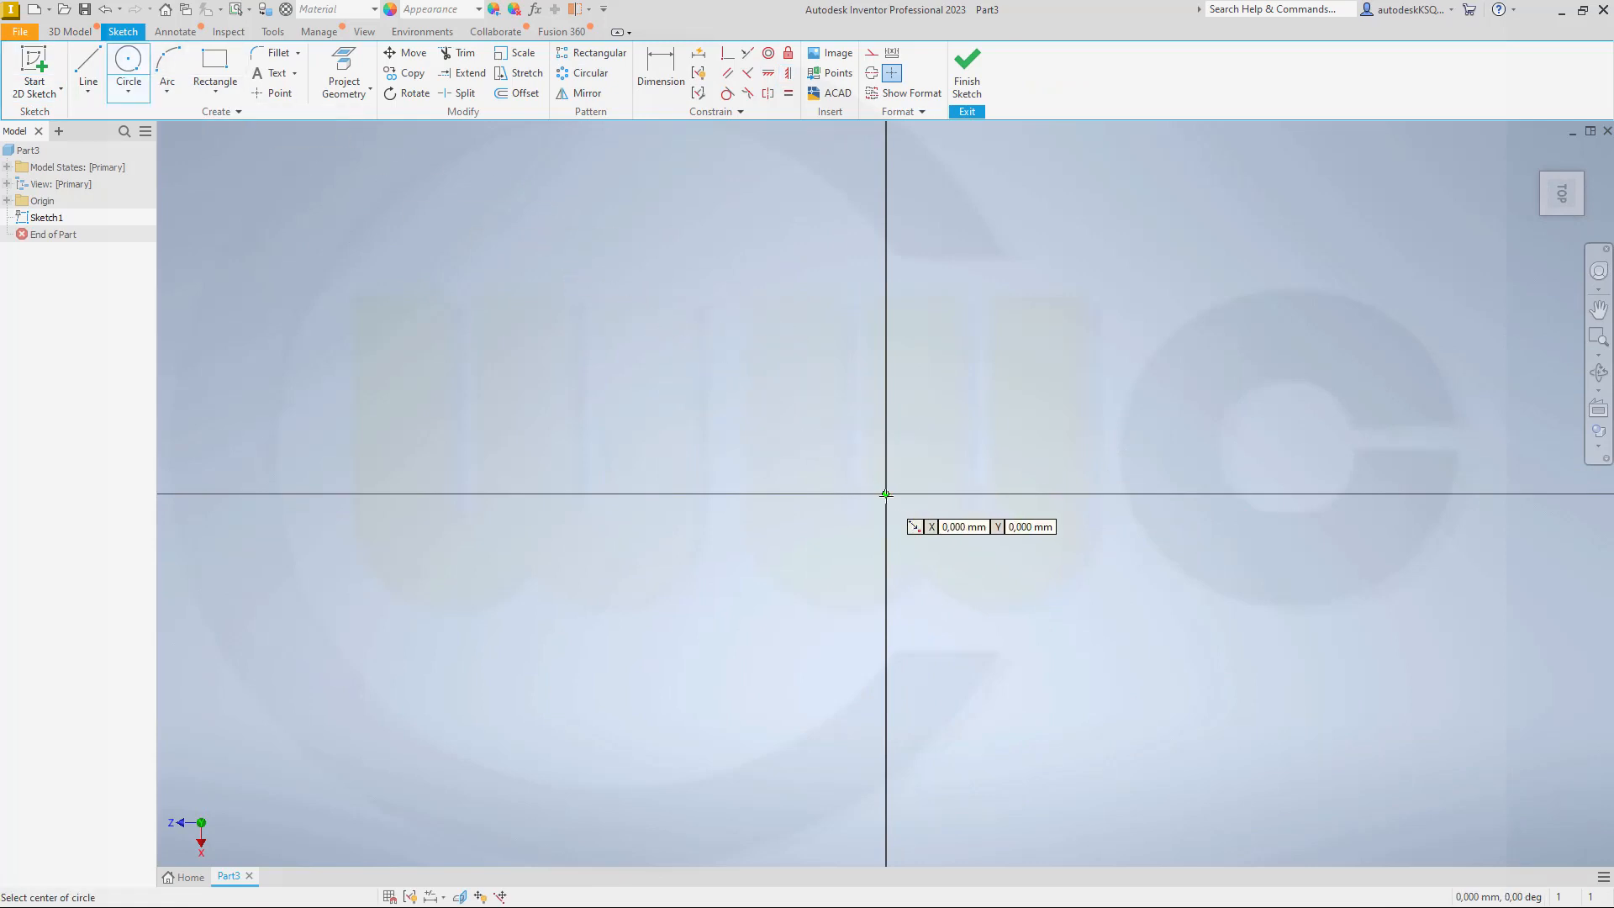
click(886, 493)
text(3)
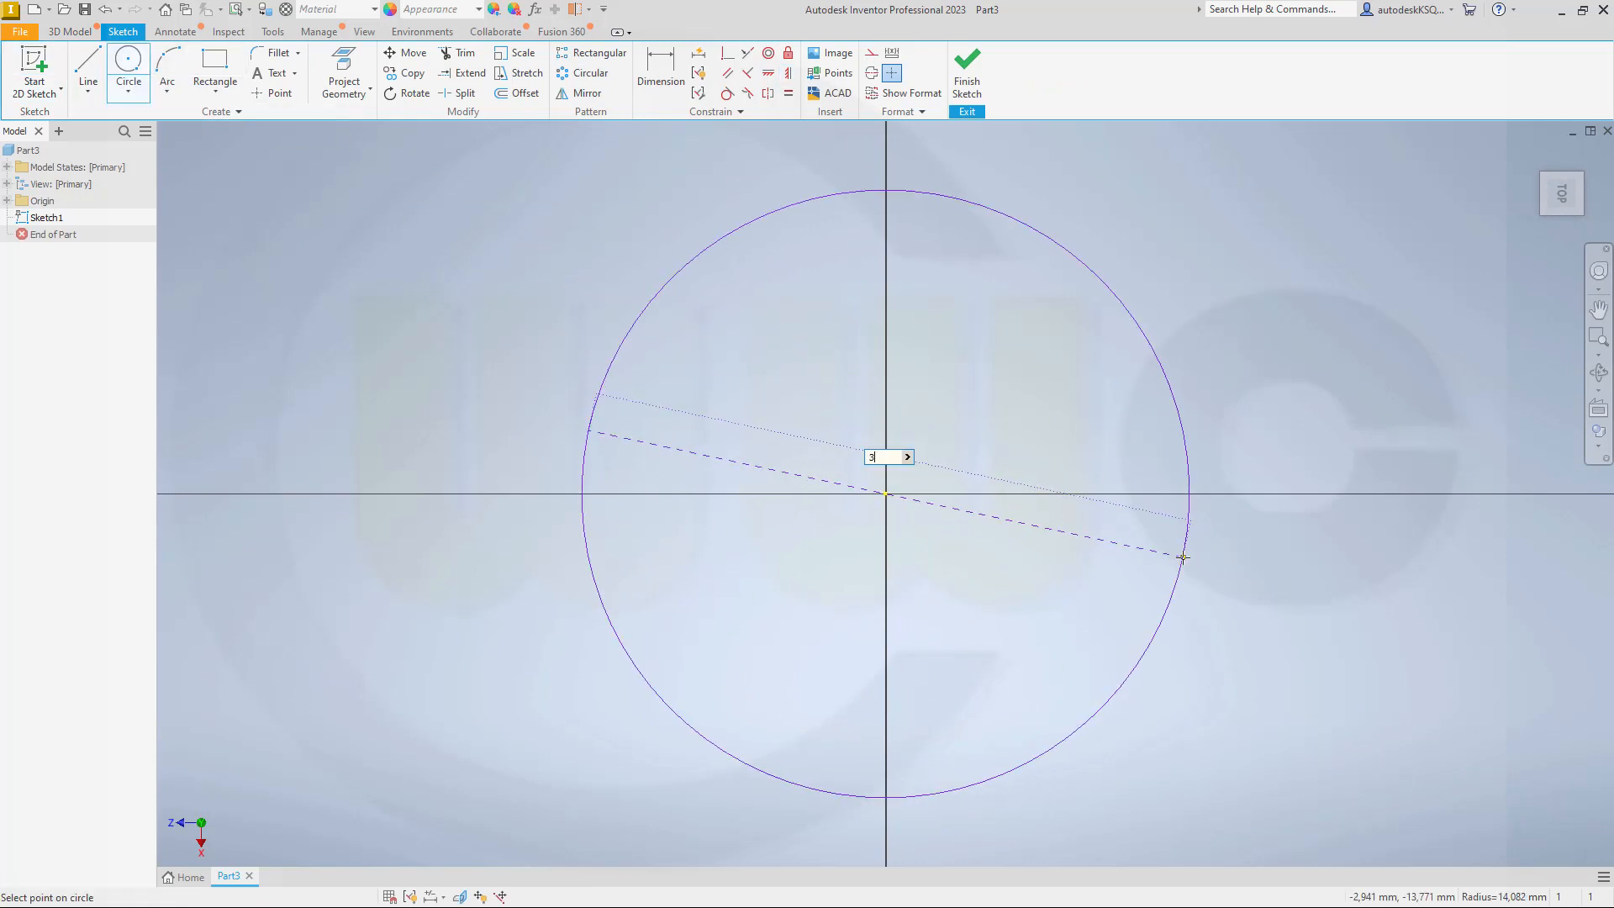
text(83)
key(Return)
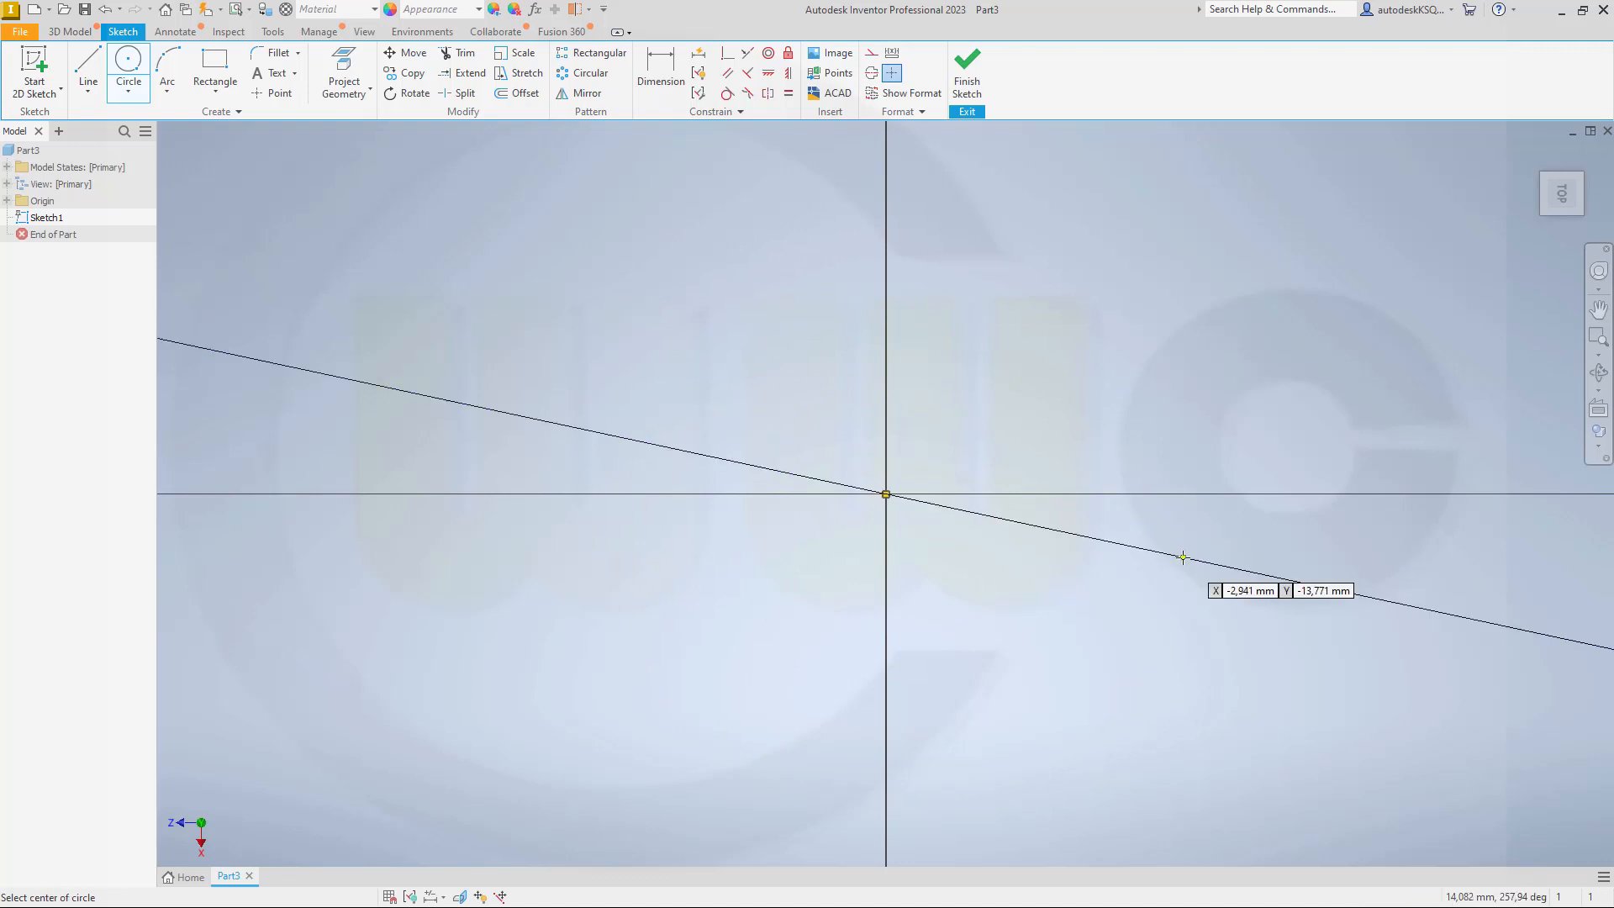
click(967, 72)
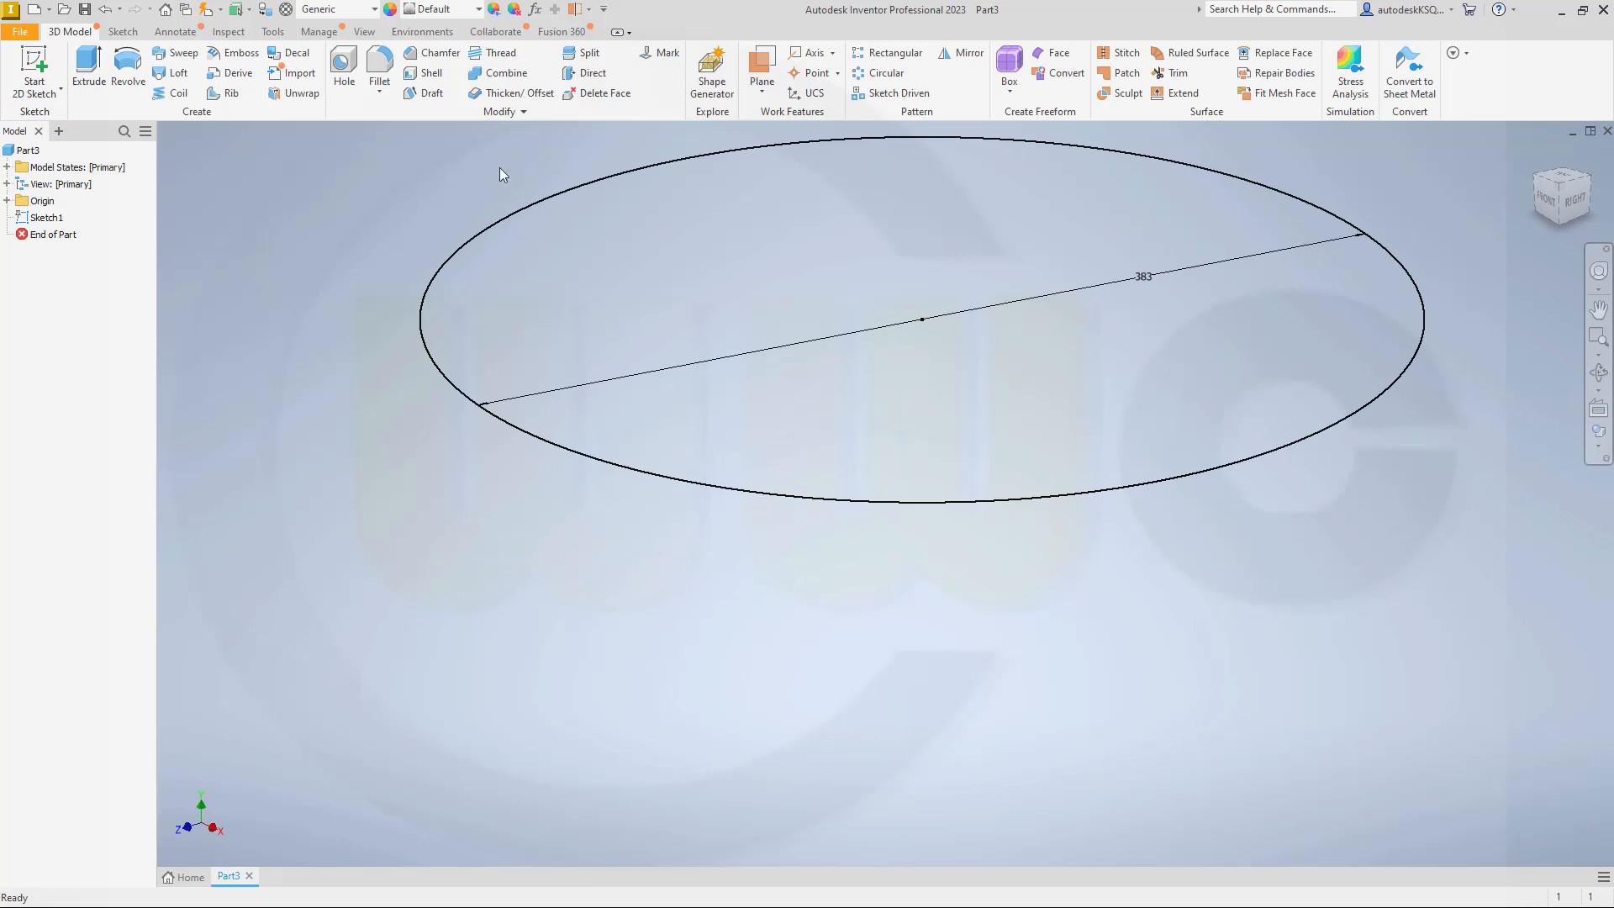
Step: Extrude the circle 186 mm upward into a solid cylinder
click(88, 67)
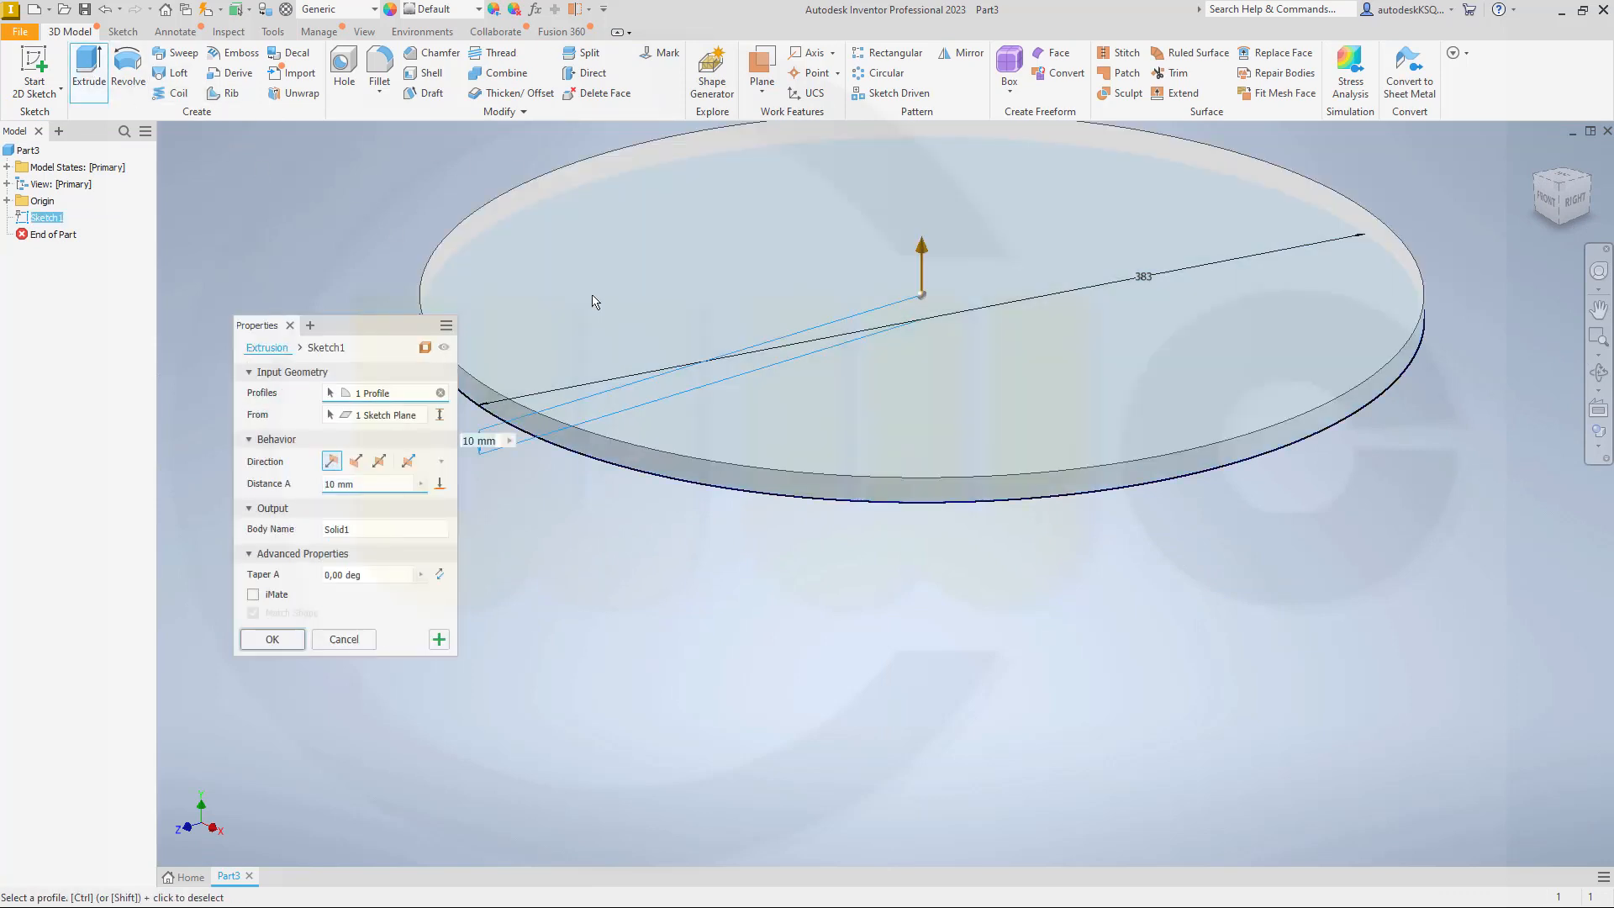
text(186)
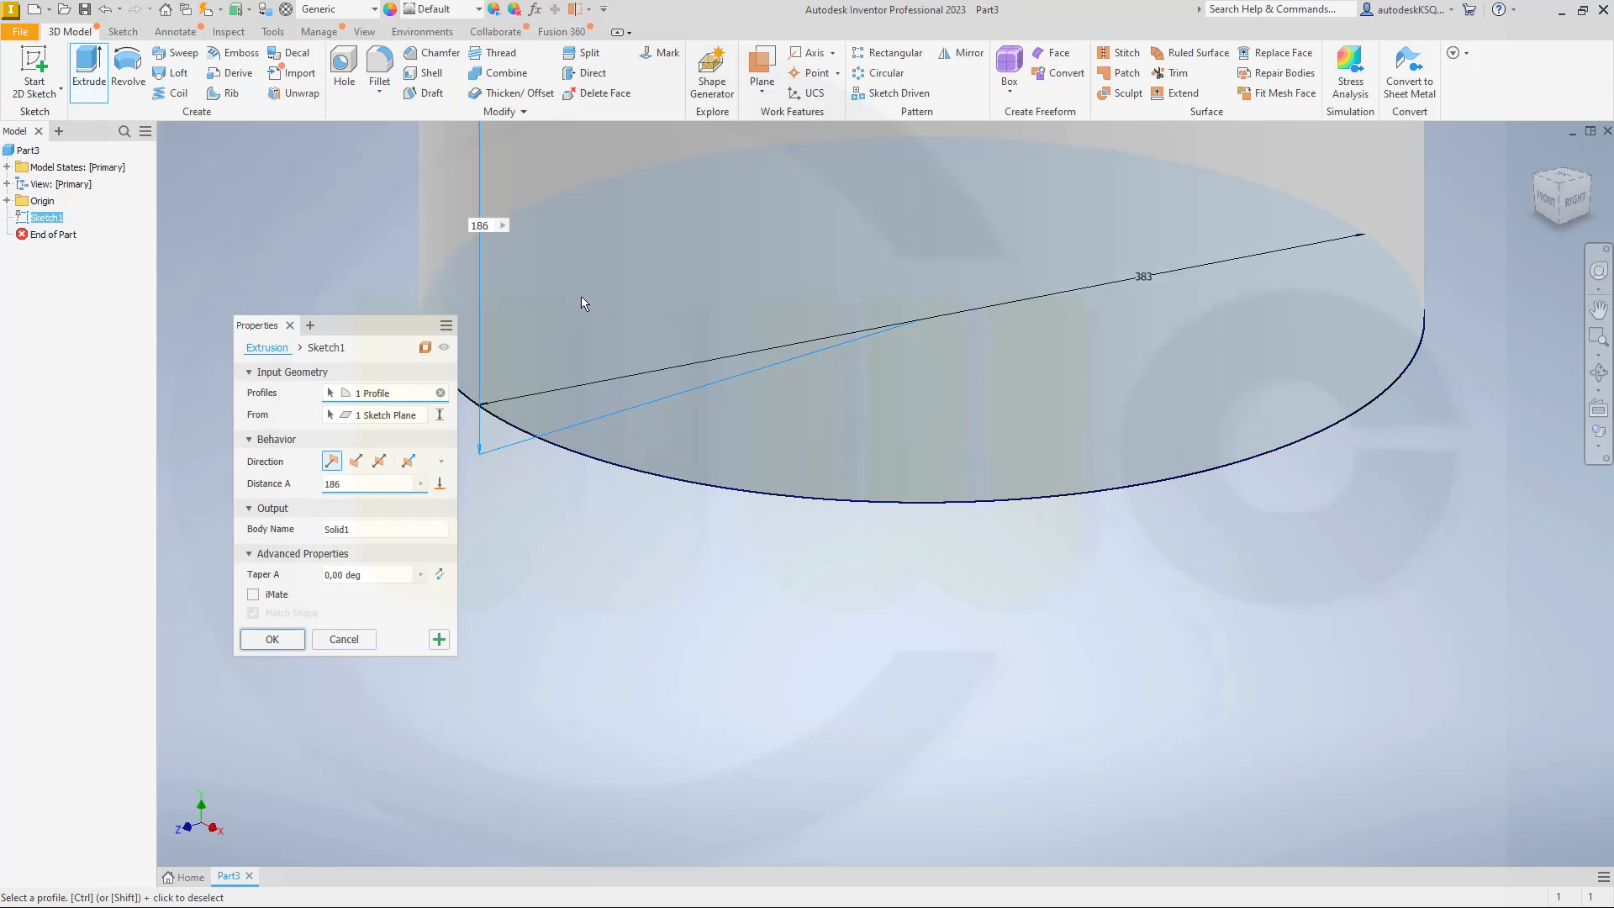
key(Return)
scroll(913, 460, up, 5)
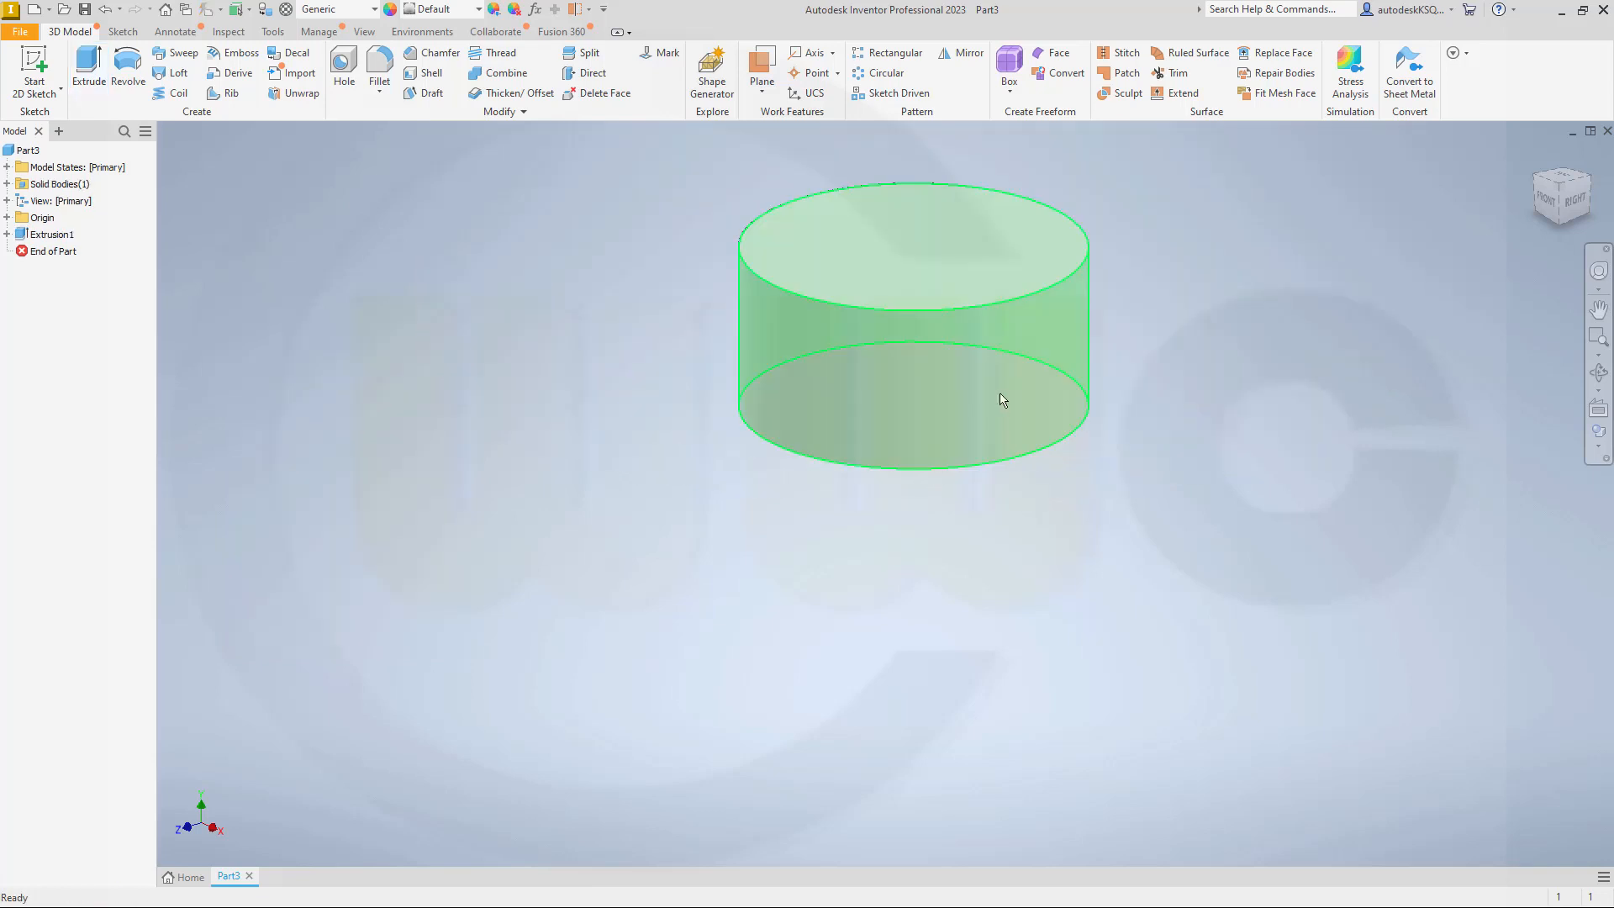
middle_drag(1176, 401, 1157, 479)
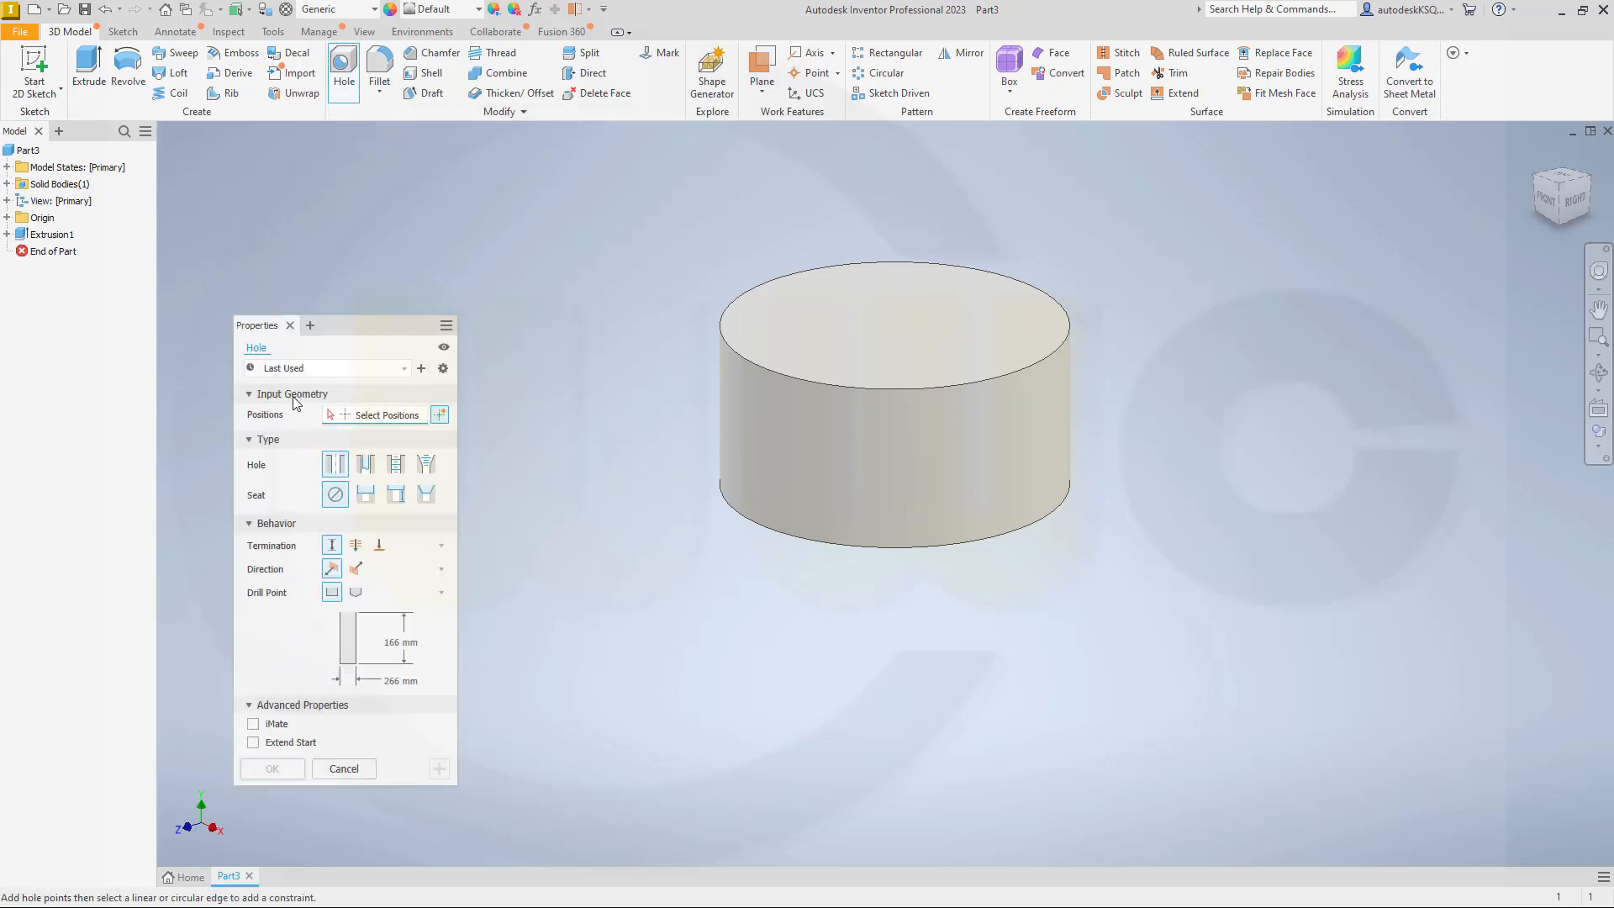
Step: Cut a simple flat-bottomed hole, 266 mm in diameter and 166 mm deep, concentric with the cylinder's top face, starting from no preset
click(360, 370)
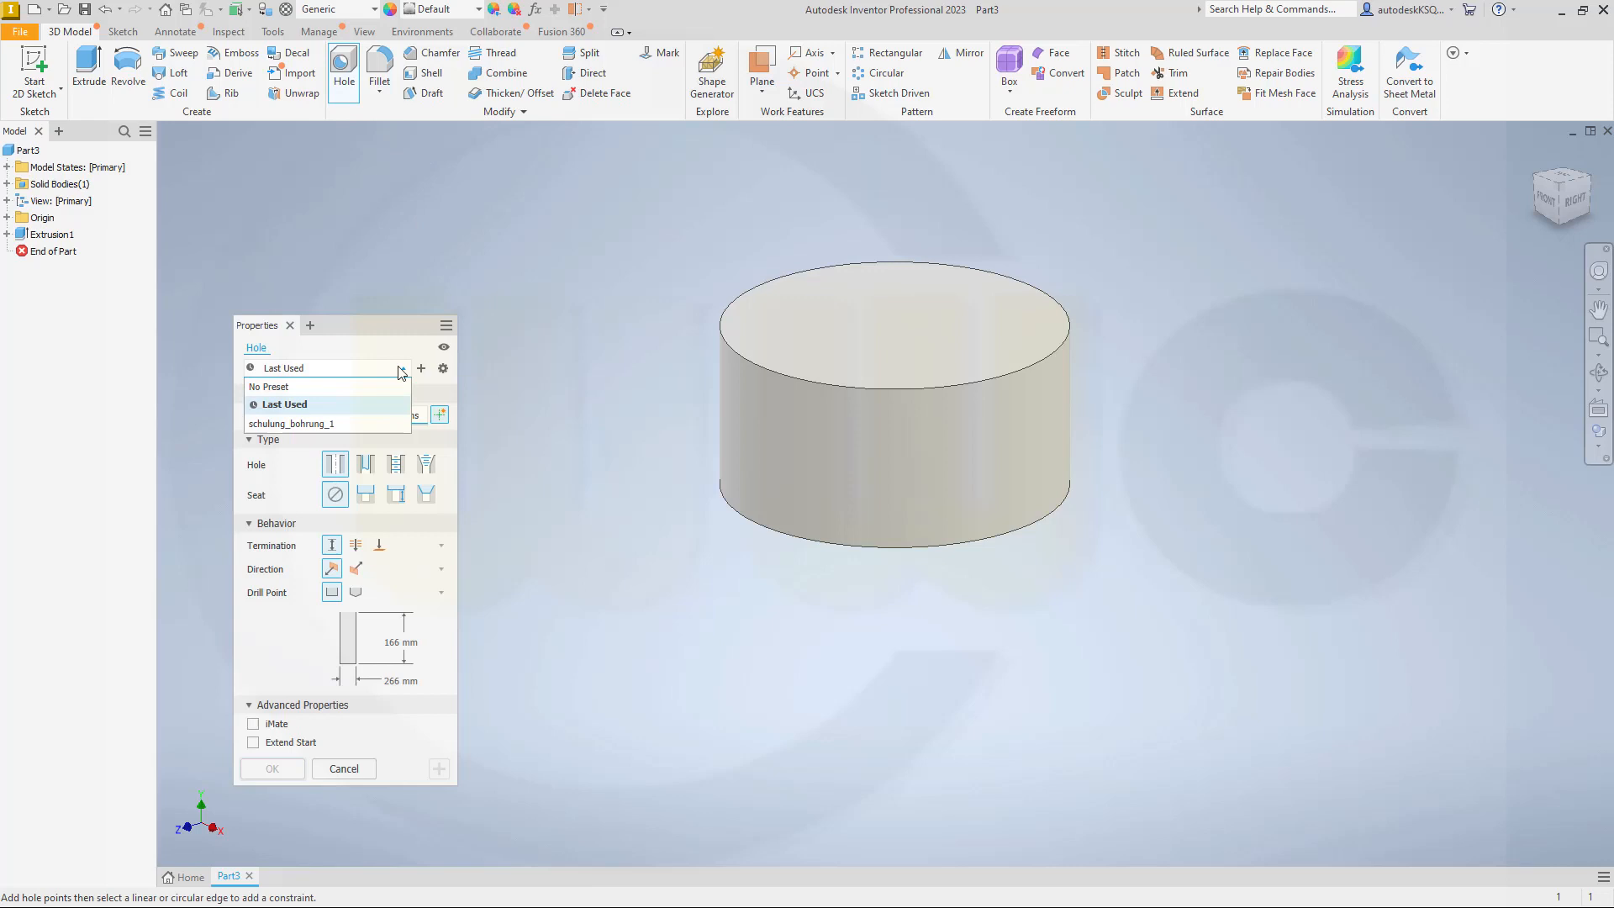
click(281, 395)
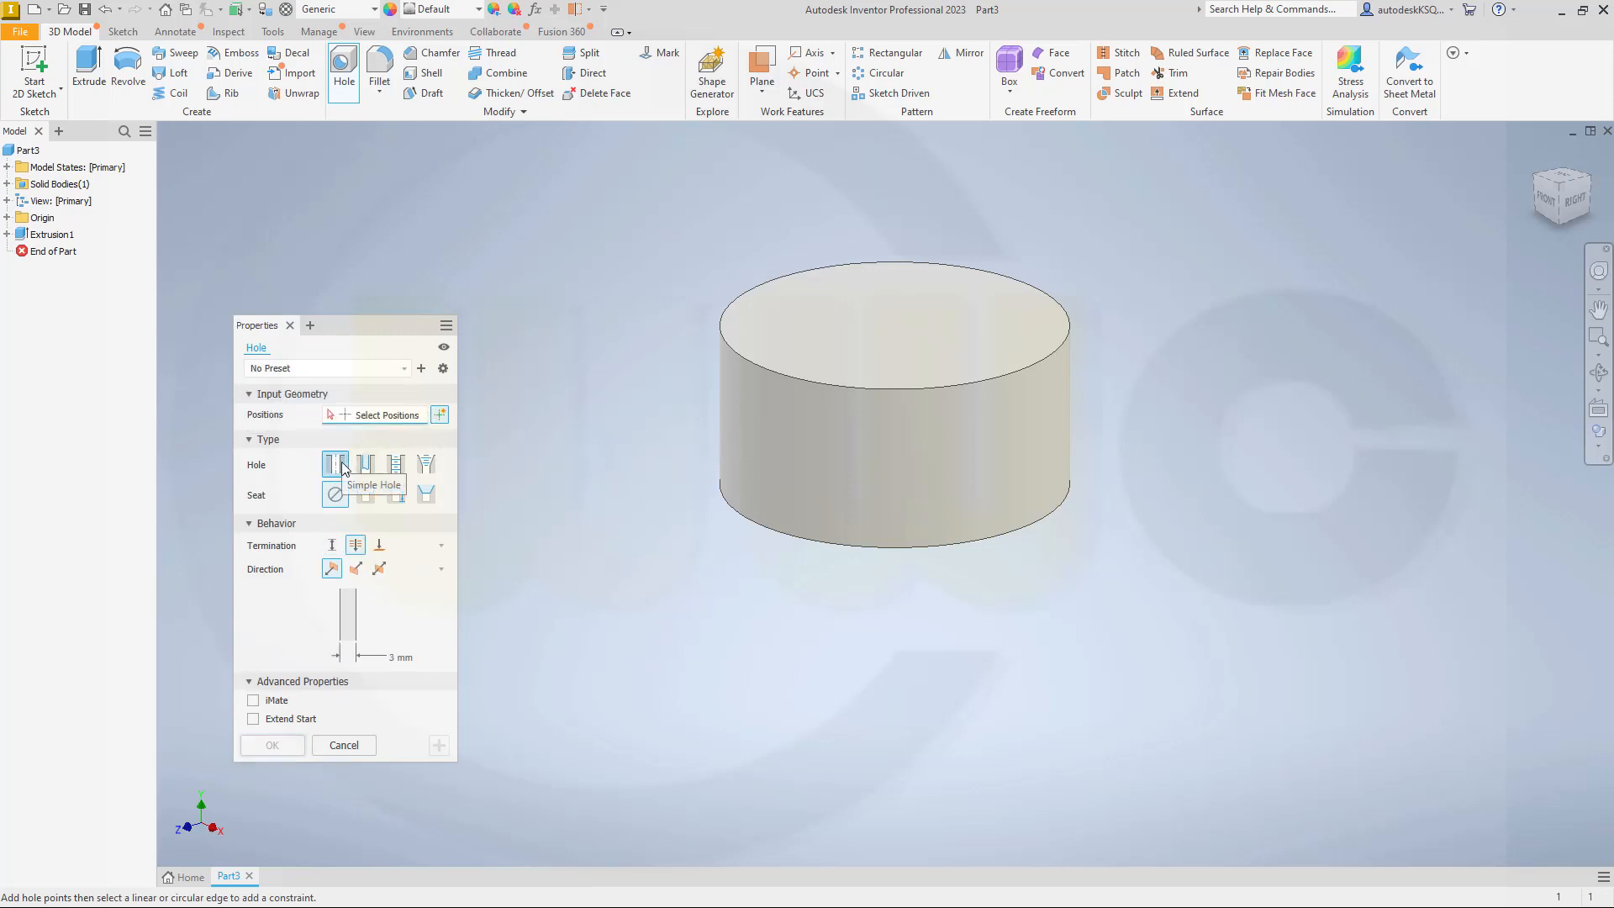
click(332, 546)
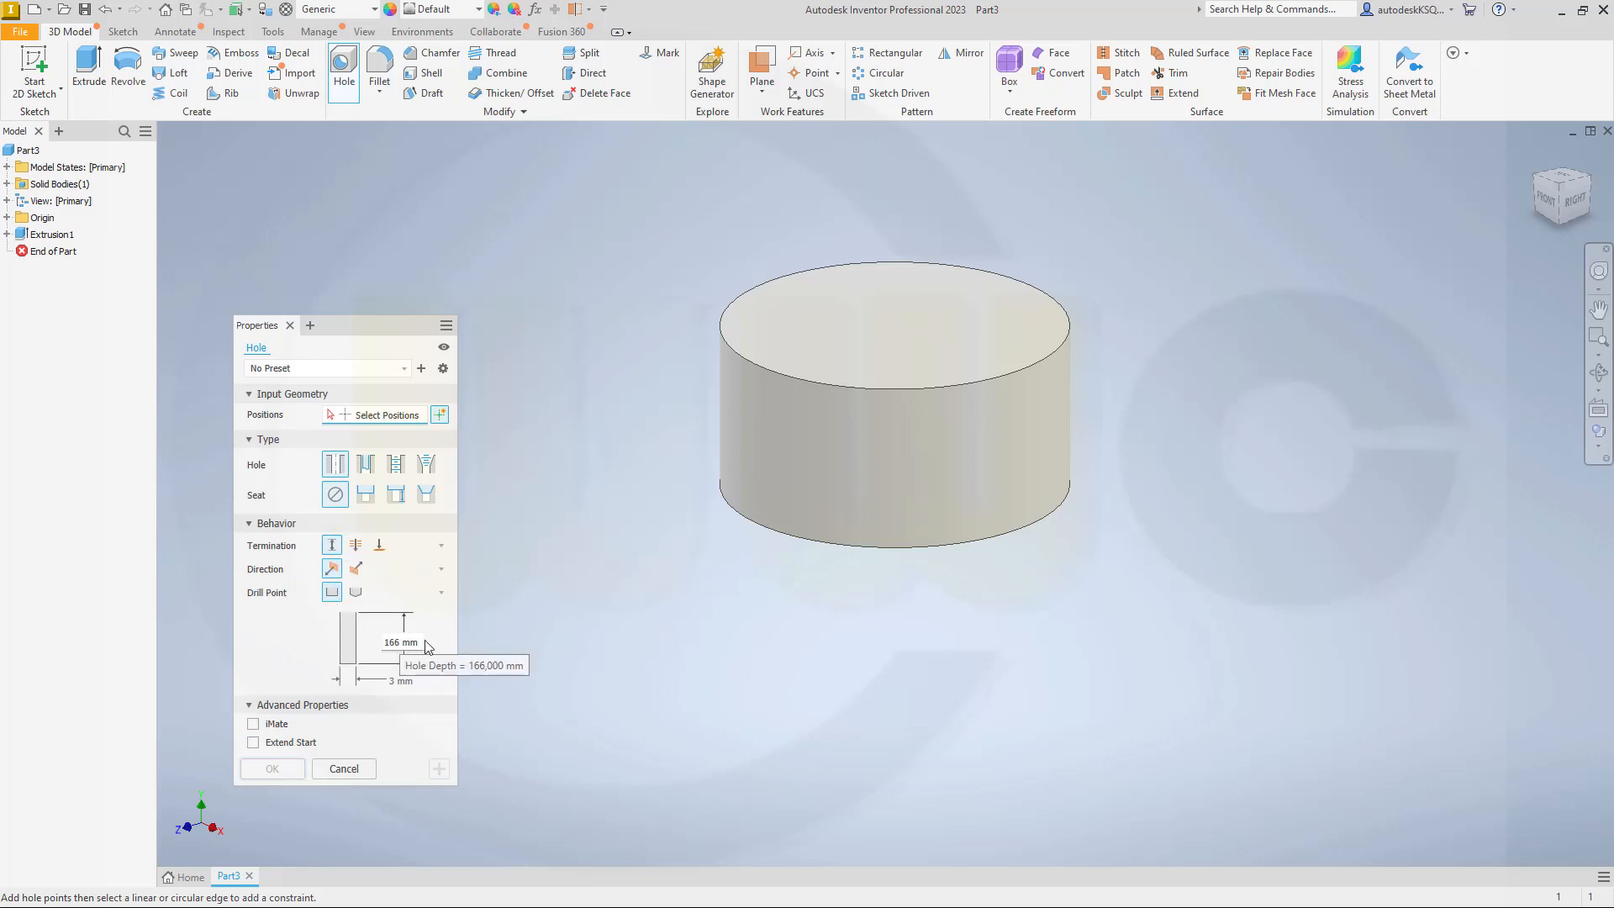
click(399, 681)
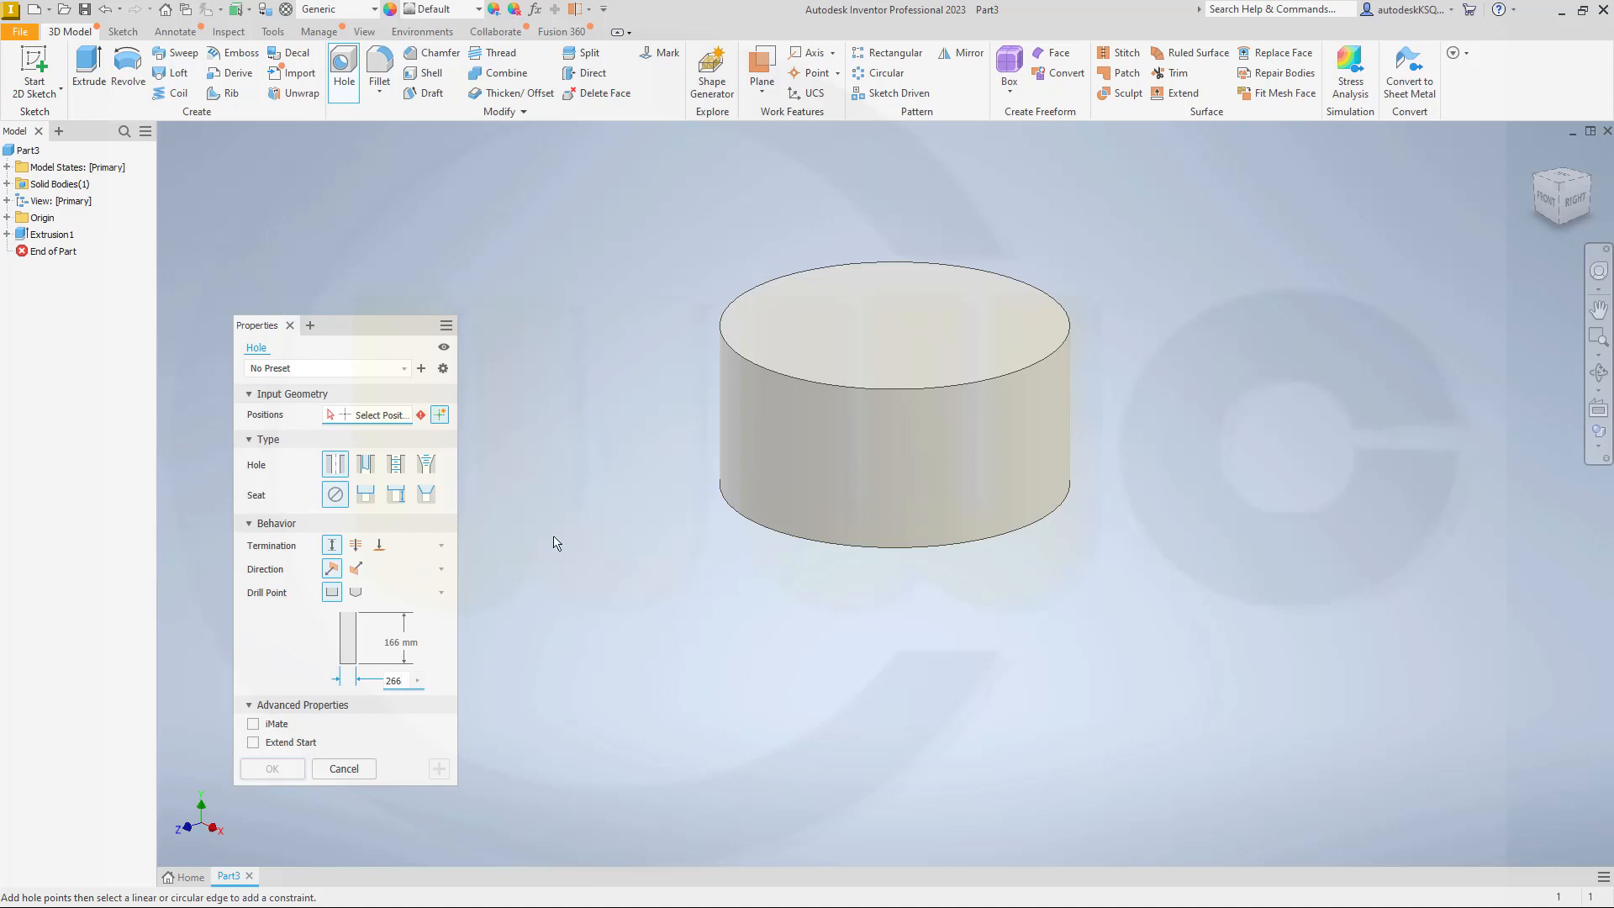
click(823, 343)
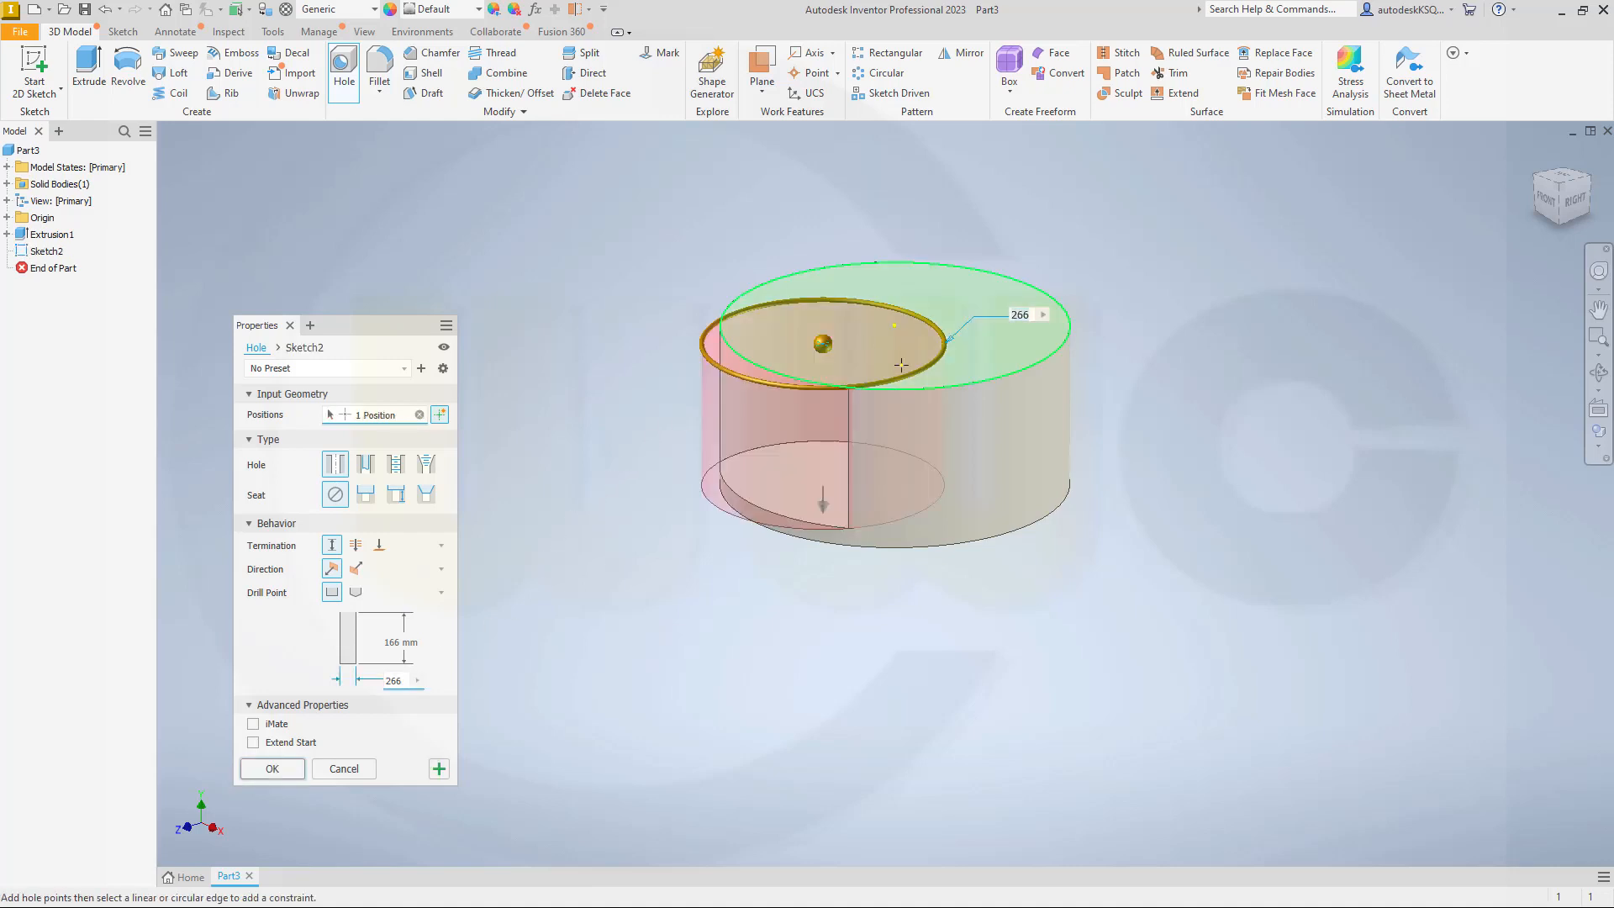
click(943, 390)
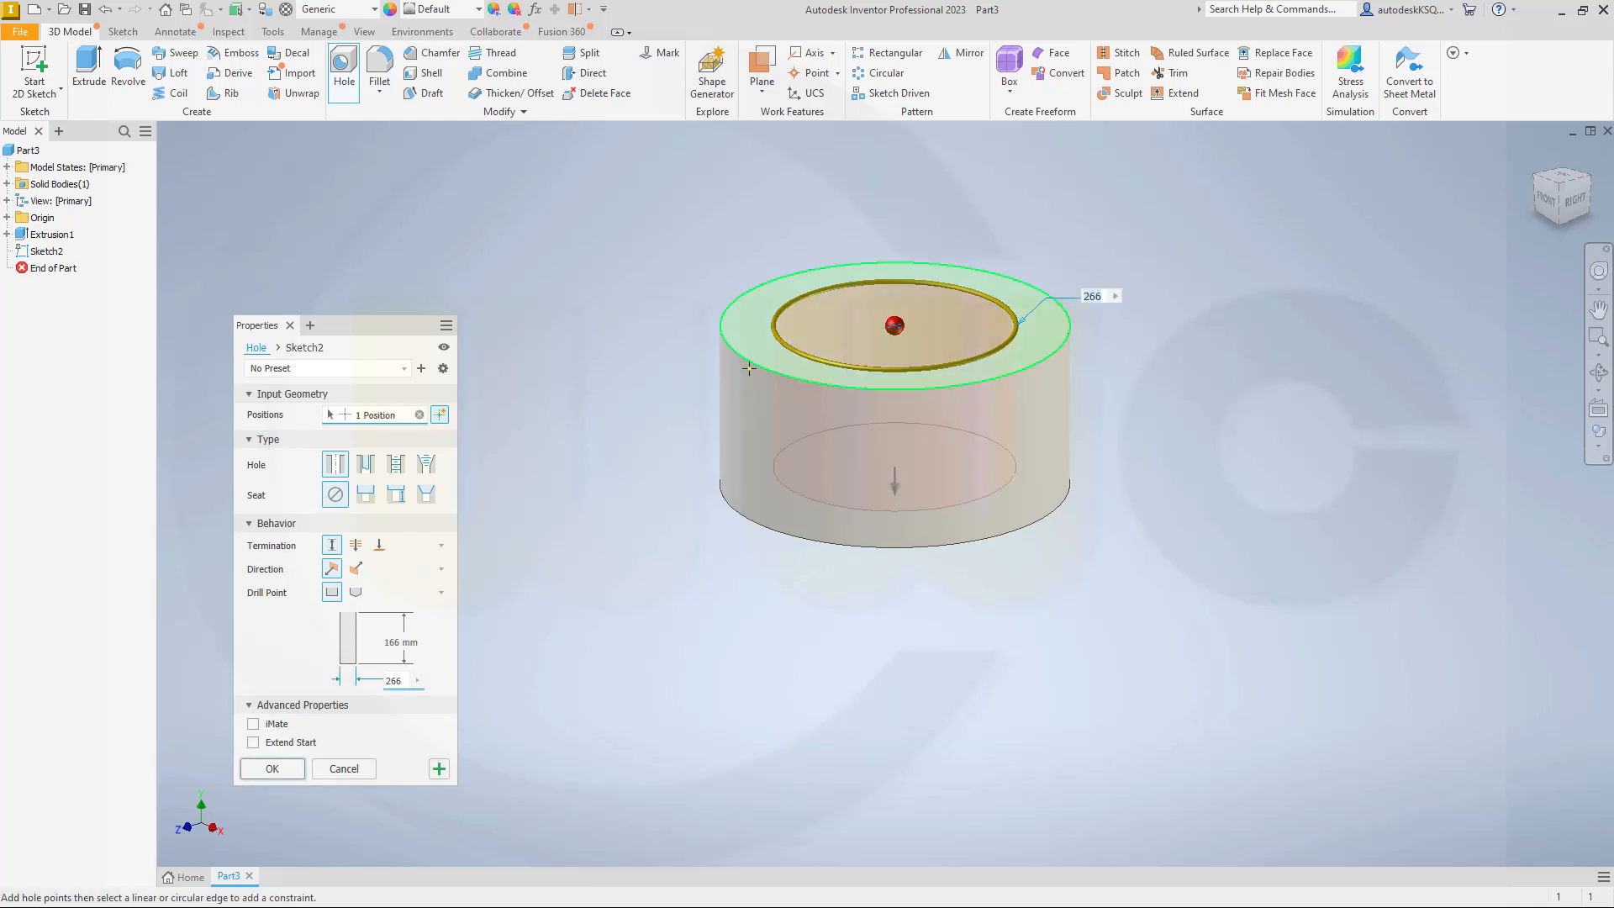
click(271, 768)
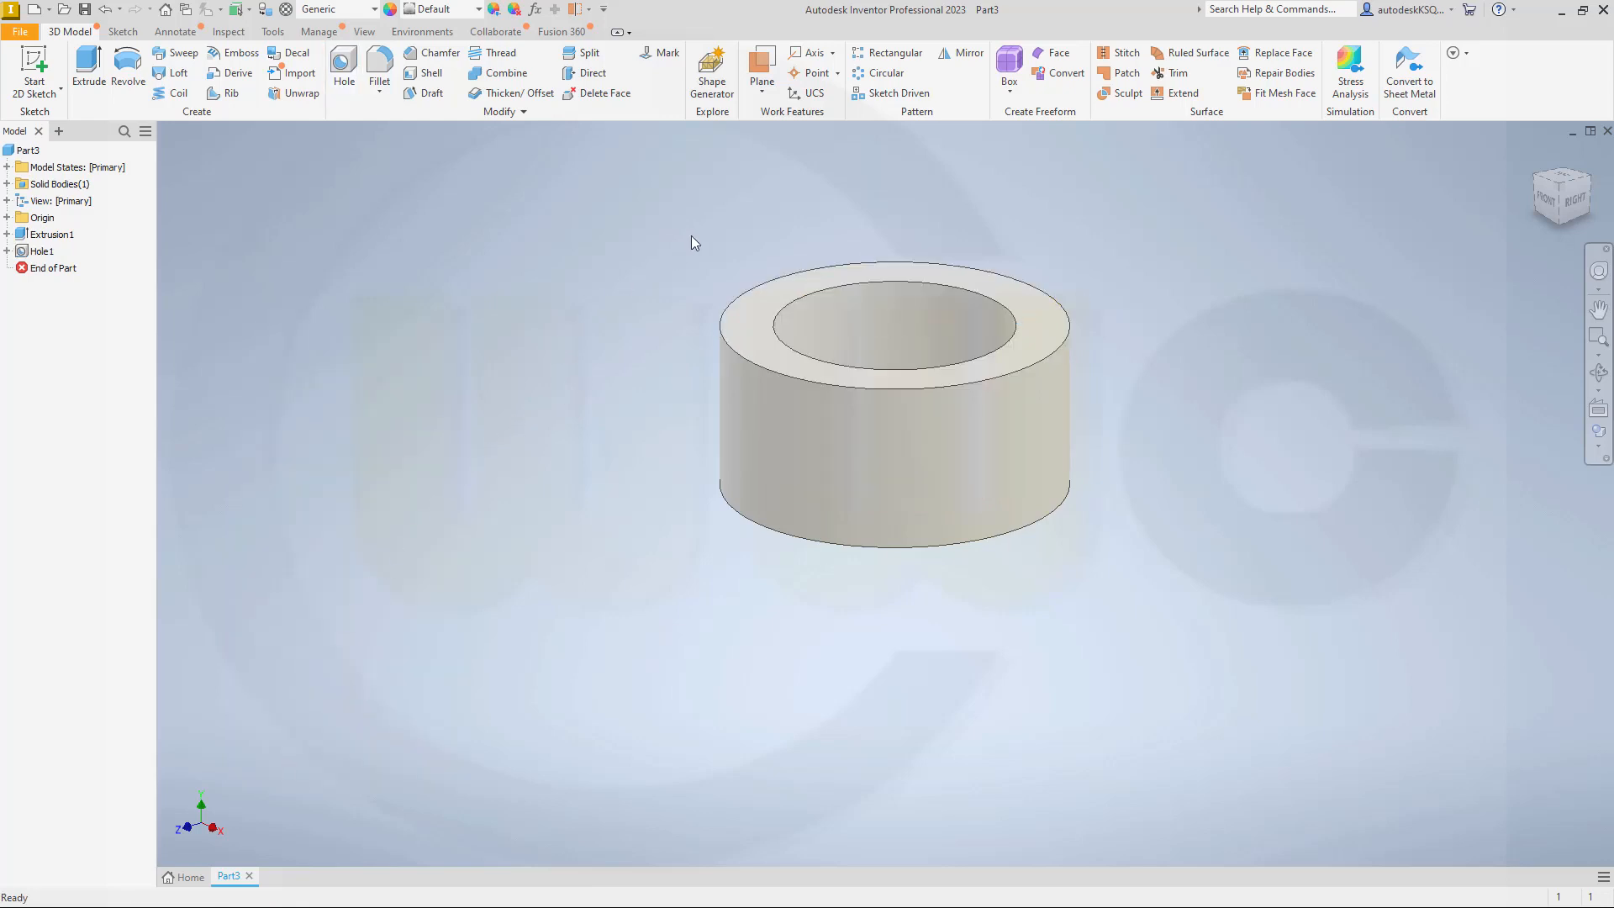
Step: Create a work plane offset from the XY origin plane so that it passes through the ring's front wall
click(761, 66)
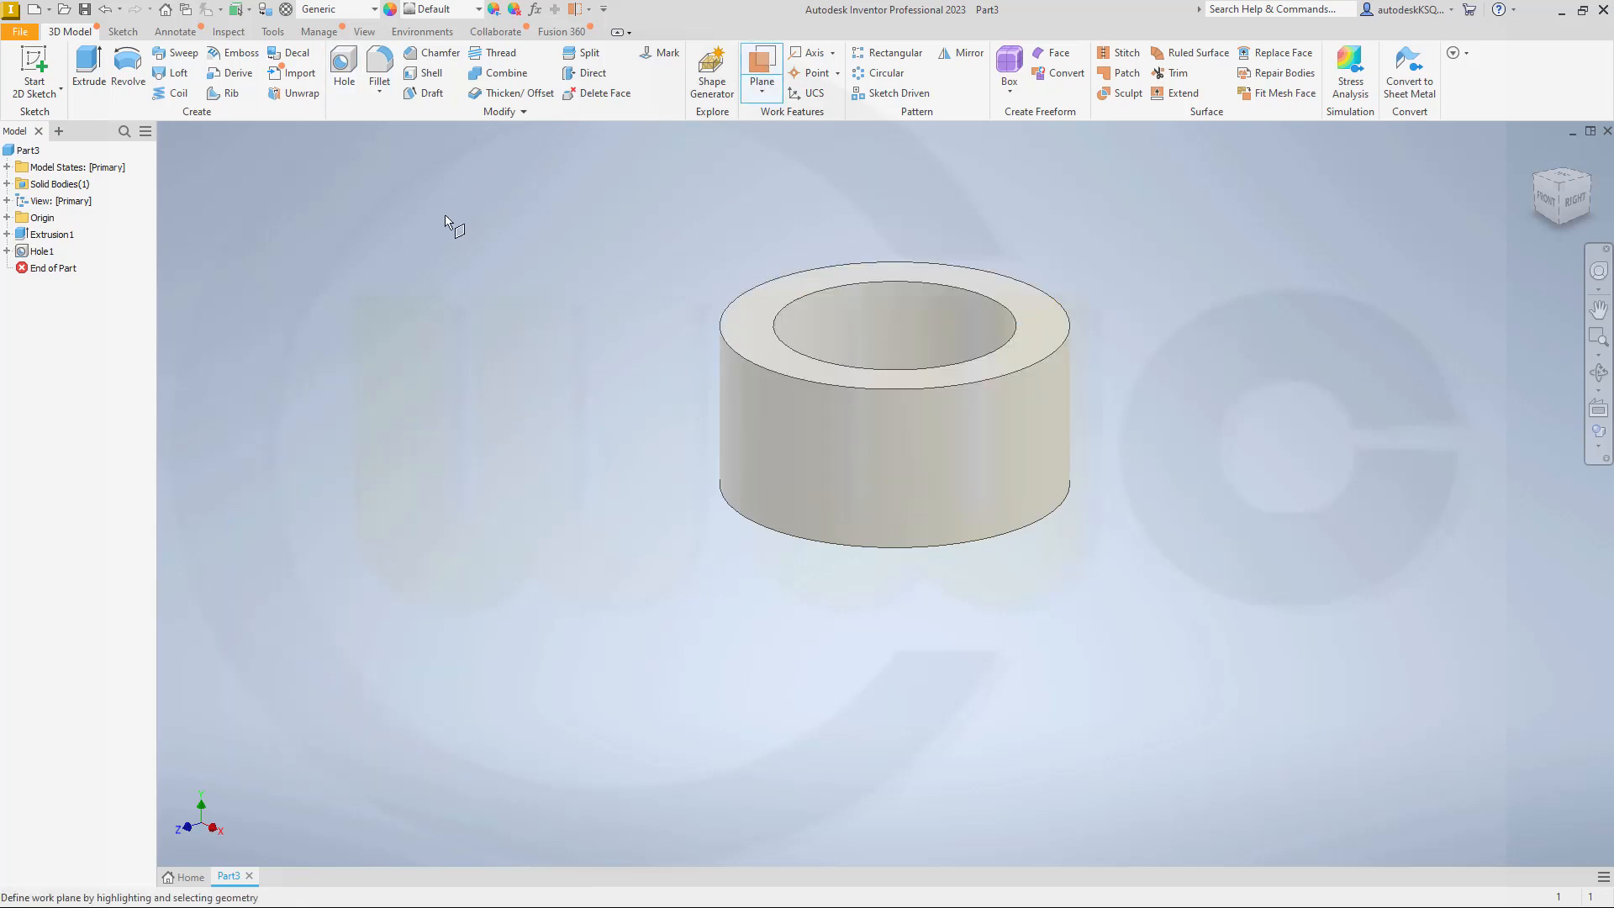
click(6, 217)
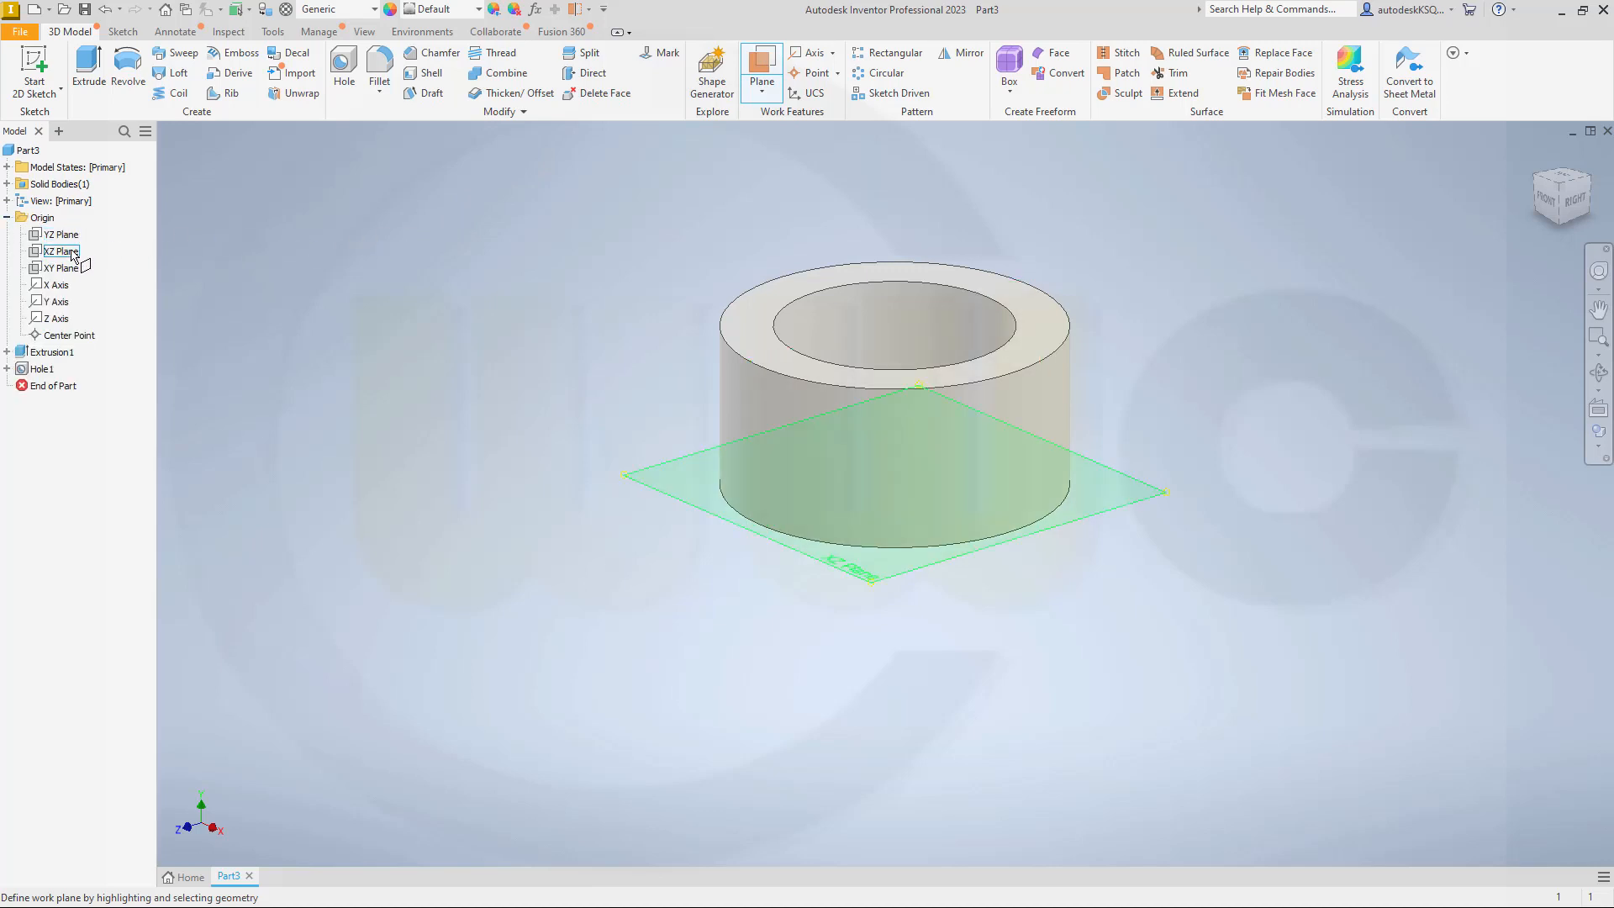
click(67, 268)
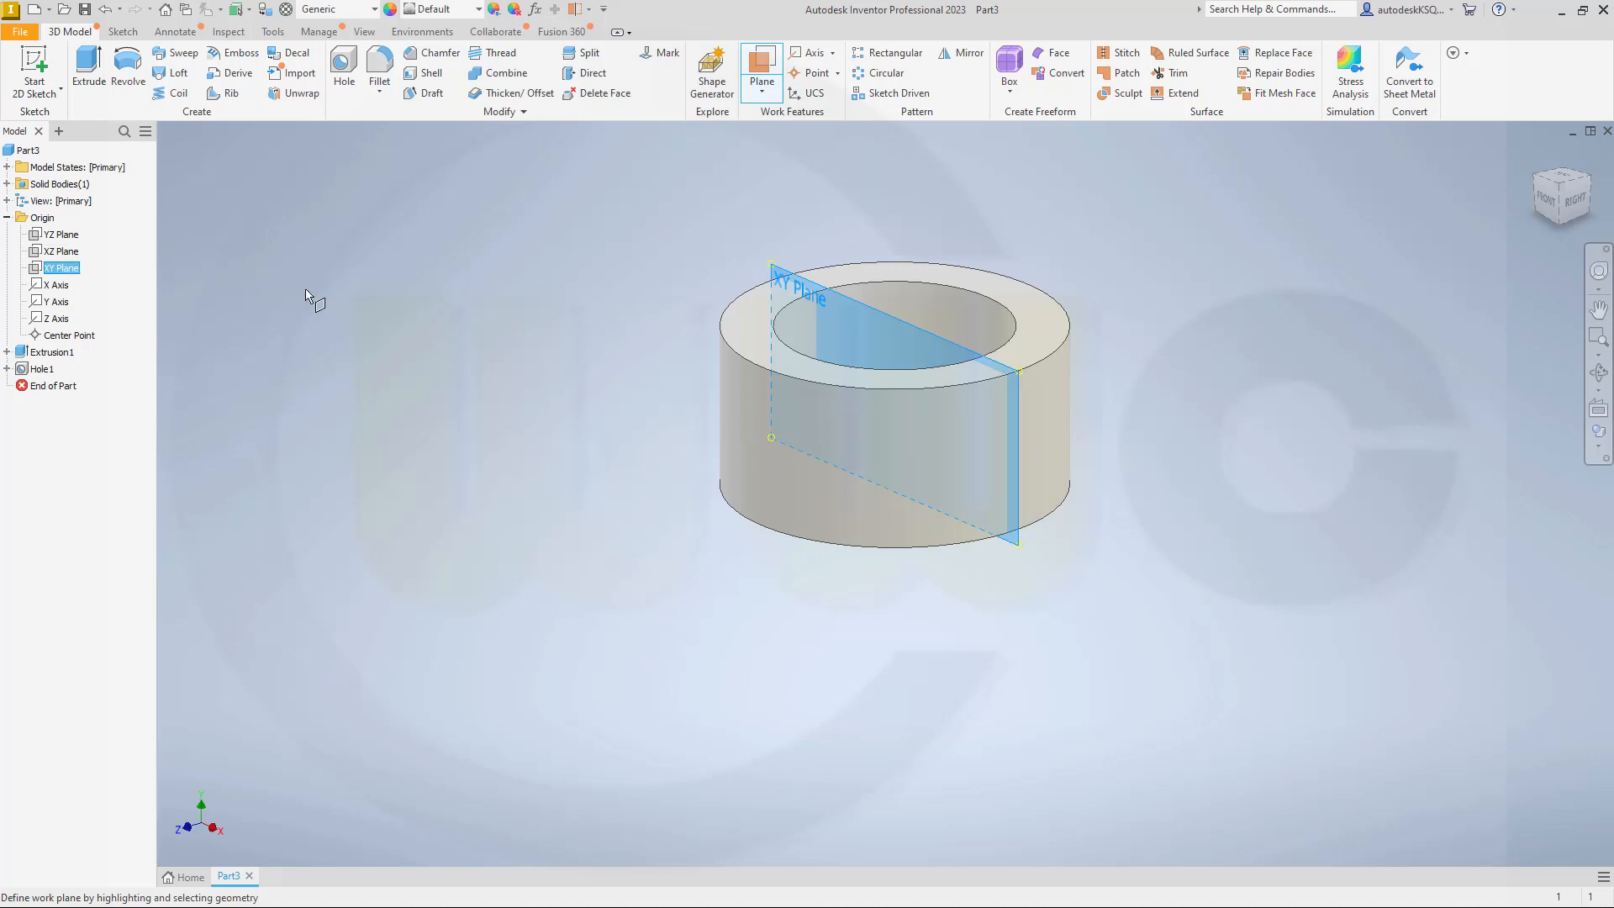
drag(551, 332, 429, 394)
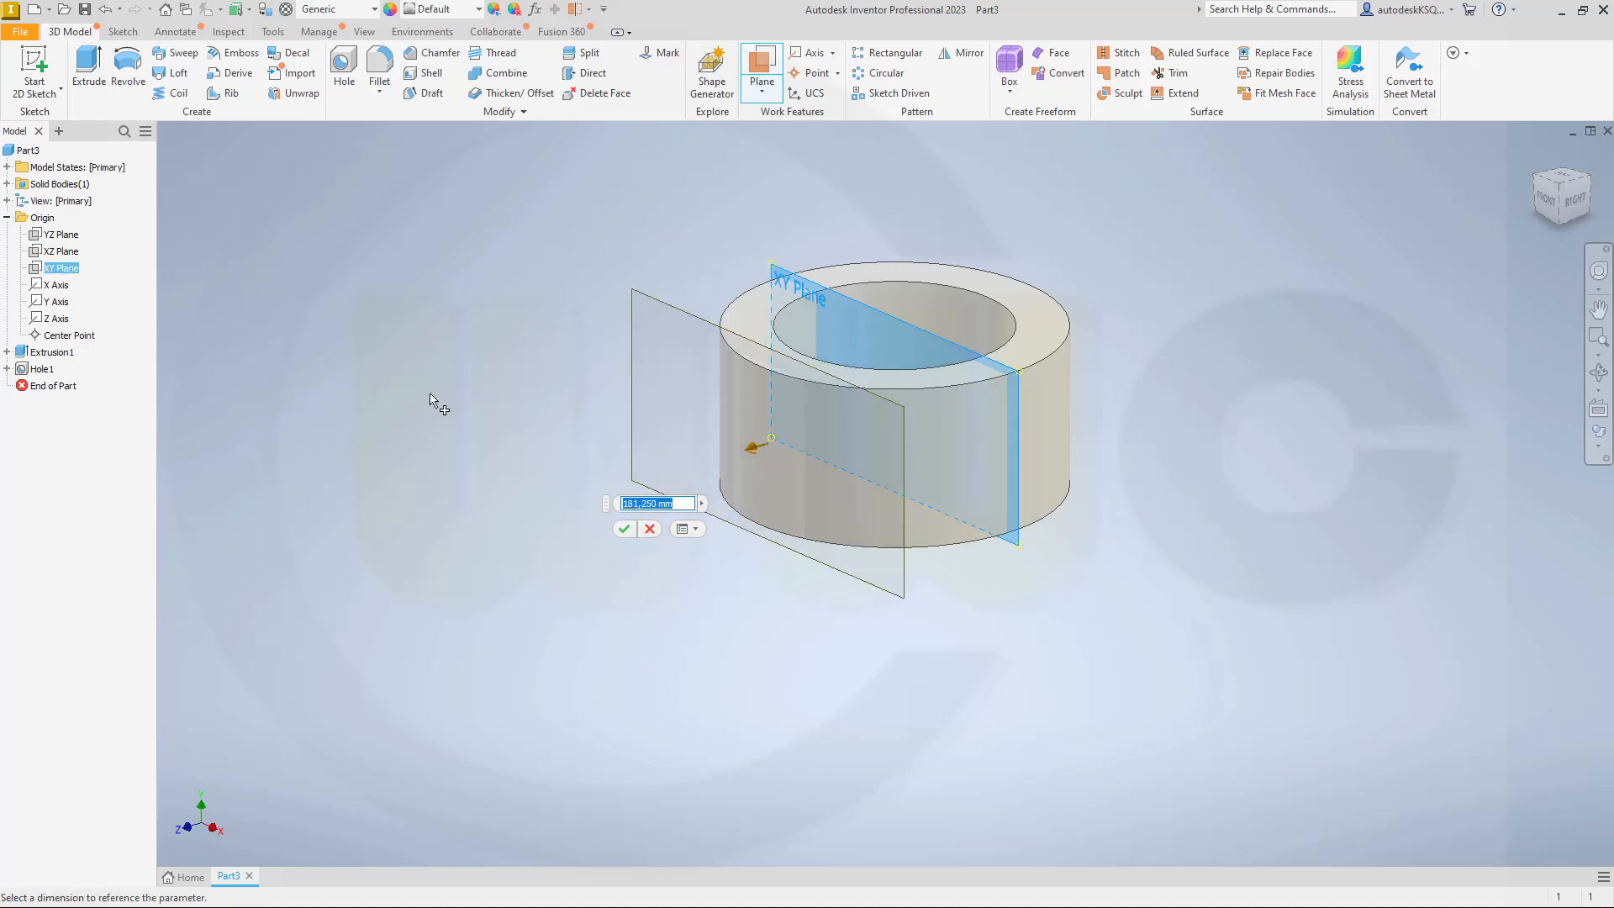
text(171)
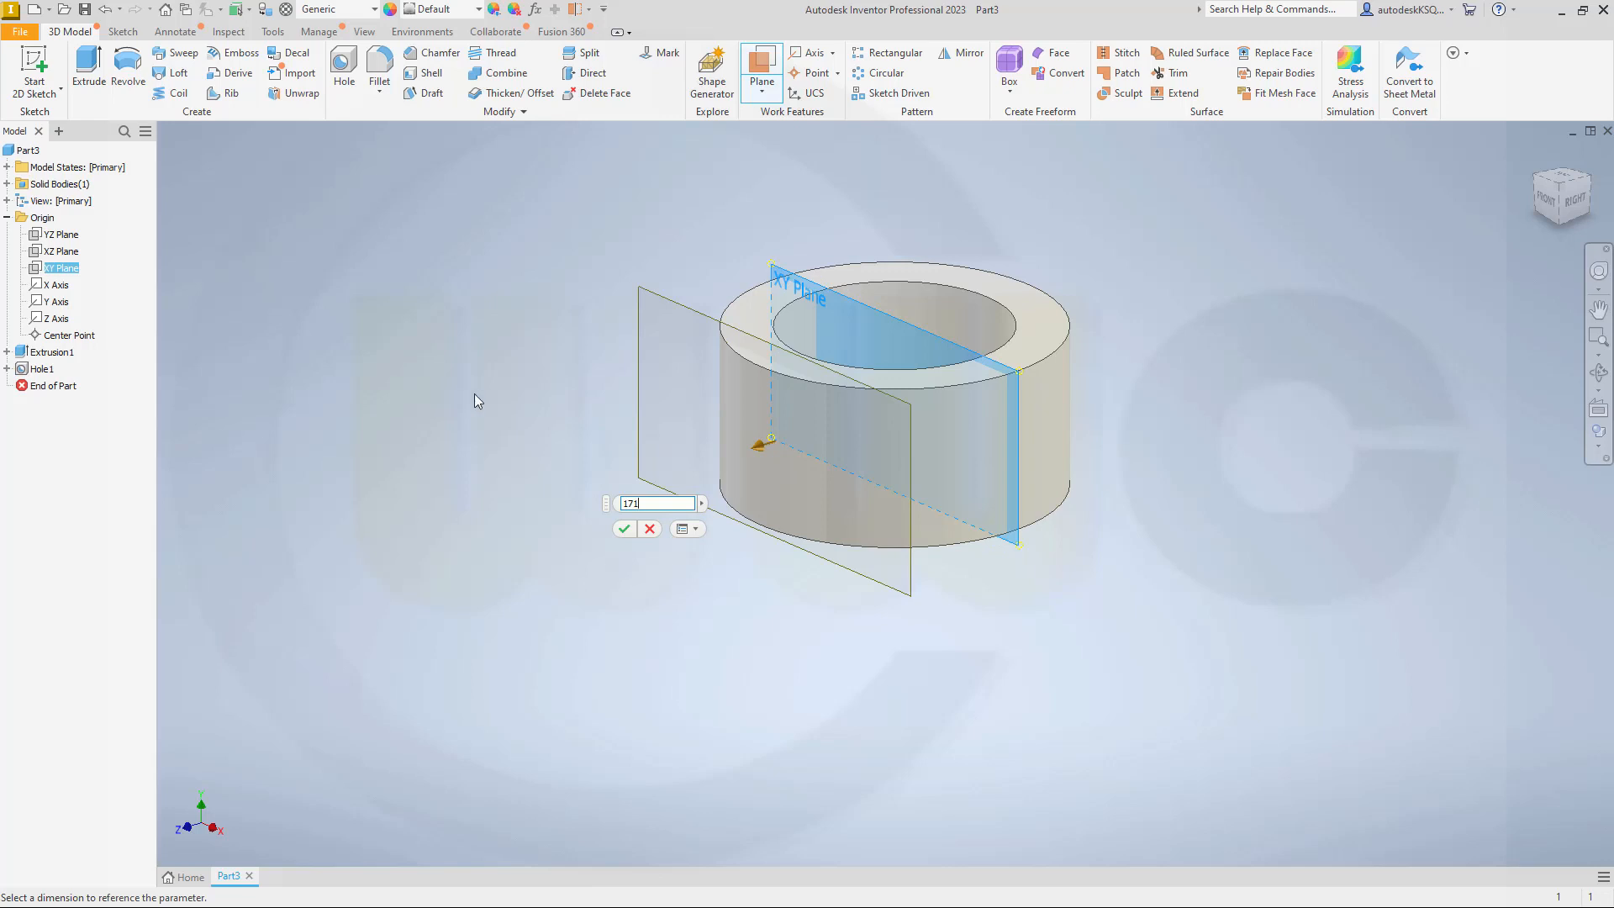
key(Return)
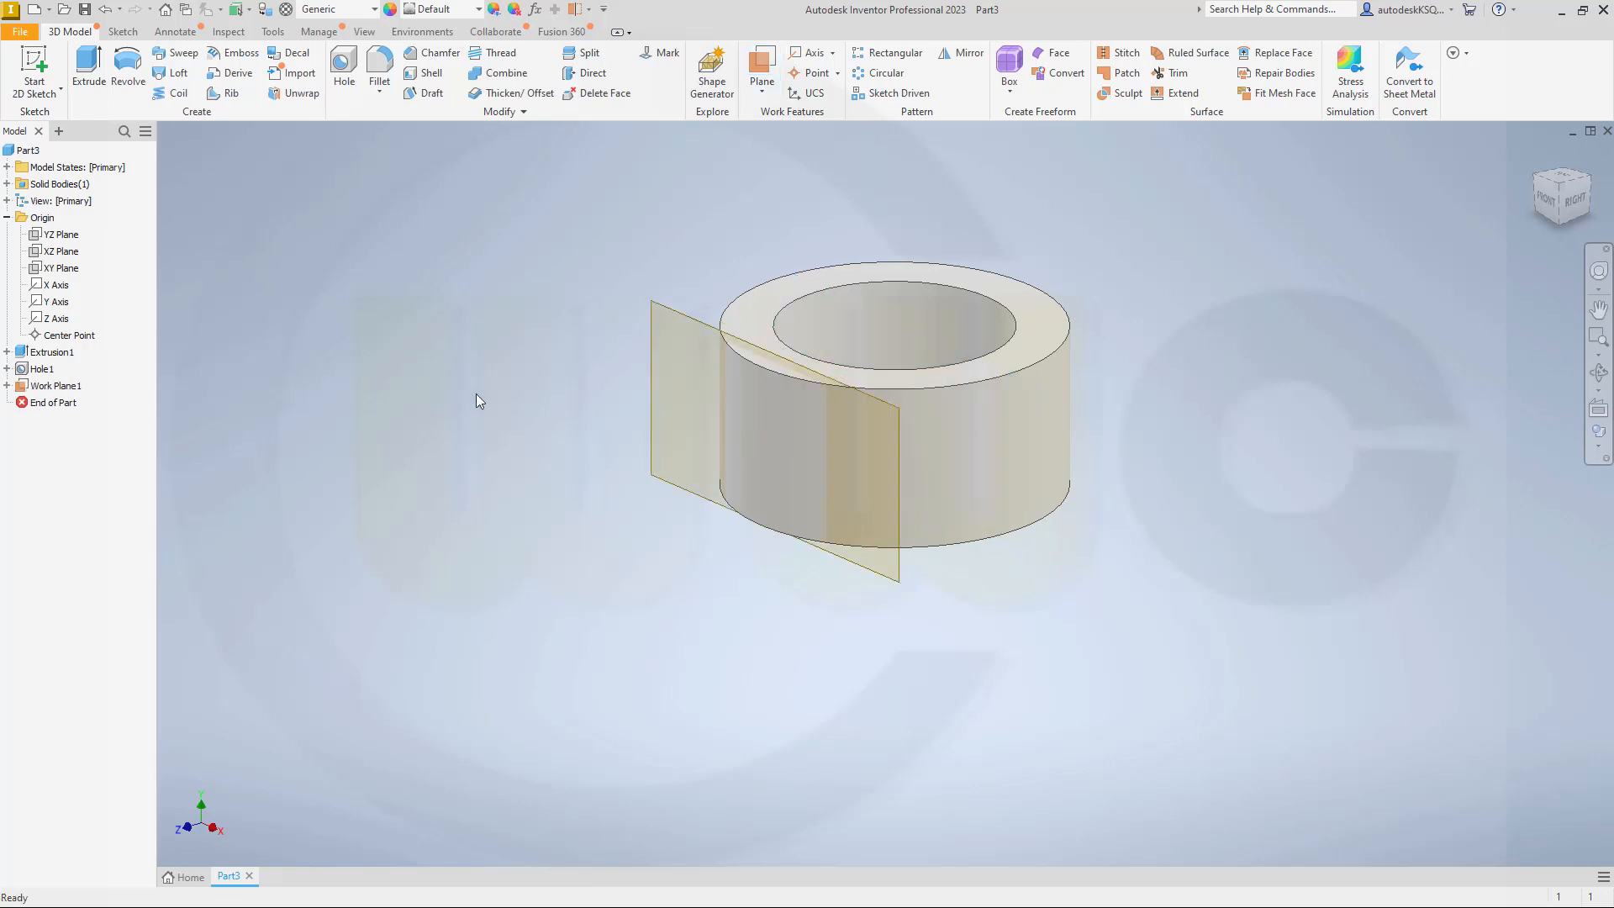
Step: Start a sketch on the offset work plane and slice the model graphics at the sketch plane
click(33, 69)
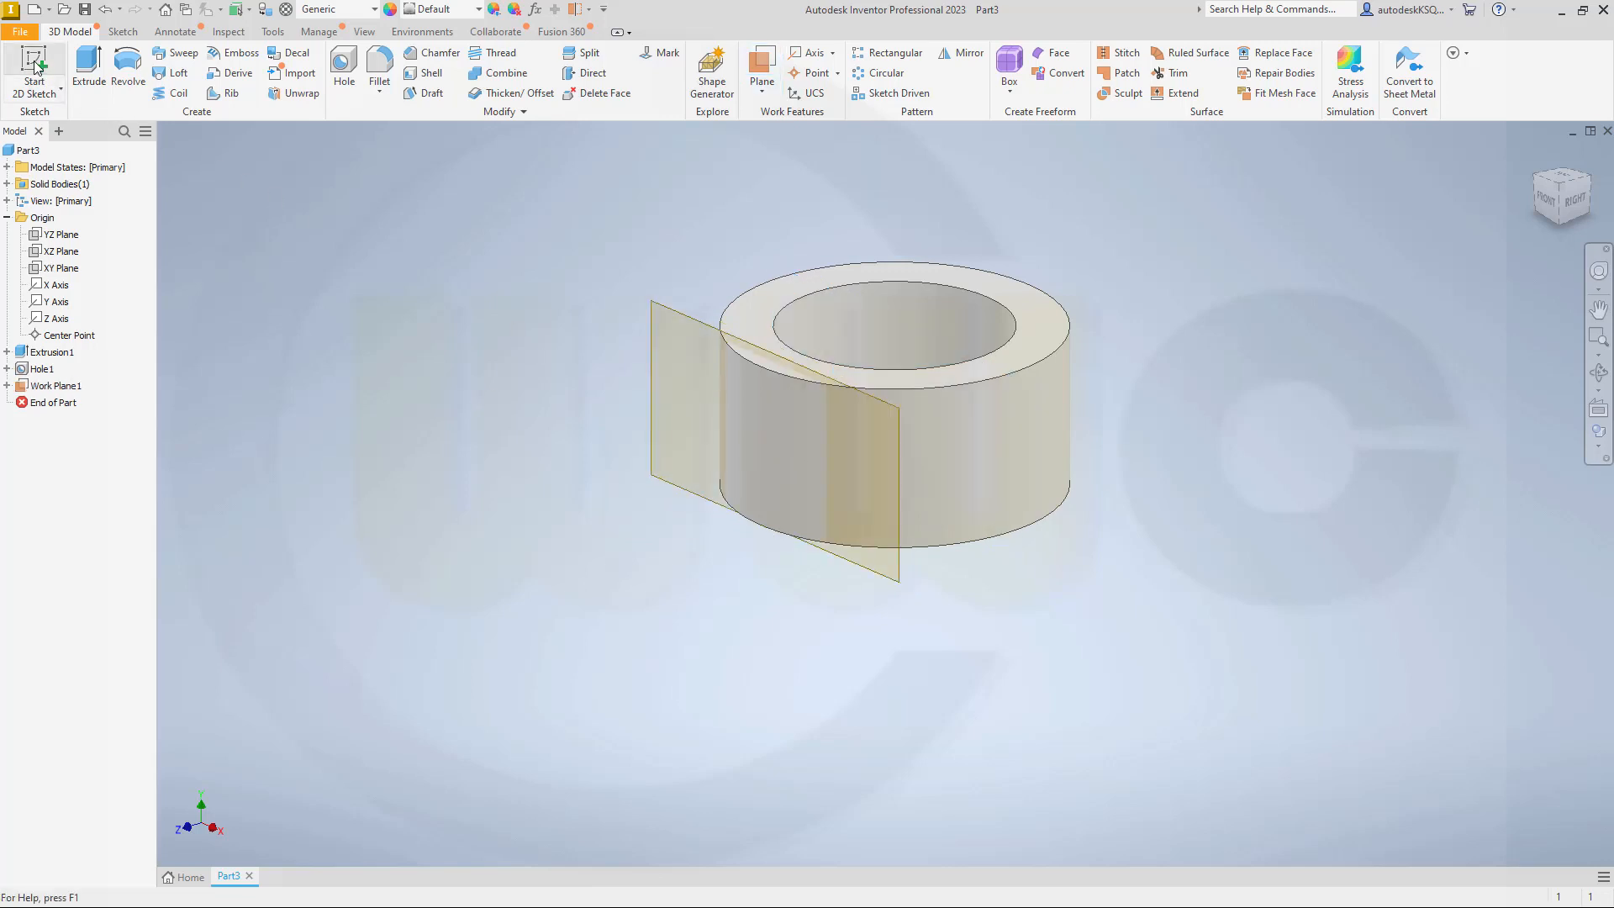
click(874, 566)
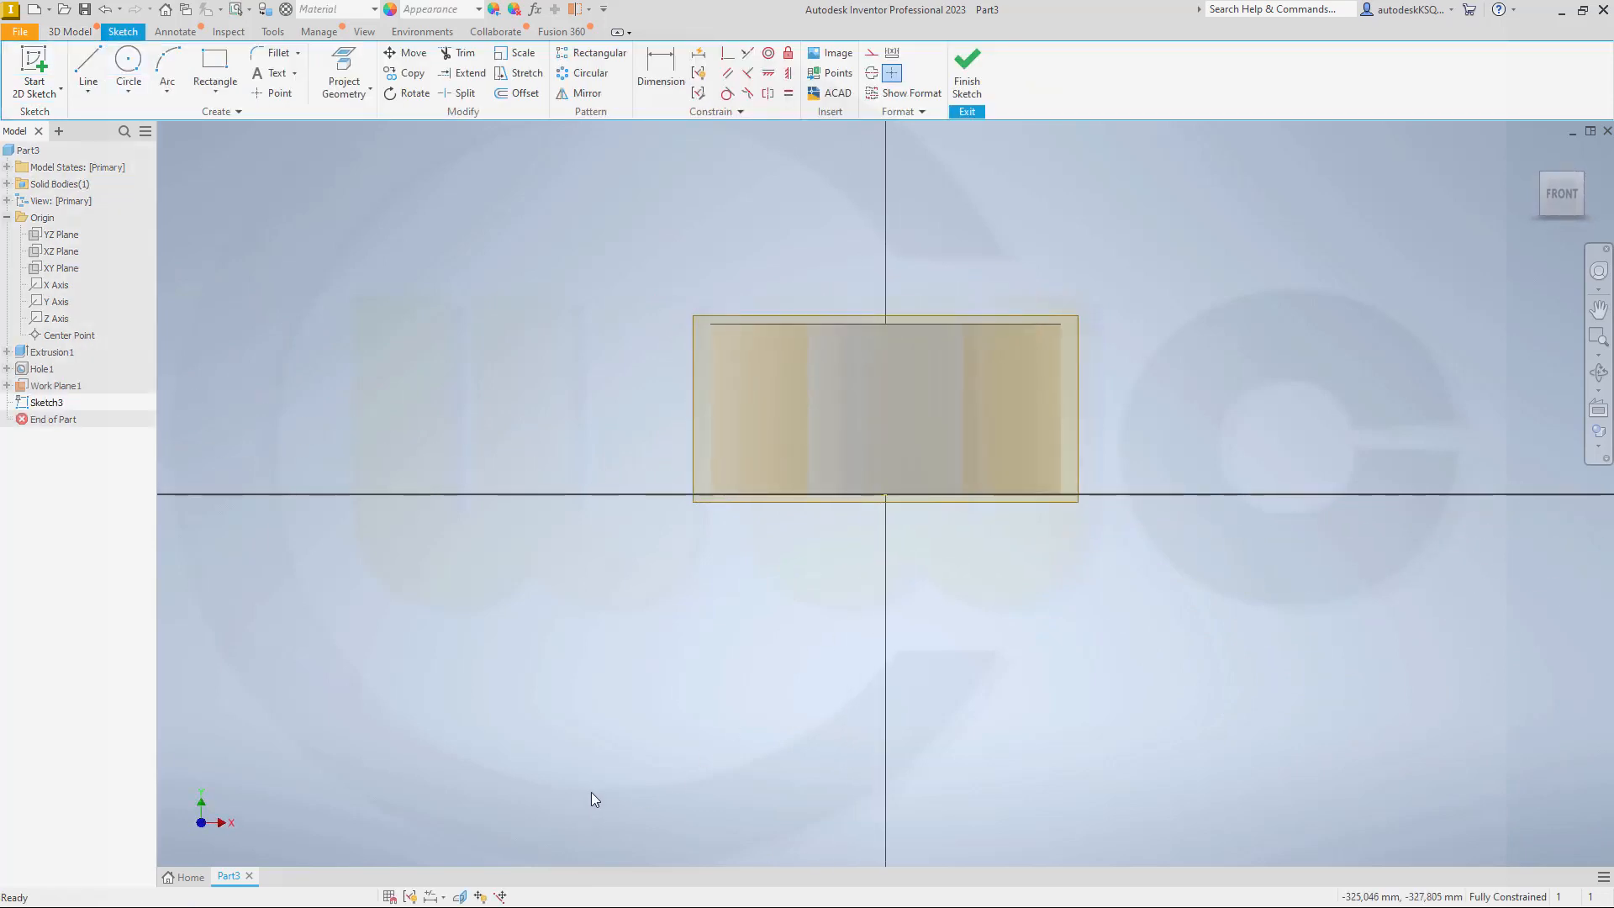
click(460, 896)
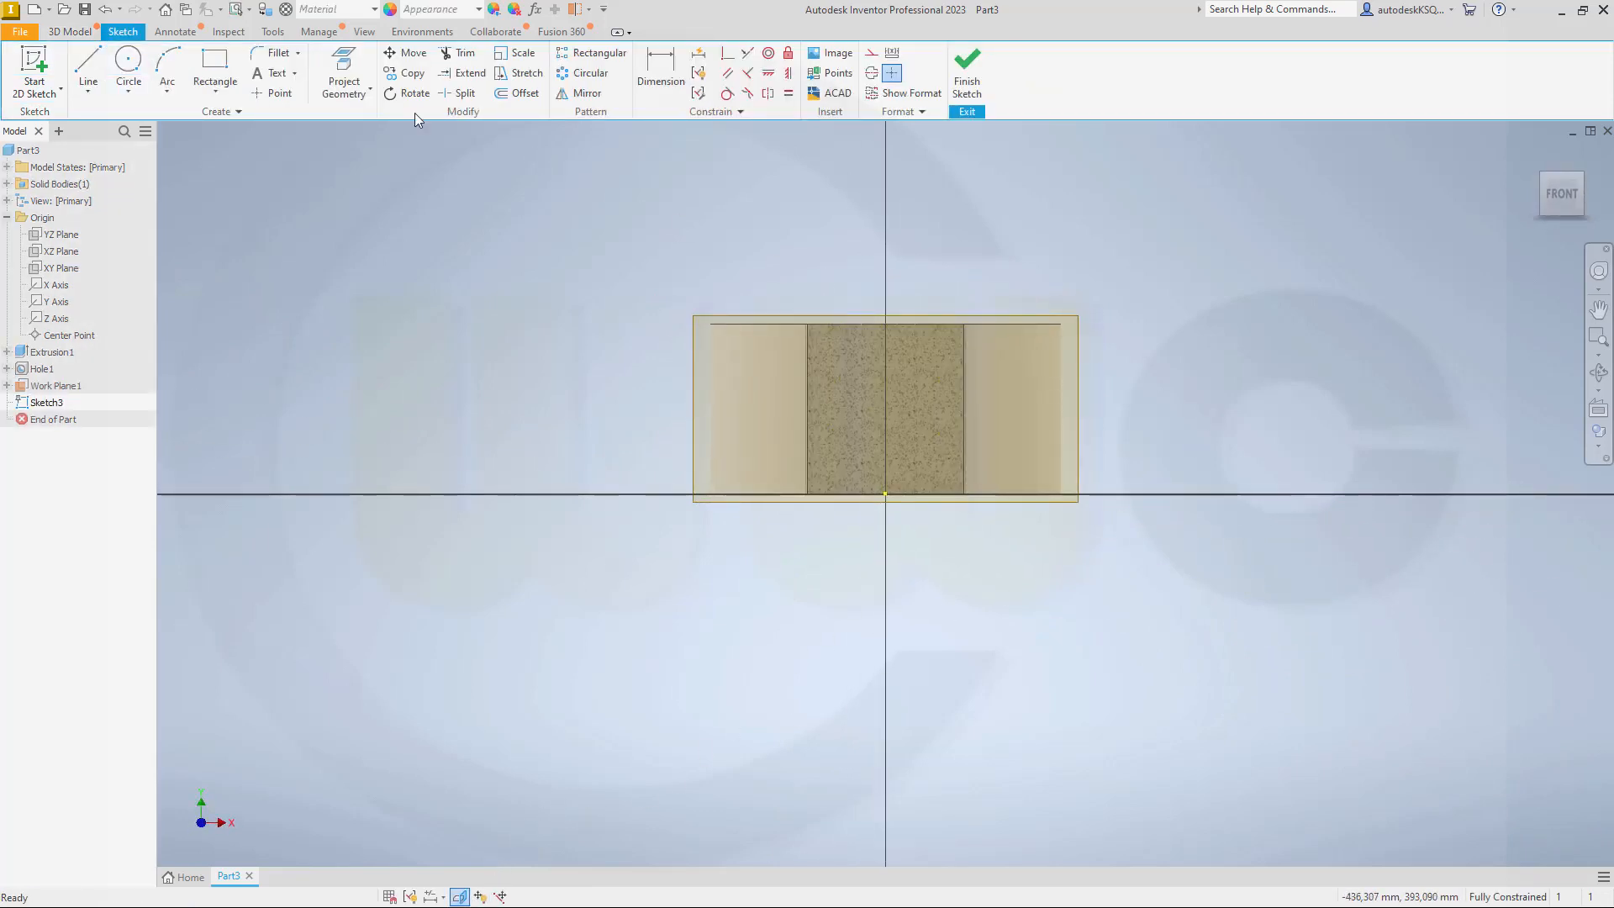
Step: Sketch a 154 mm by 154 mm square in the empty area beside the ring
click(215, 63)
click(1138, 416)
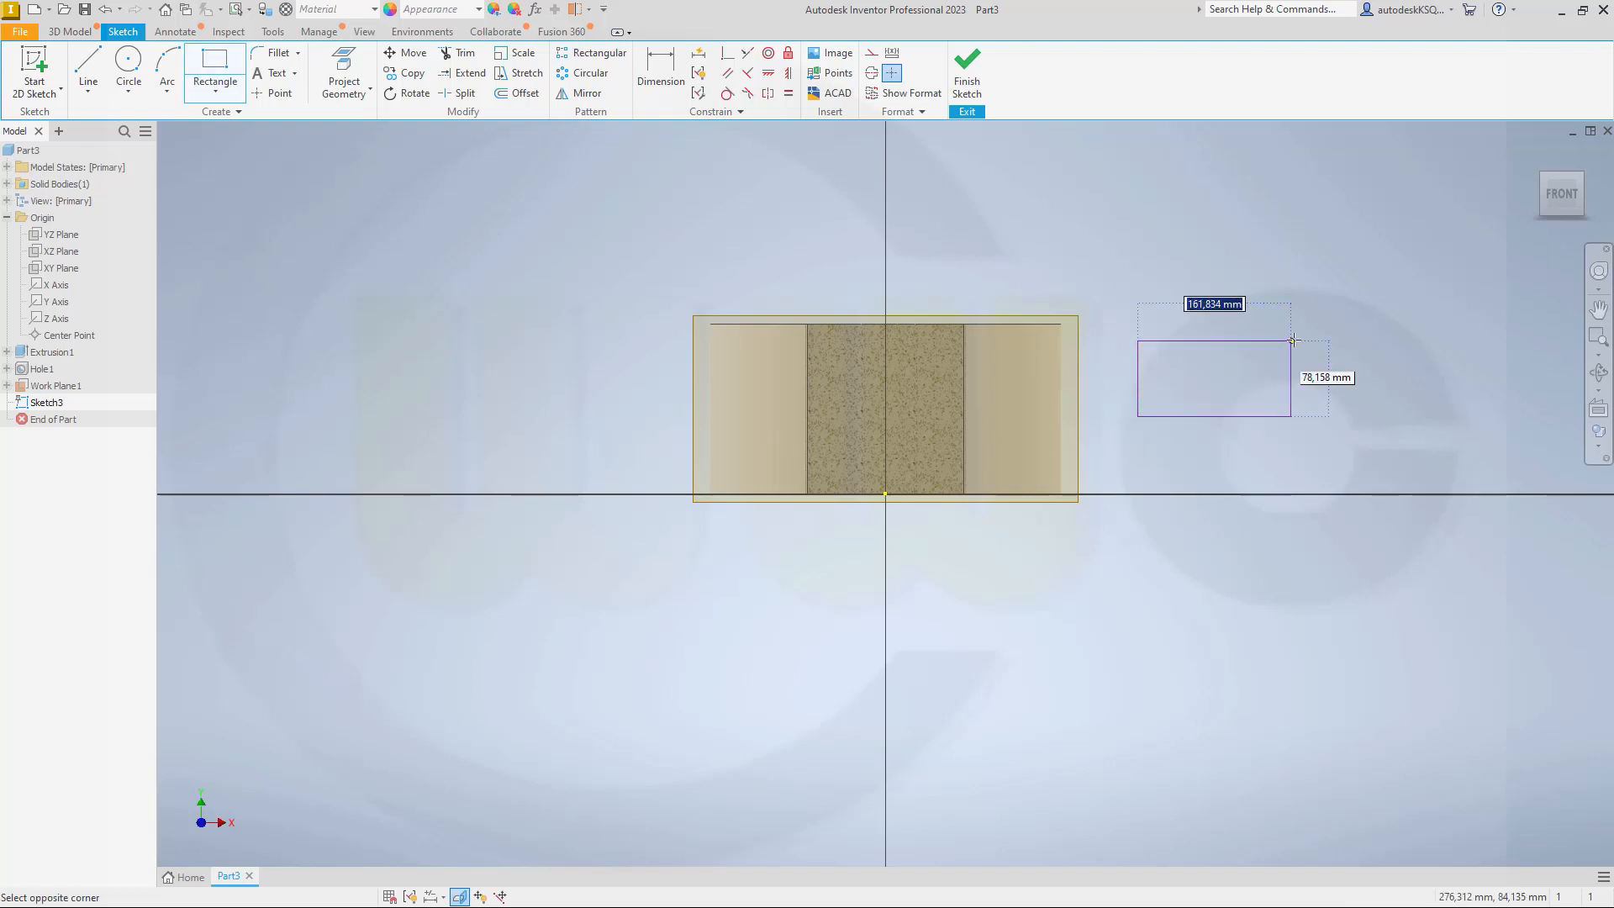
text(15)
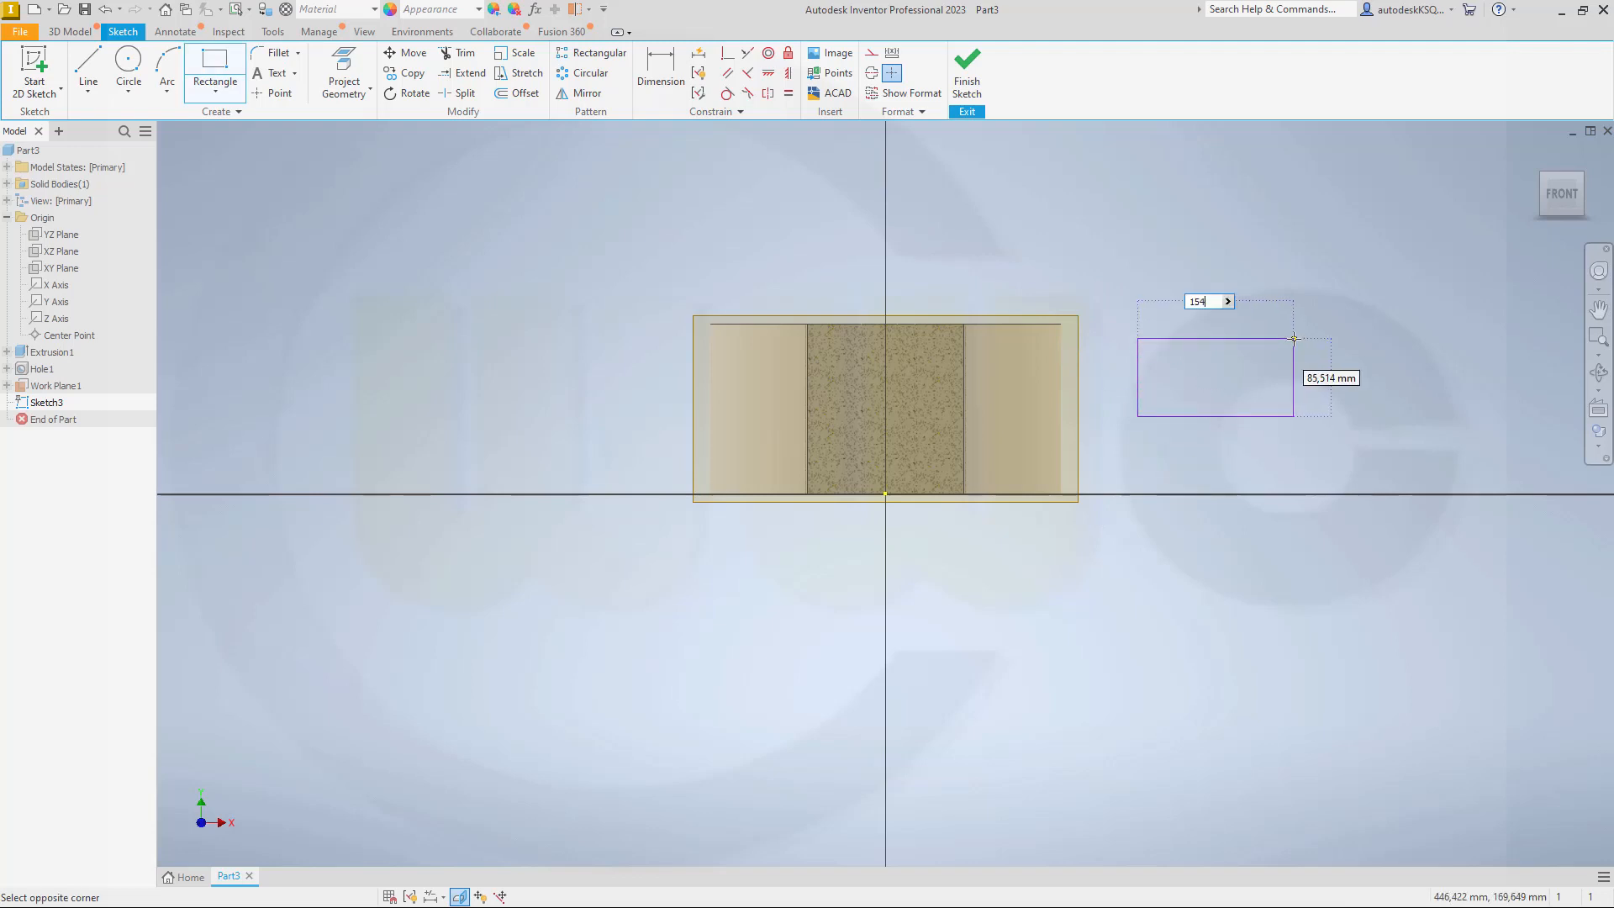
text(4)
key(Tab)
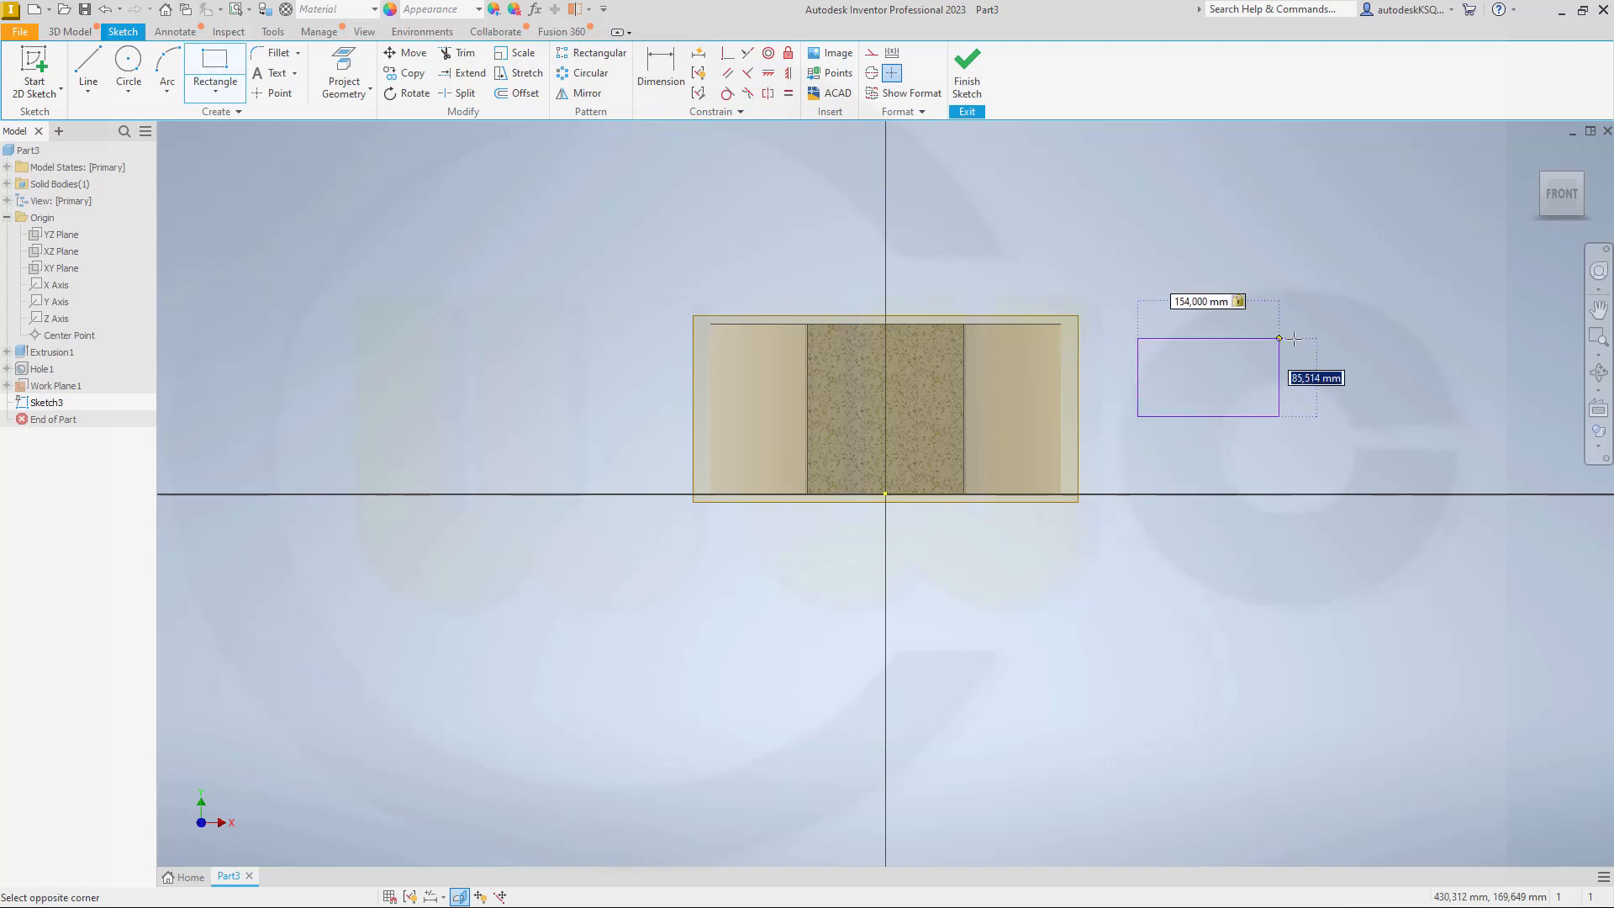
text(154)
key(Tab)
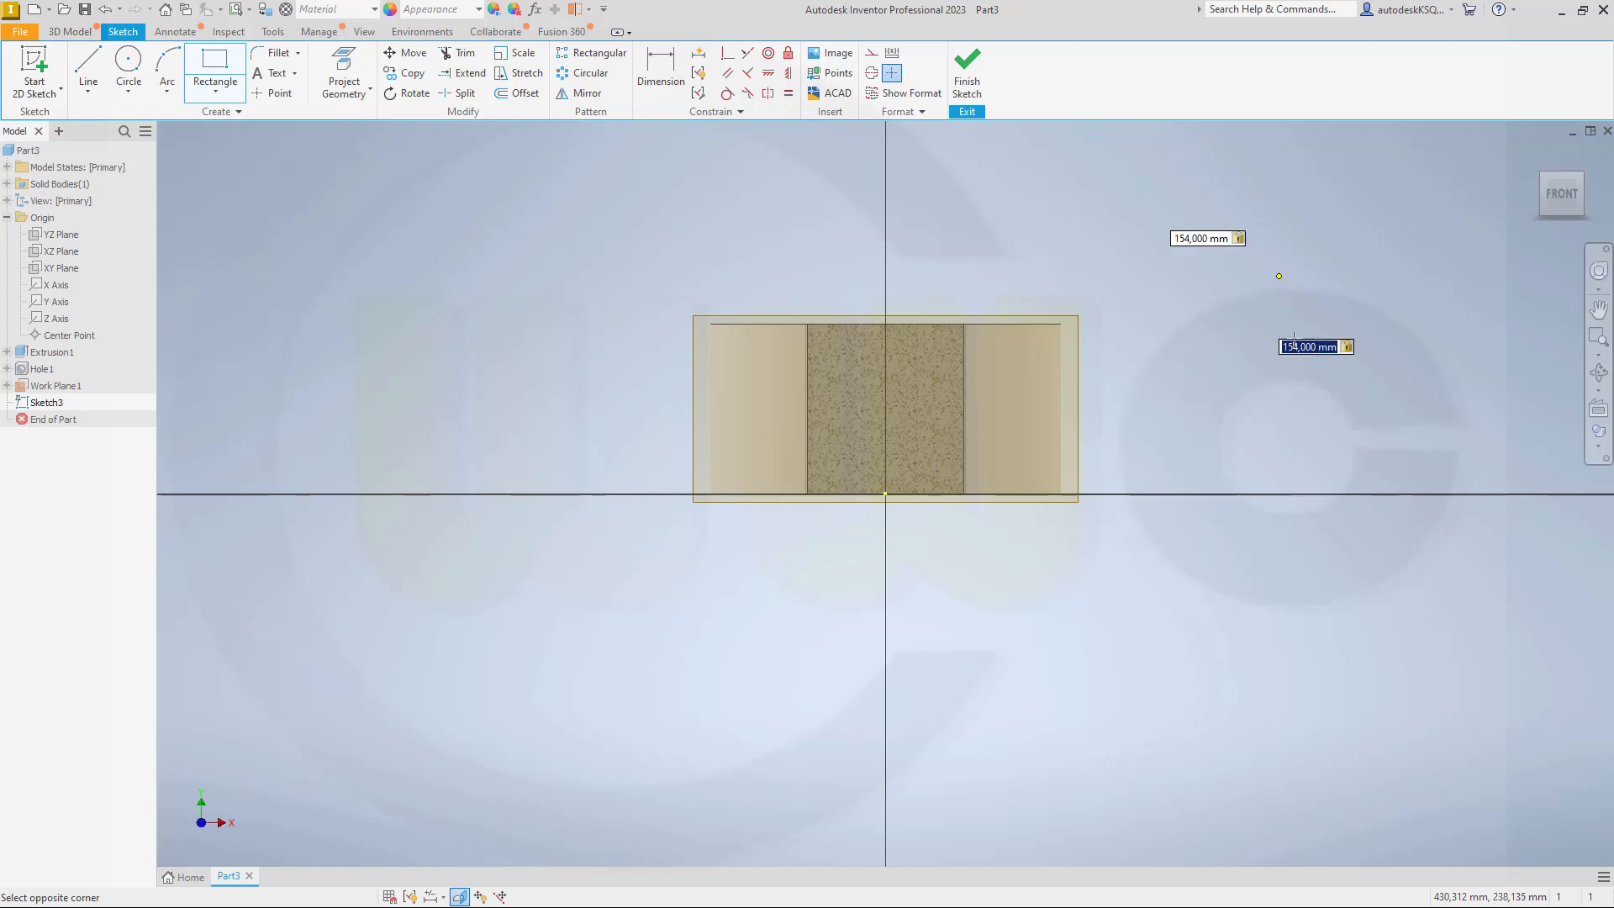
key(Return)
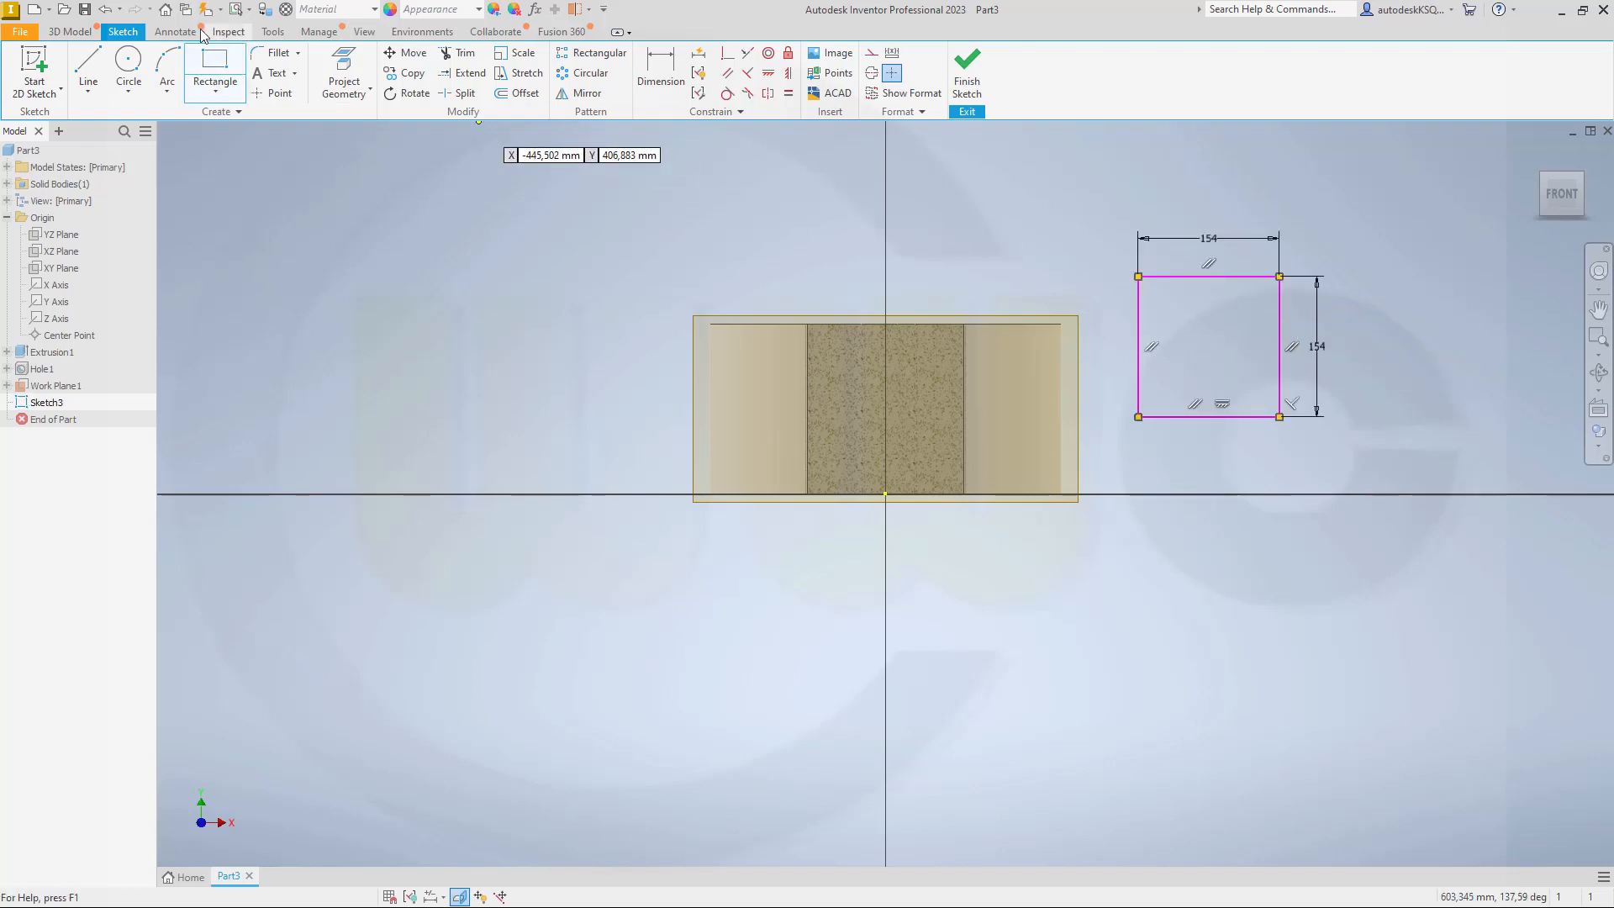
Step: Draw a construction circle around the square, with its centre placed freely inside the square
click(129, 60)
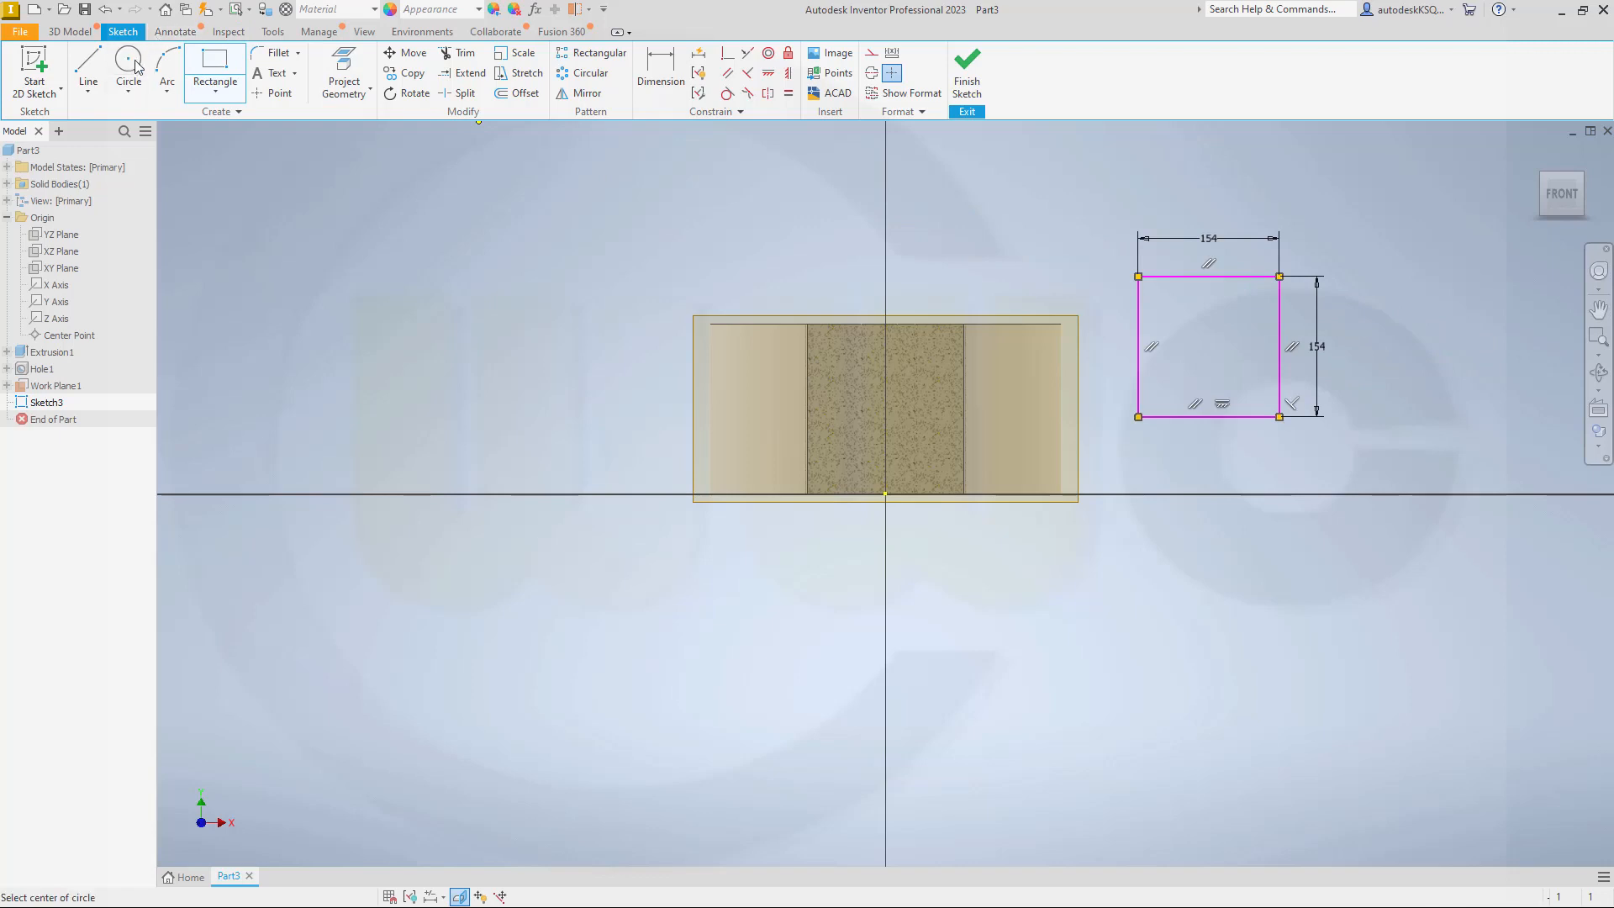
click(870, 52)
click(1192, 334)
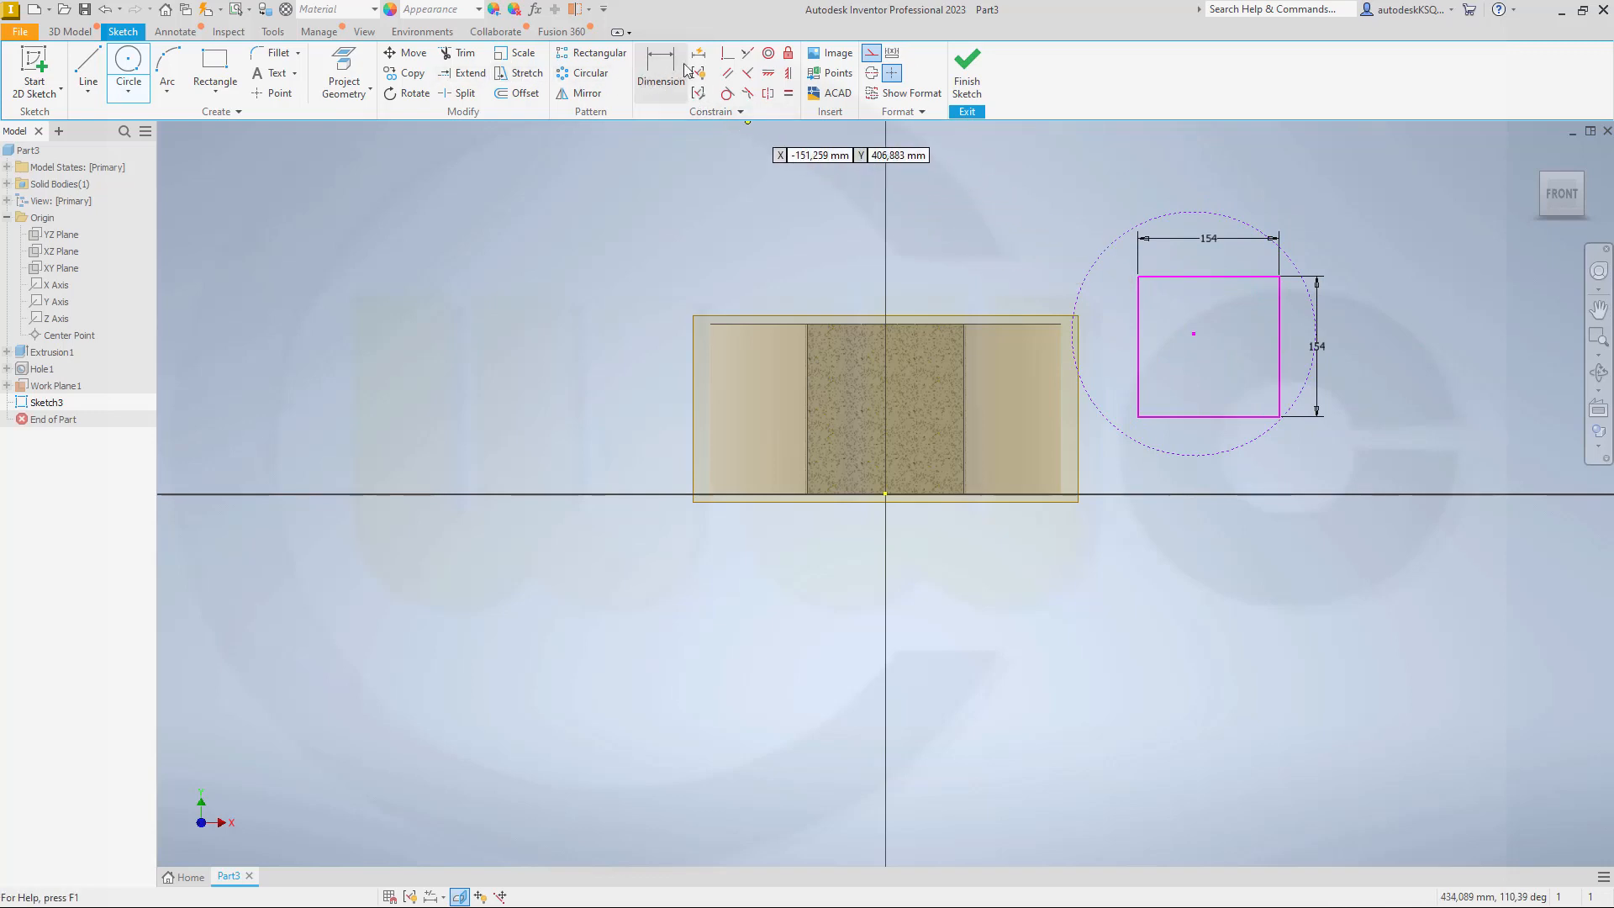
Step: Constrain the construction circle coincident with both upper corners and the lower right corner of the square
click(728, 53)
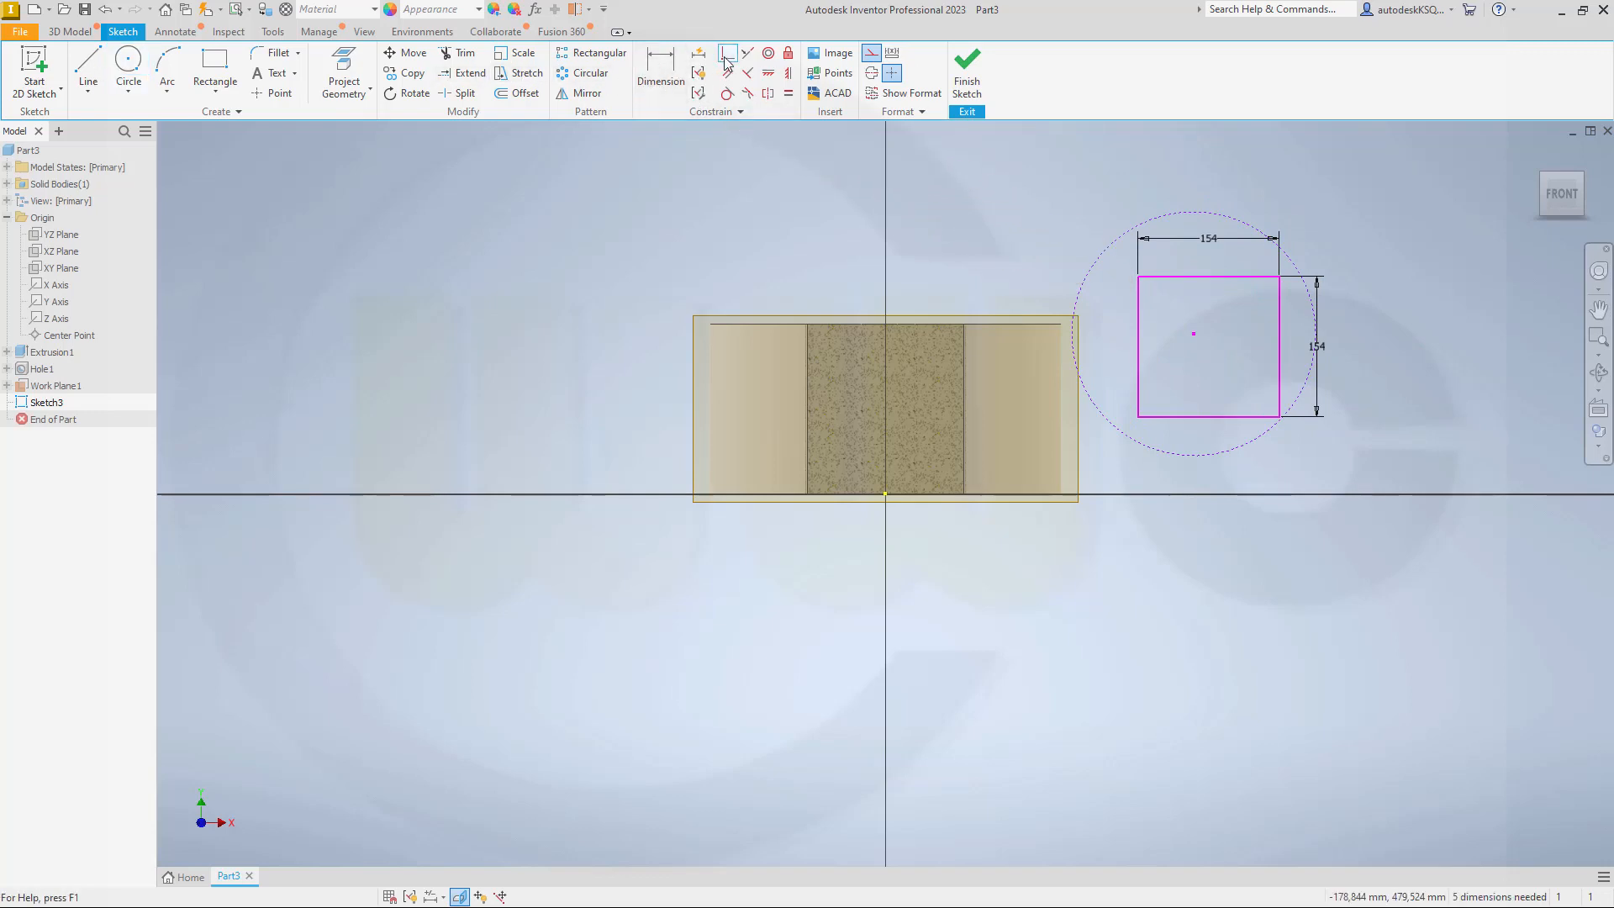
click(1139, 277)
click(1109, 259)
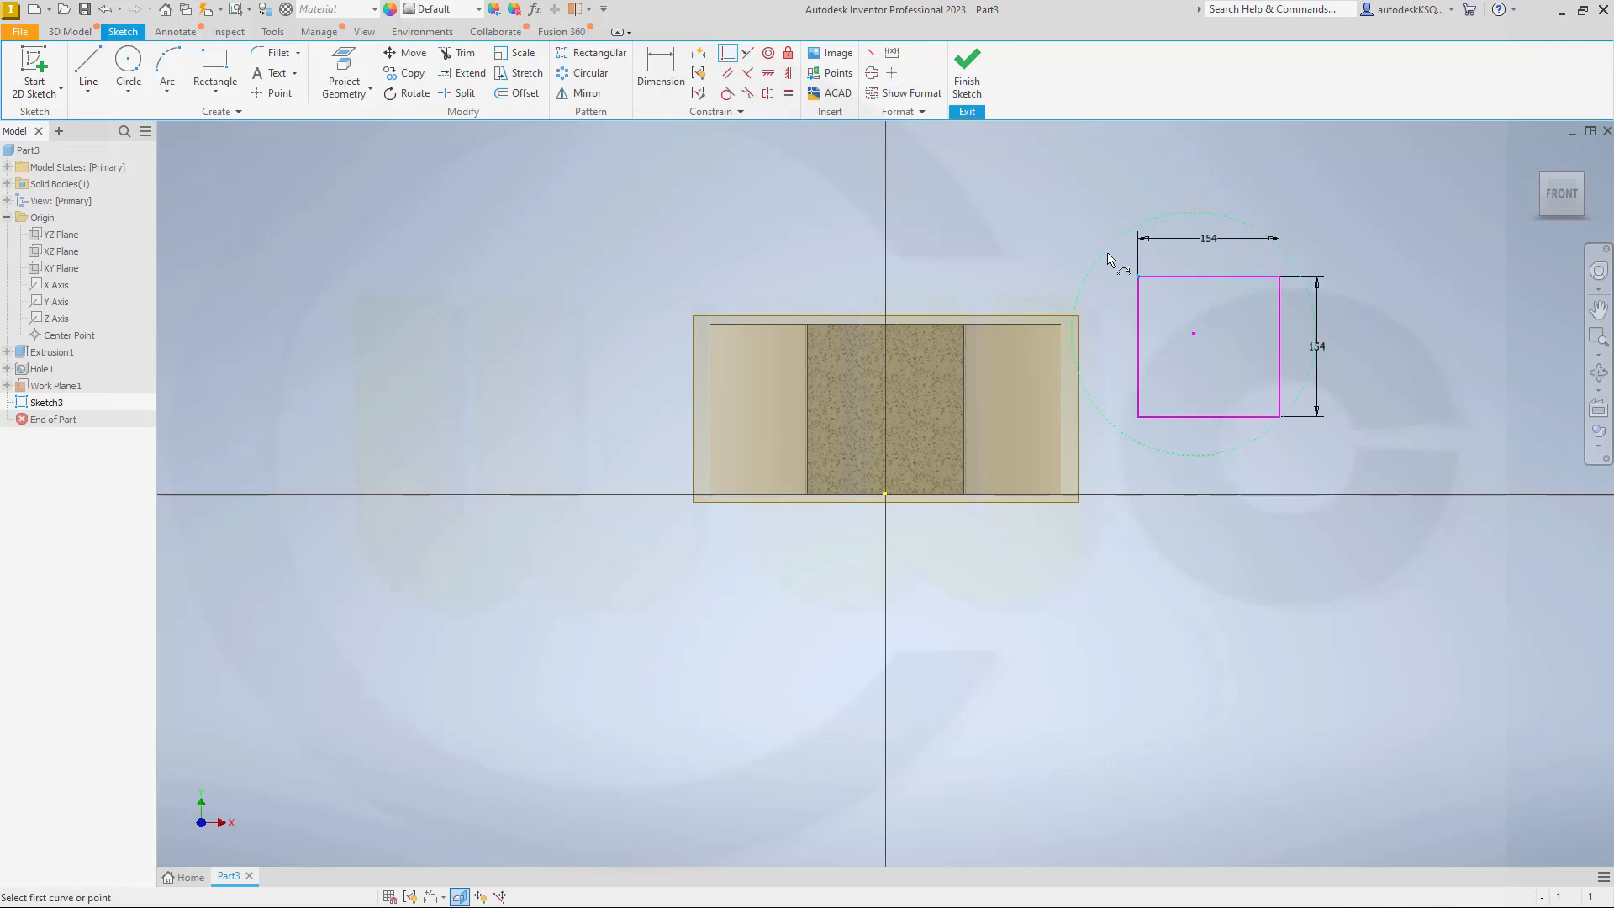
click(1278, 276)
click(1305, 277)
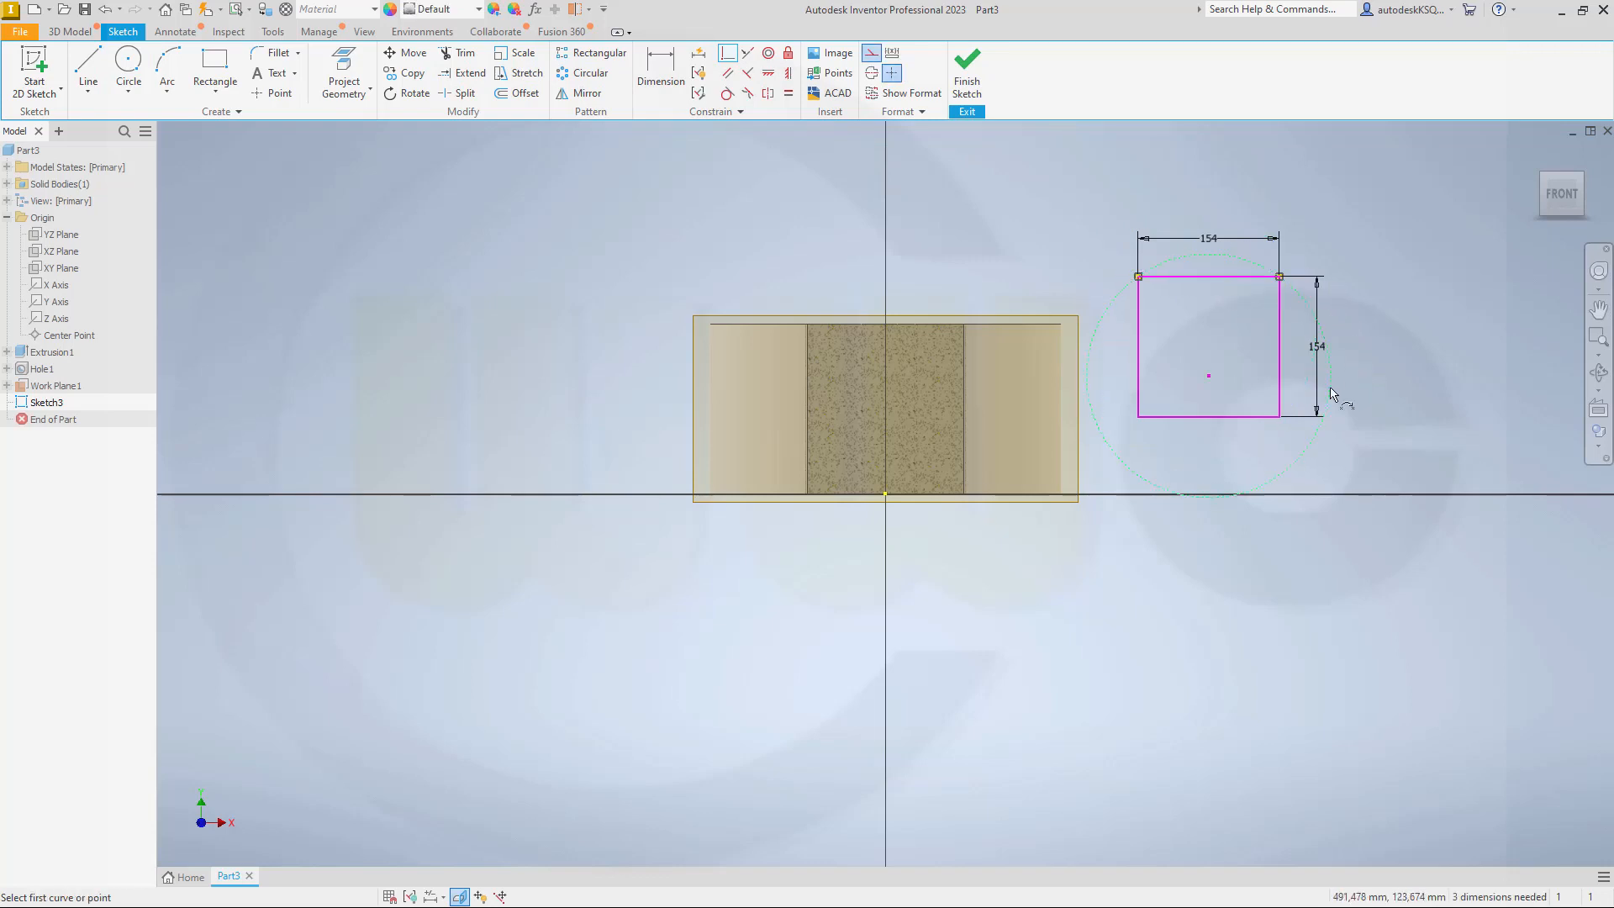
click(1277, 417)
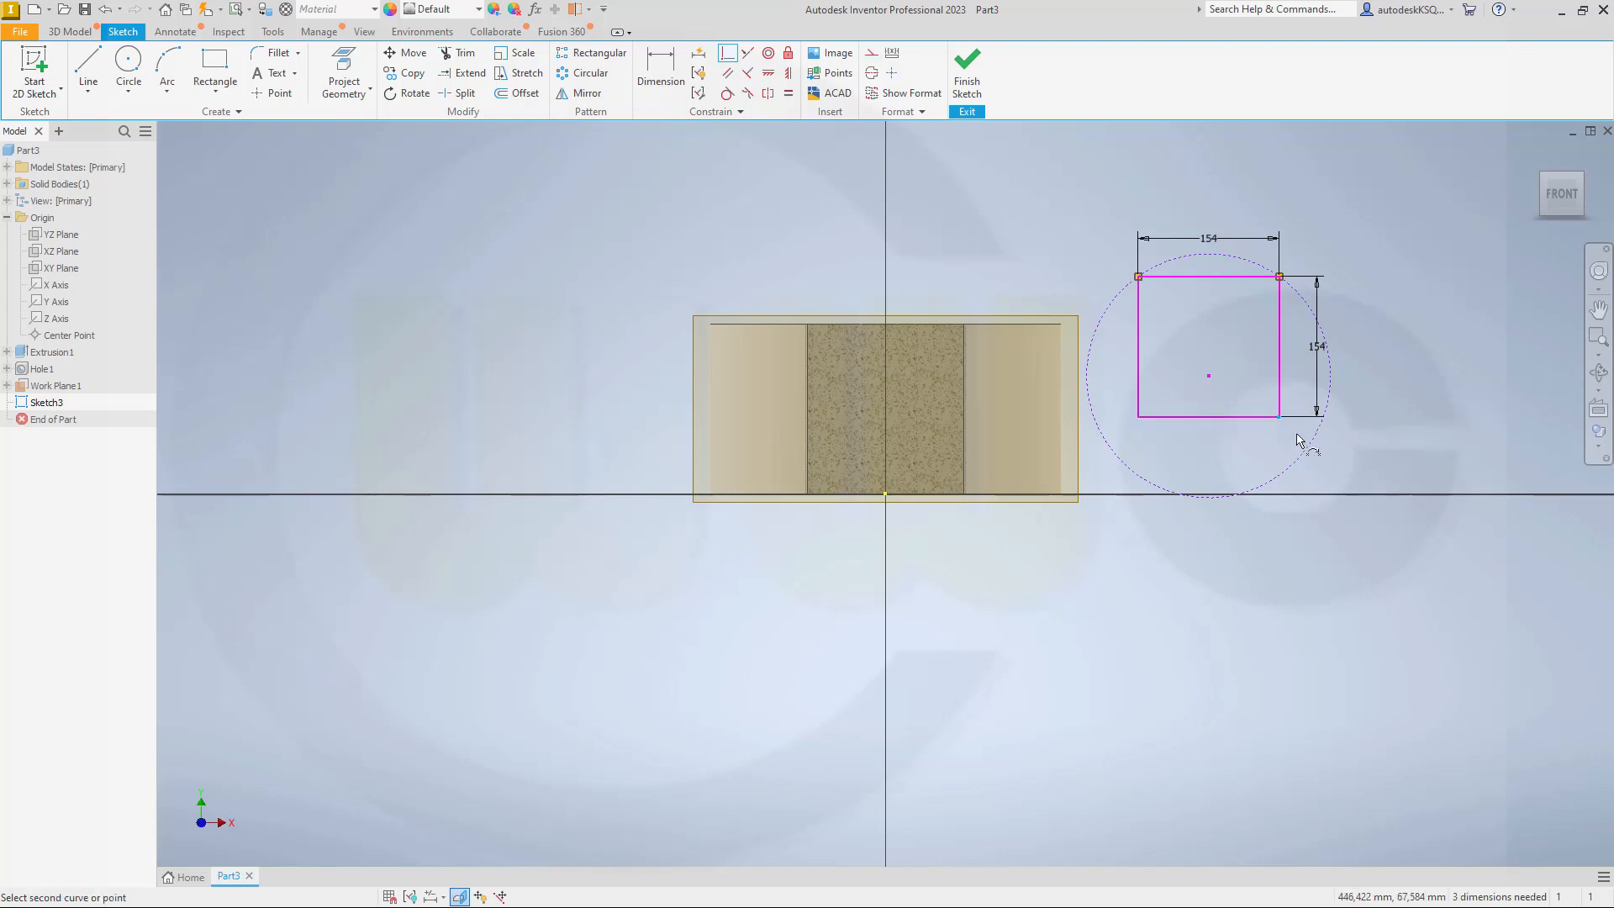
click(1306, 456)
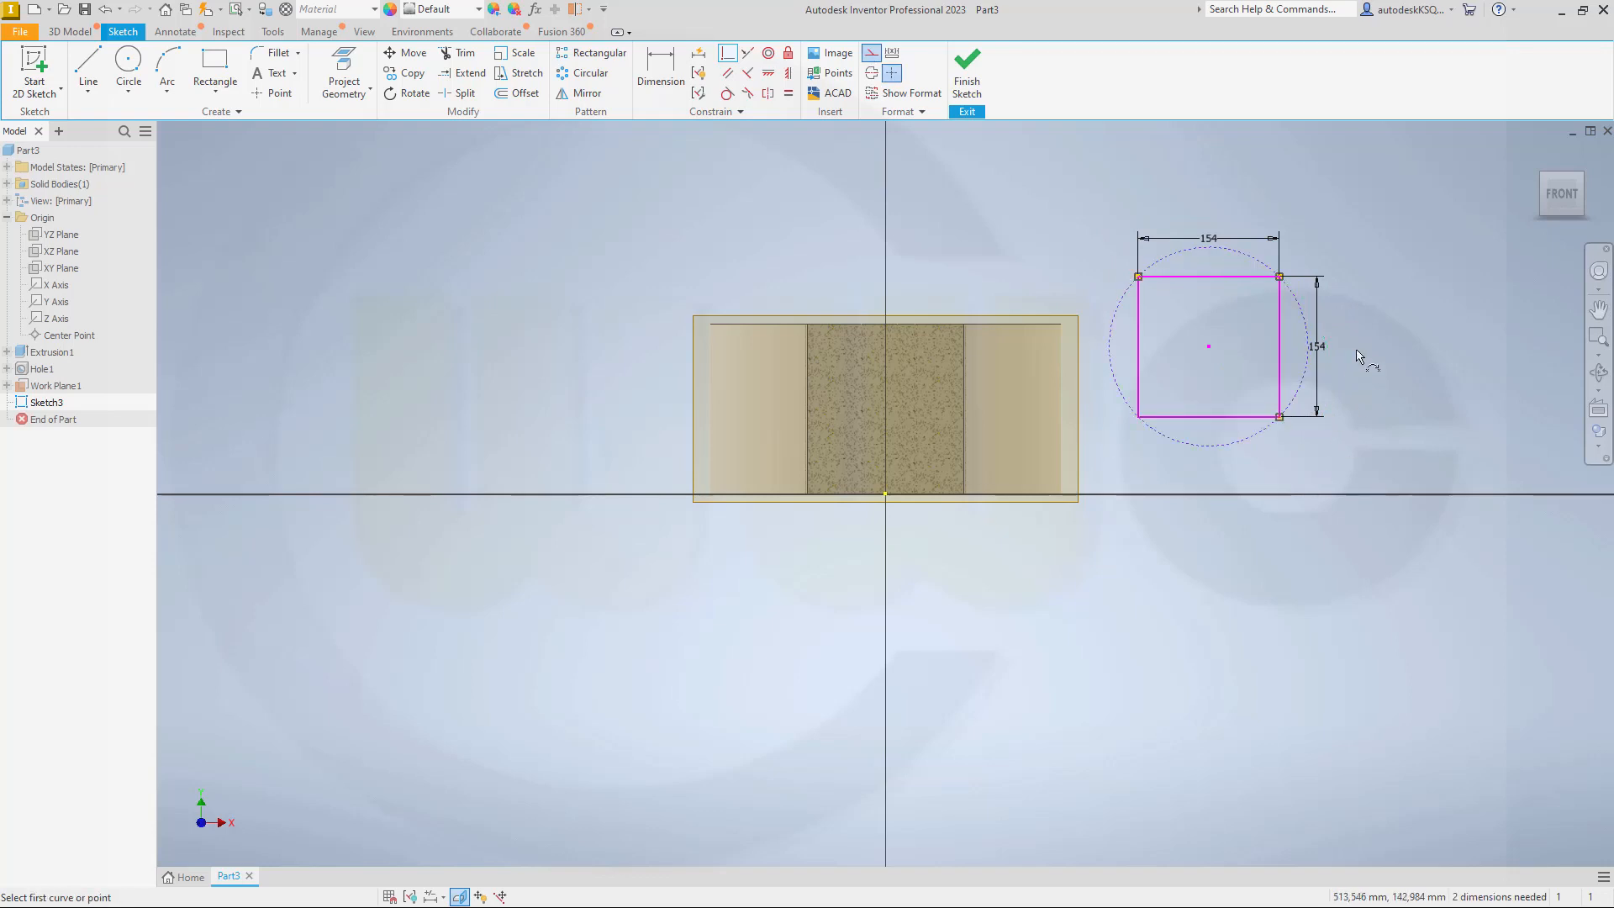
Step: Draw a 170 mm diameter construction circle concentric with the circle that passes through the square's corners
click(128, 63)
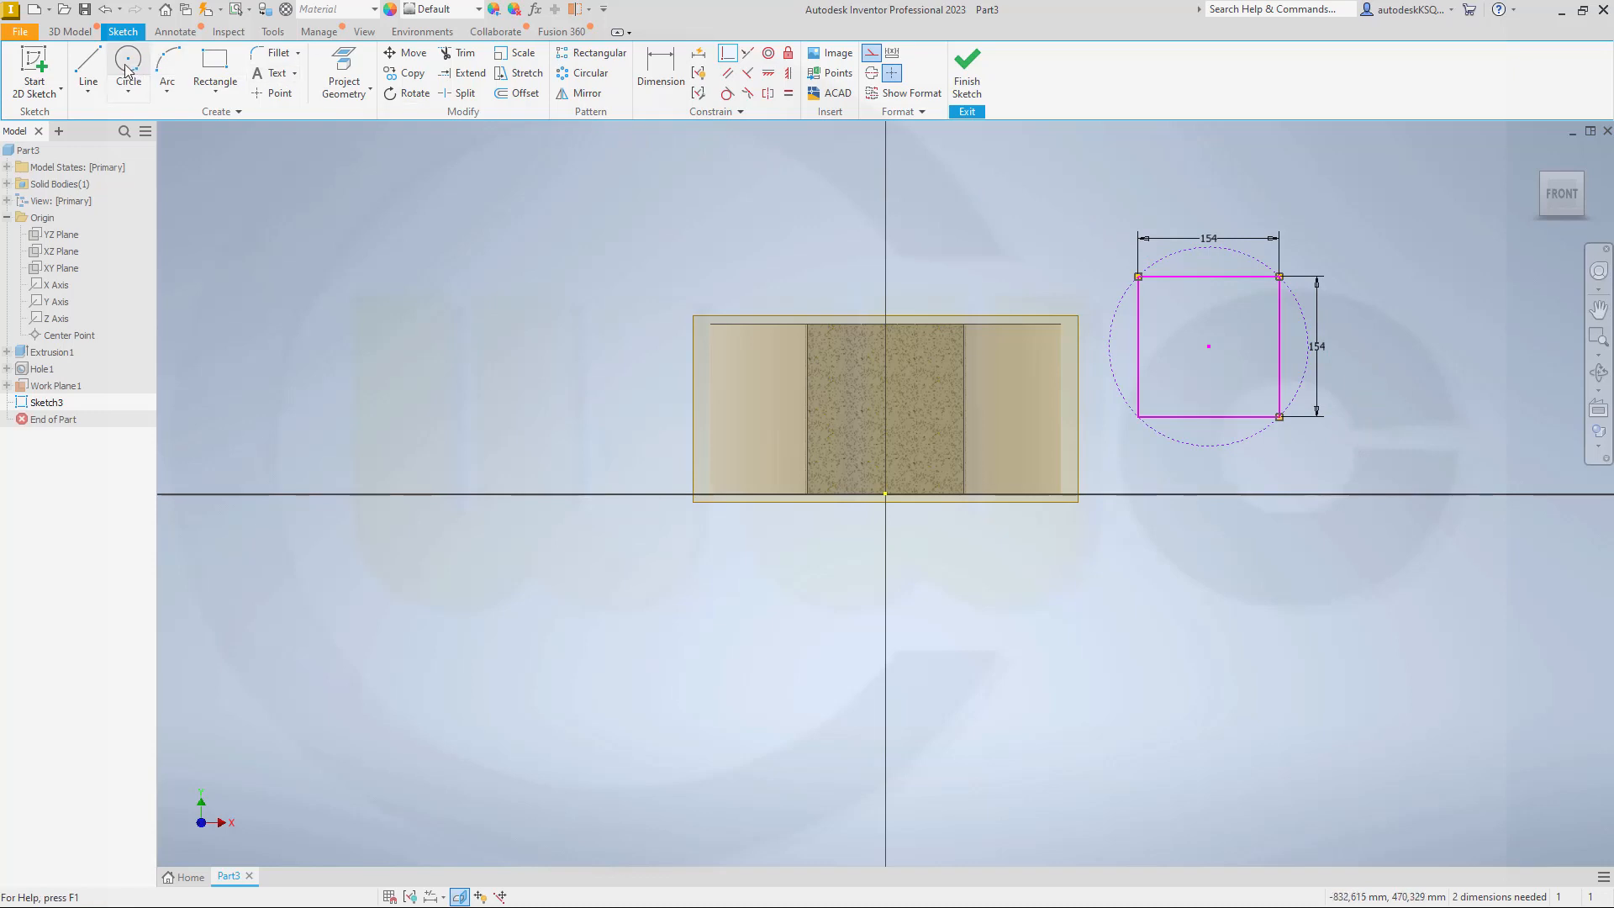
click(1209, 345)
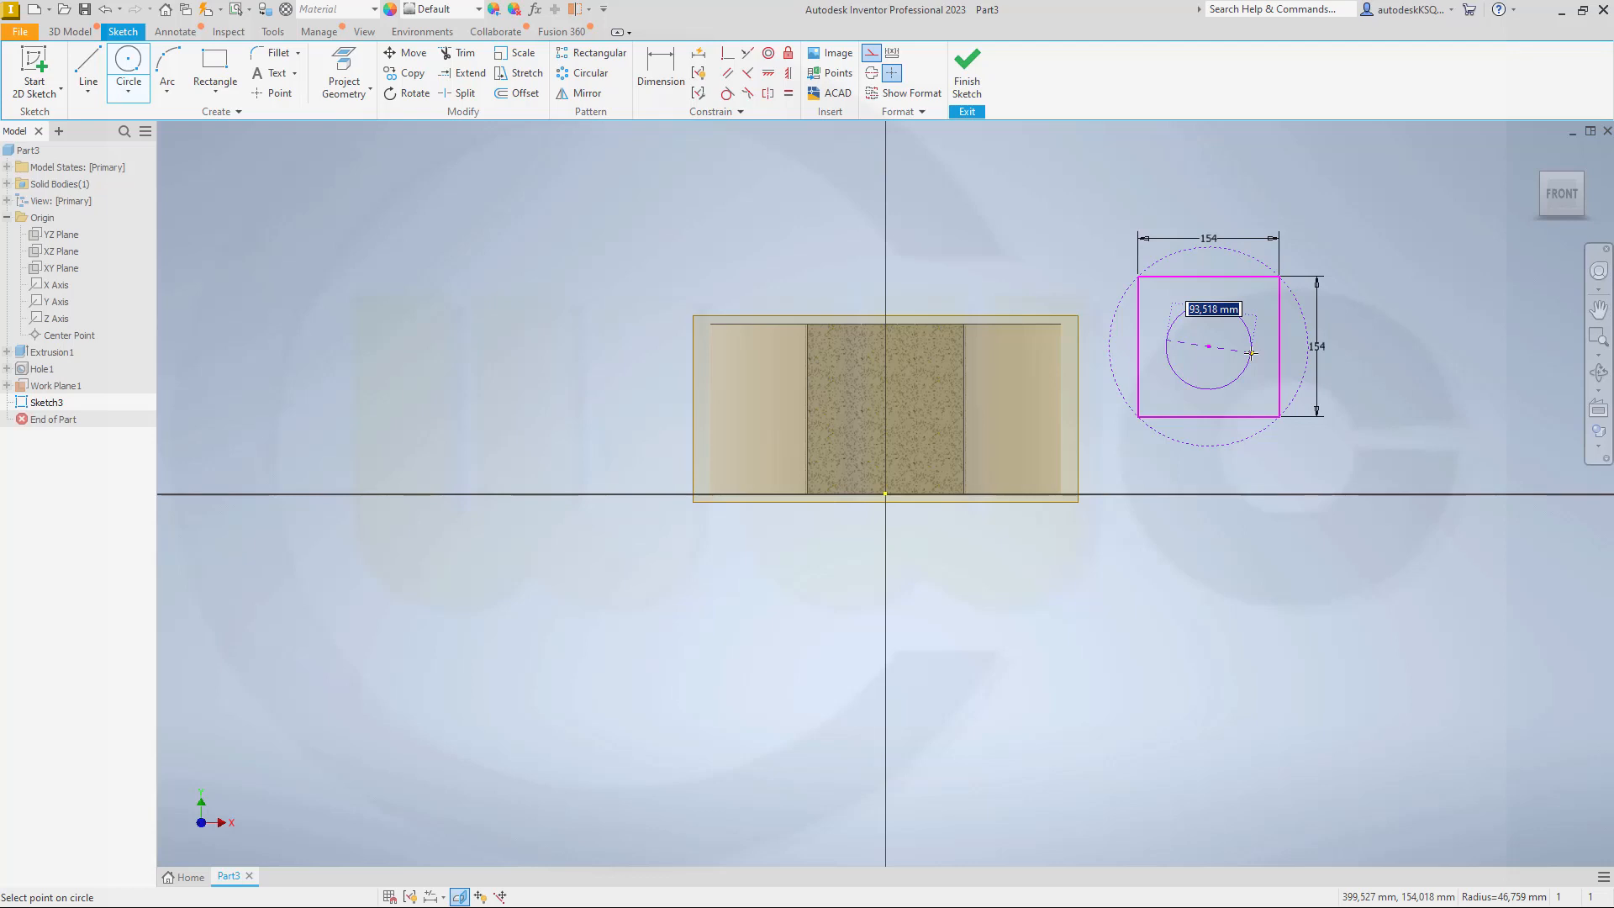
text(170)
key(Return)
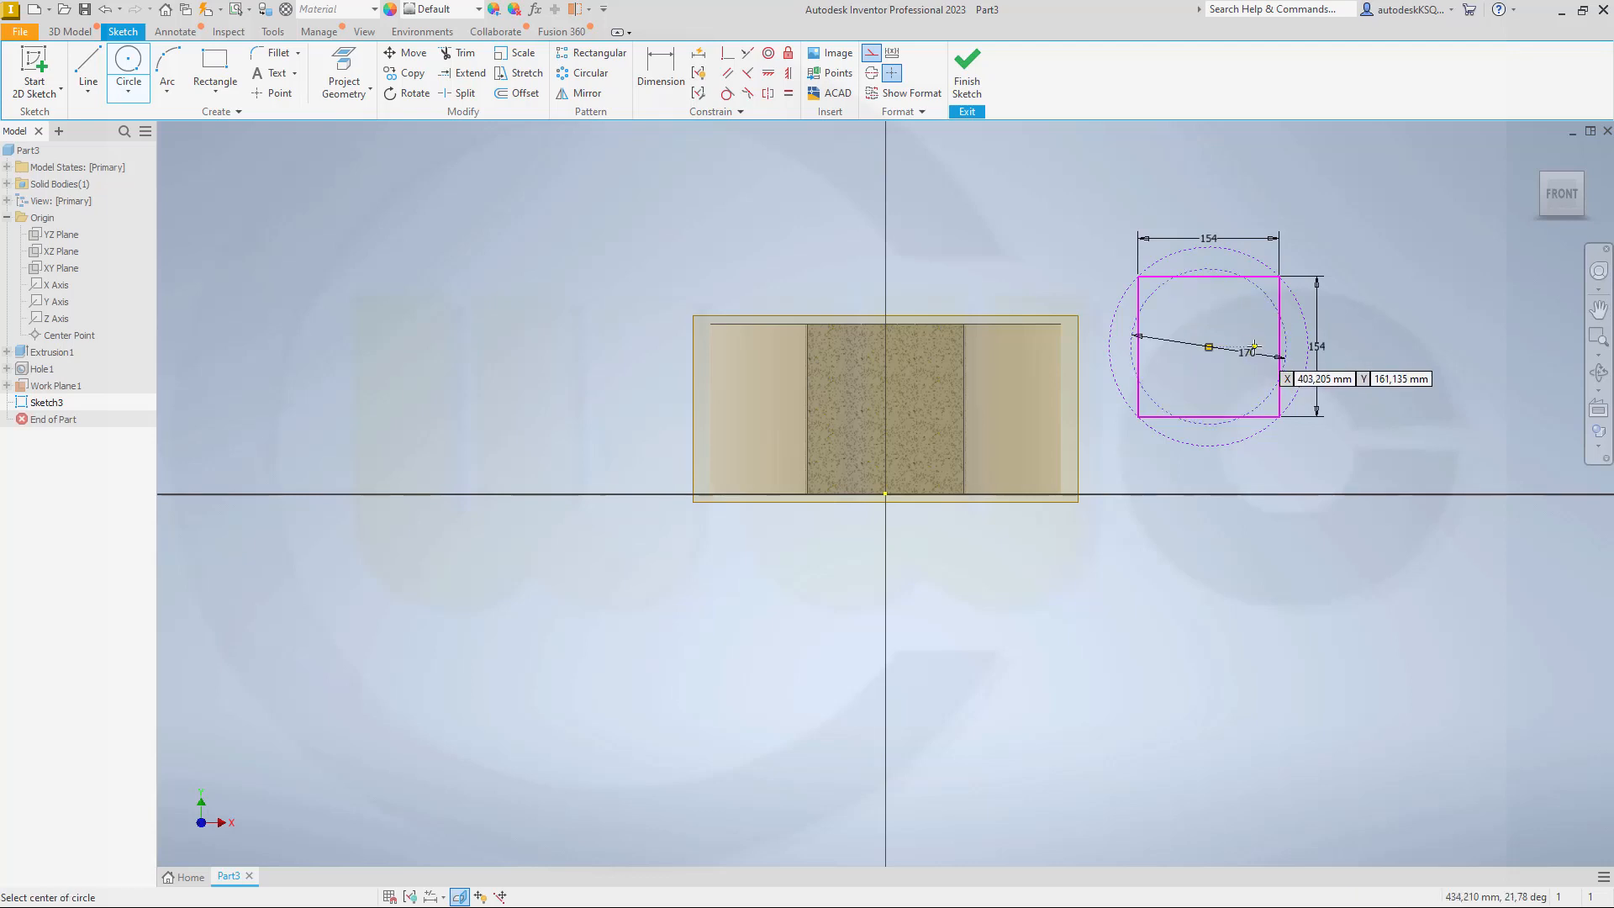
key(Escape)
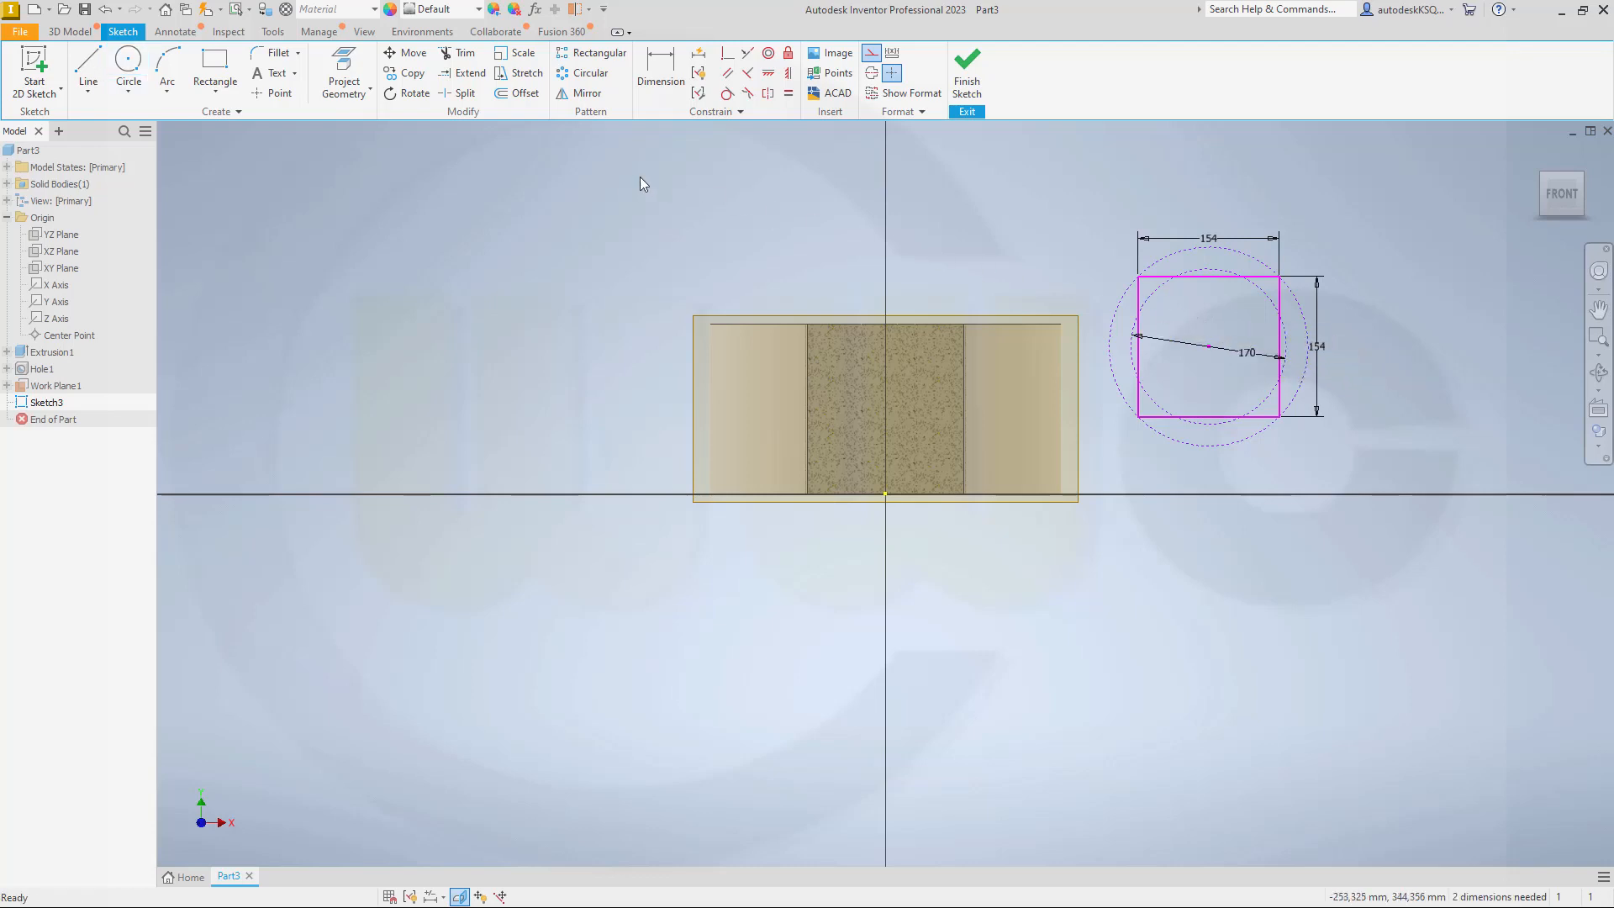
Step: Draw a construction line from the circles' common centre to the upper right corner of the square
click(88, 67)
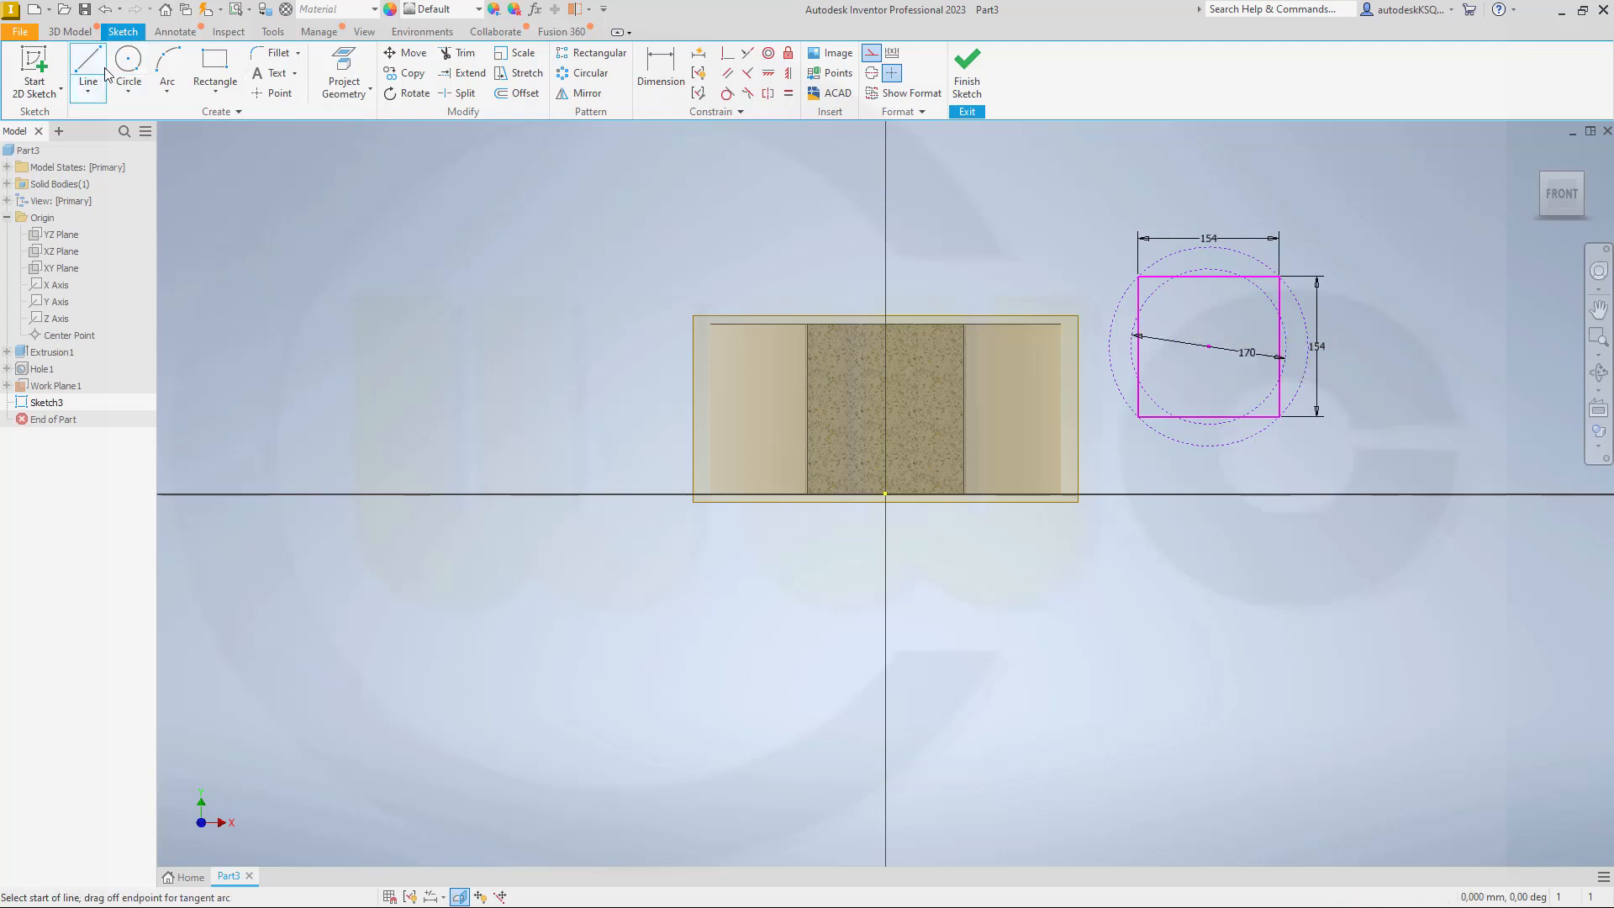
click(1208, 345)
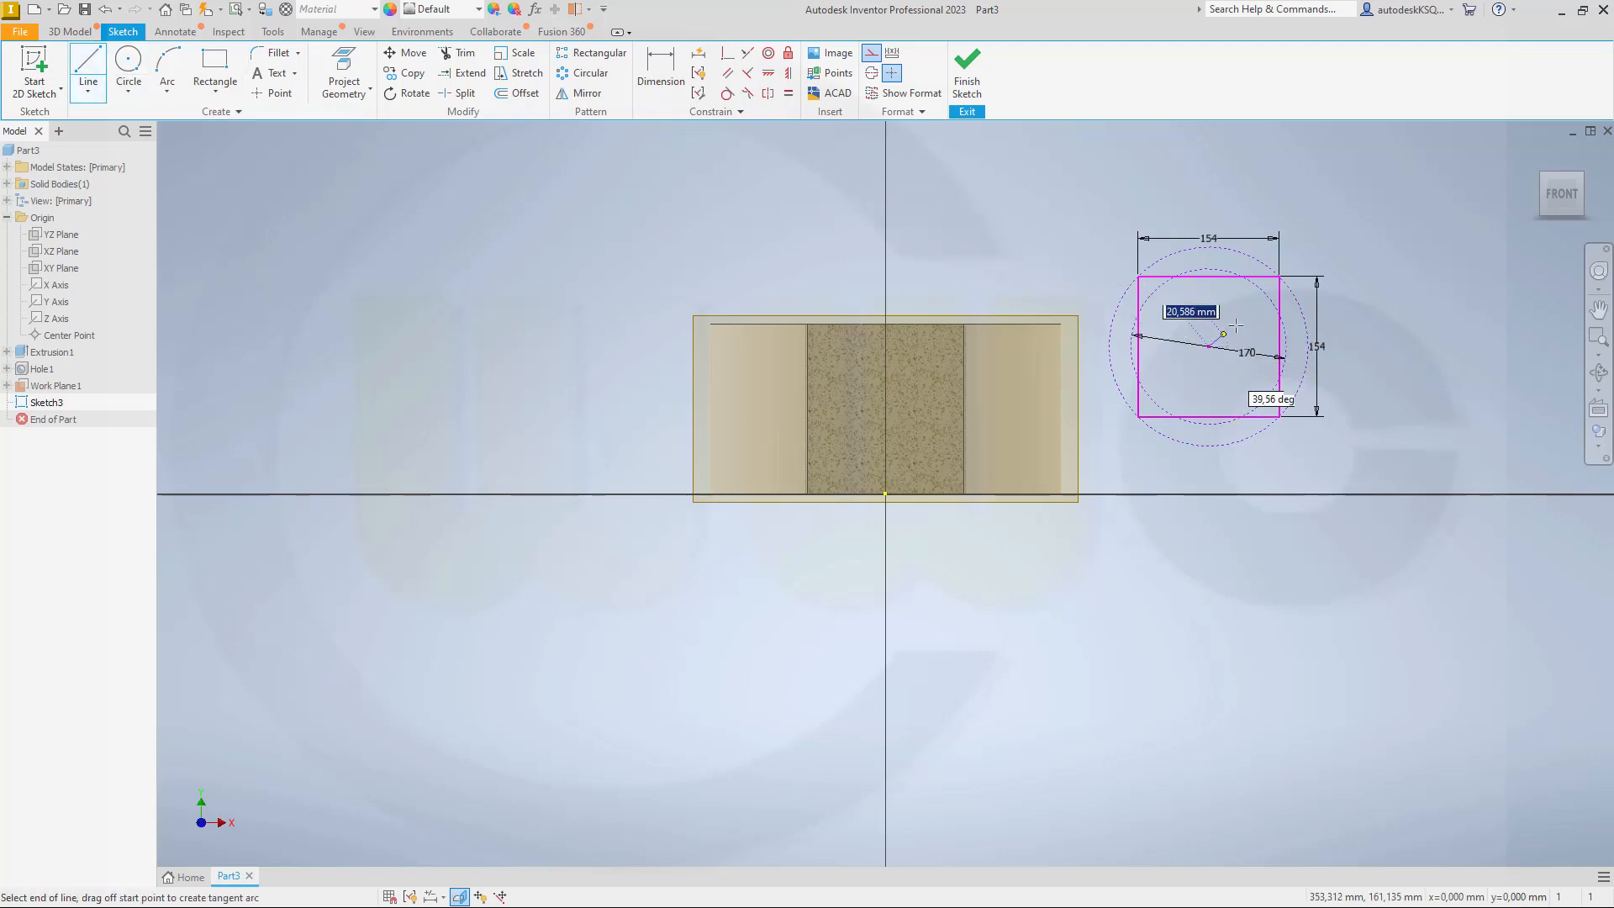
click(1279, 277)
key(Escape)
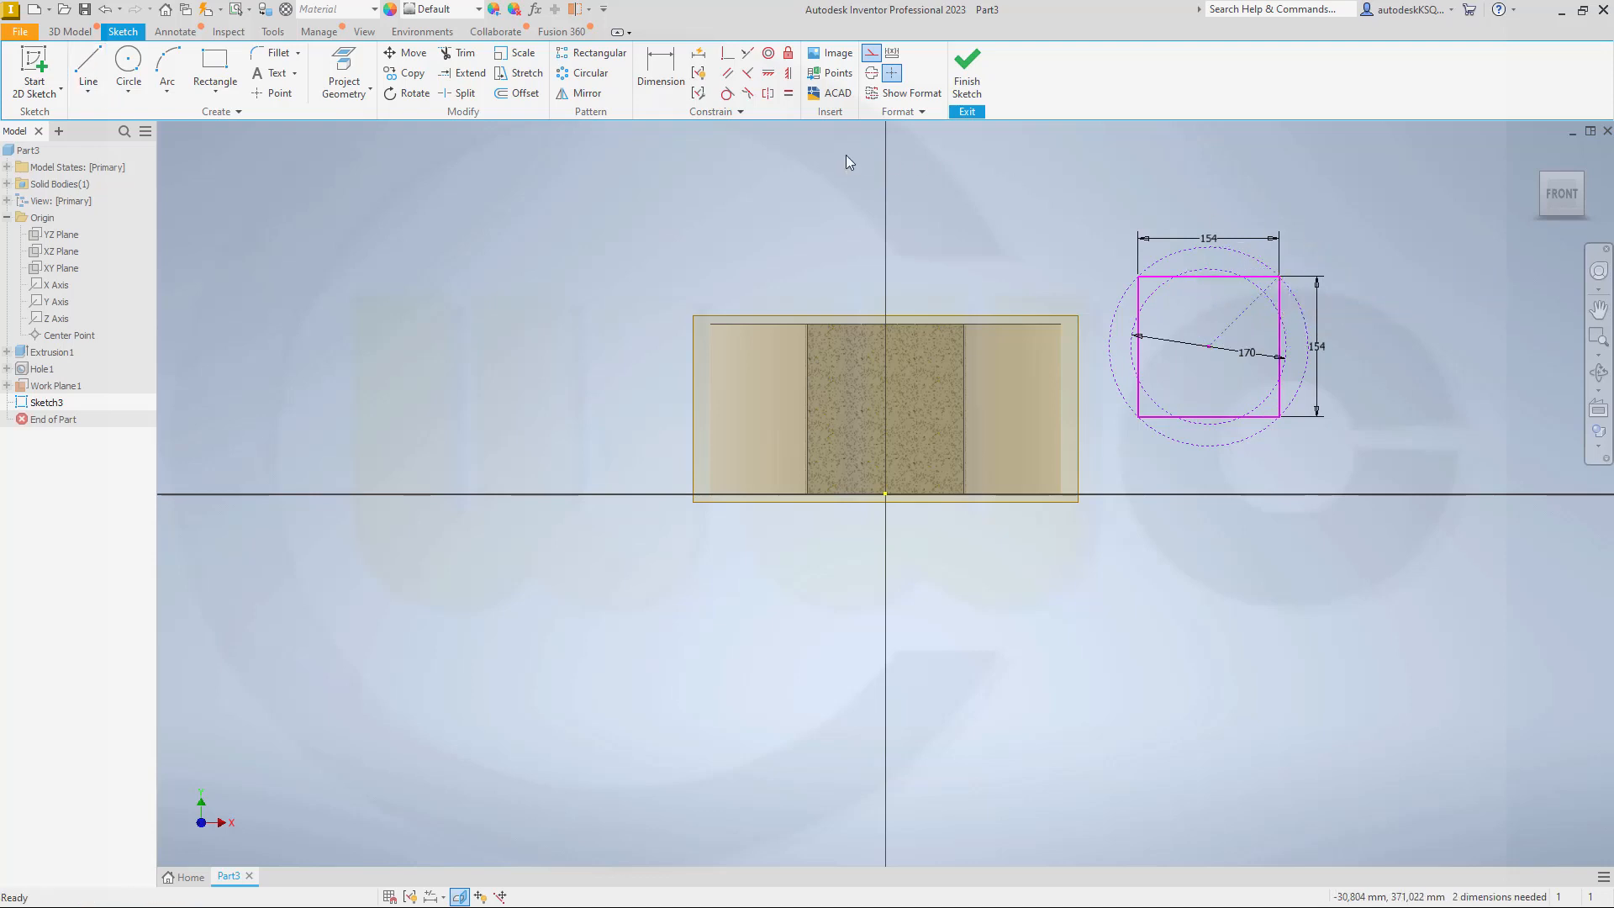
Step: Place one sketch point close to the circles' centre and another where the diagonal construction line meets the 170 mm circle
click(273, 93)
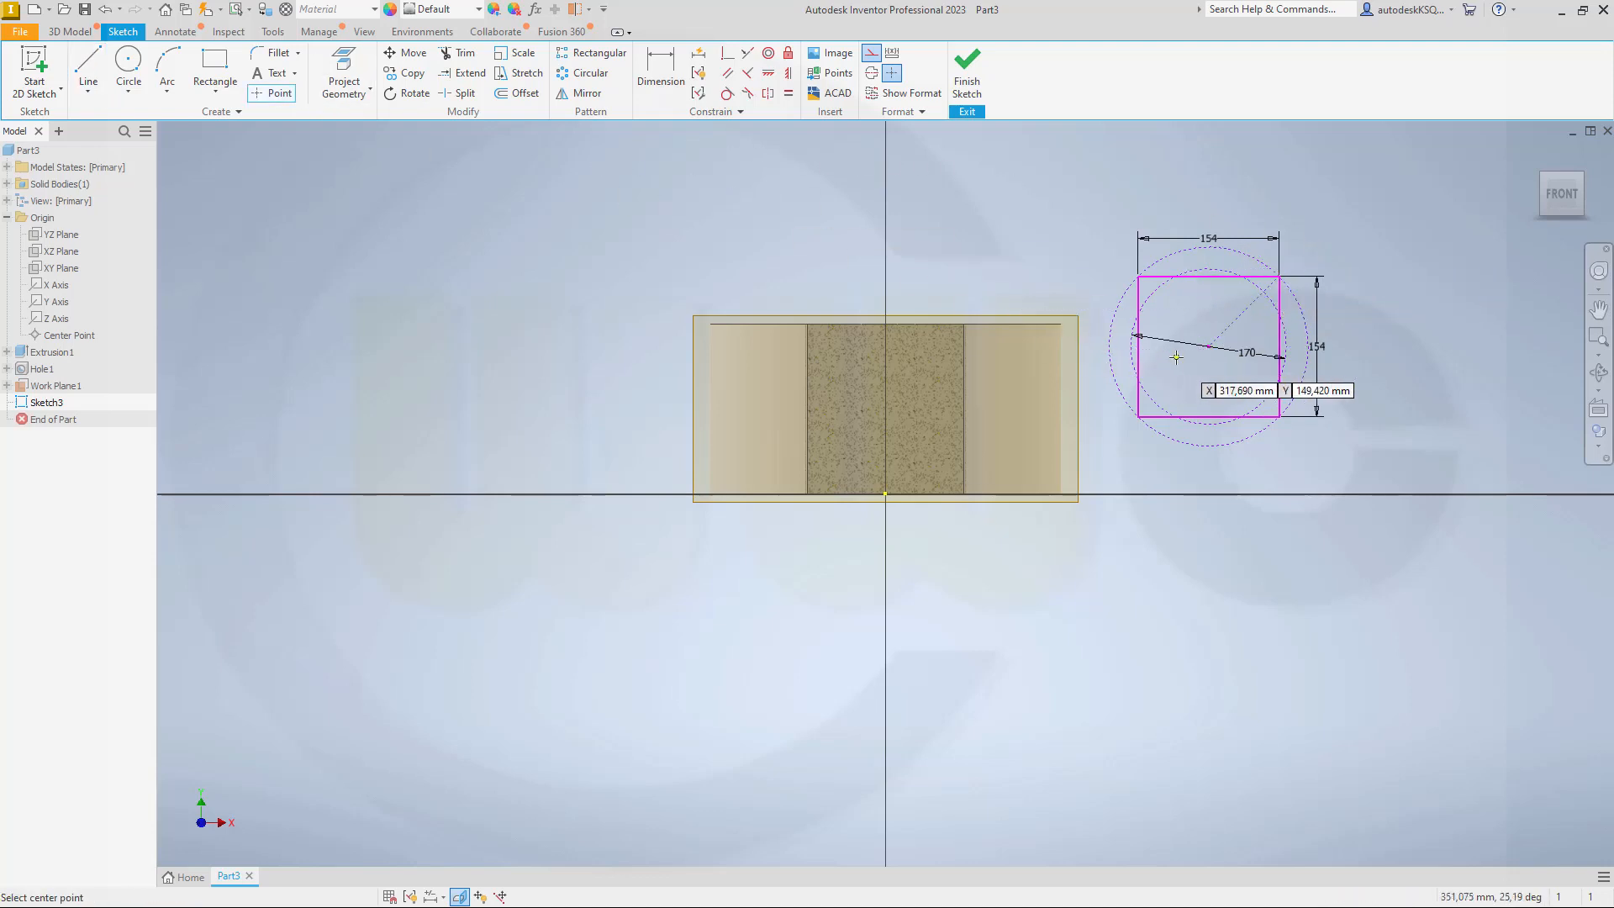
click(1207, 348)
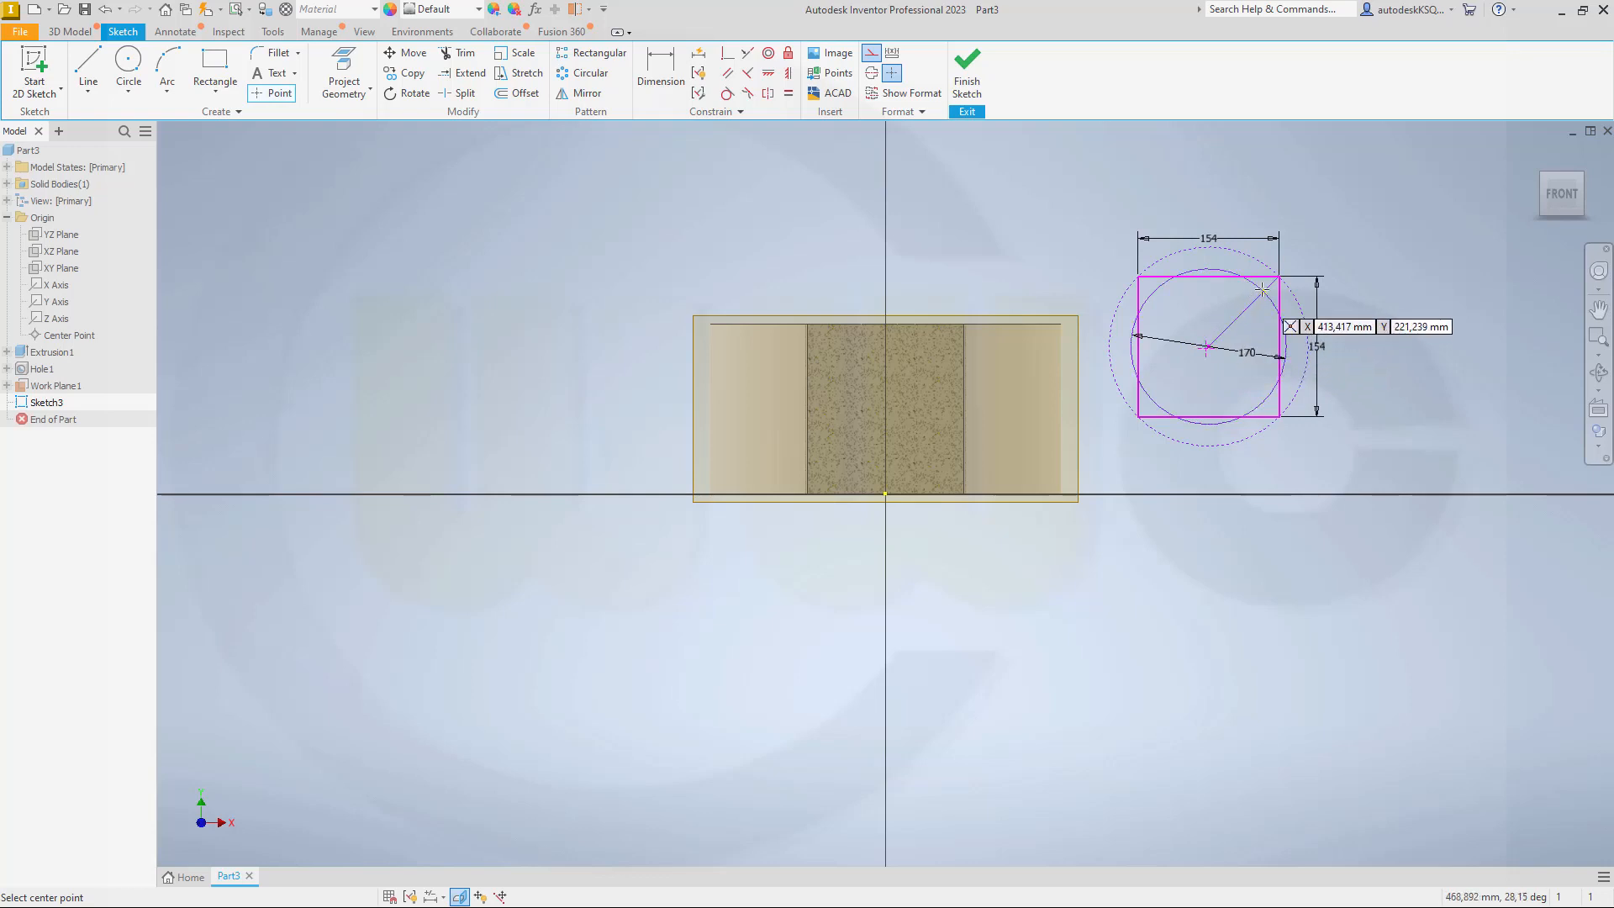
click(1264, 291)
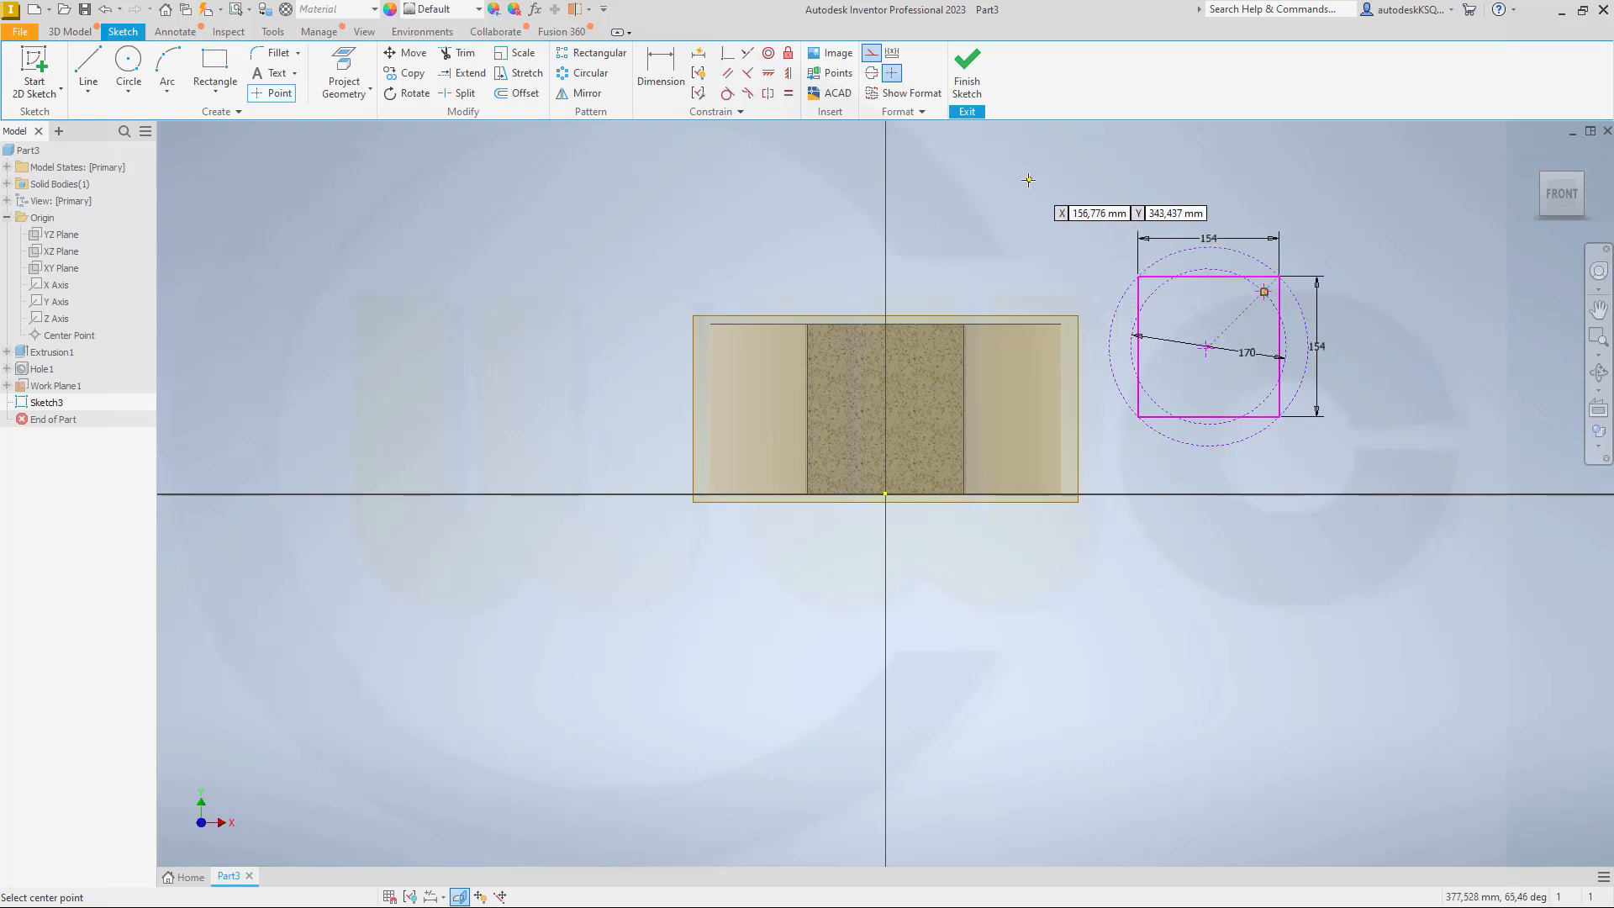
Step: Dimension the sketch point near the circles' centre at a vertical distance of 103 mm from the origin
key(d)
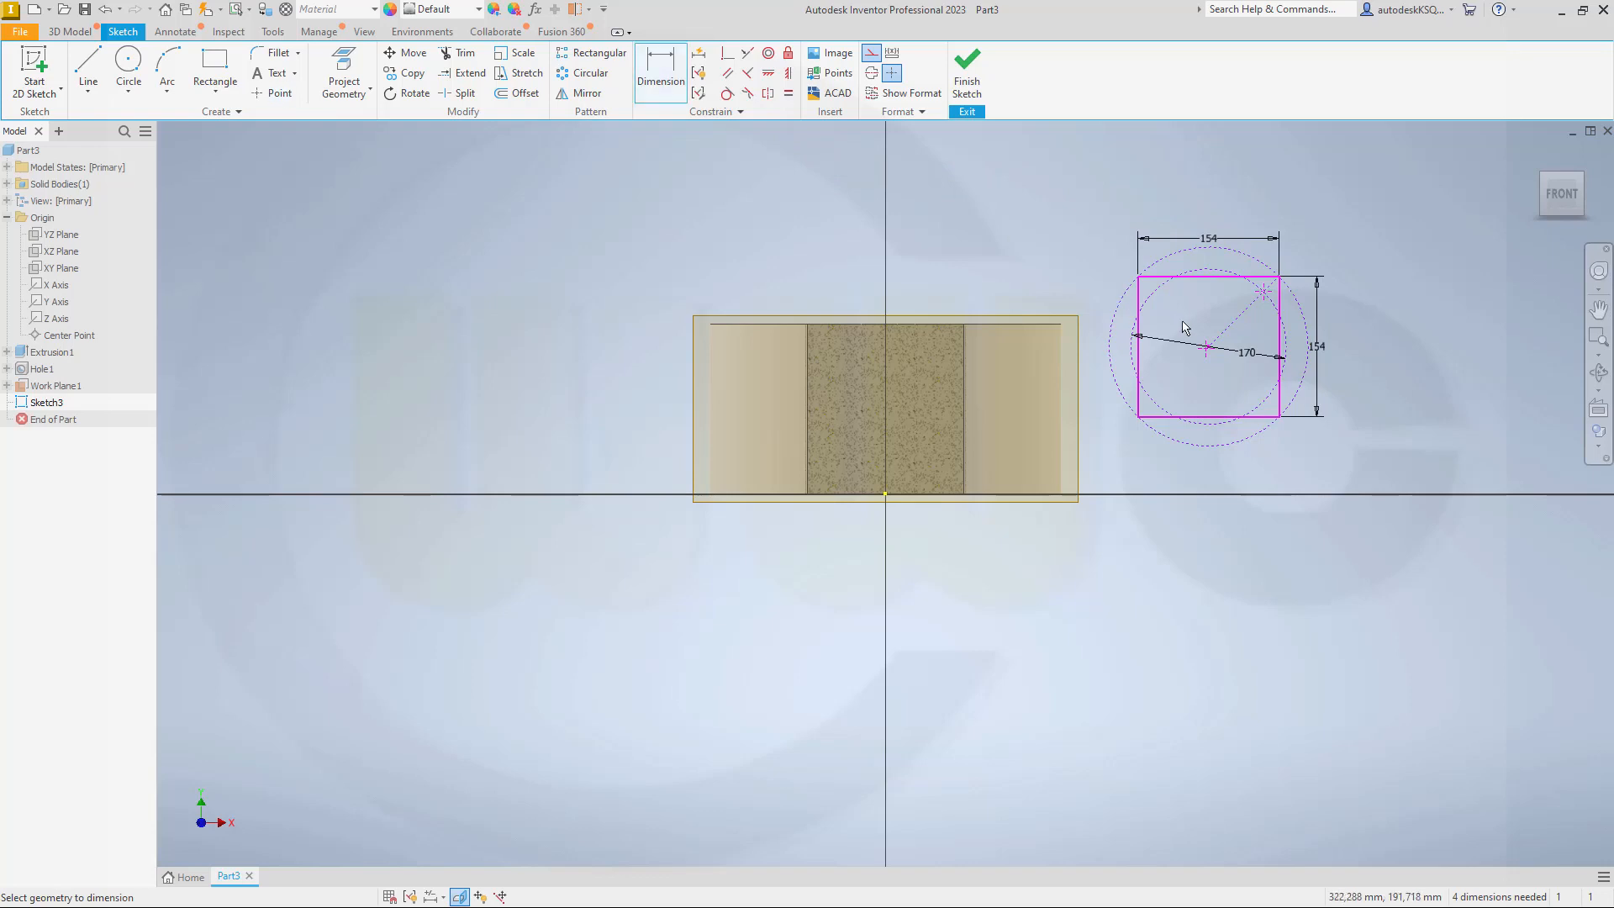
click(885, 492)
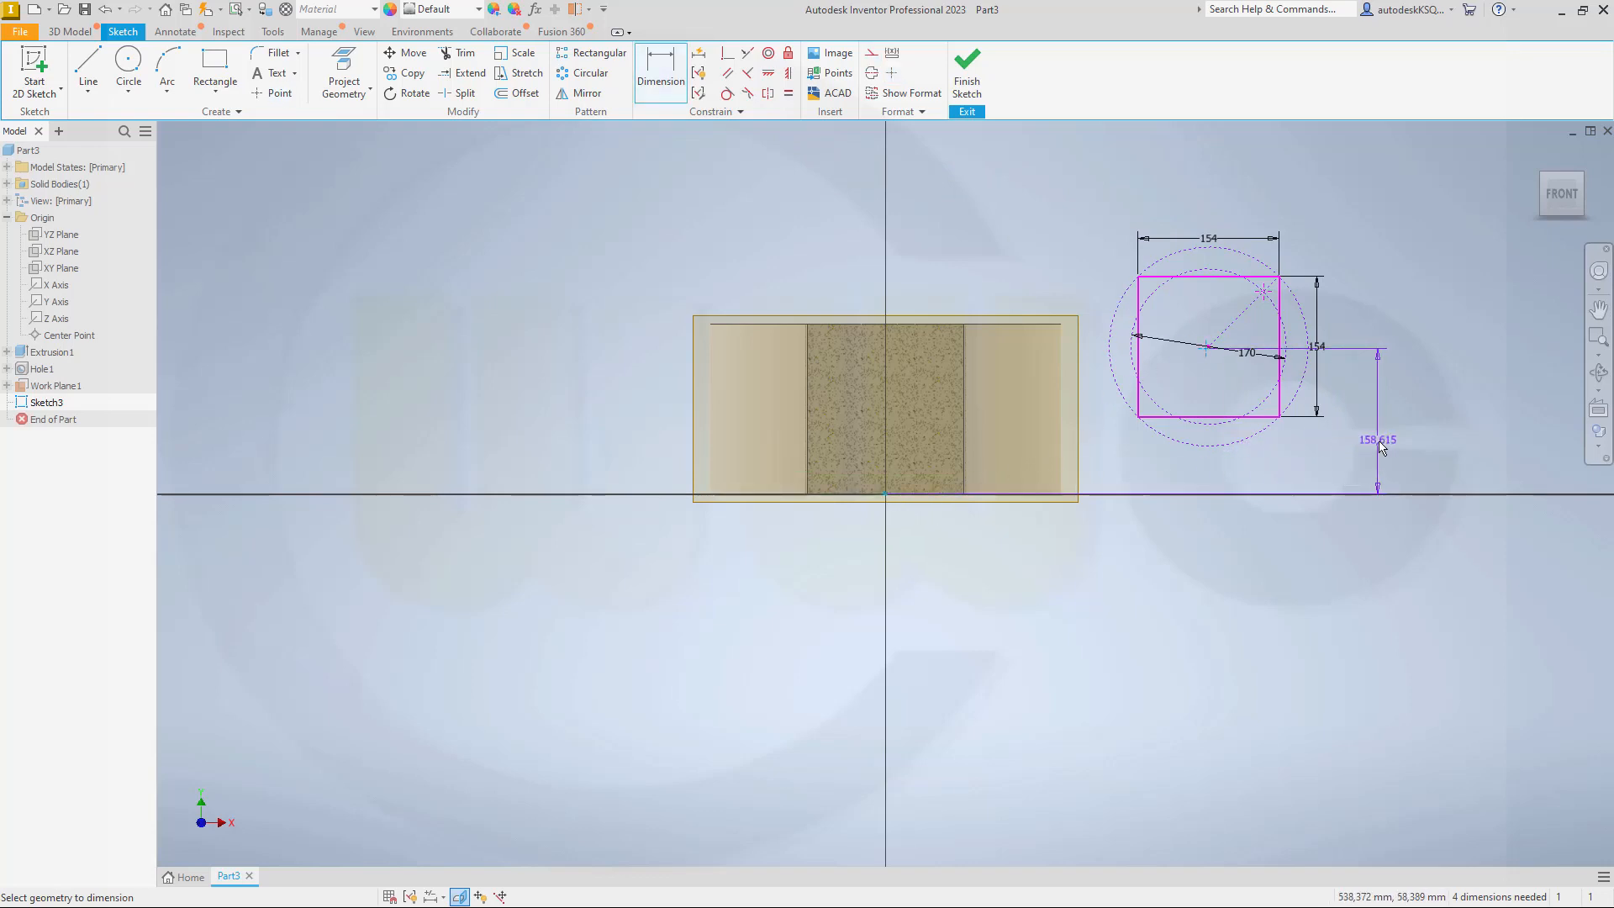
click(1381, 444)
text(103)
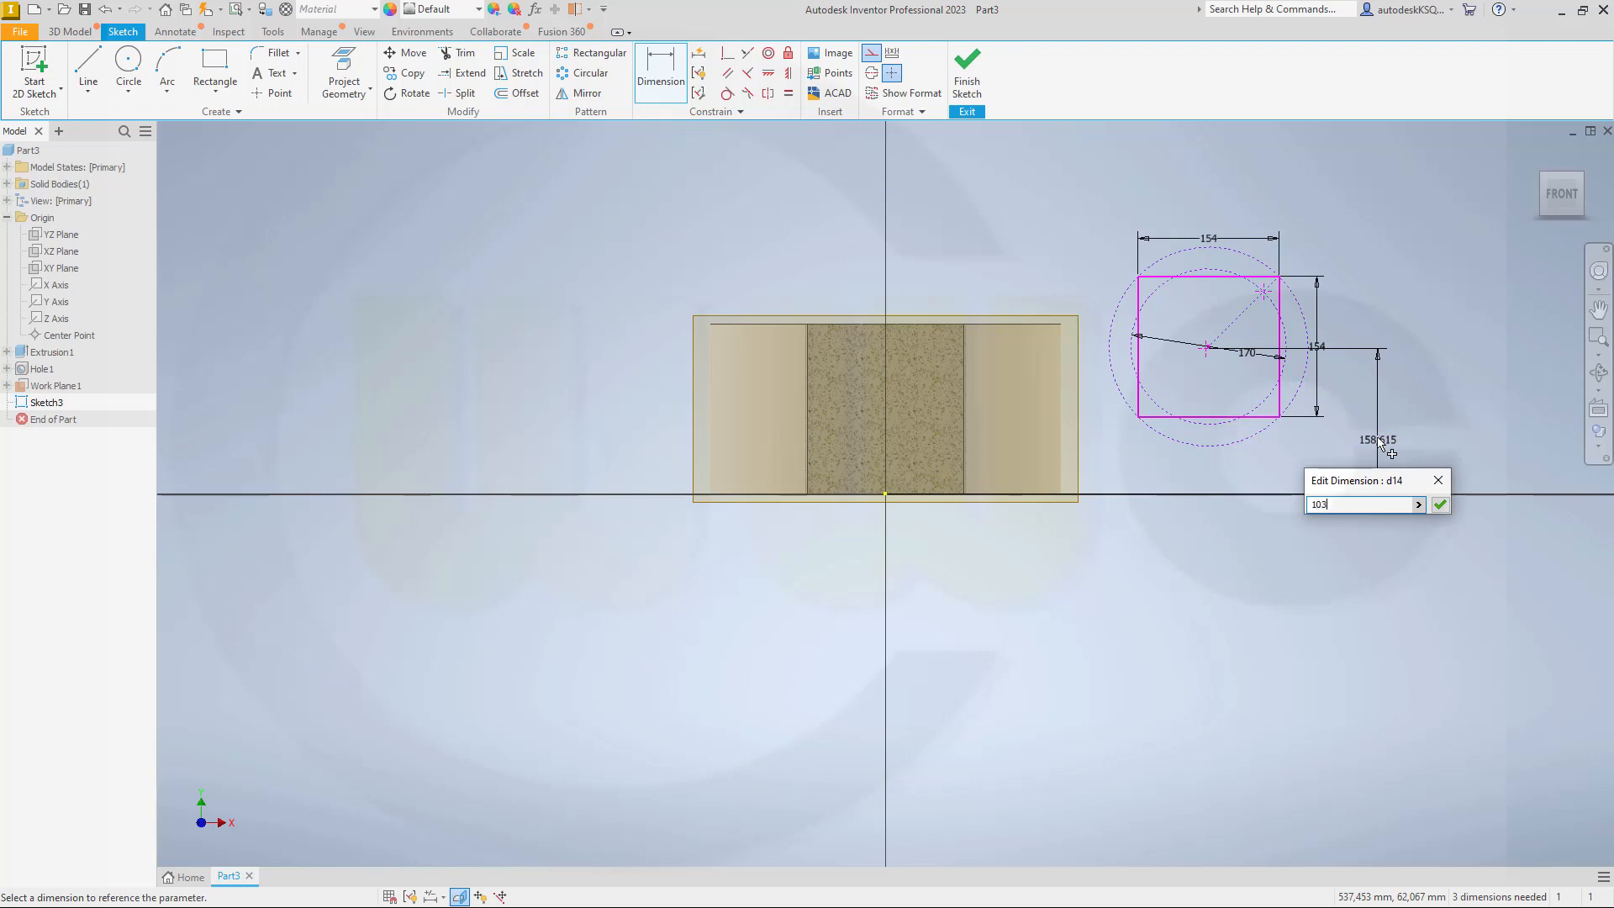
key(Return)
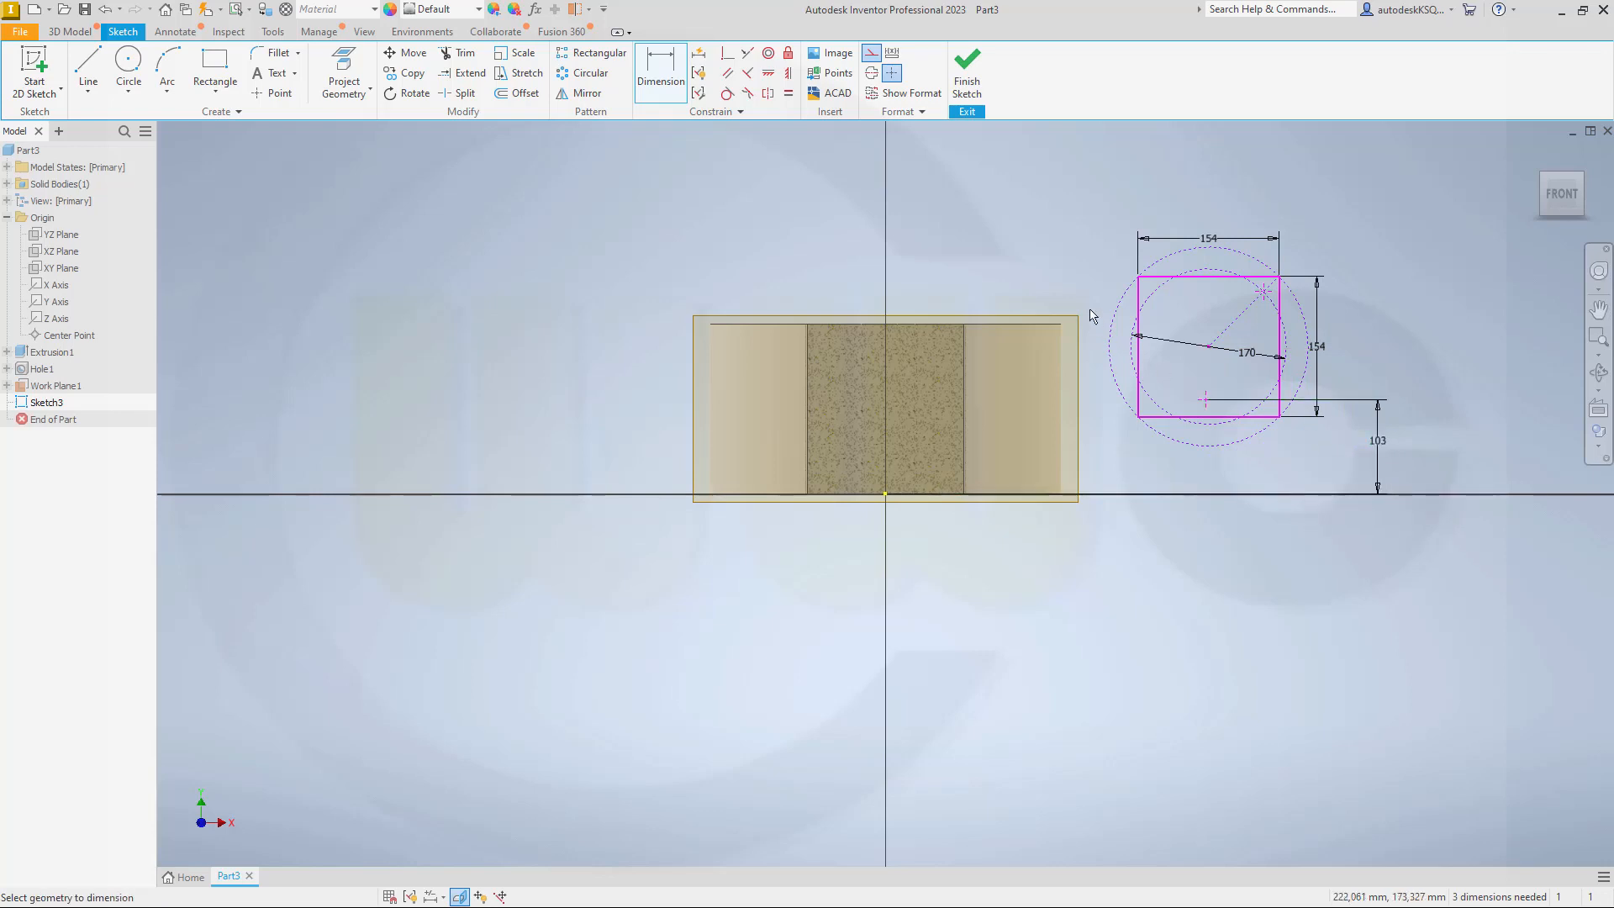
Step: Align the centre of the construction circles vertically with the sketch origin
click(788, 73)
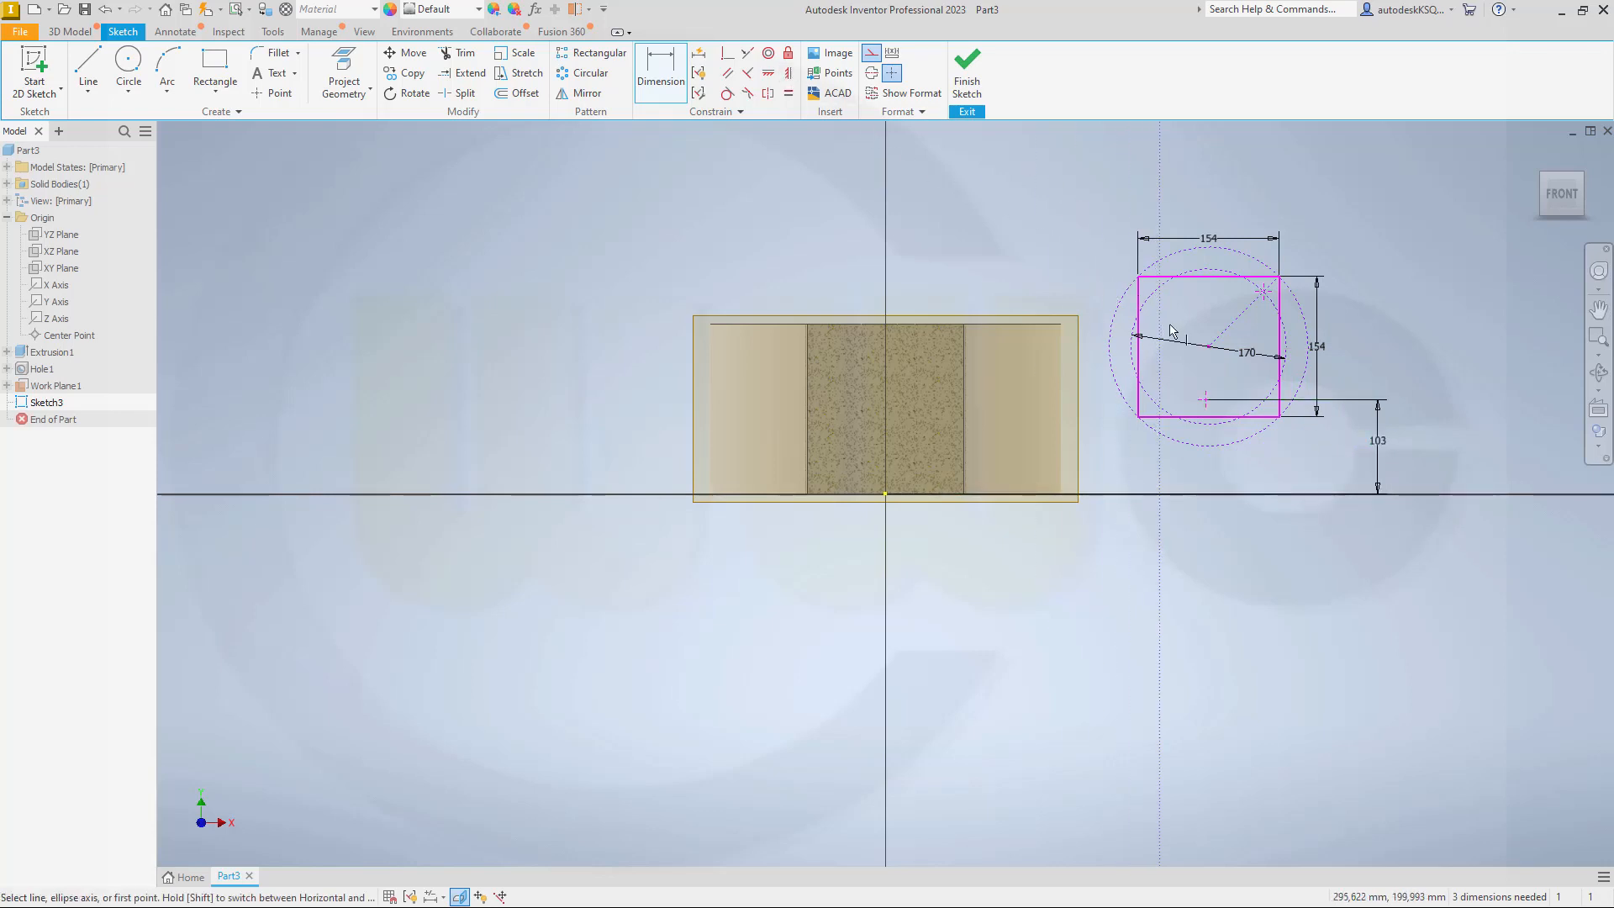
click(1210, 349)
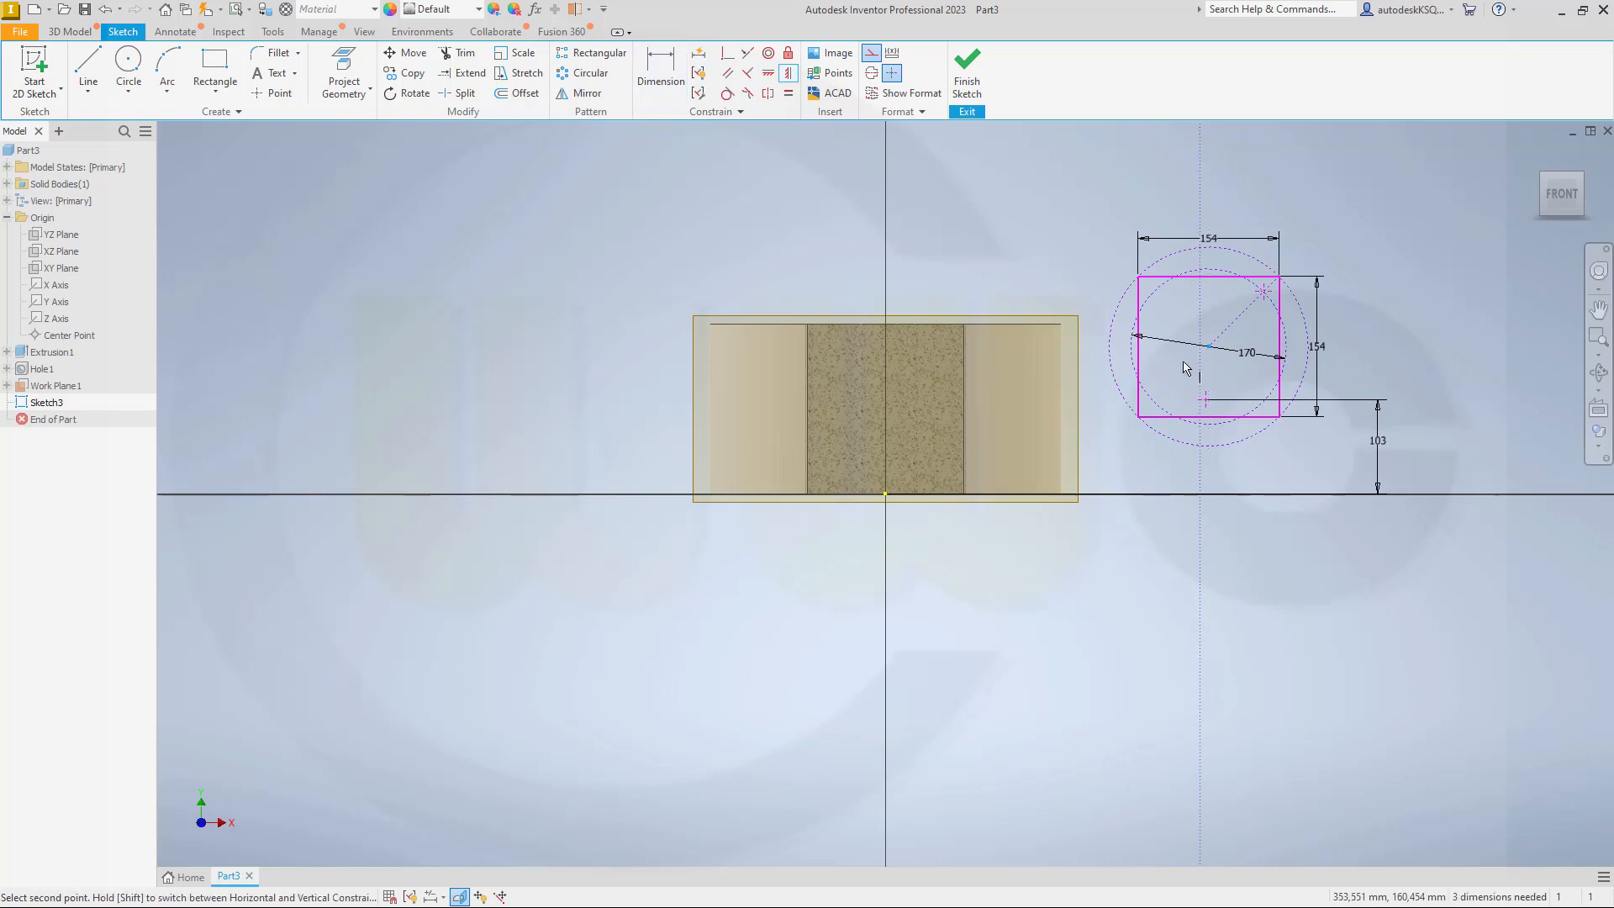
click(888, 496)
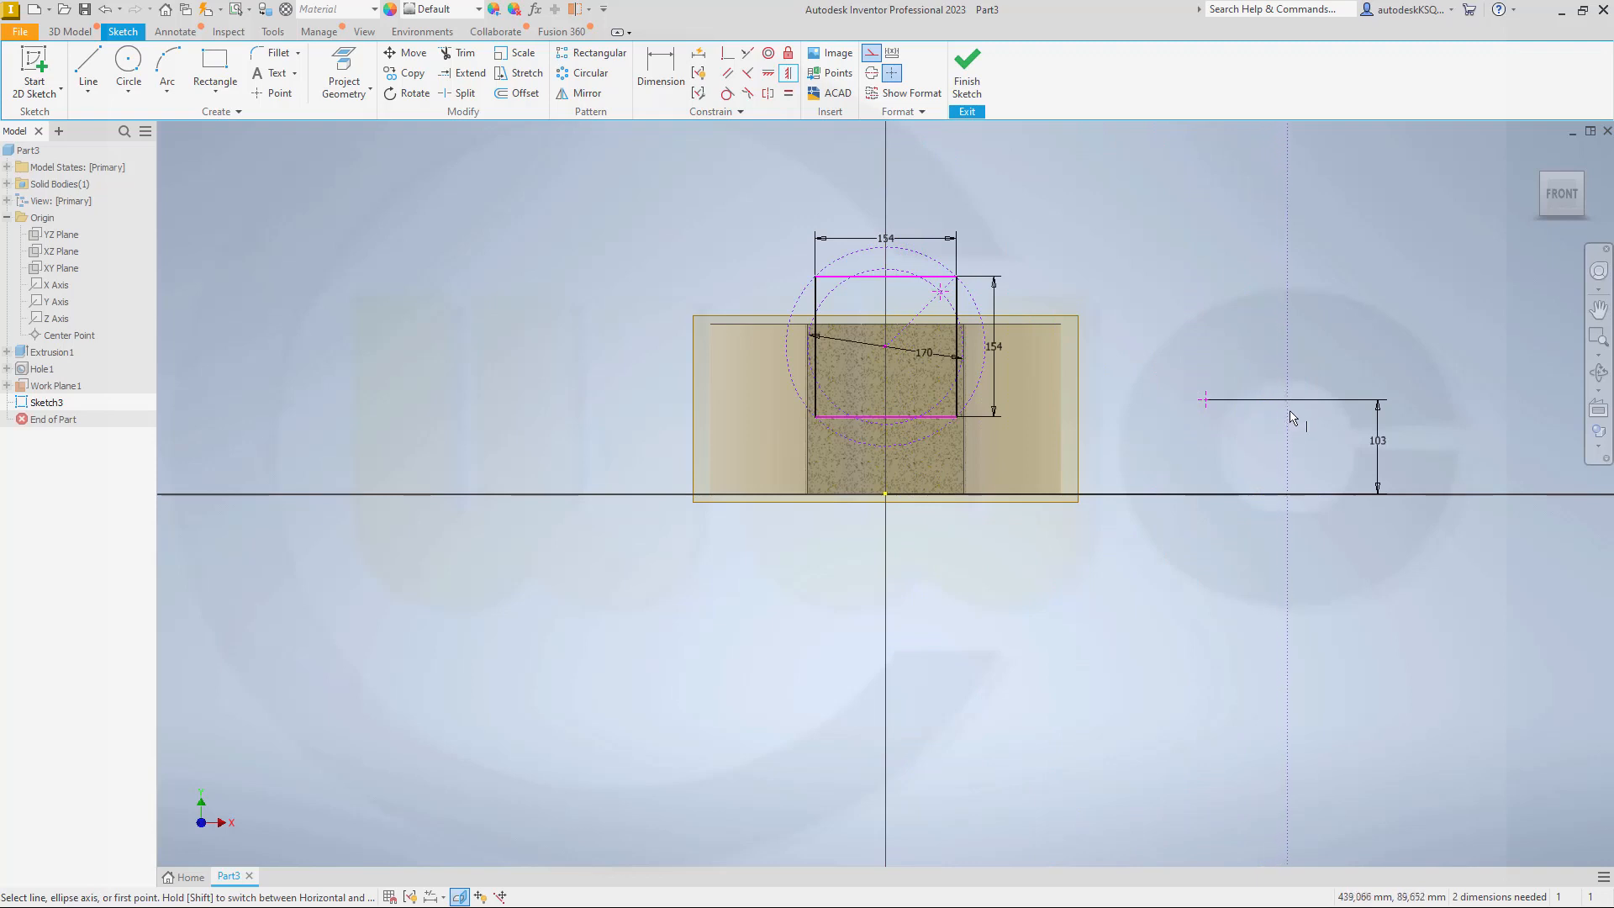
key(Escape)
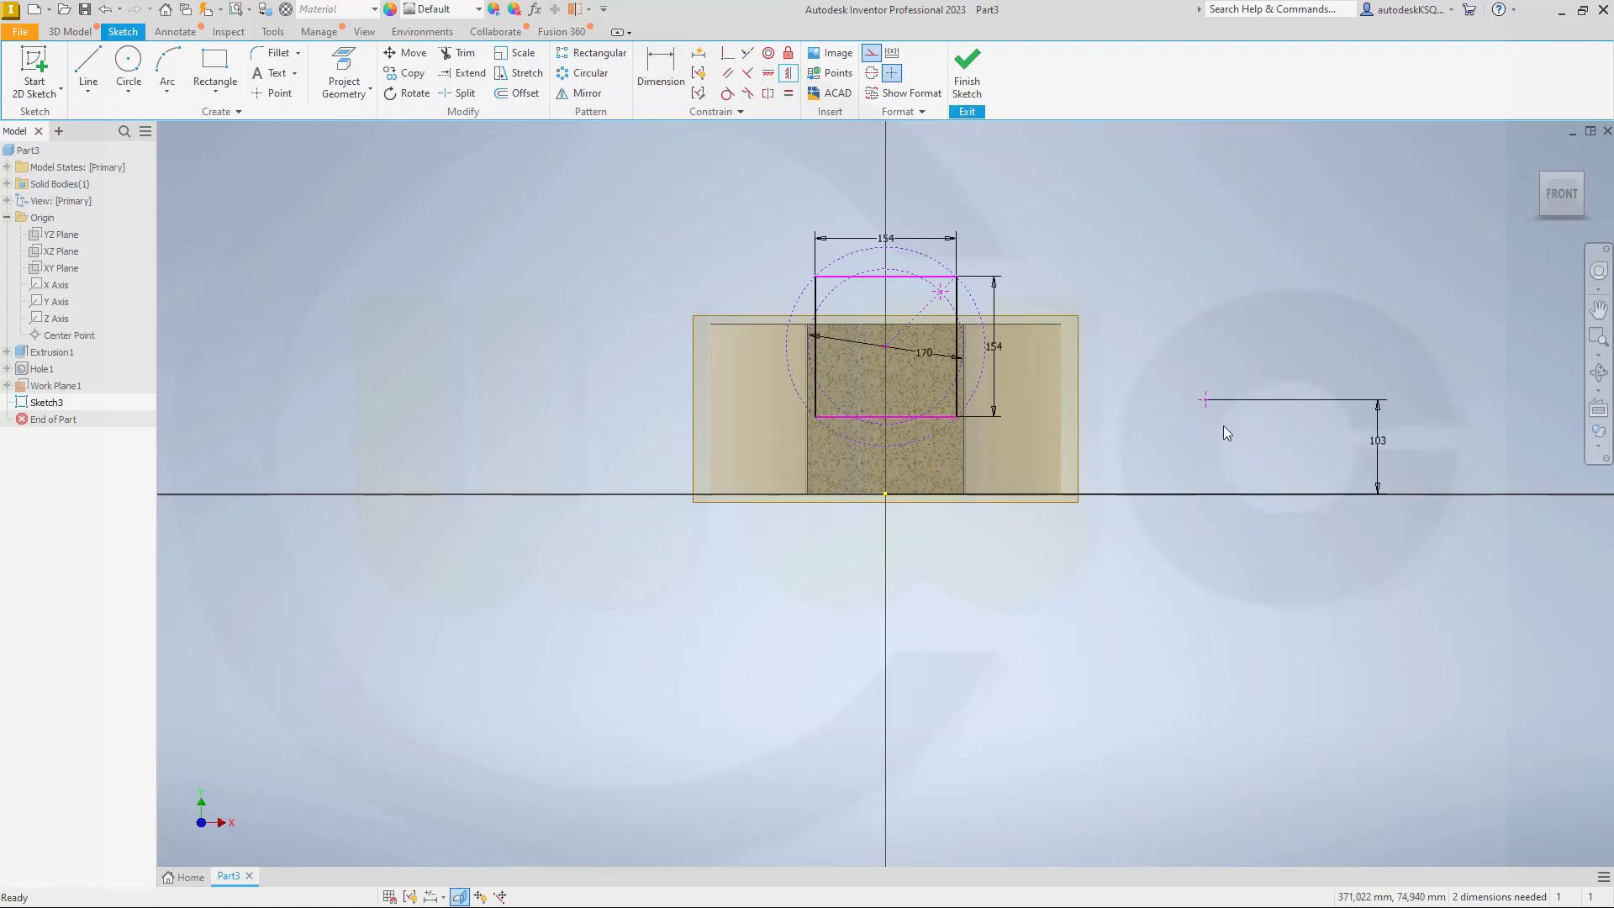
Step: Constrain the loose 103 mm sketch point coincident with the circles' centre and finish the sketch
click(727, 53)
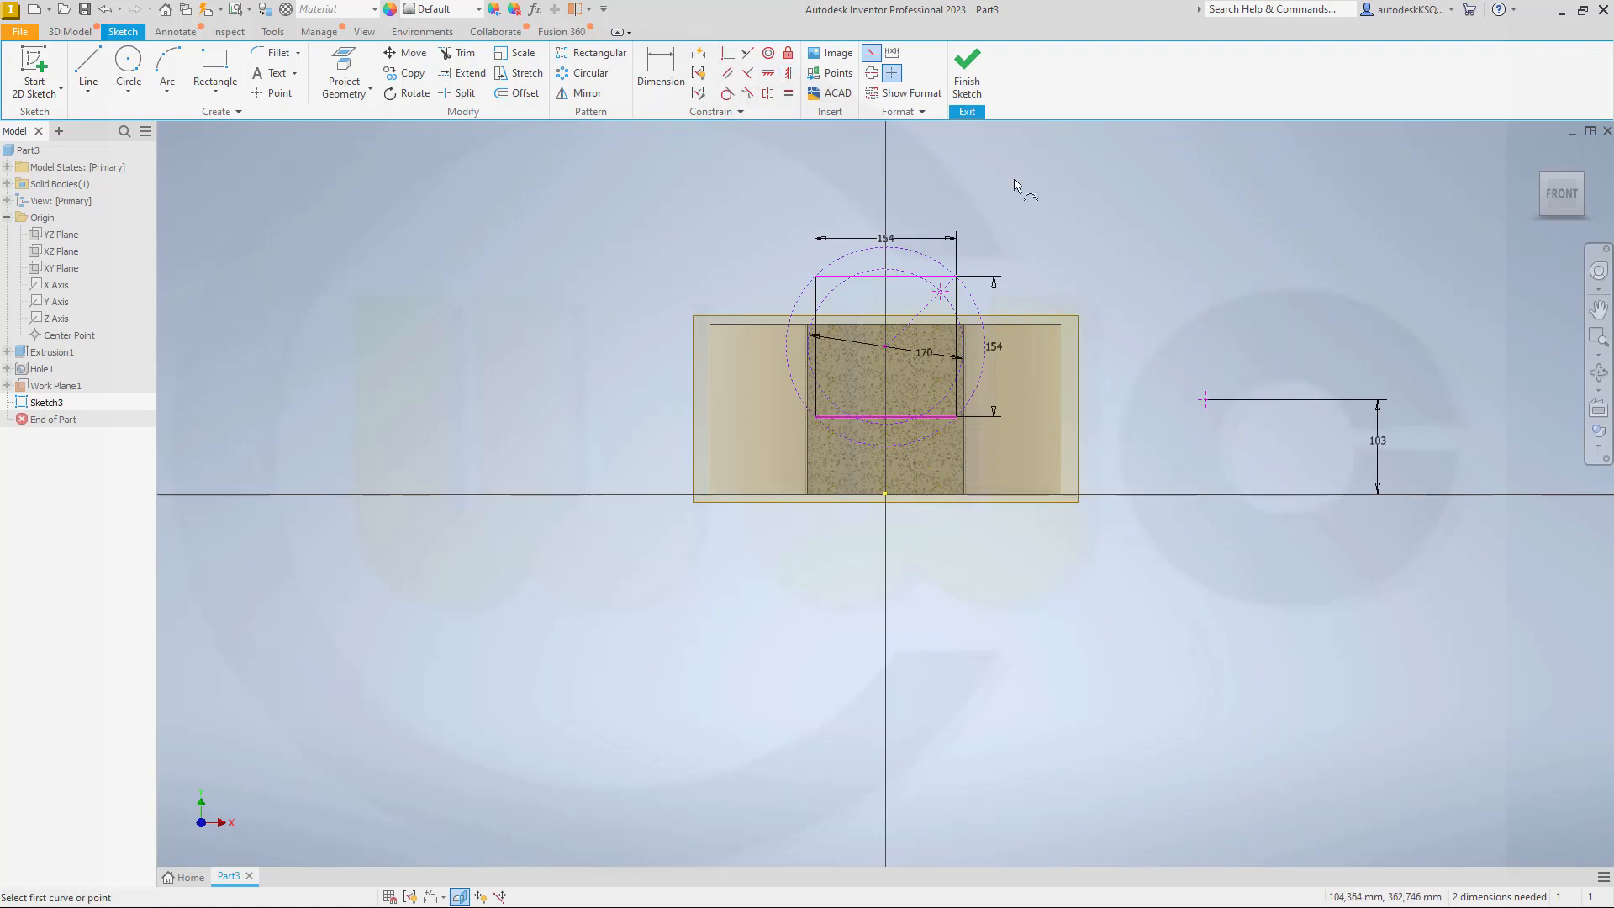
click(1206, 406)
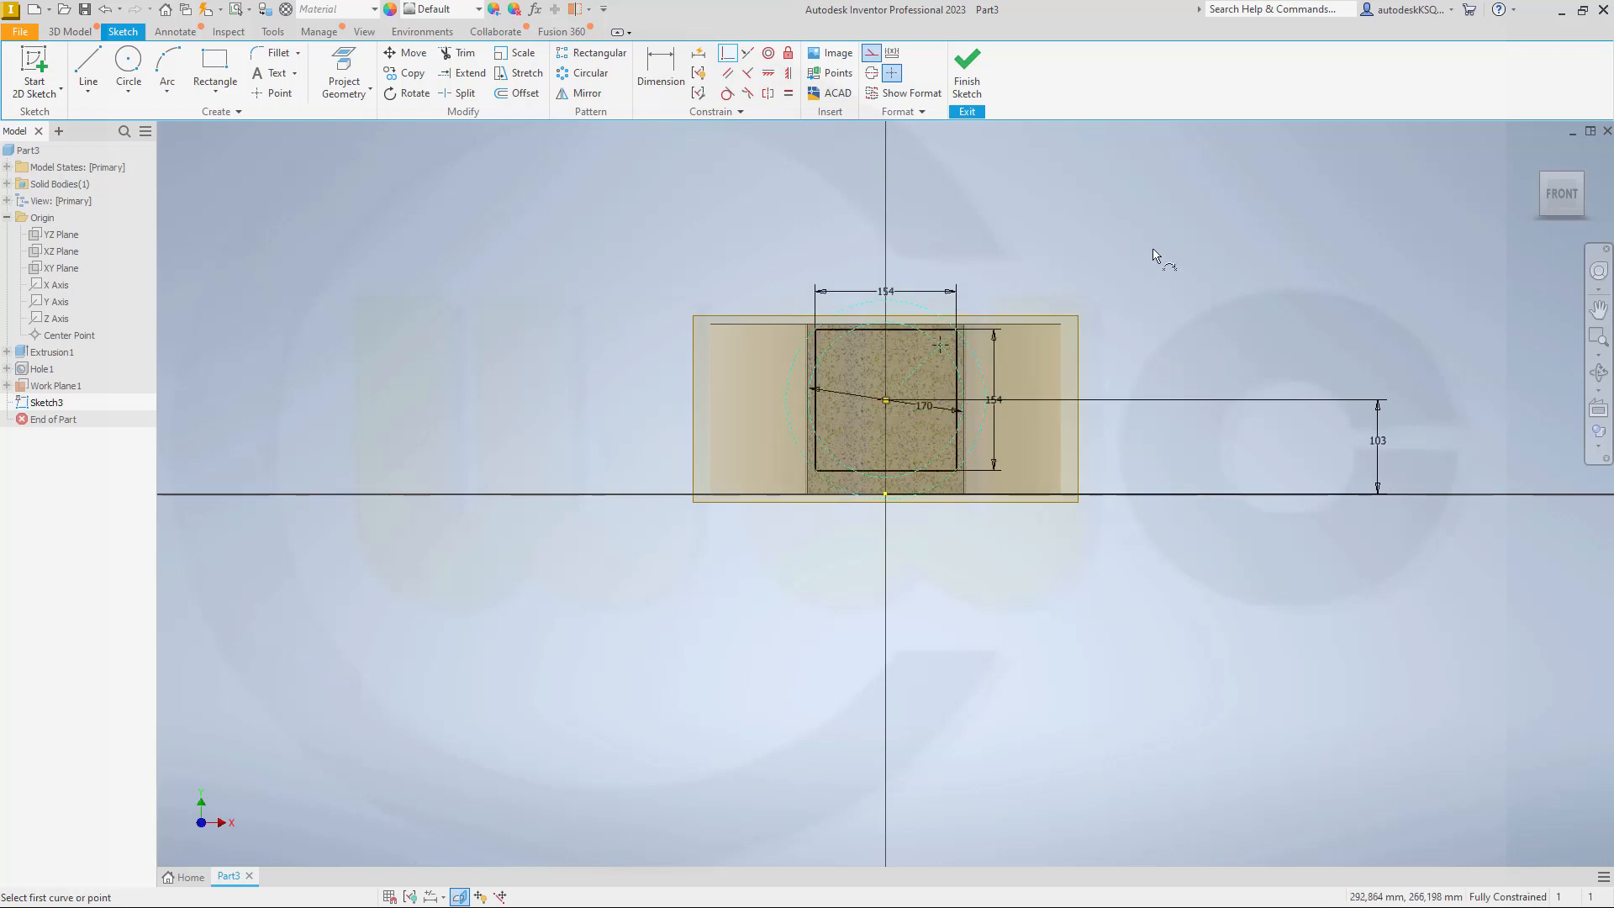
click(969, 84)
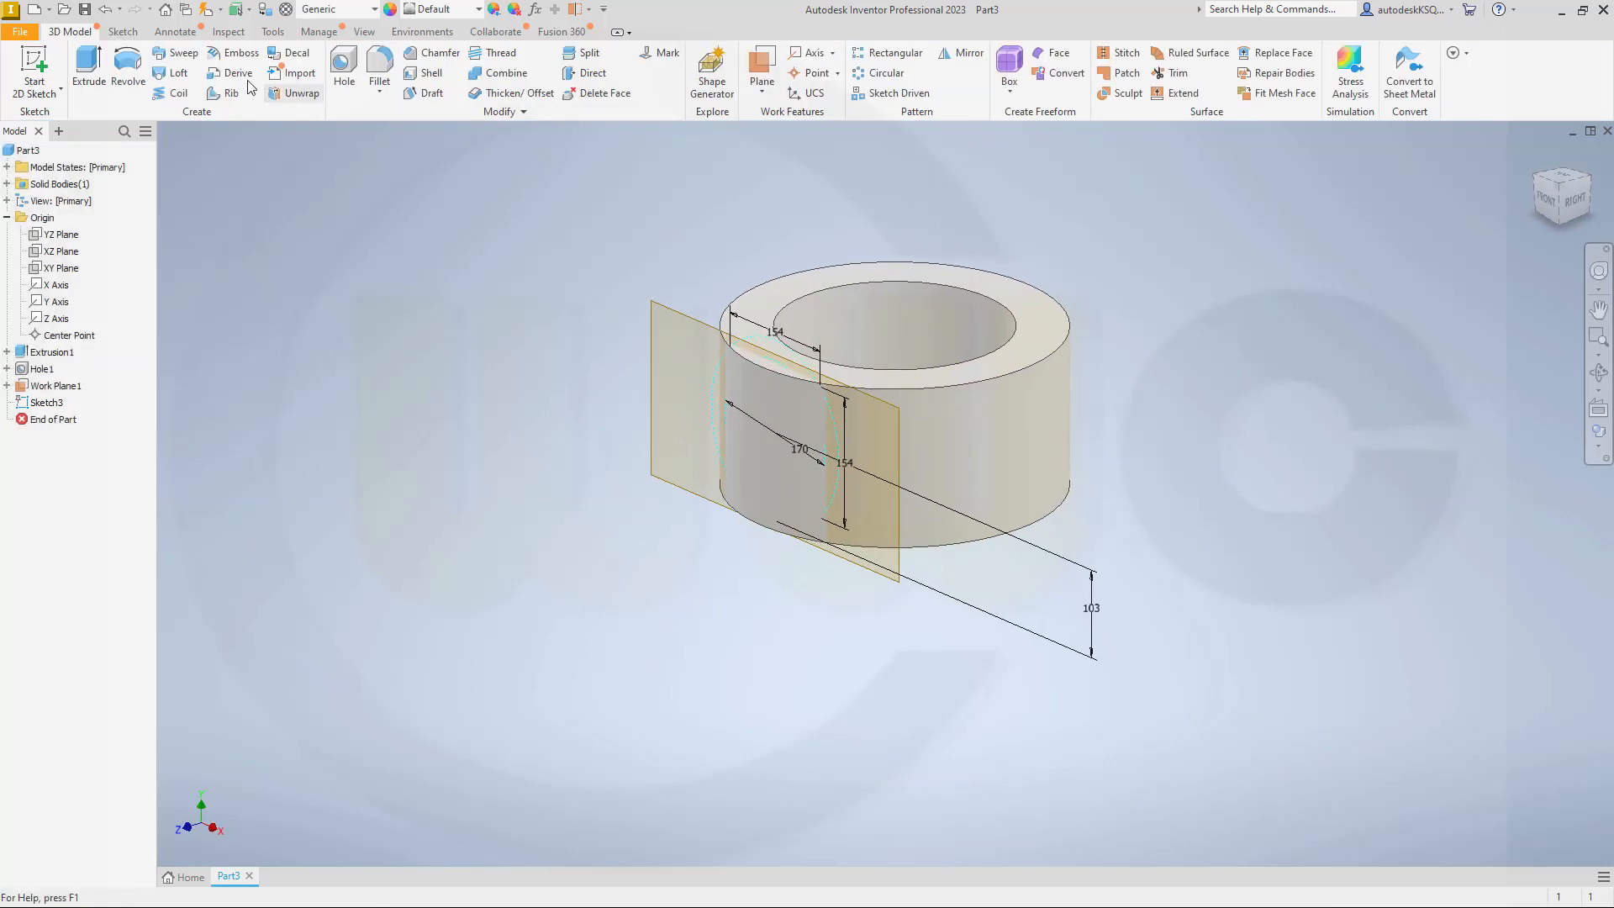
Step: Extrude the square profile outward from the sketch plane as a 100 mm cut into the ring's front wall
click(88, 68)
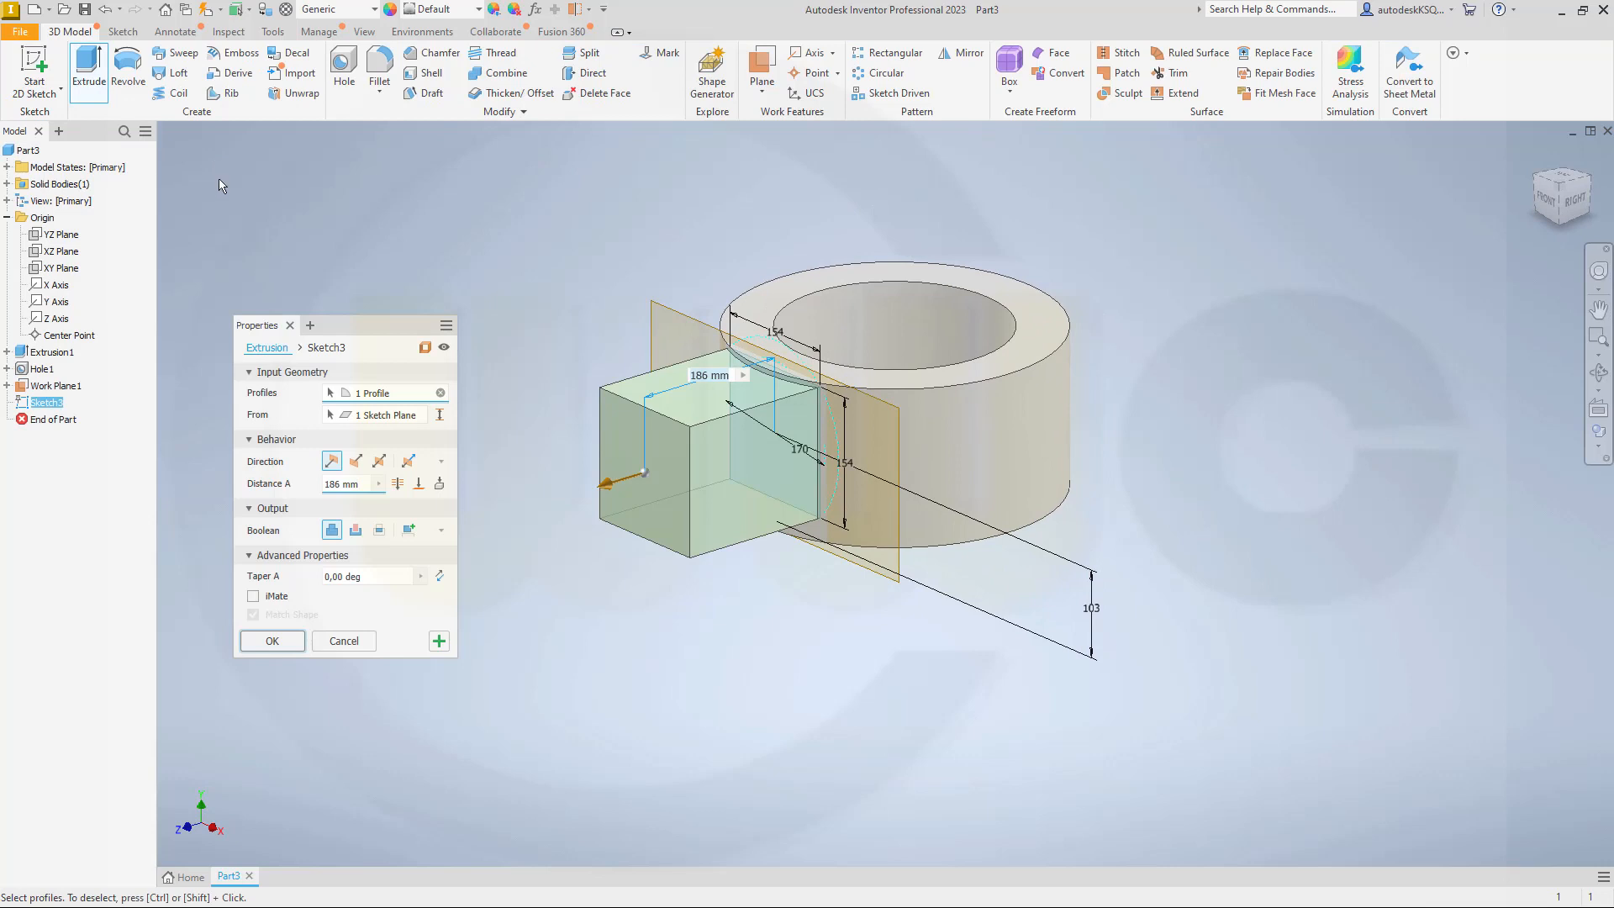
click(357, 535)
click(334, 461)
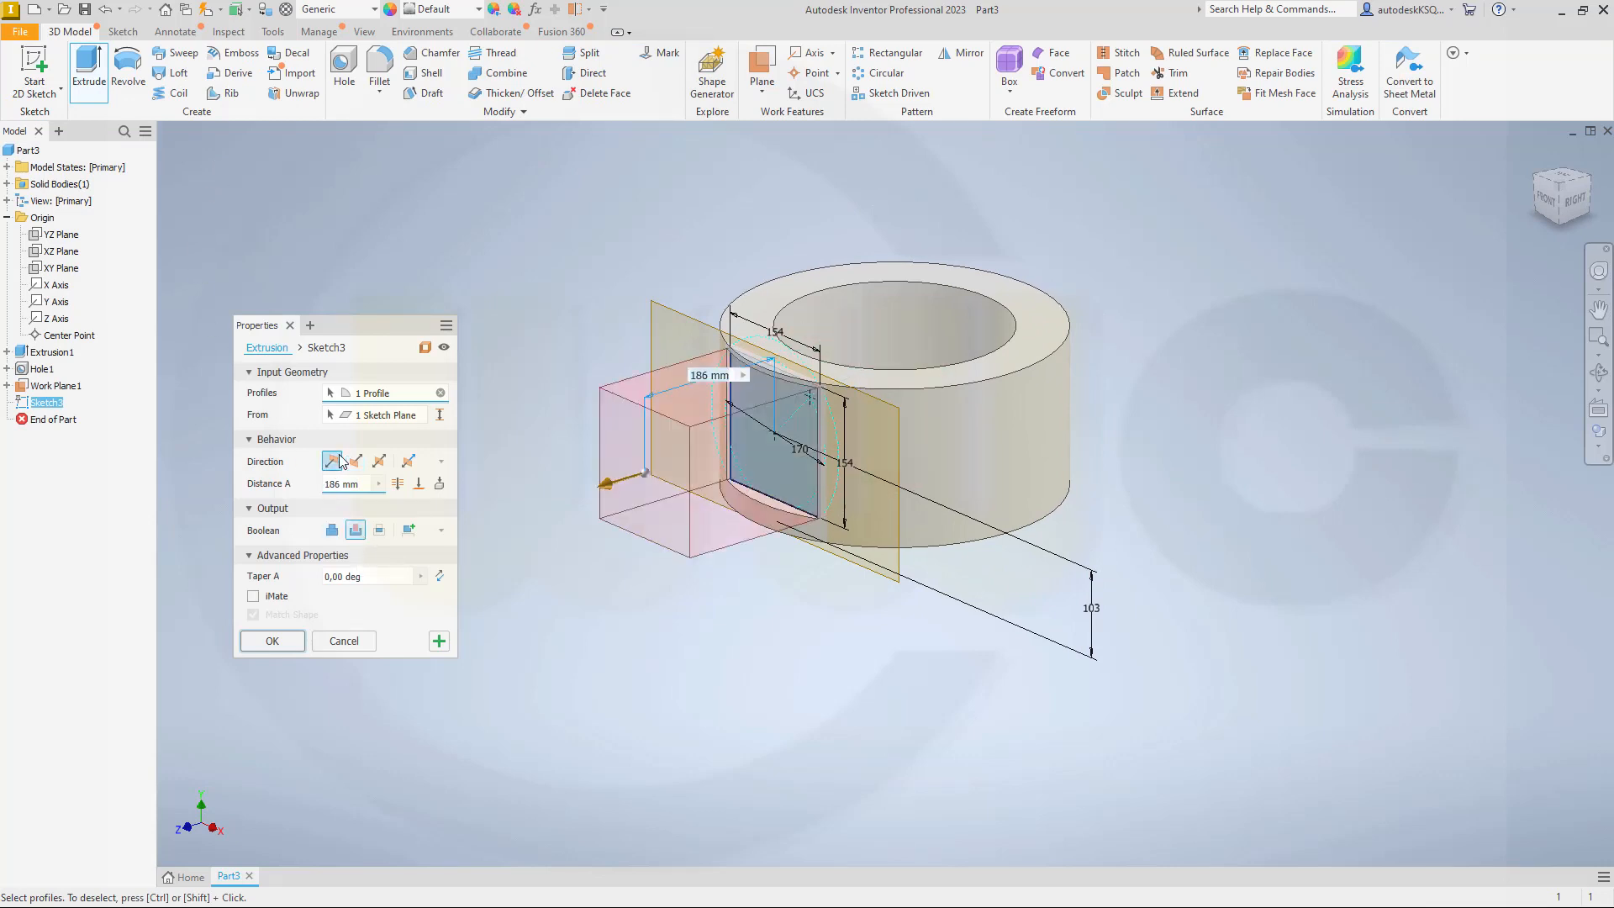
double_click(363, 485)
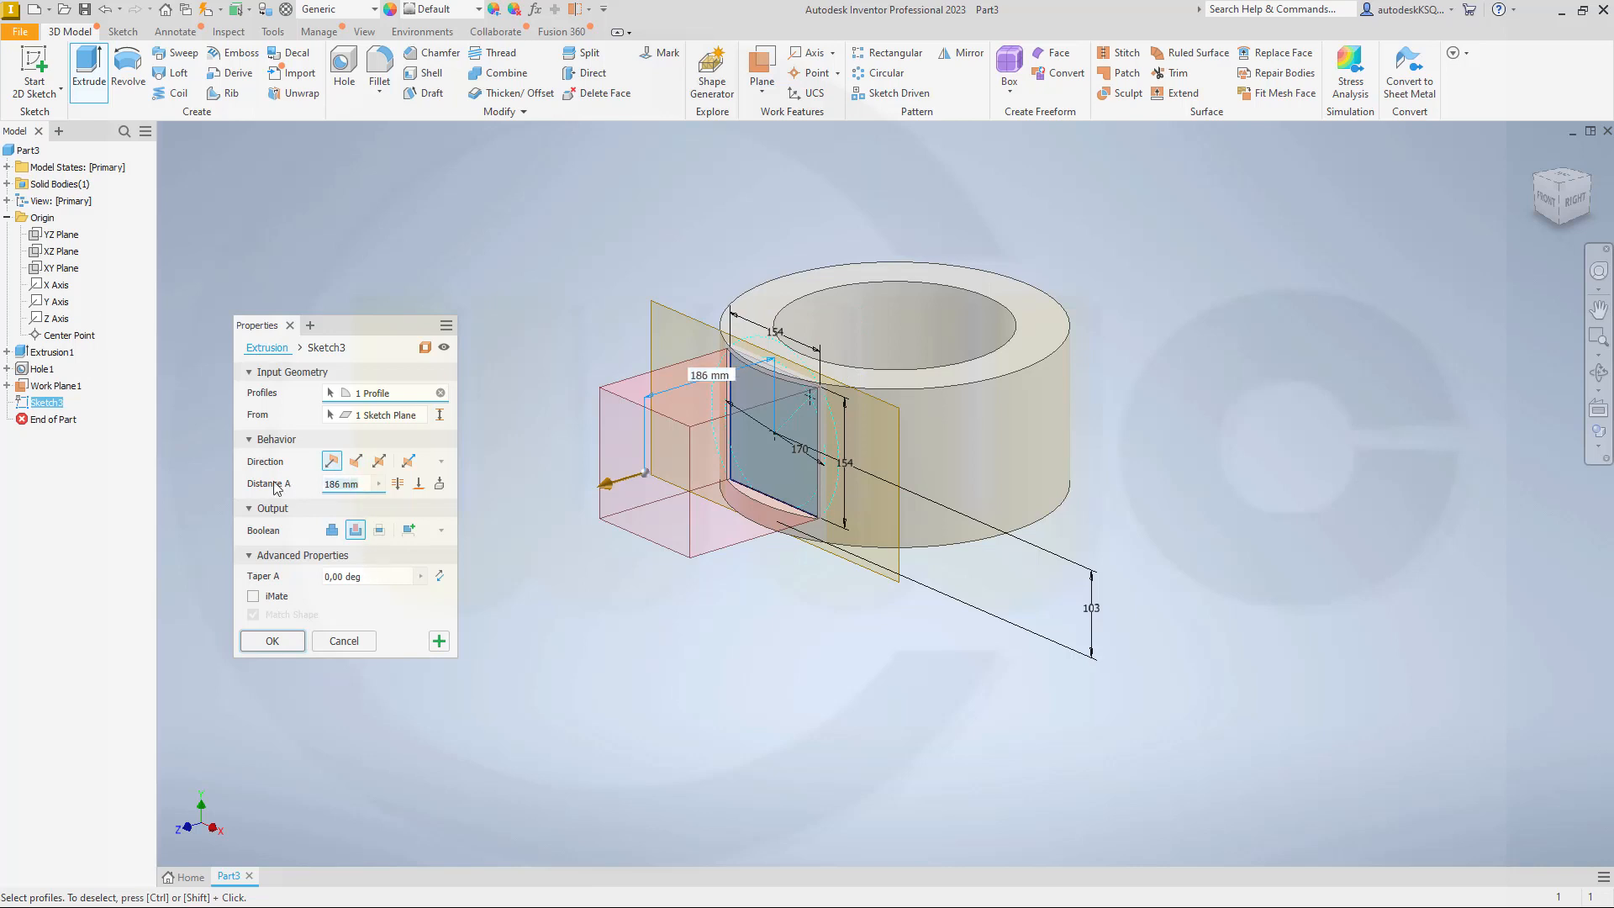
text(100)
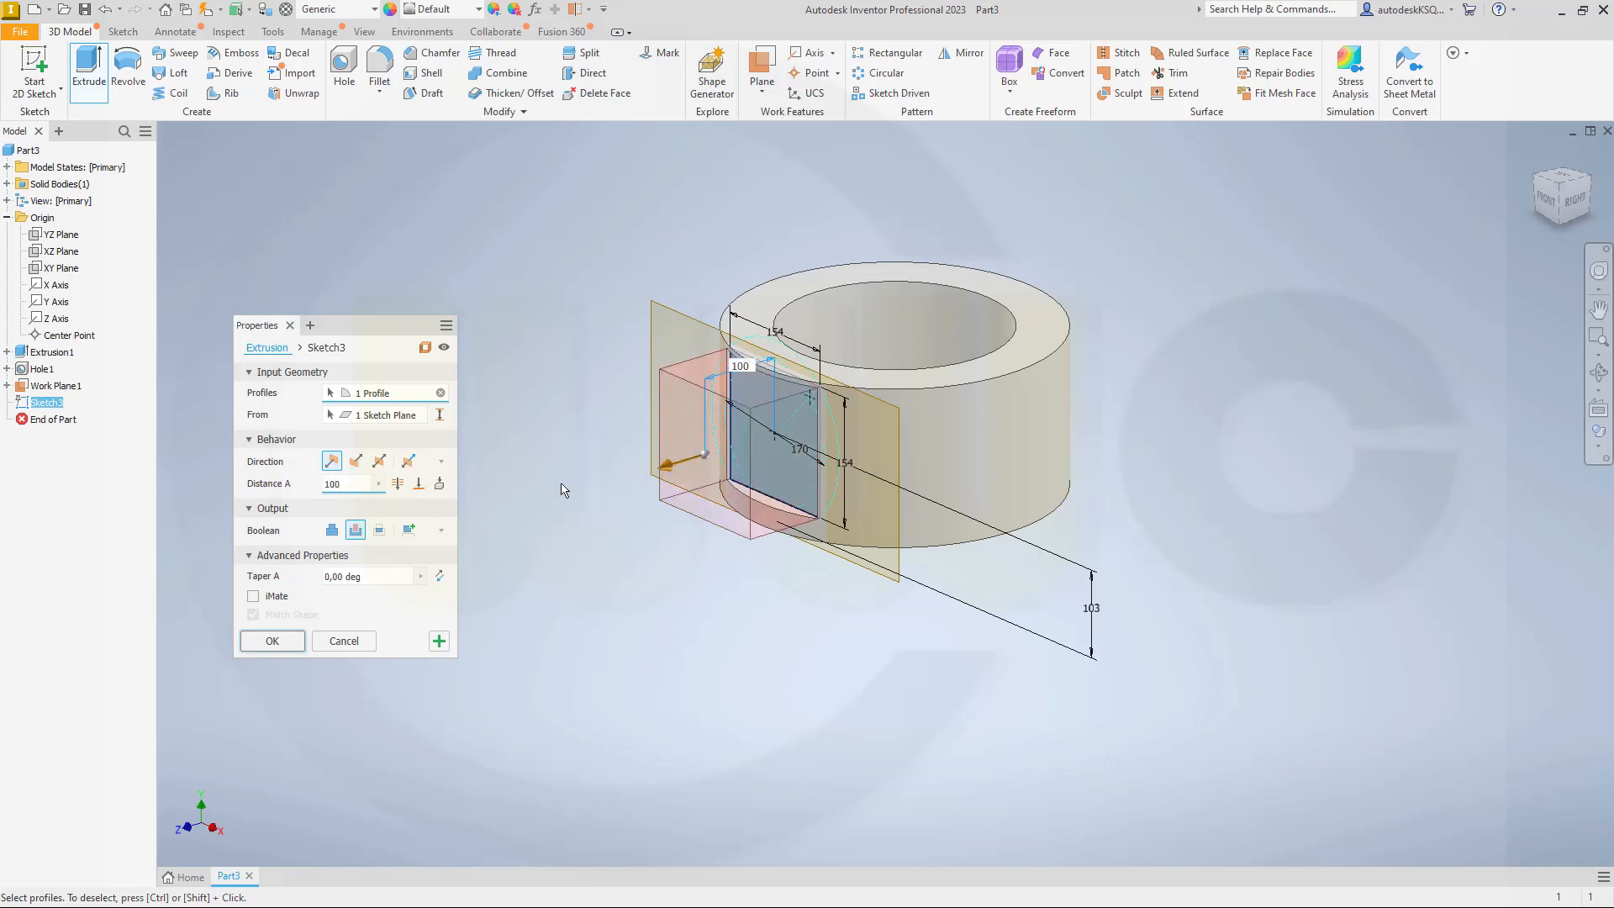
click(273, 641)
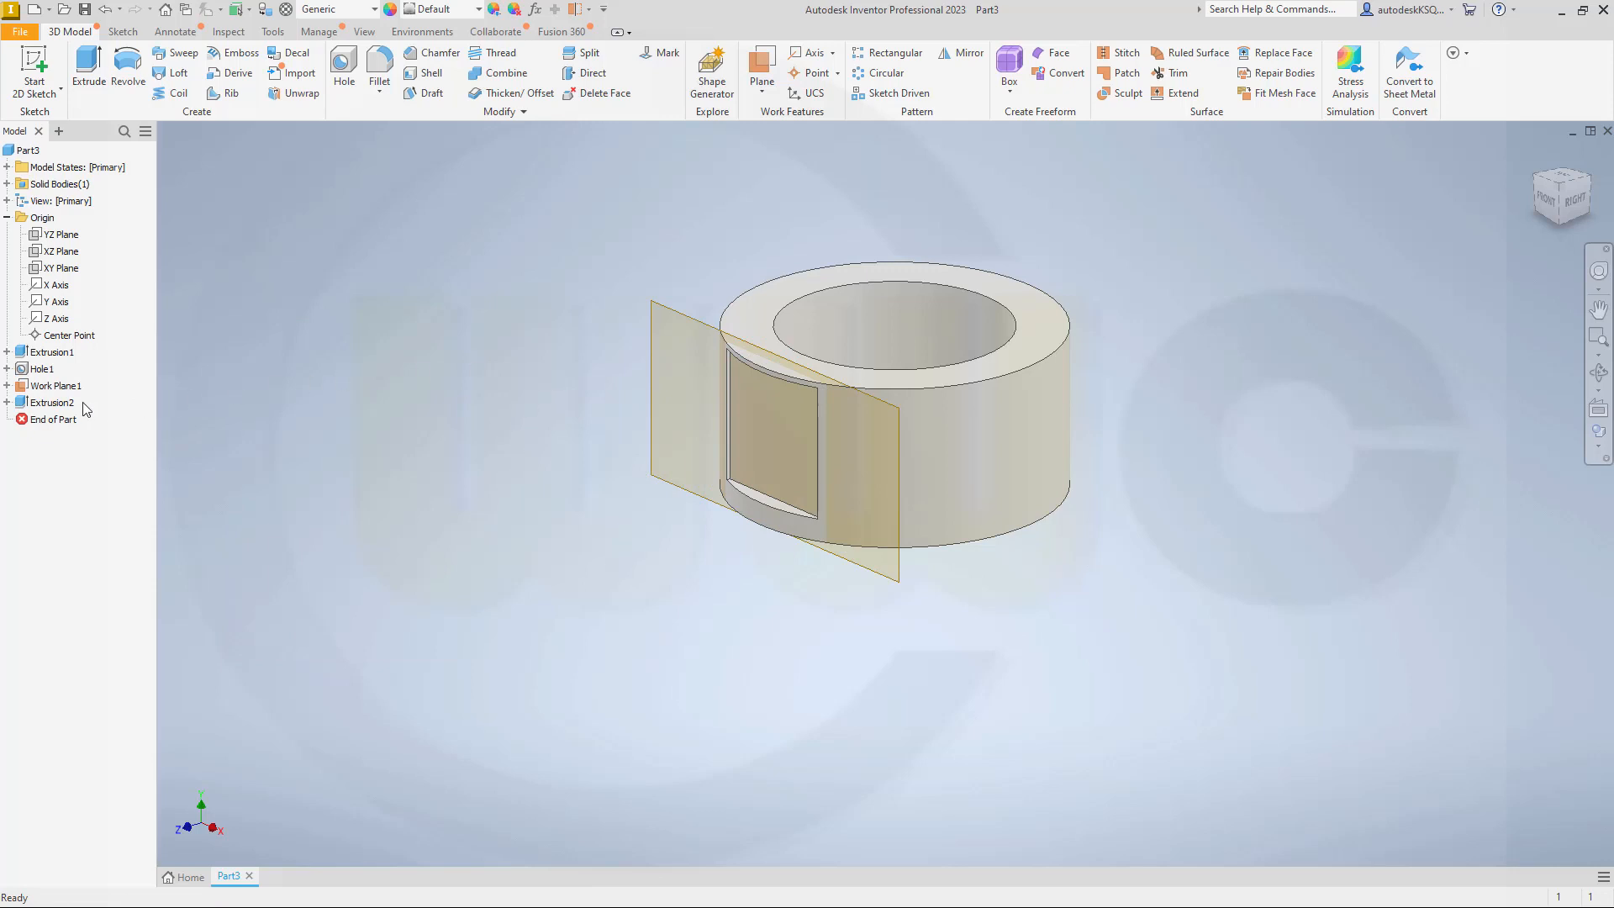
Step: Turn on the visibility of the sketch used by the square cut
click(7, 401)
right_click(64, 422)
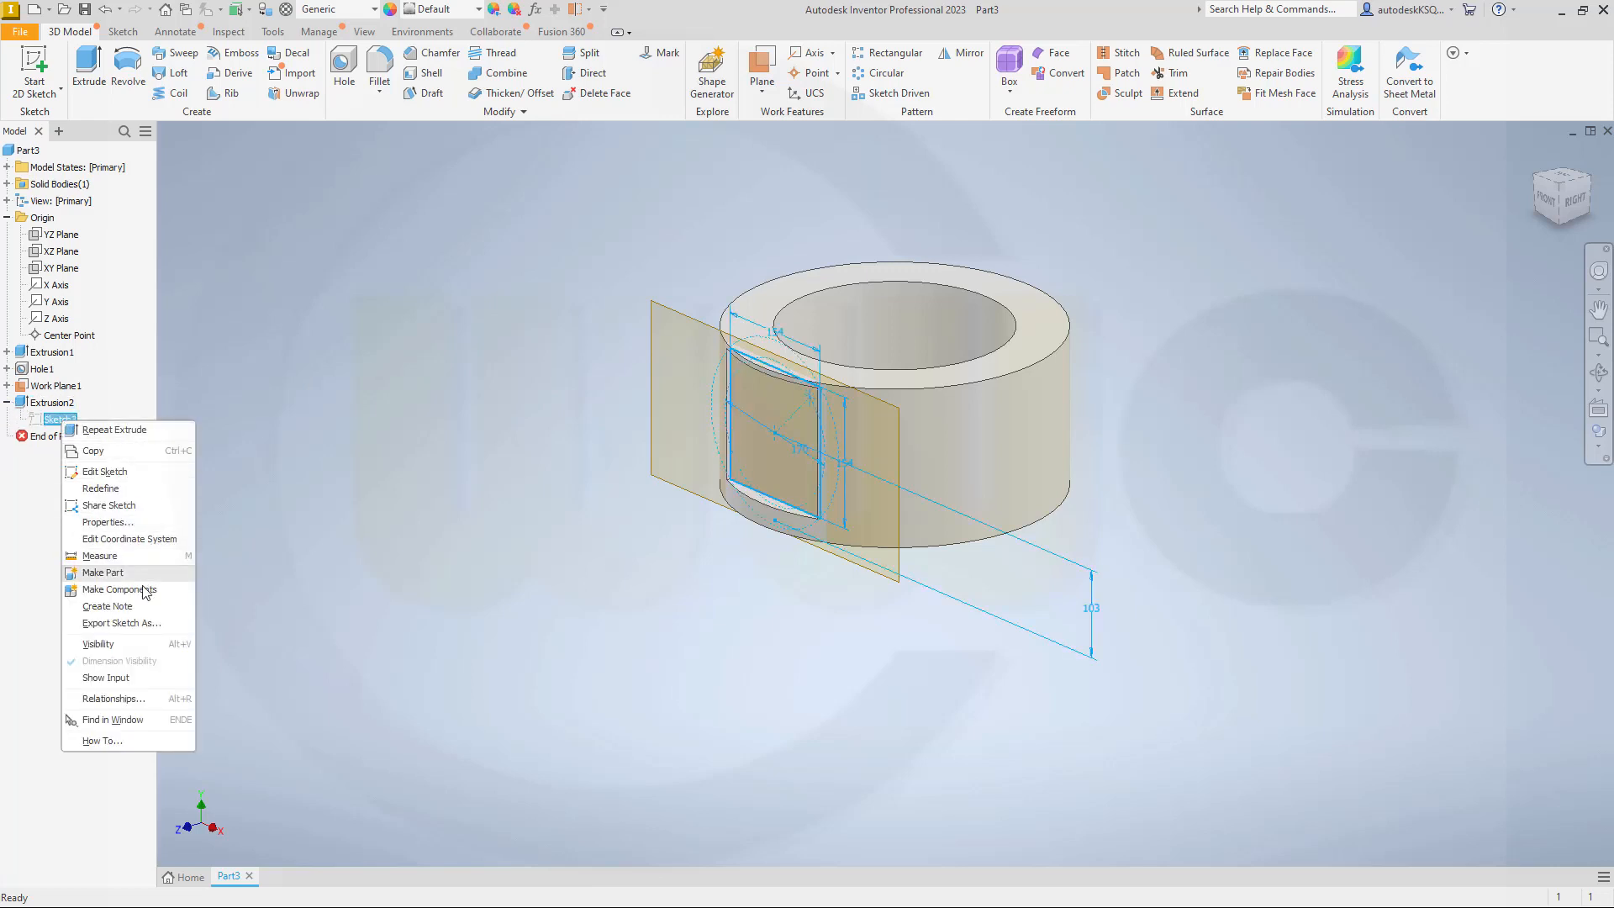
click(122, 643)
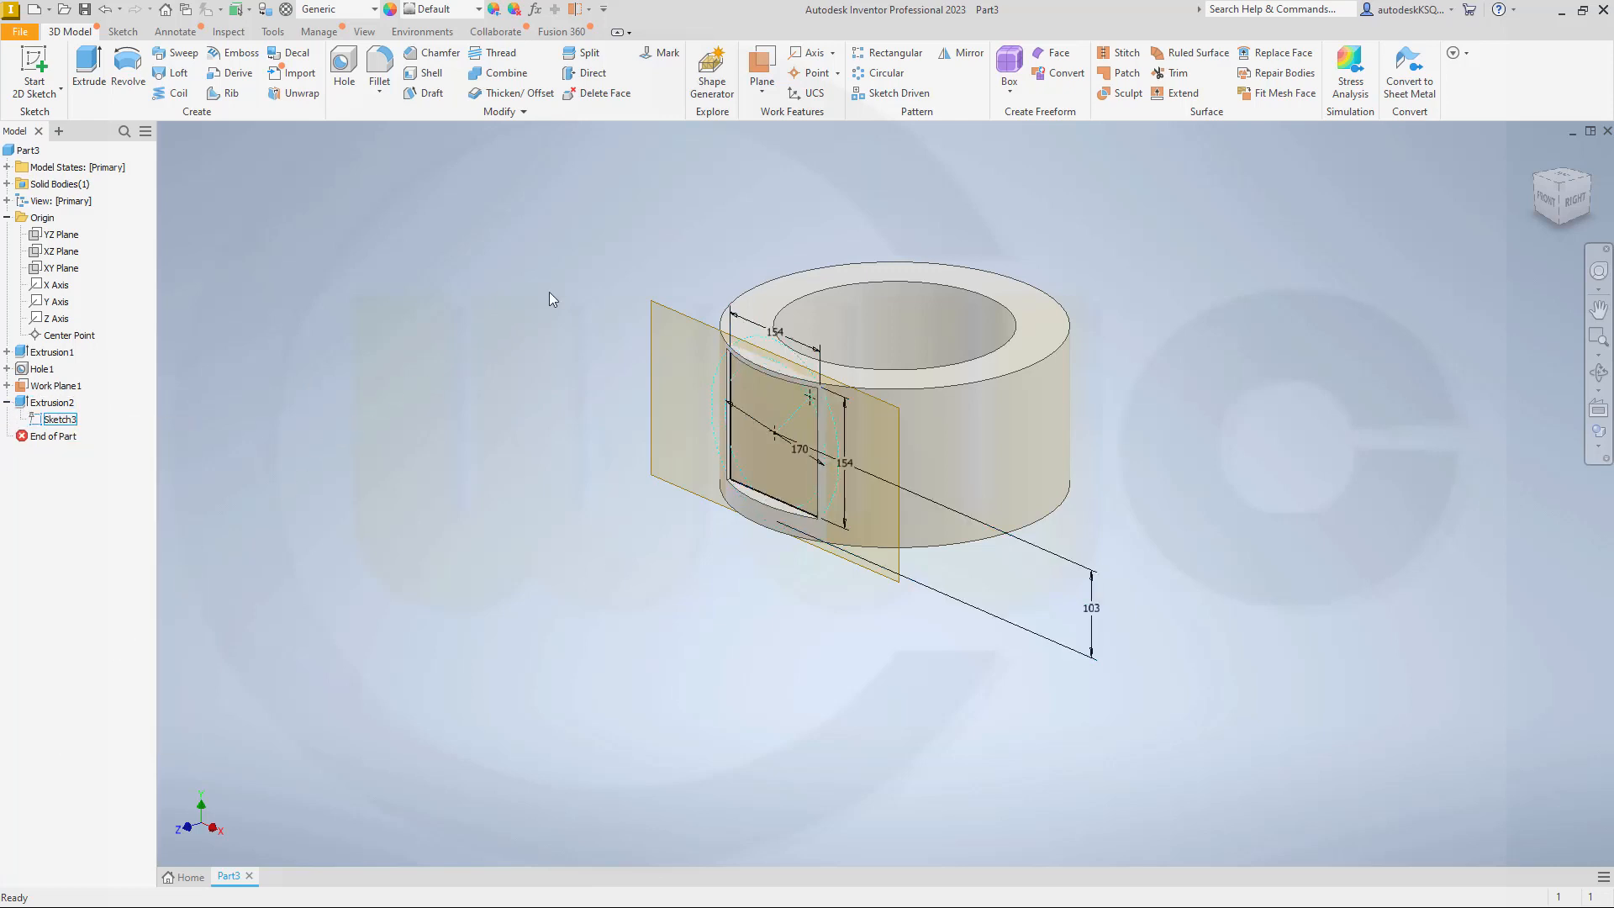
Step: Create work points at the centre of the construction circles and at the sketch point near the square's upper corner
click(823, 73)
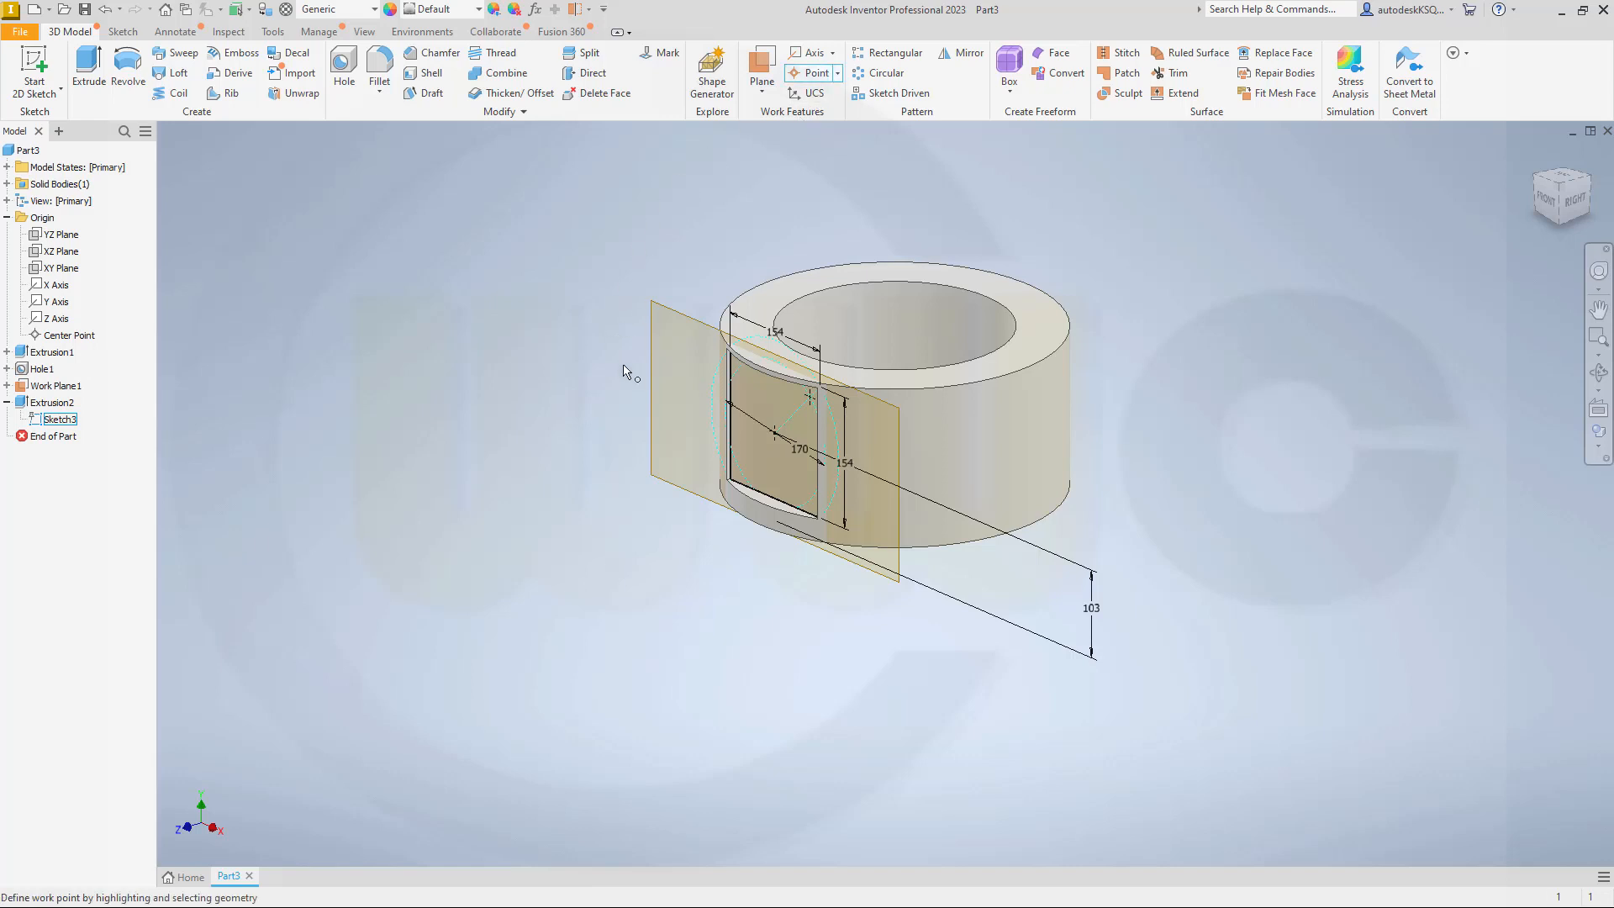
click(778, 454)
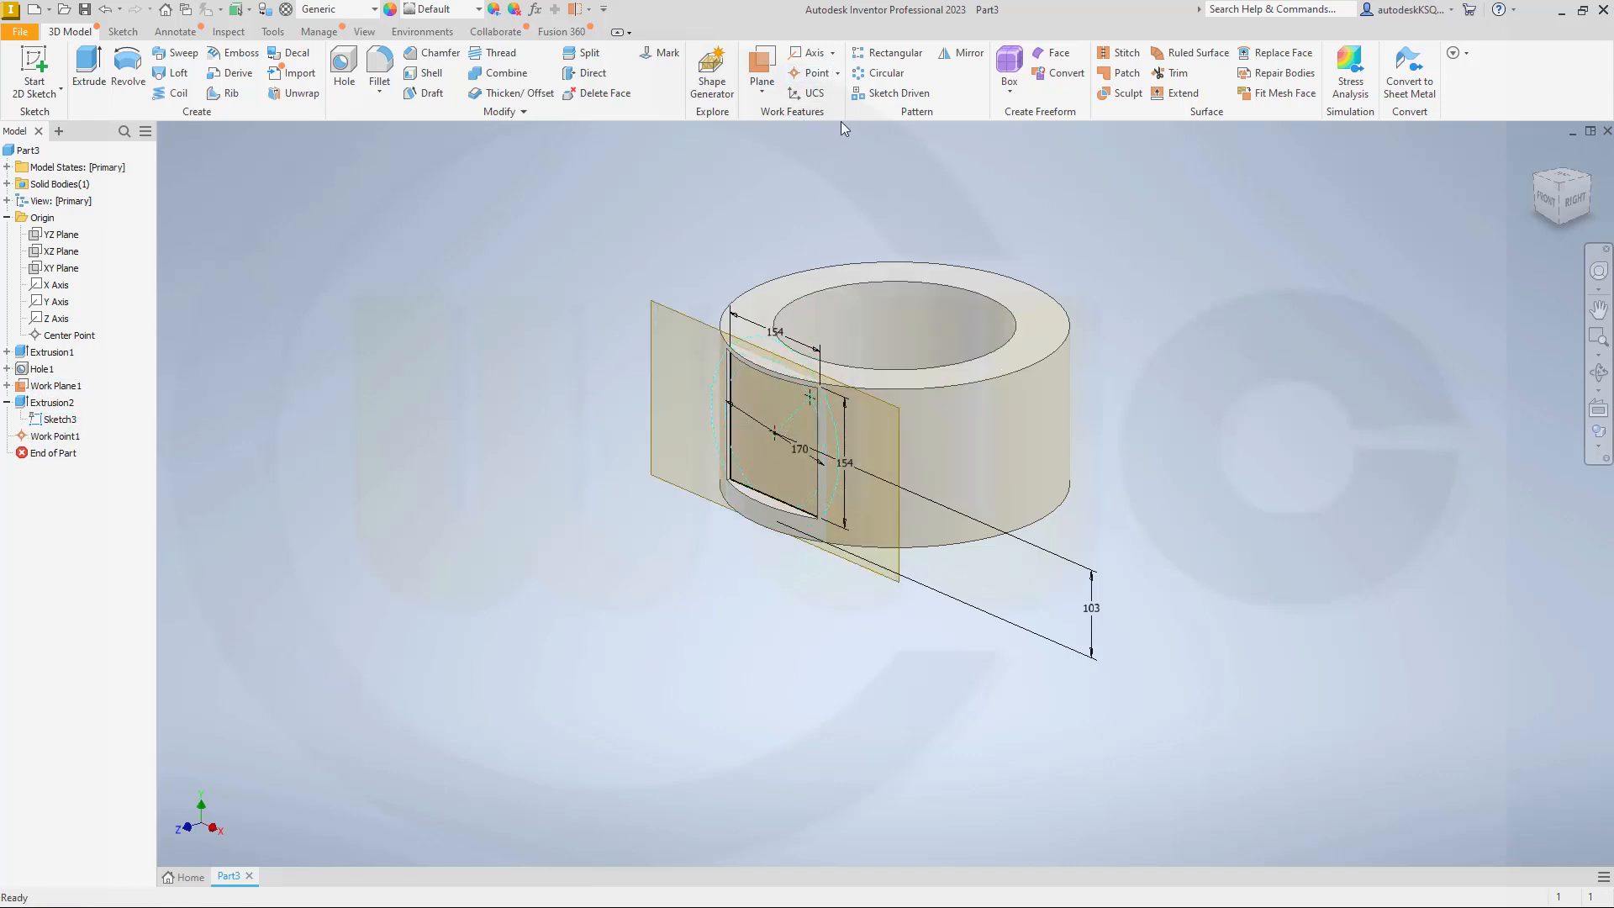
click(815, 73)
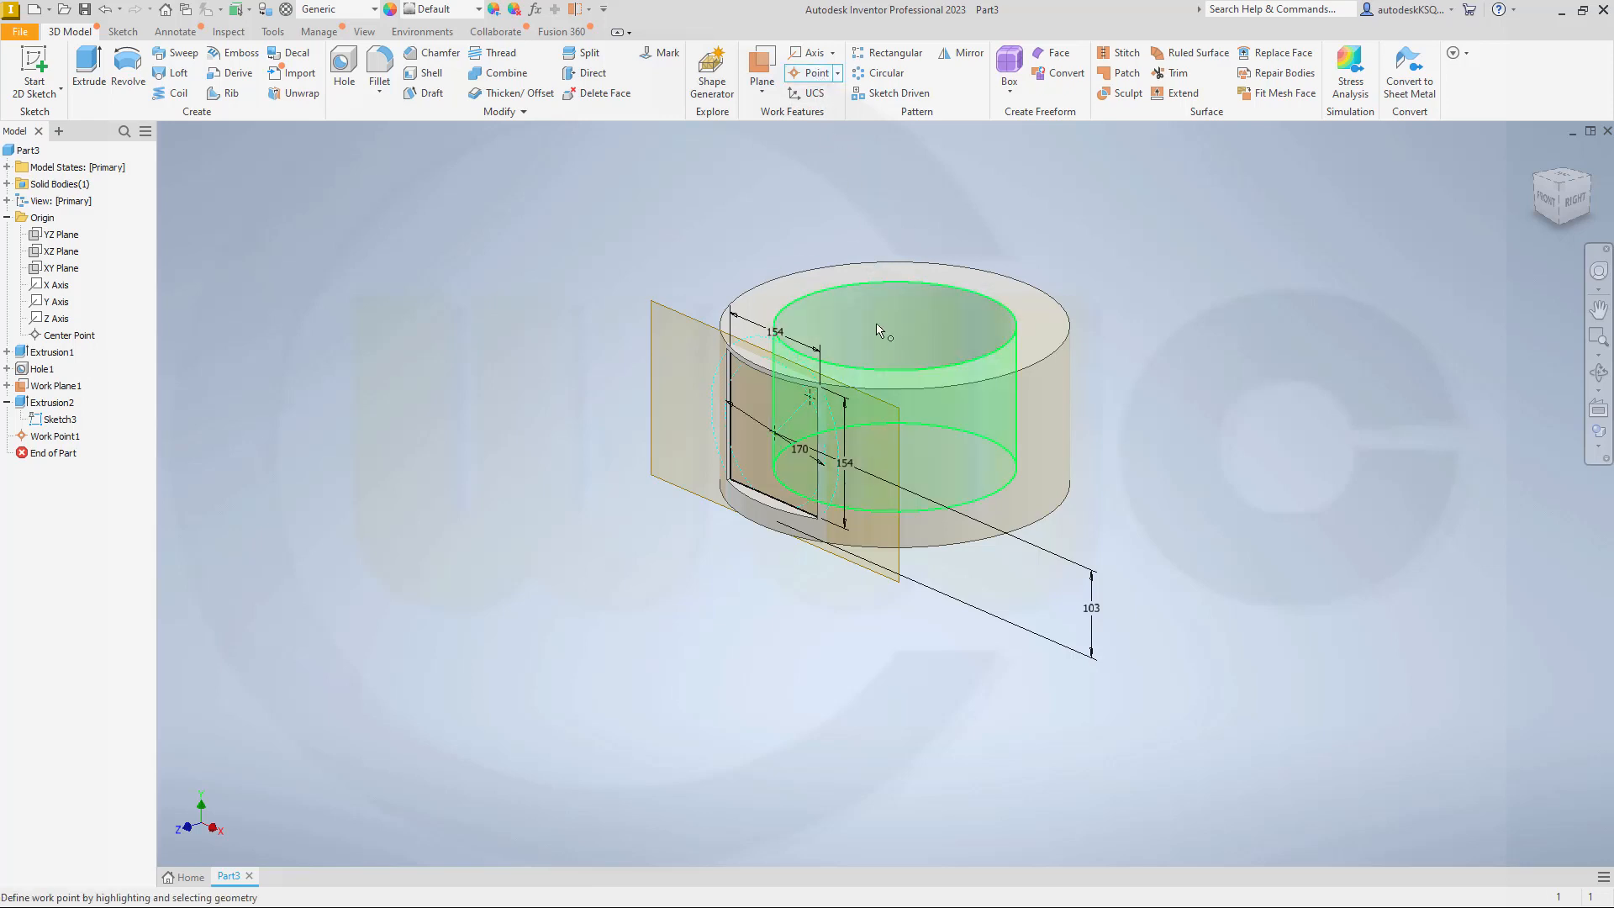
click(810, 404)
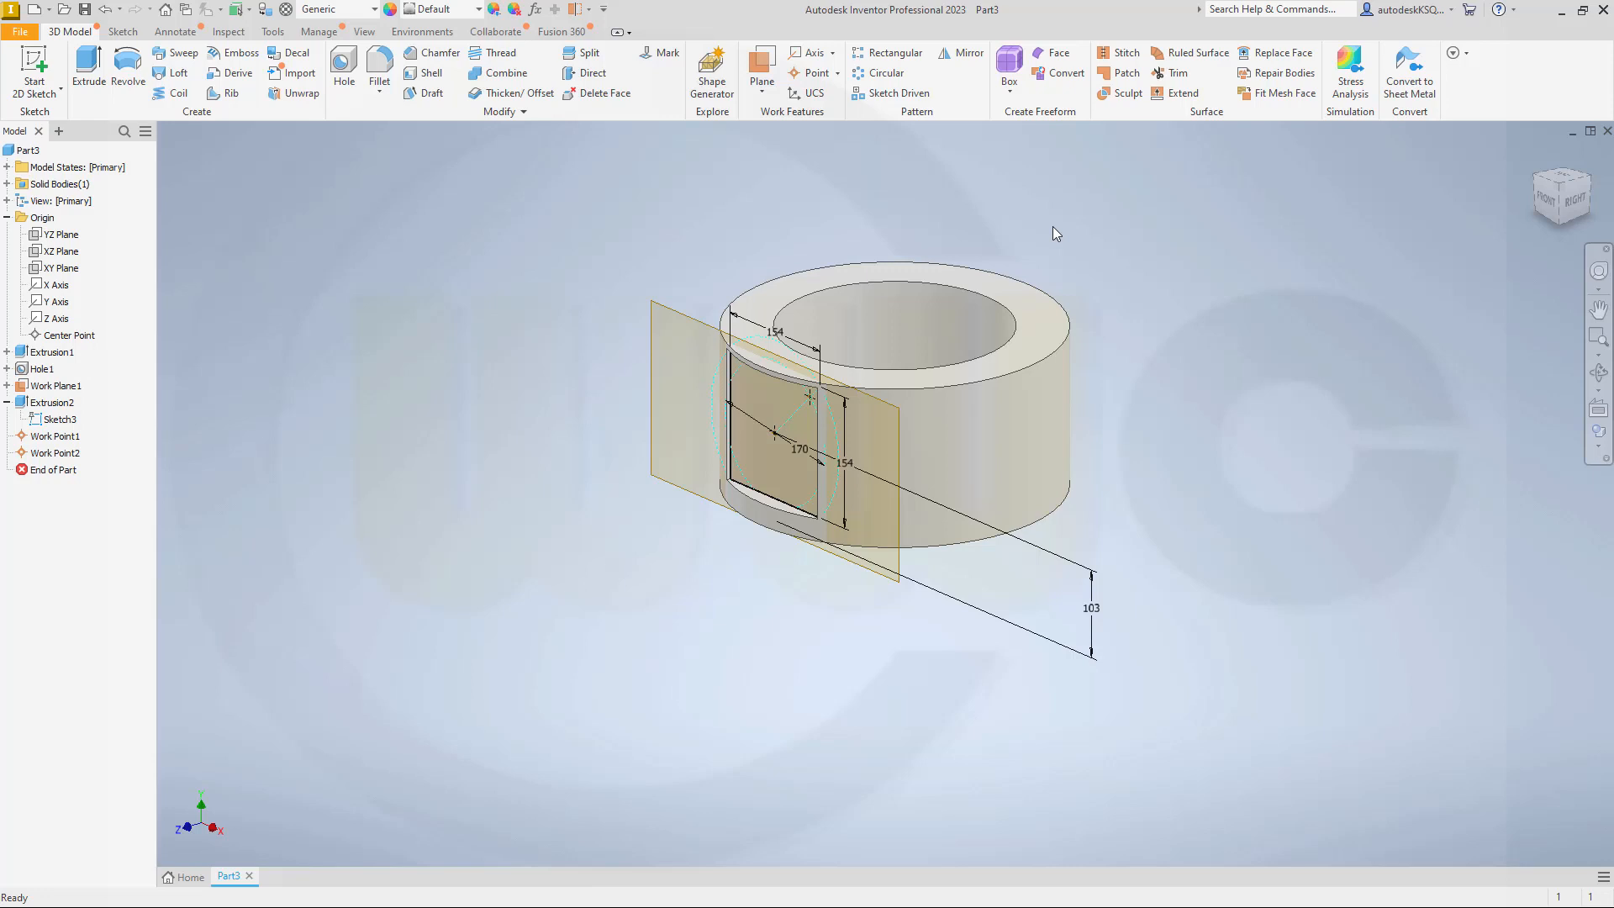
Step: Start a simple hole feature with a 136 mm diameter and a 100 mm depth
shift+middle_drag(549, 360, 645, 350)
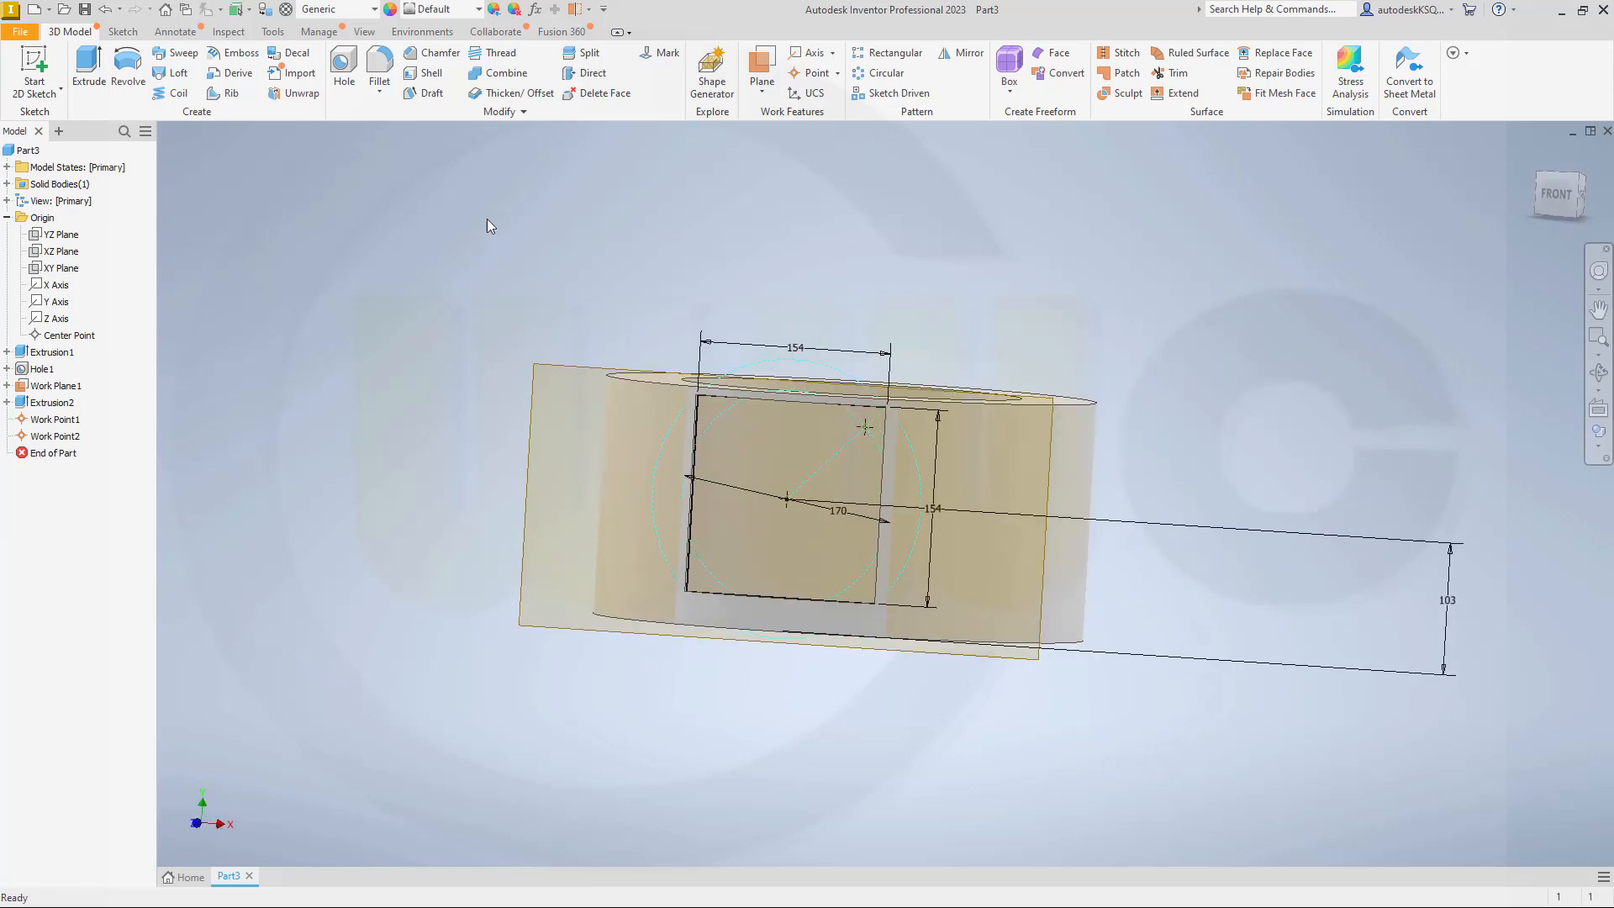
click(344, 72)
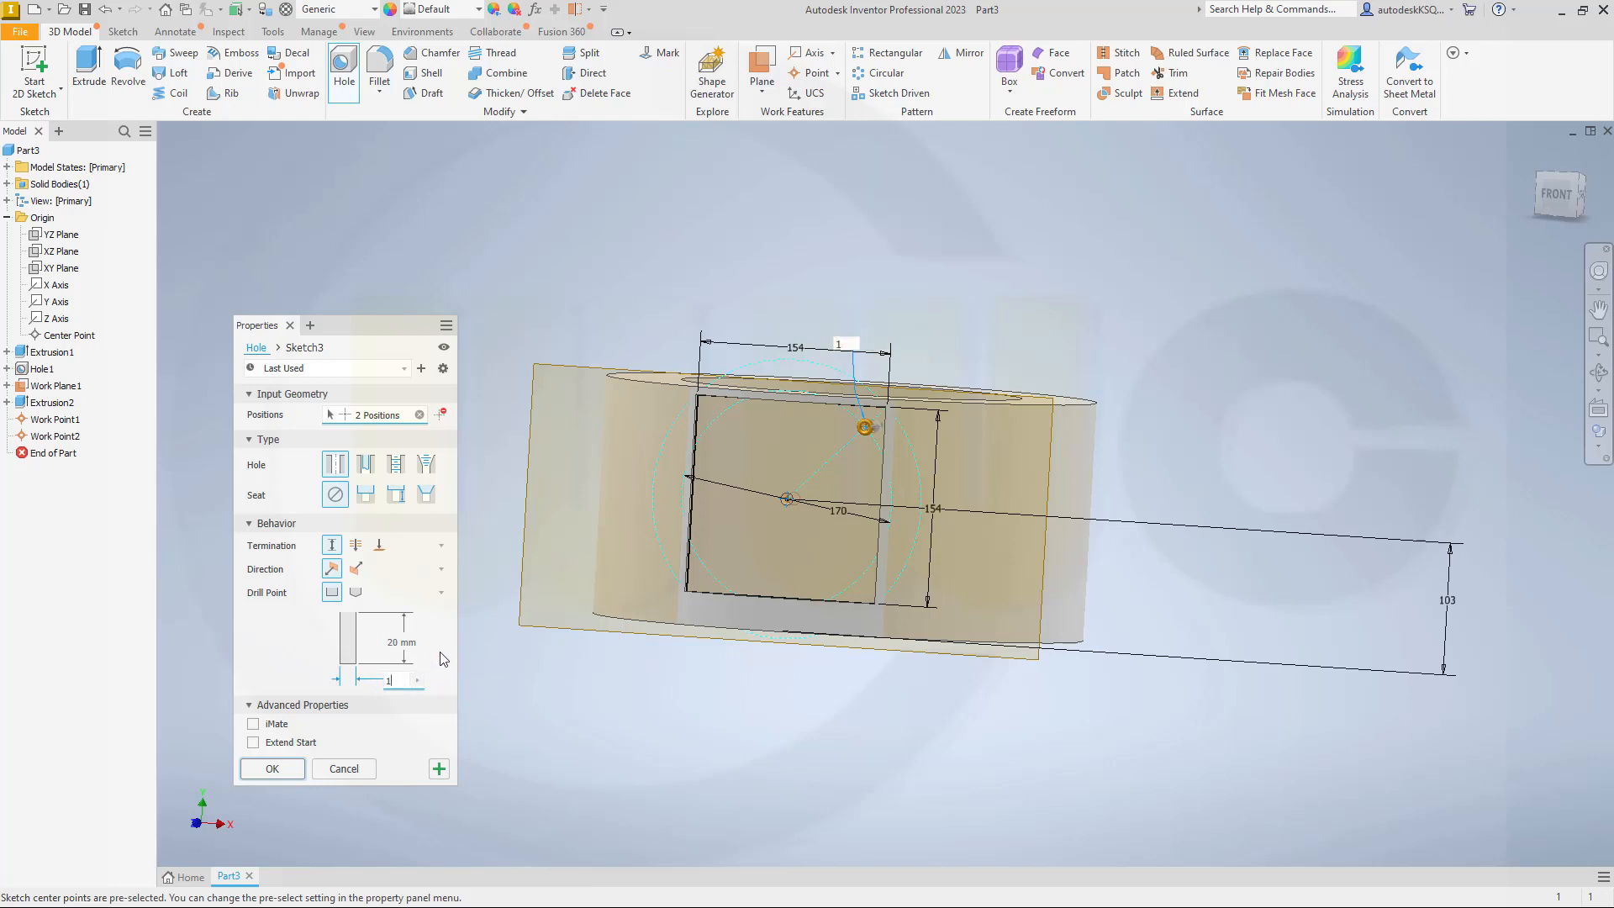
text(1)
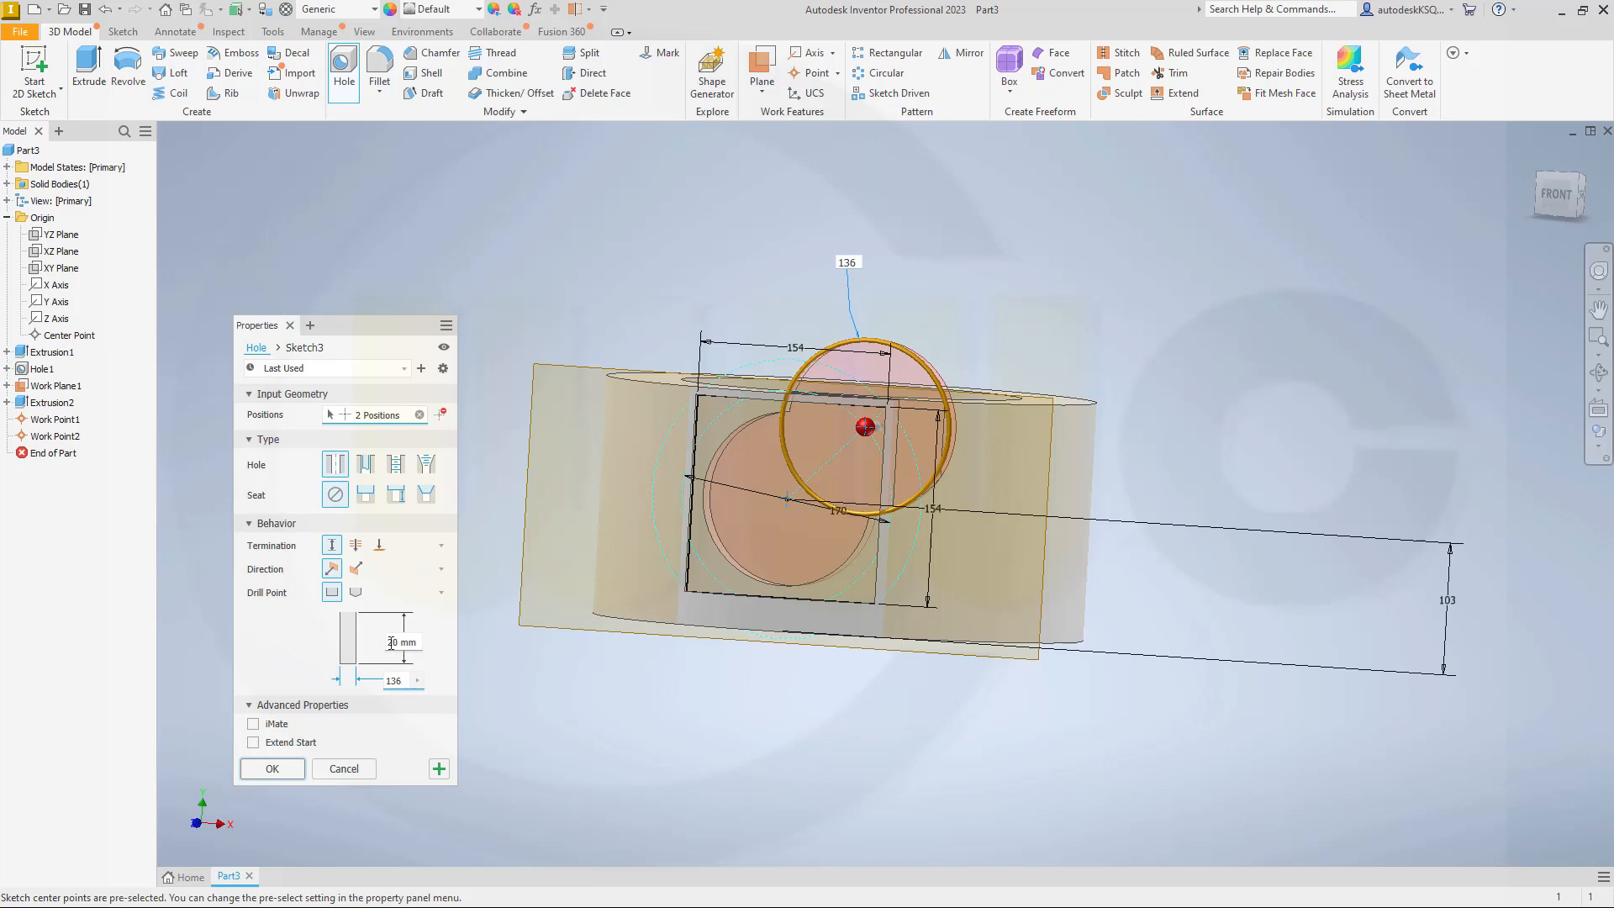
click(391, 642)
text(100)
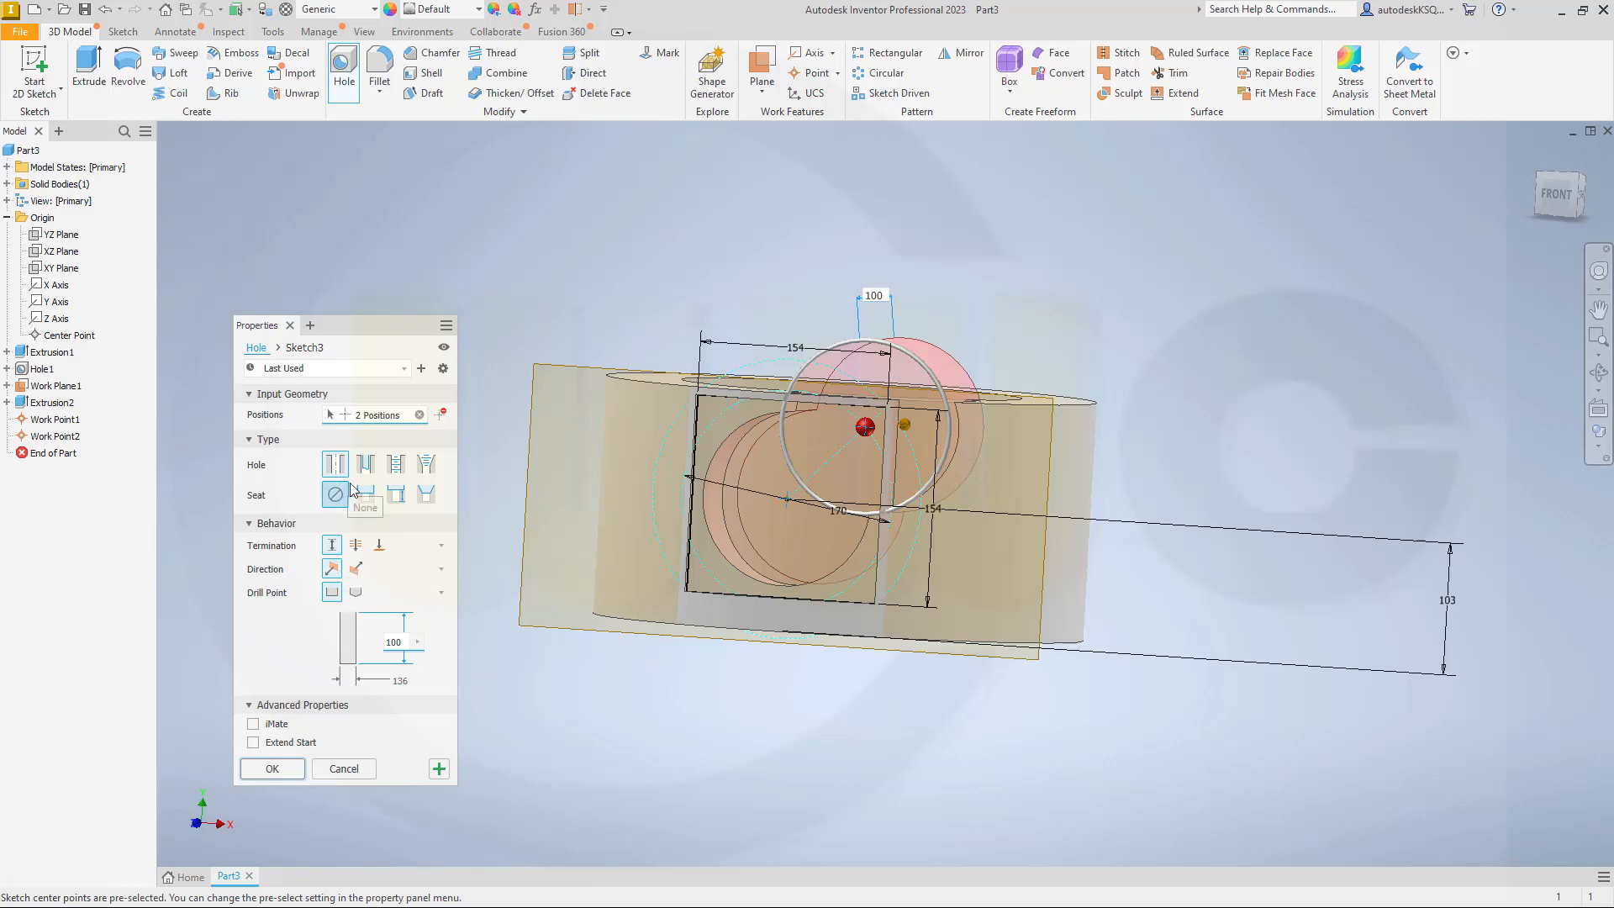
Step: Replace the preselected positions with the central work point, use the front work plane as direction, and create the 136 mm hole
scroll(659, 431, up, 5)
scroll(683, 446, down, 5)
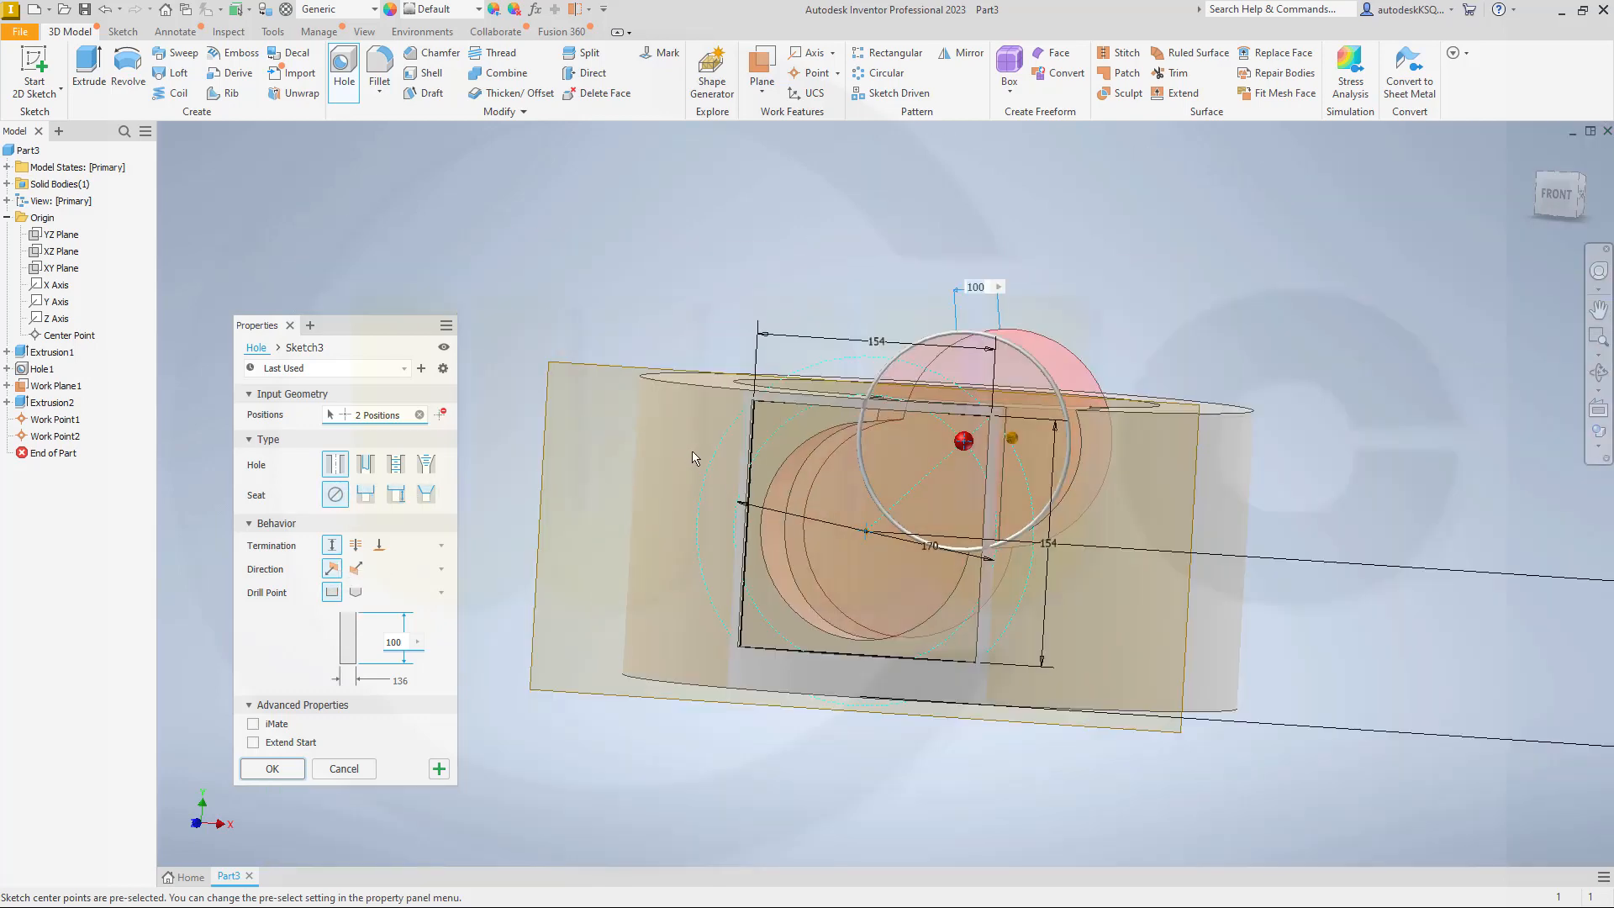
click(865, 532)
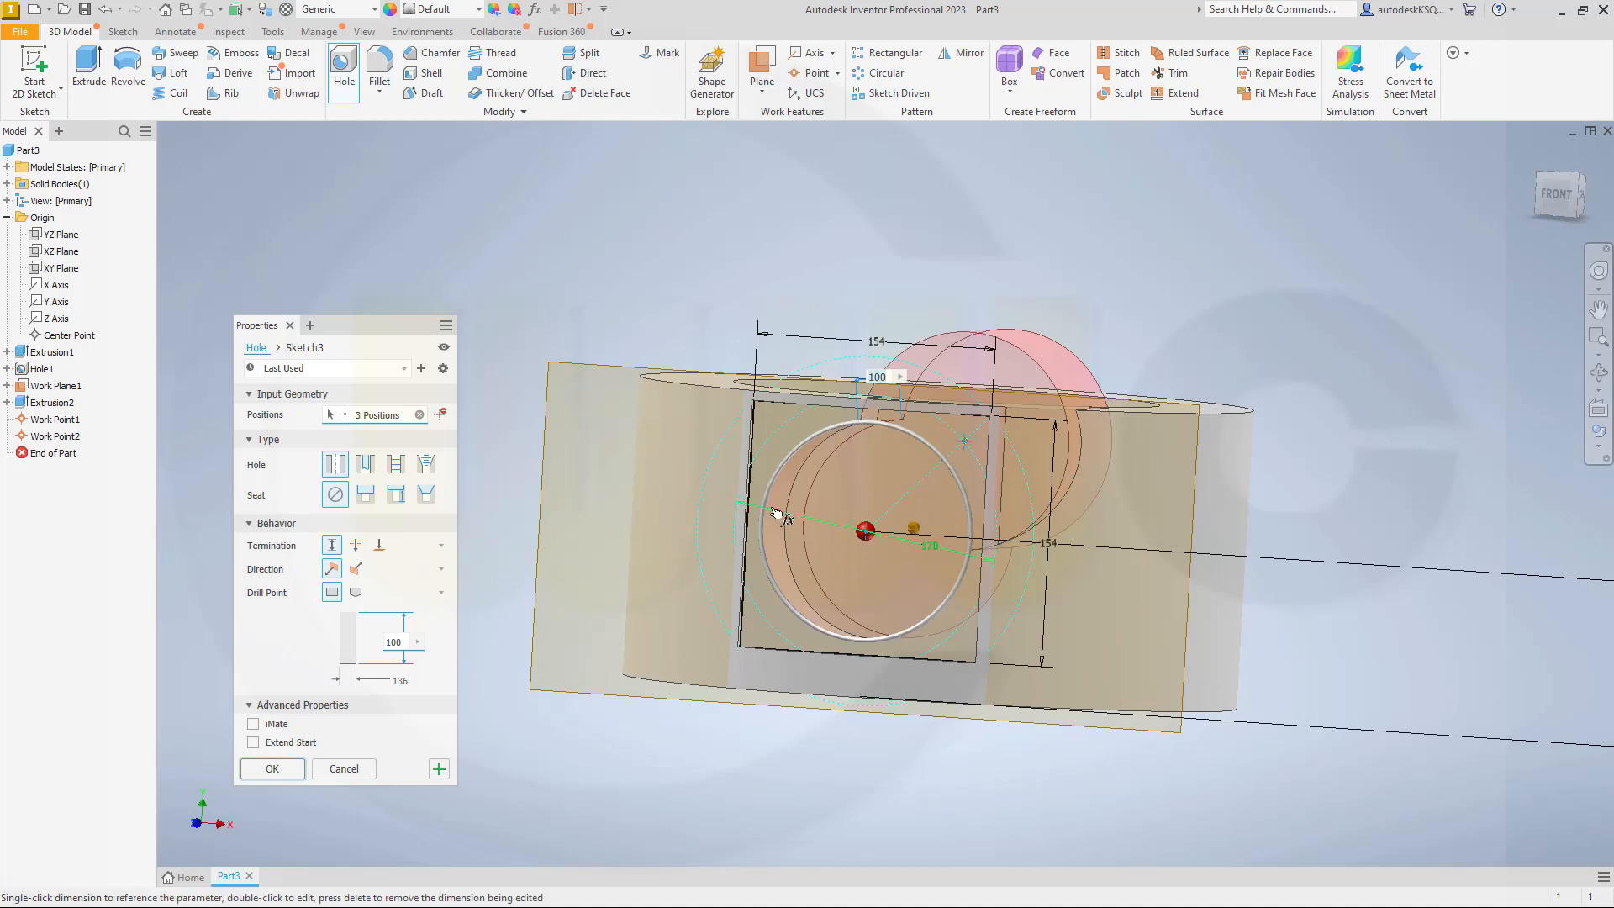
click(420, 415)
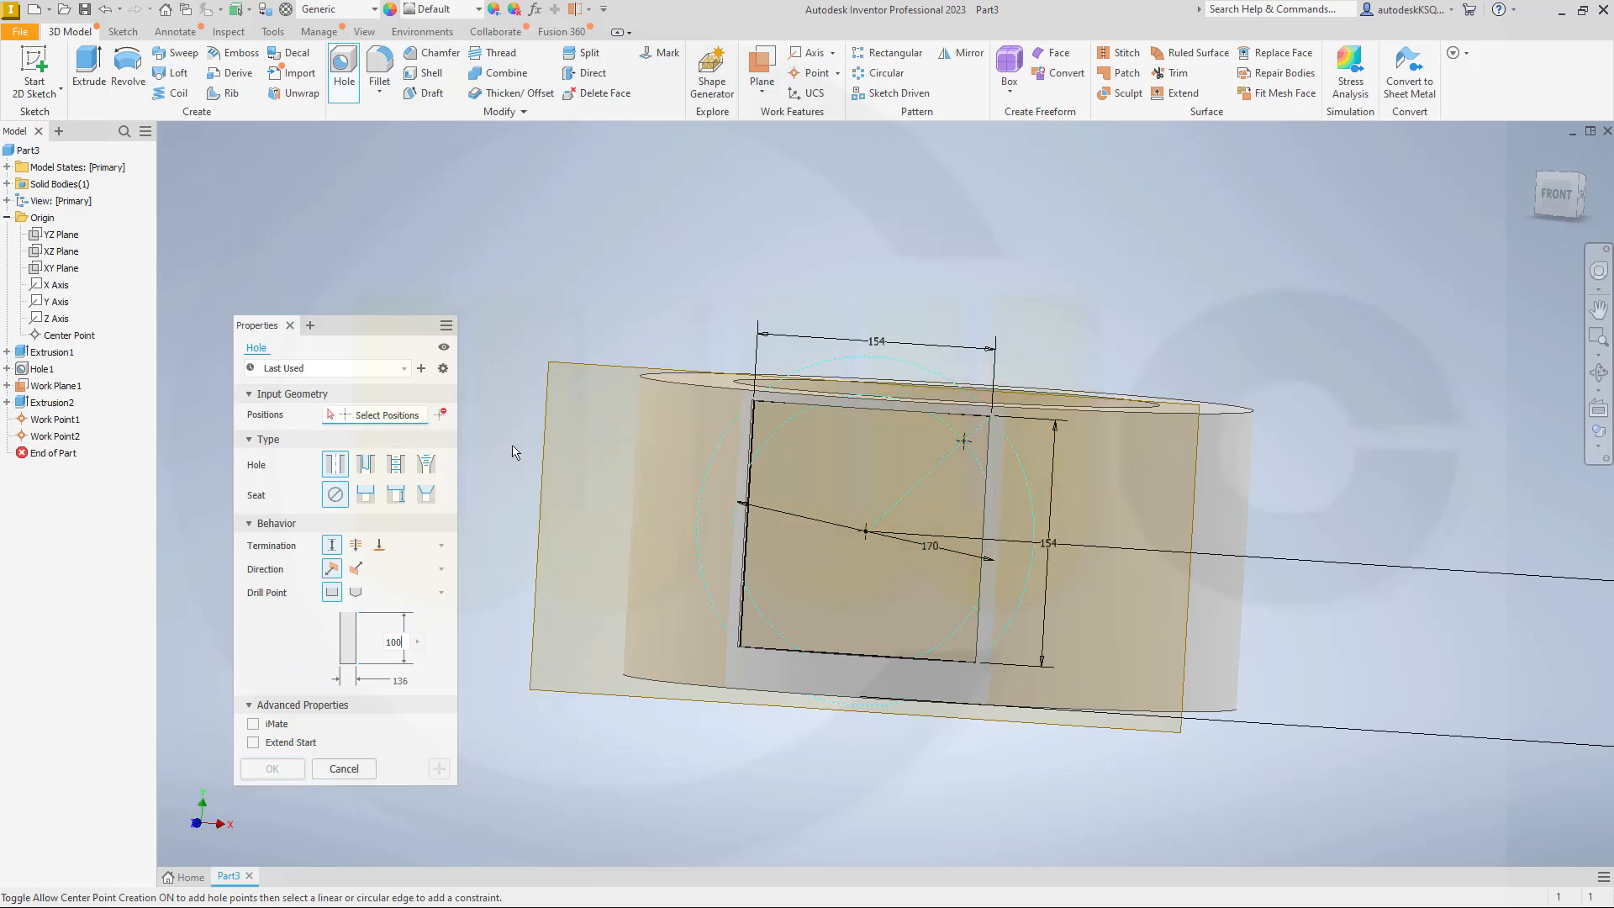
click(864, 533)
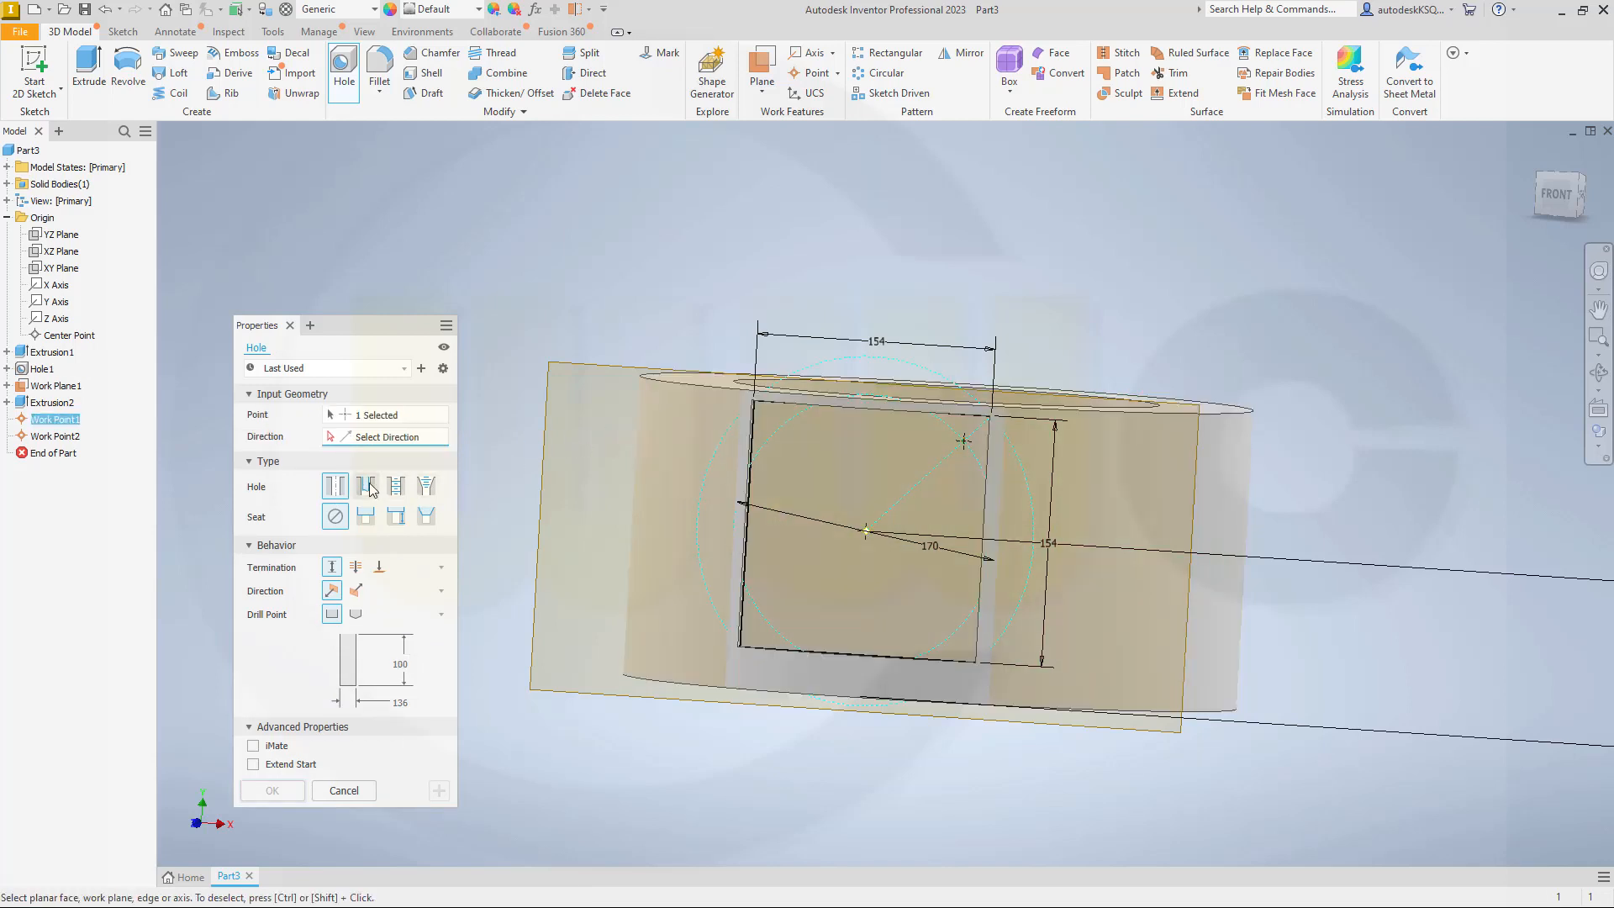
click(554, 425)
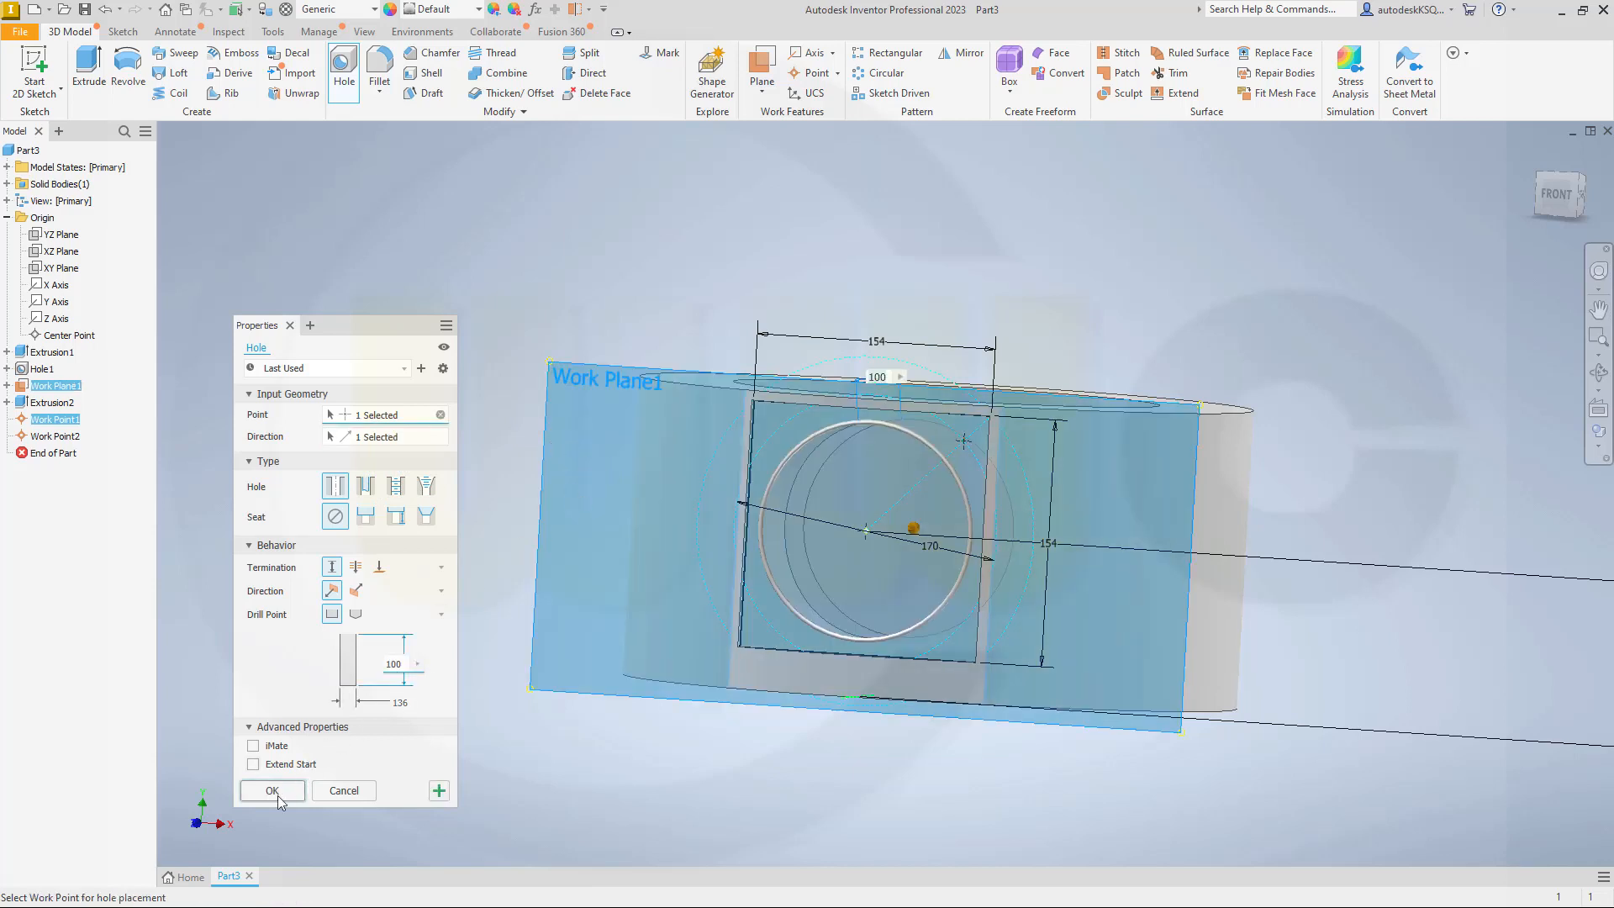
click(439, 791)
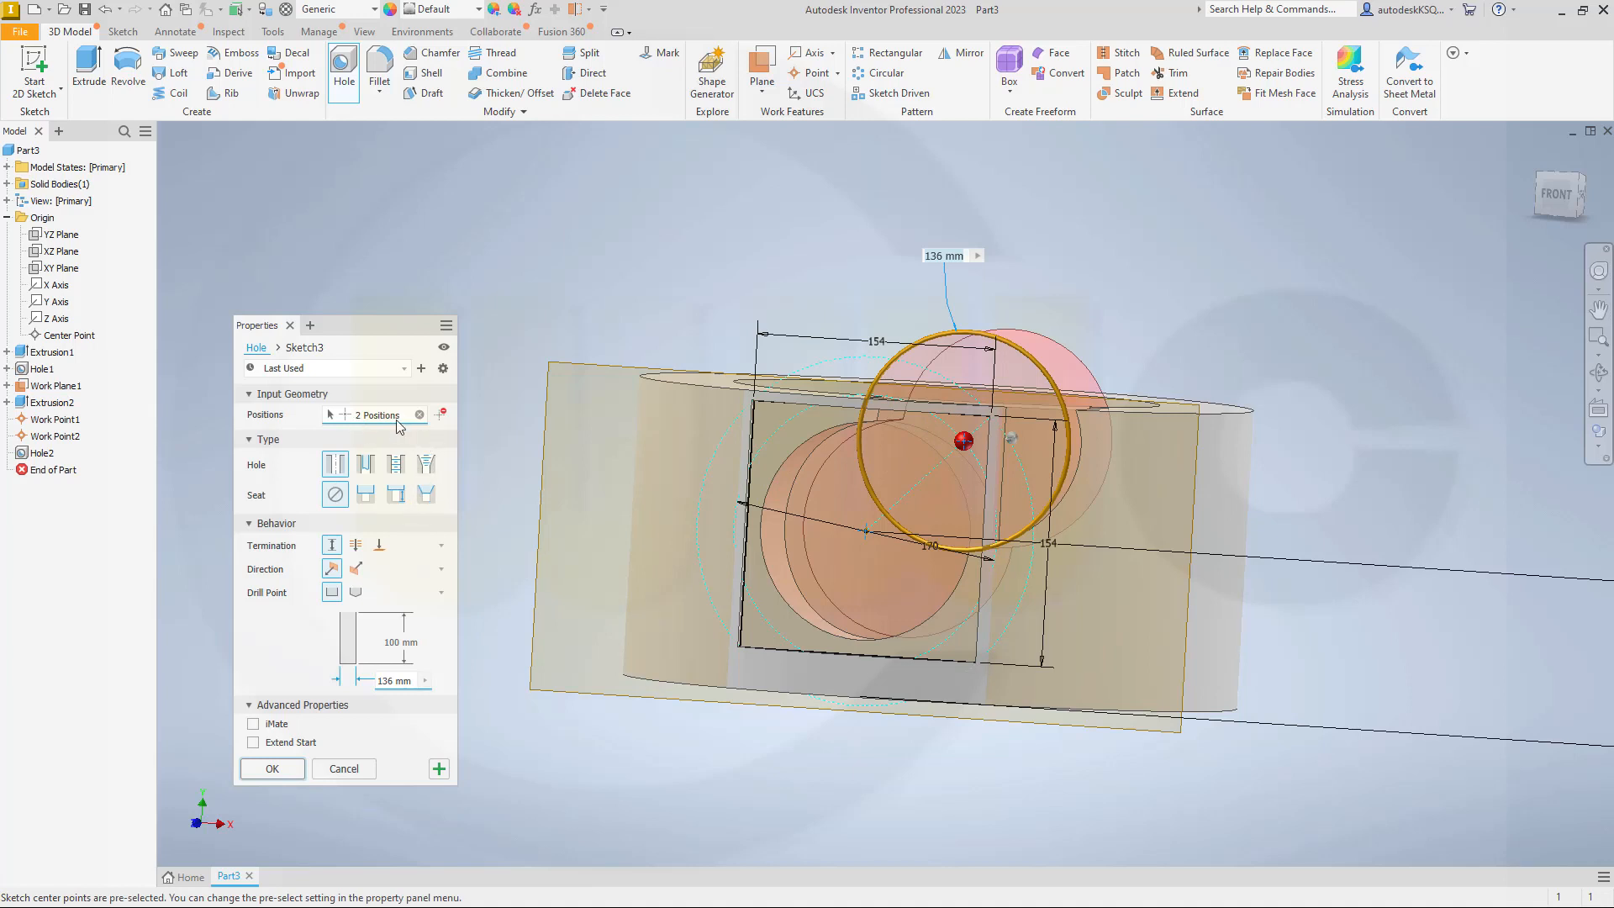
Step: Create a 10 mm diameter, 20 mm deep hole at the corner work point, using the front work plane as direction
click(420, 415)
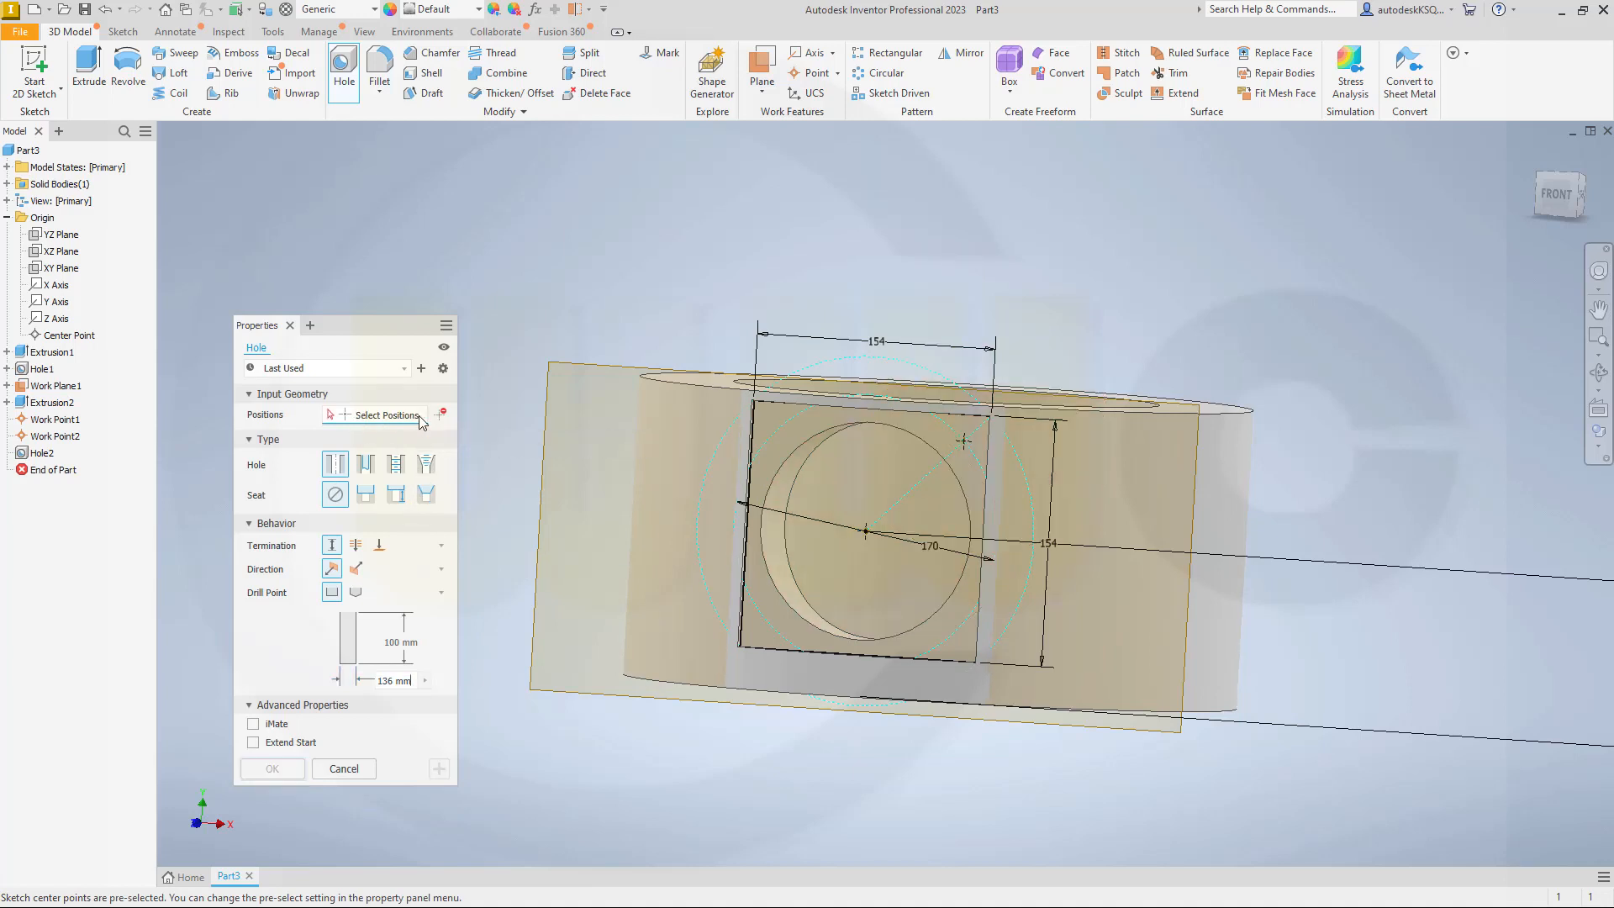
click(965, 442)
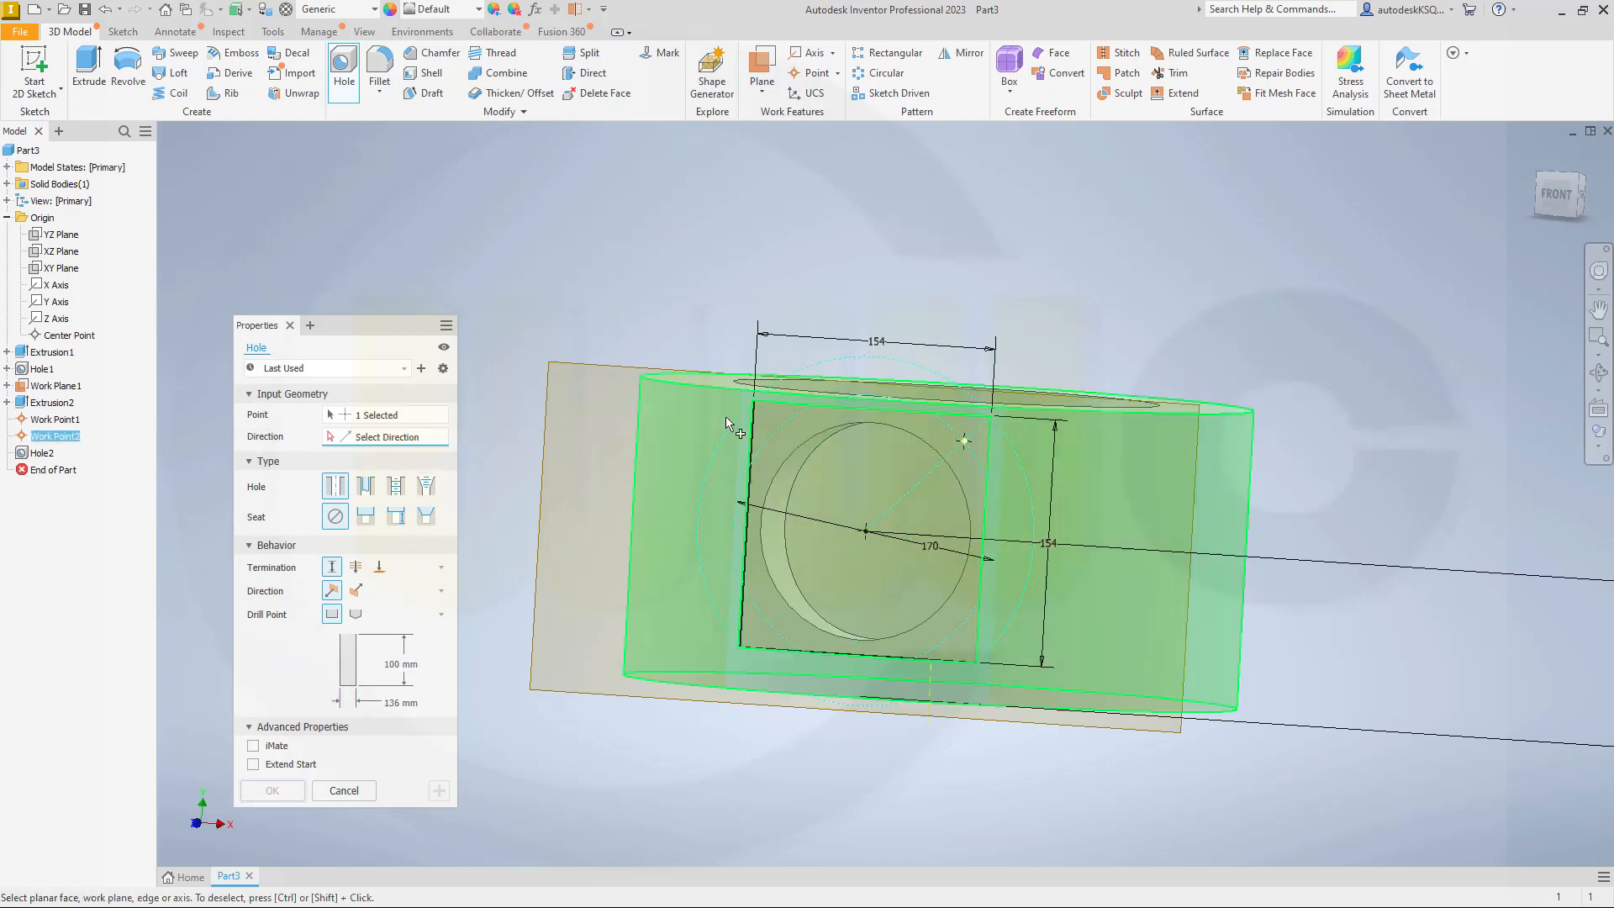
click(546, 479)
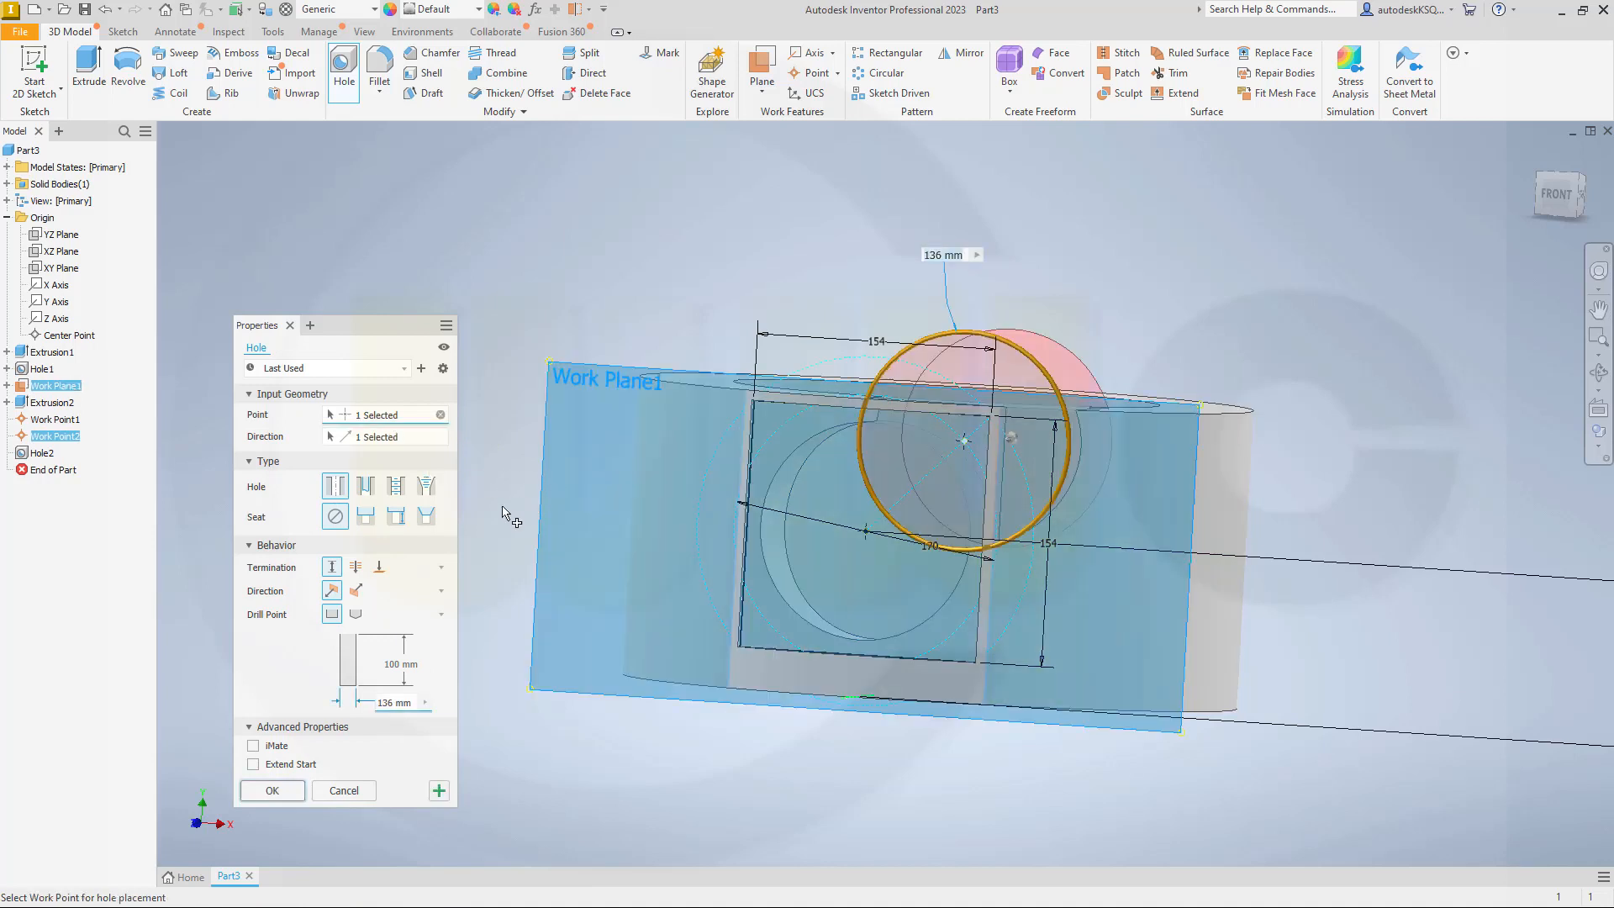
click(391, 664)
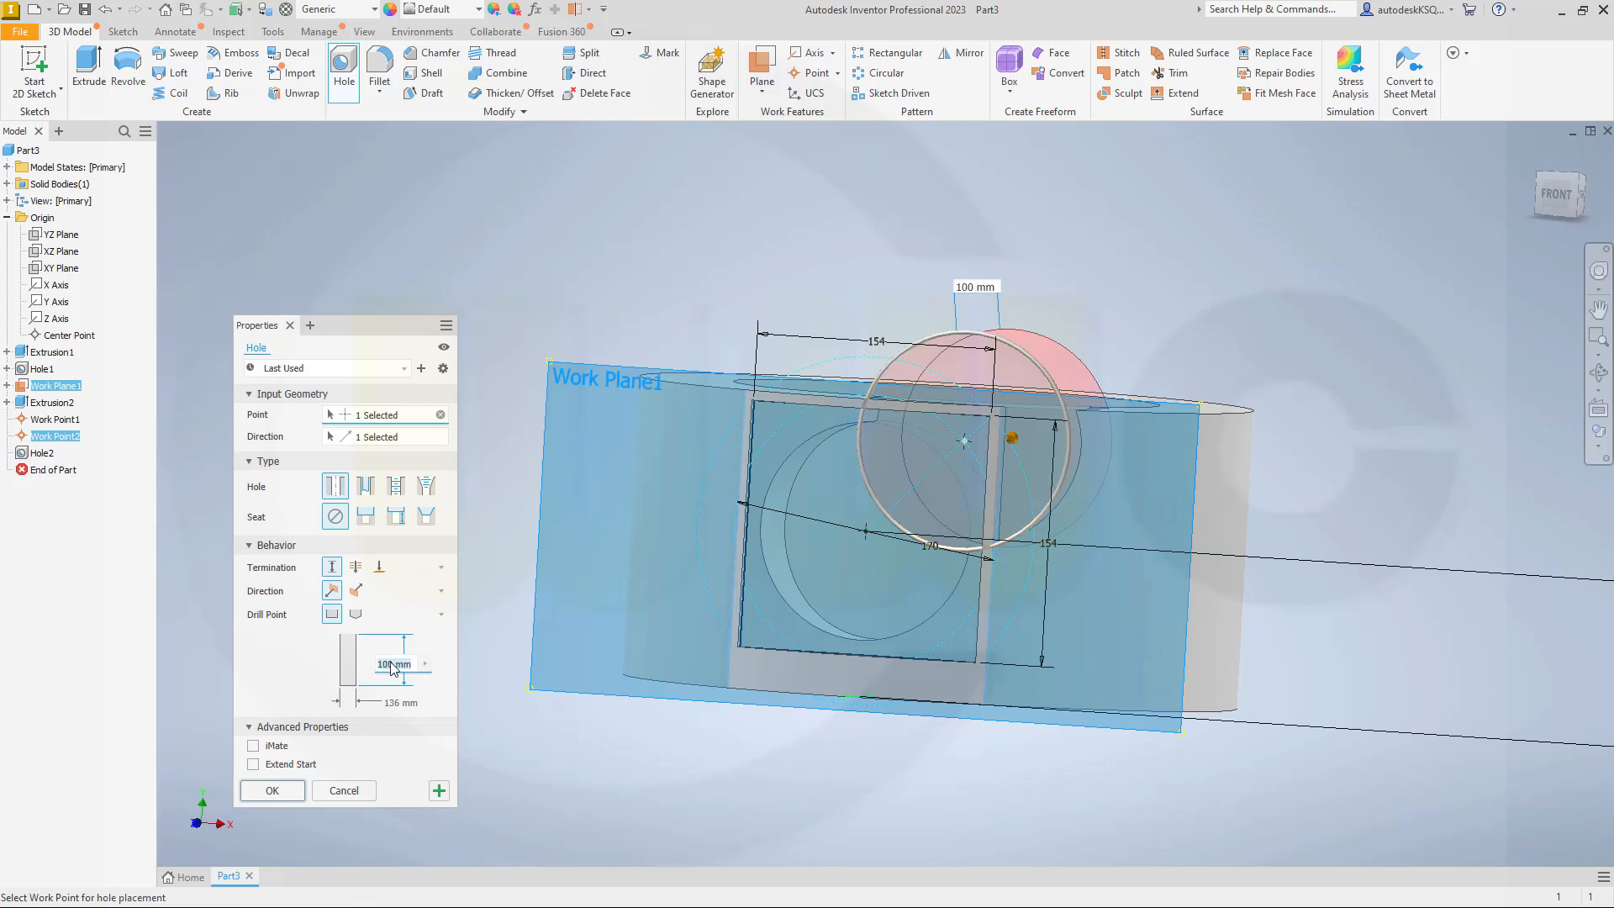
text(20)
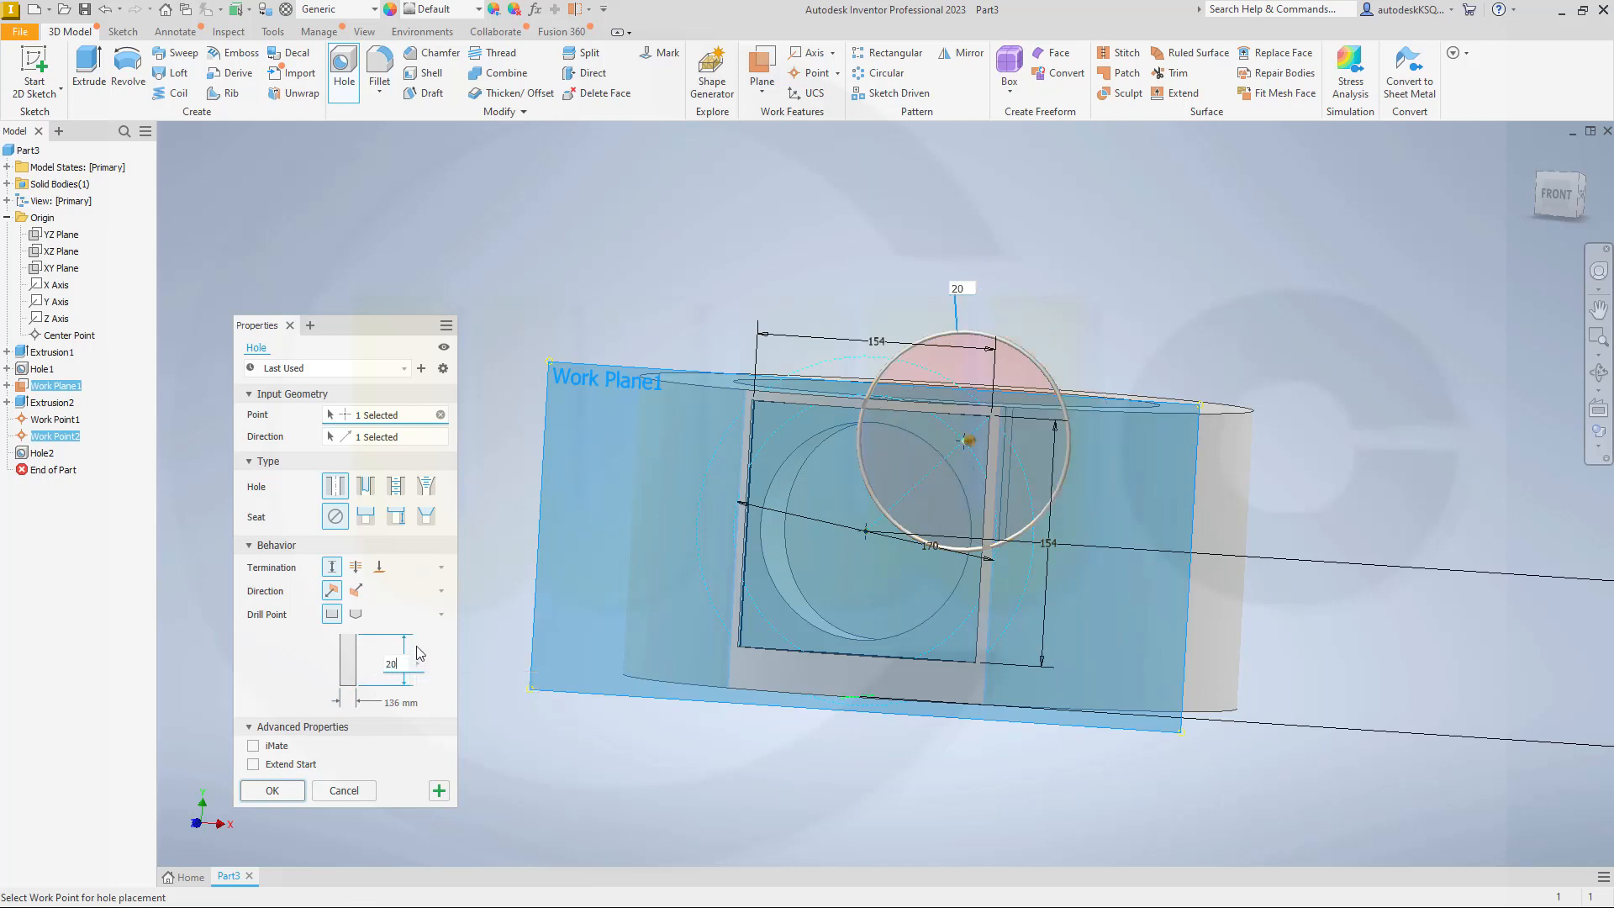
click(388, 705)
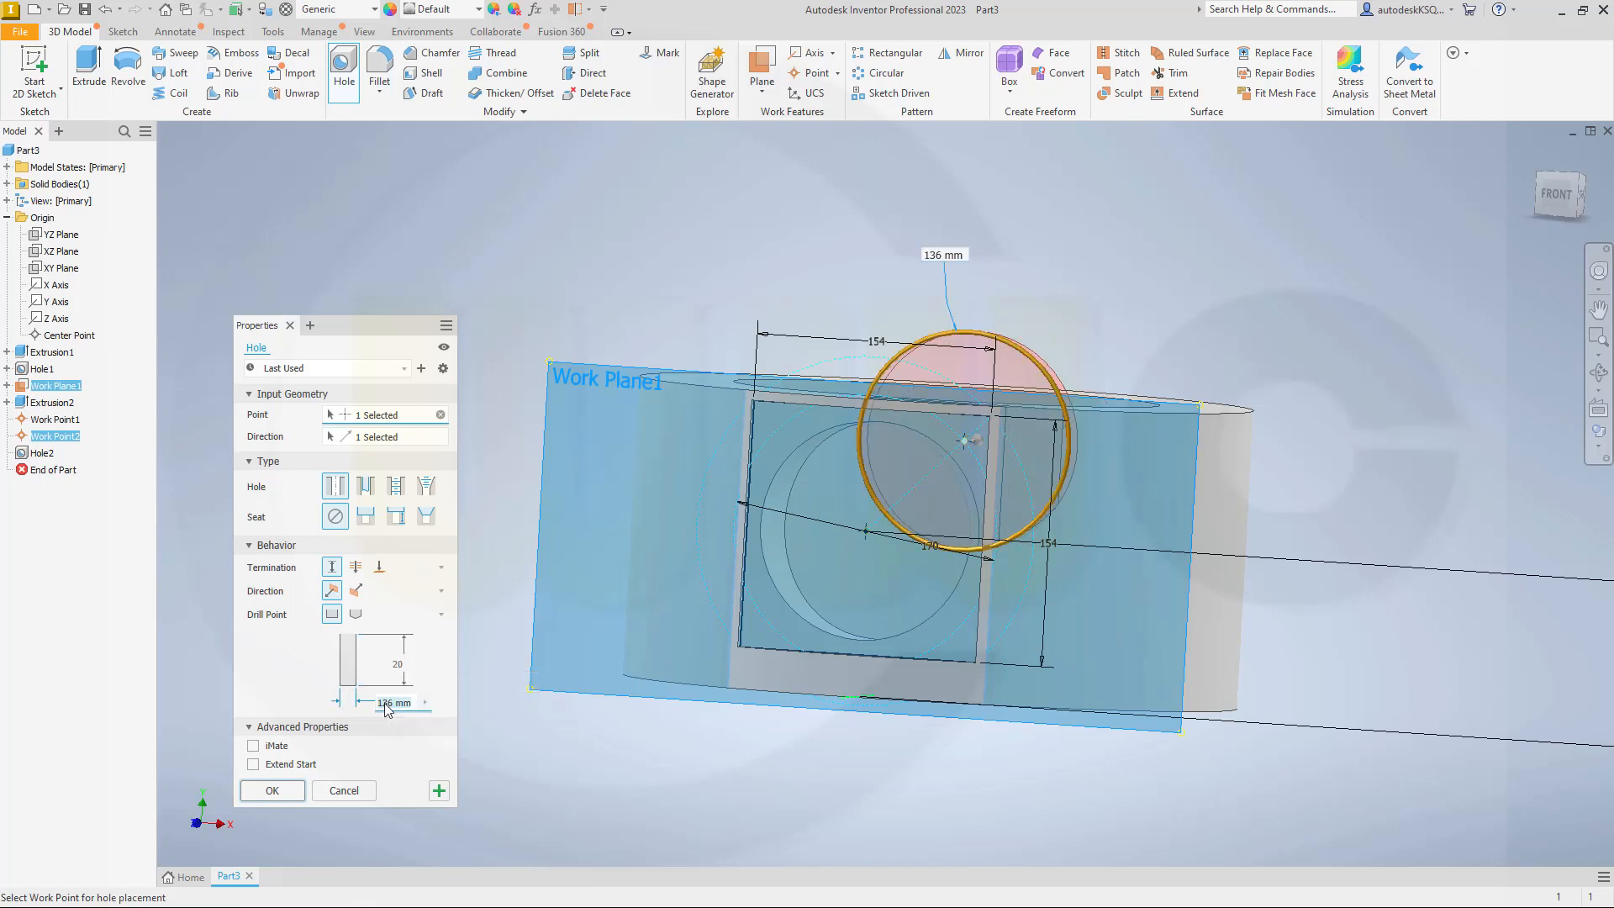
text(10)
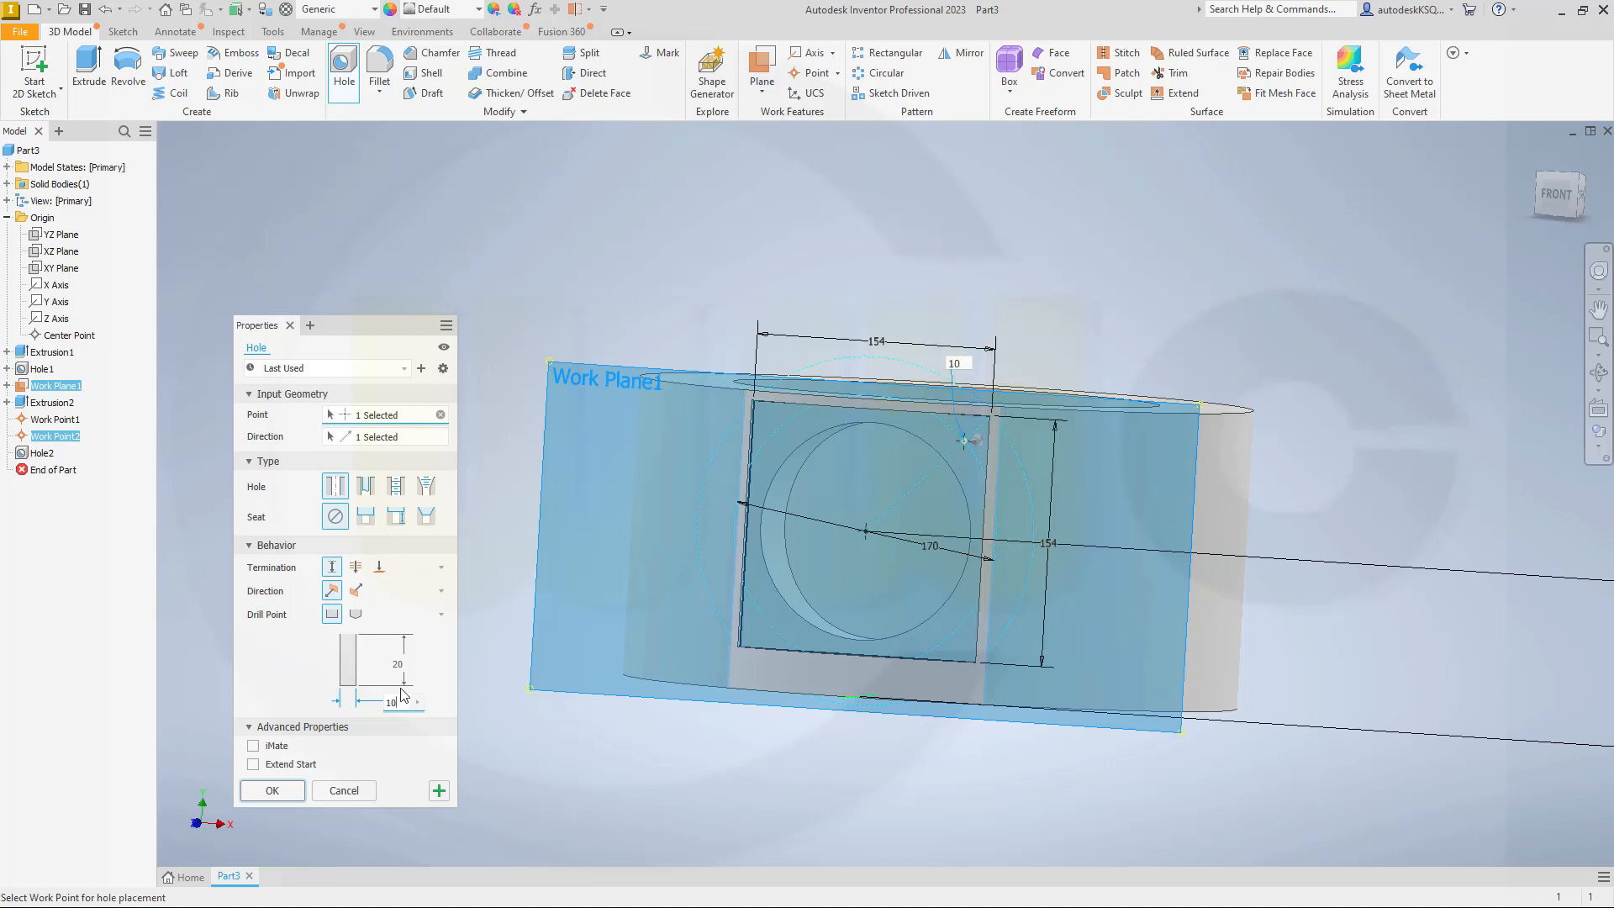
click(274, 790)
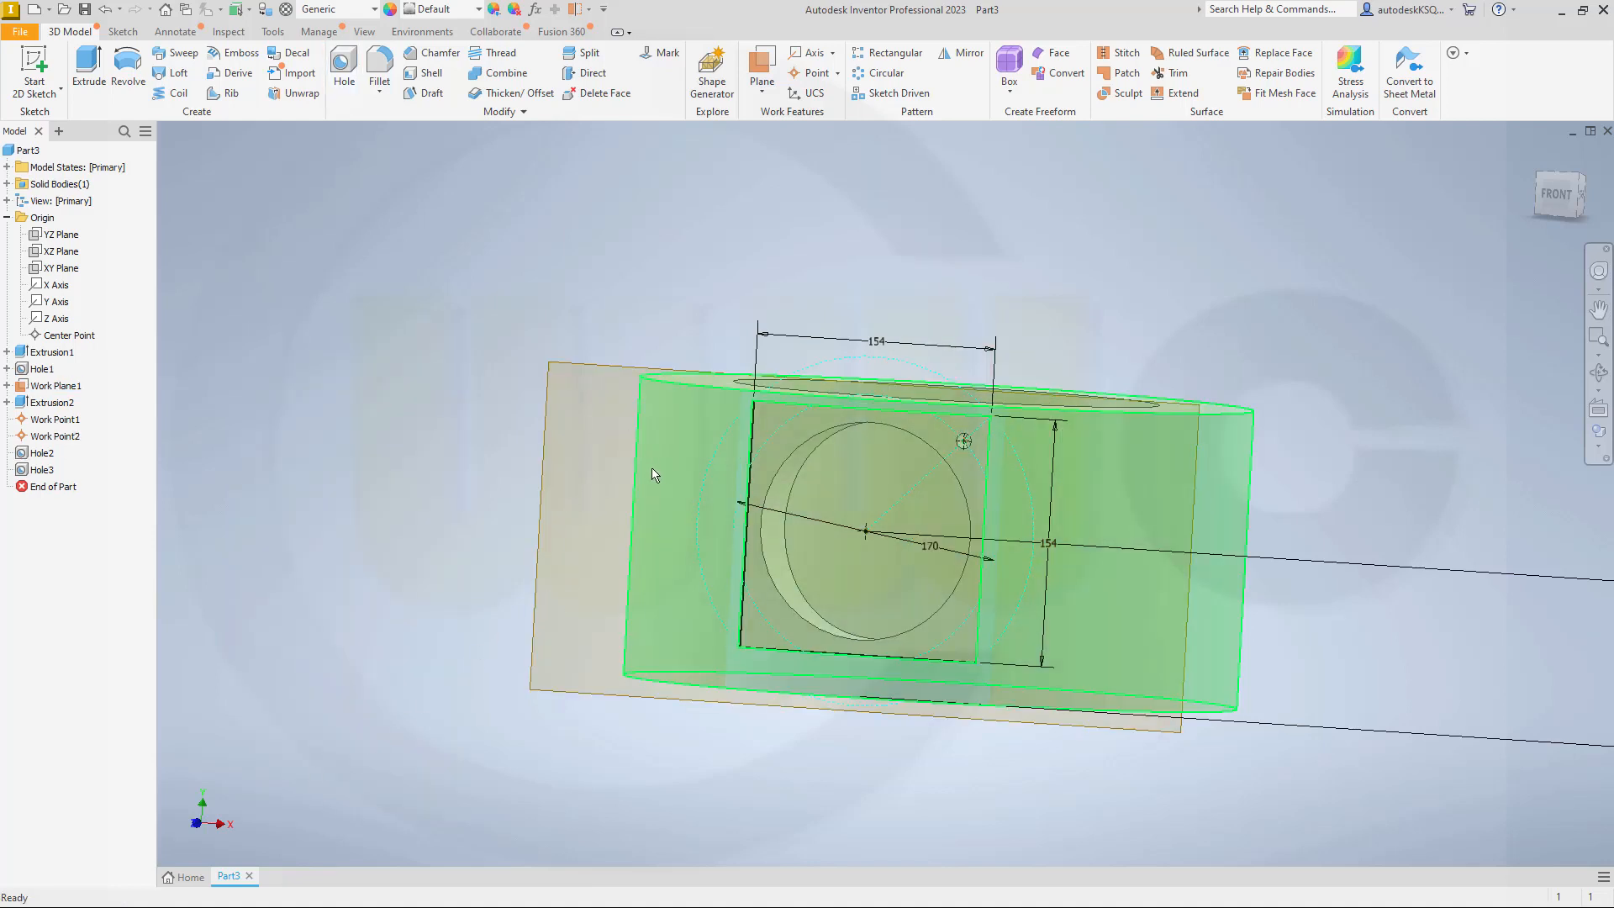
Step: Pattern the square pocket cut circularly about the Y axis with 7 occurrences over 360 degrees
mouse_move(659, 475)
shift+middle_down()
mouse_move(630, 468)
mouse_move(605, 504)
mouse_move(638, 479)
mouse_move(633, 455)
mouse_move(598, 451)
mouse_move(460, 508)
shift+middle_up()
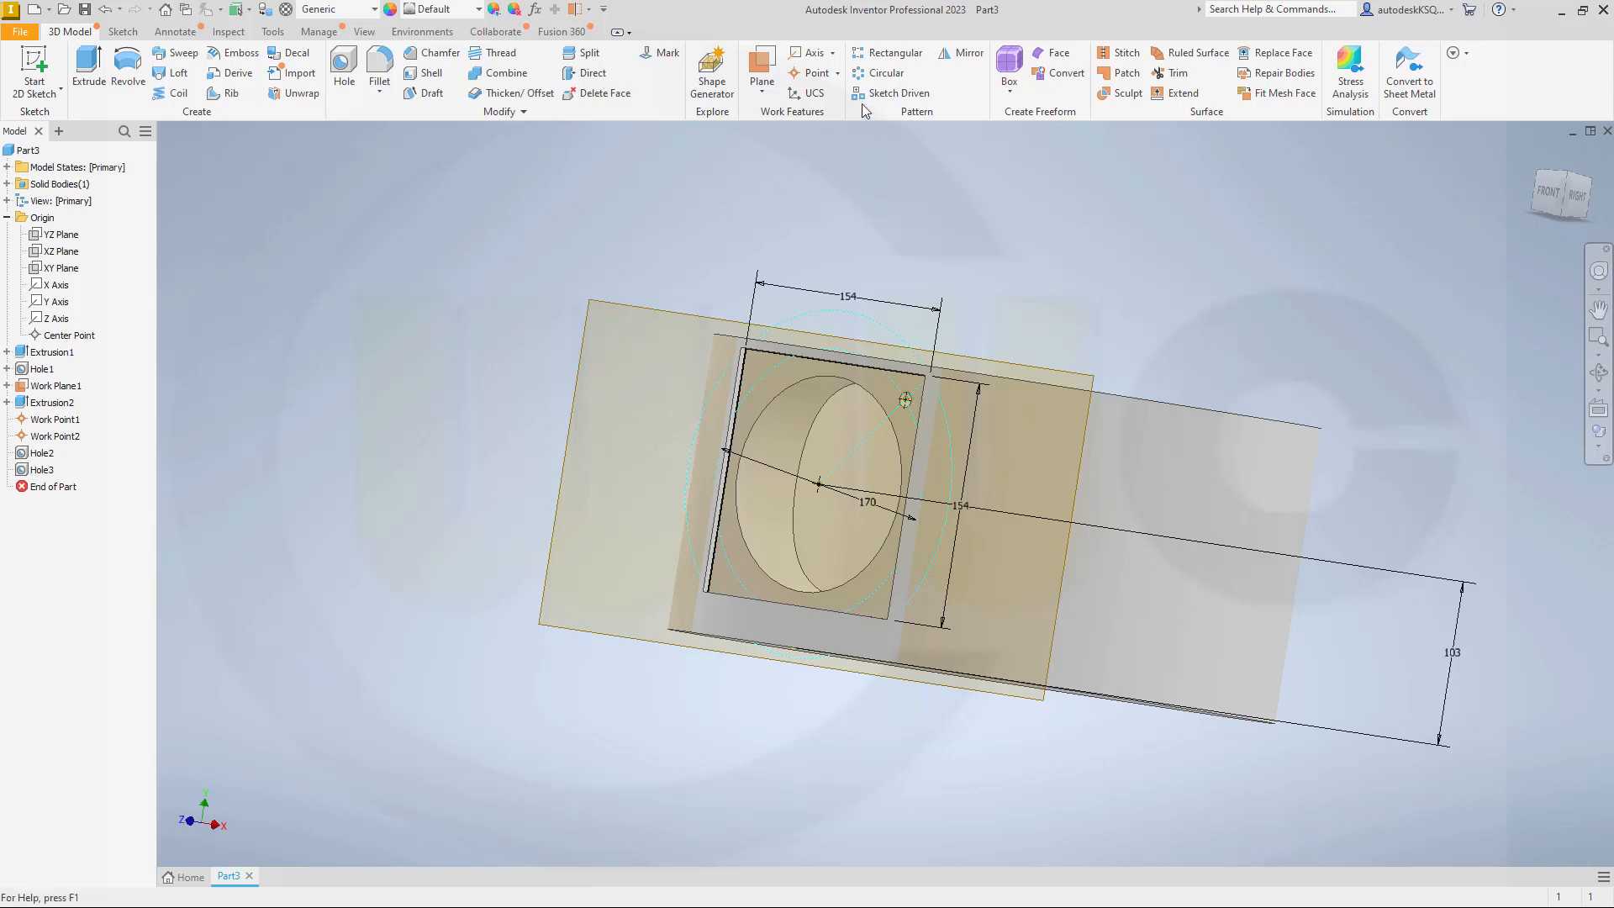
click(885, 73)
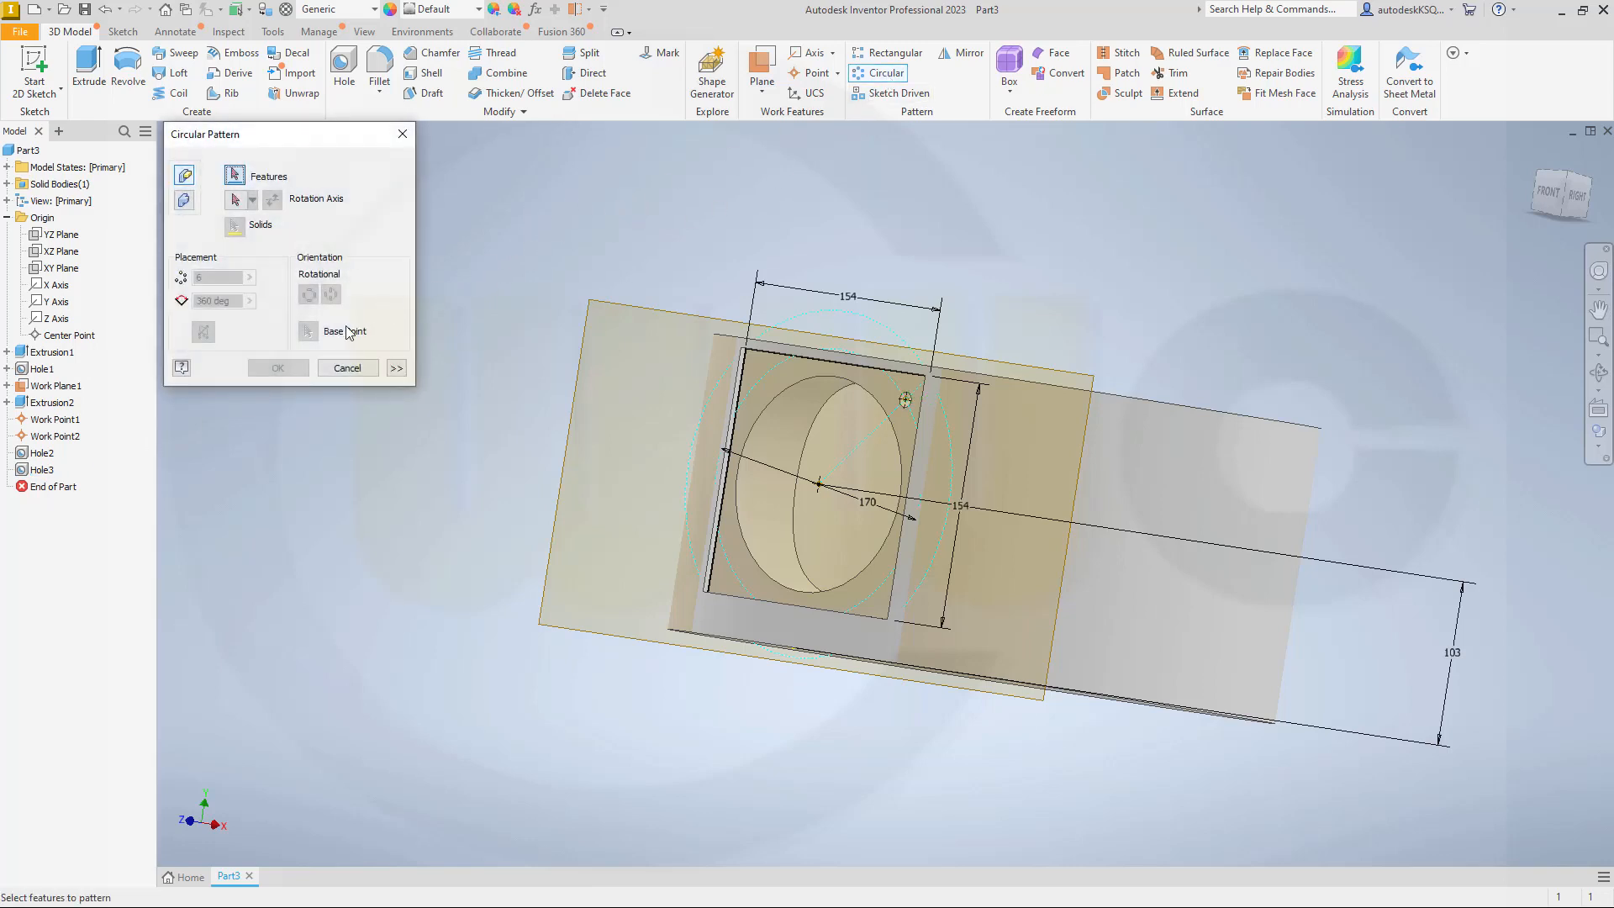
click(52, 406)
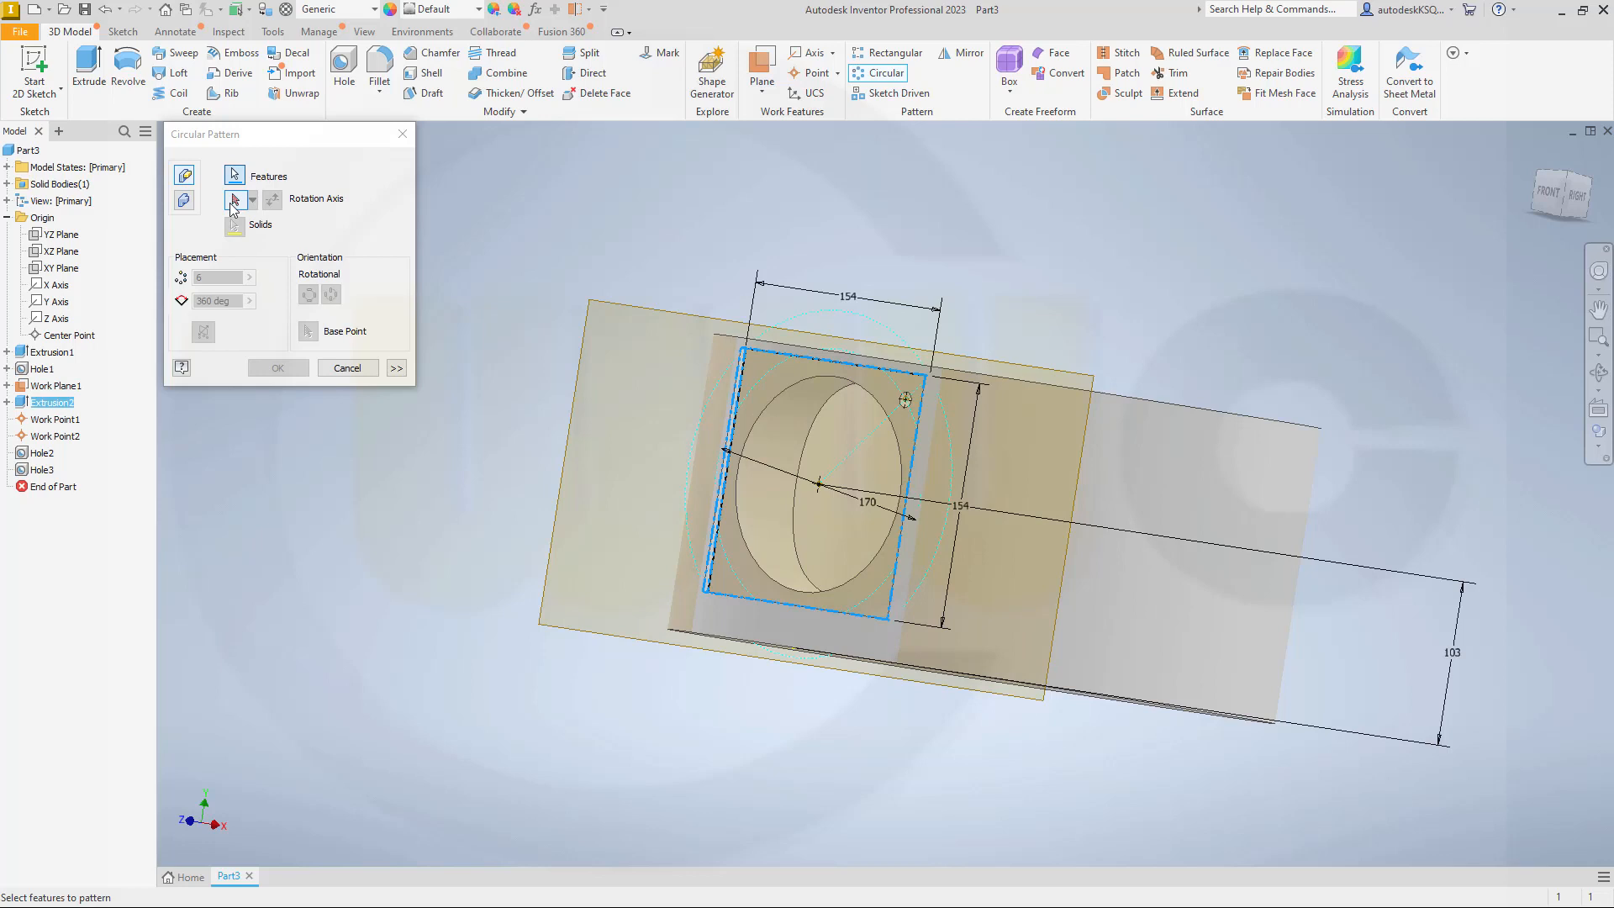
click(234, 203)
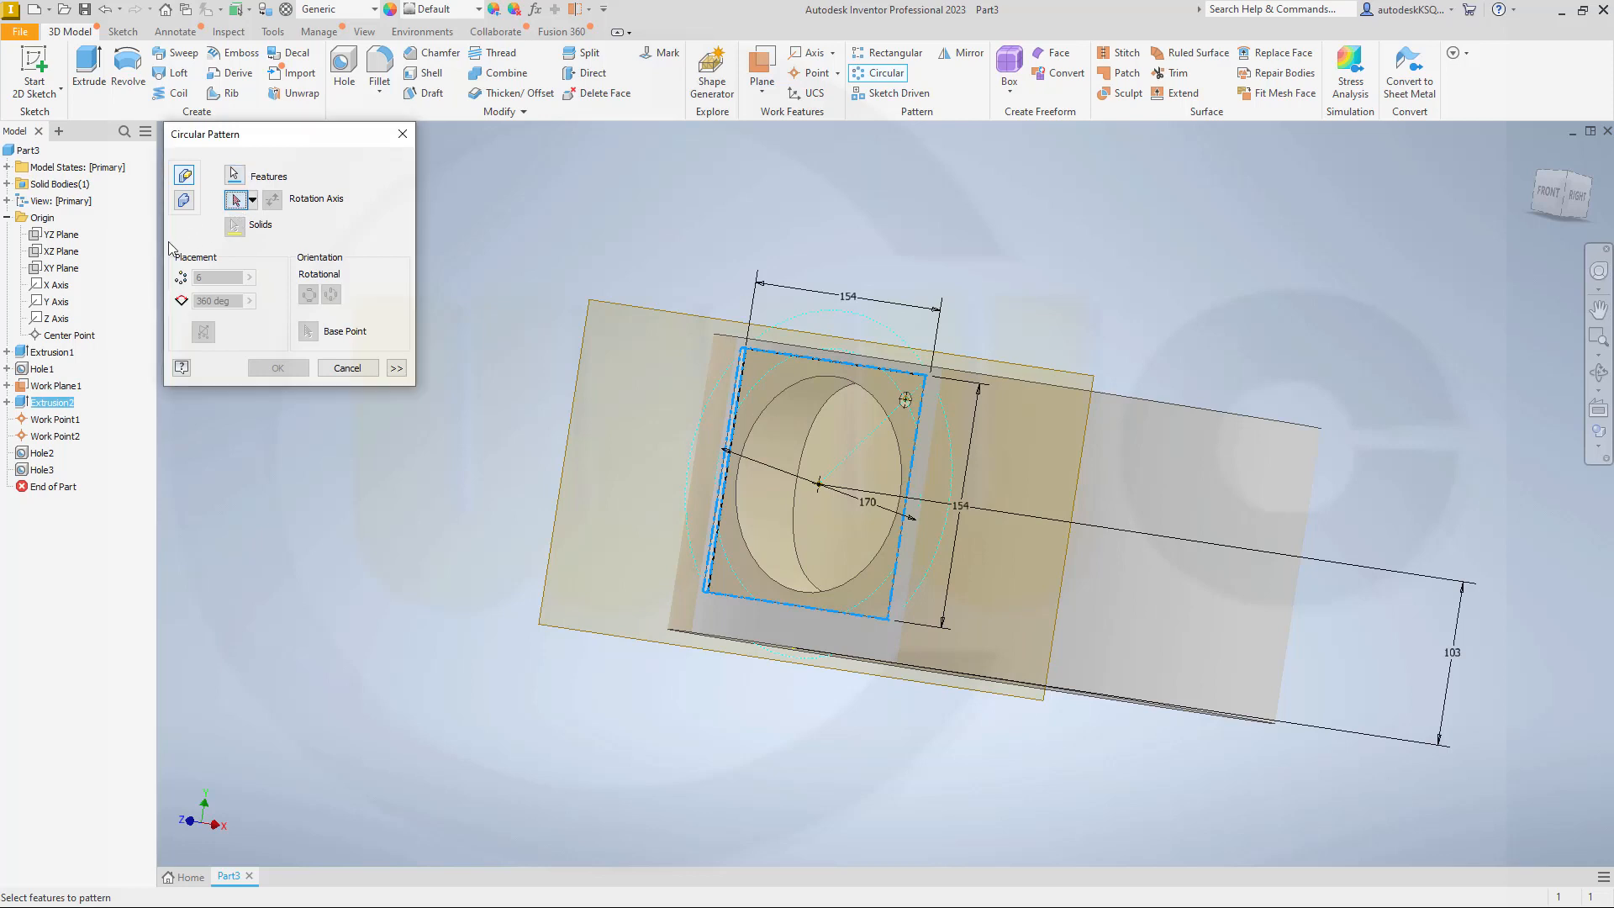
click(55, 310)
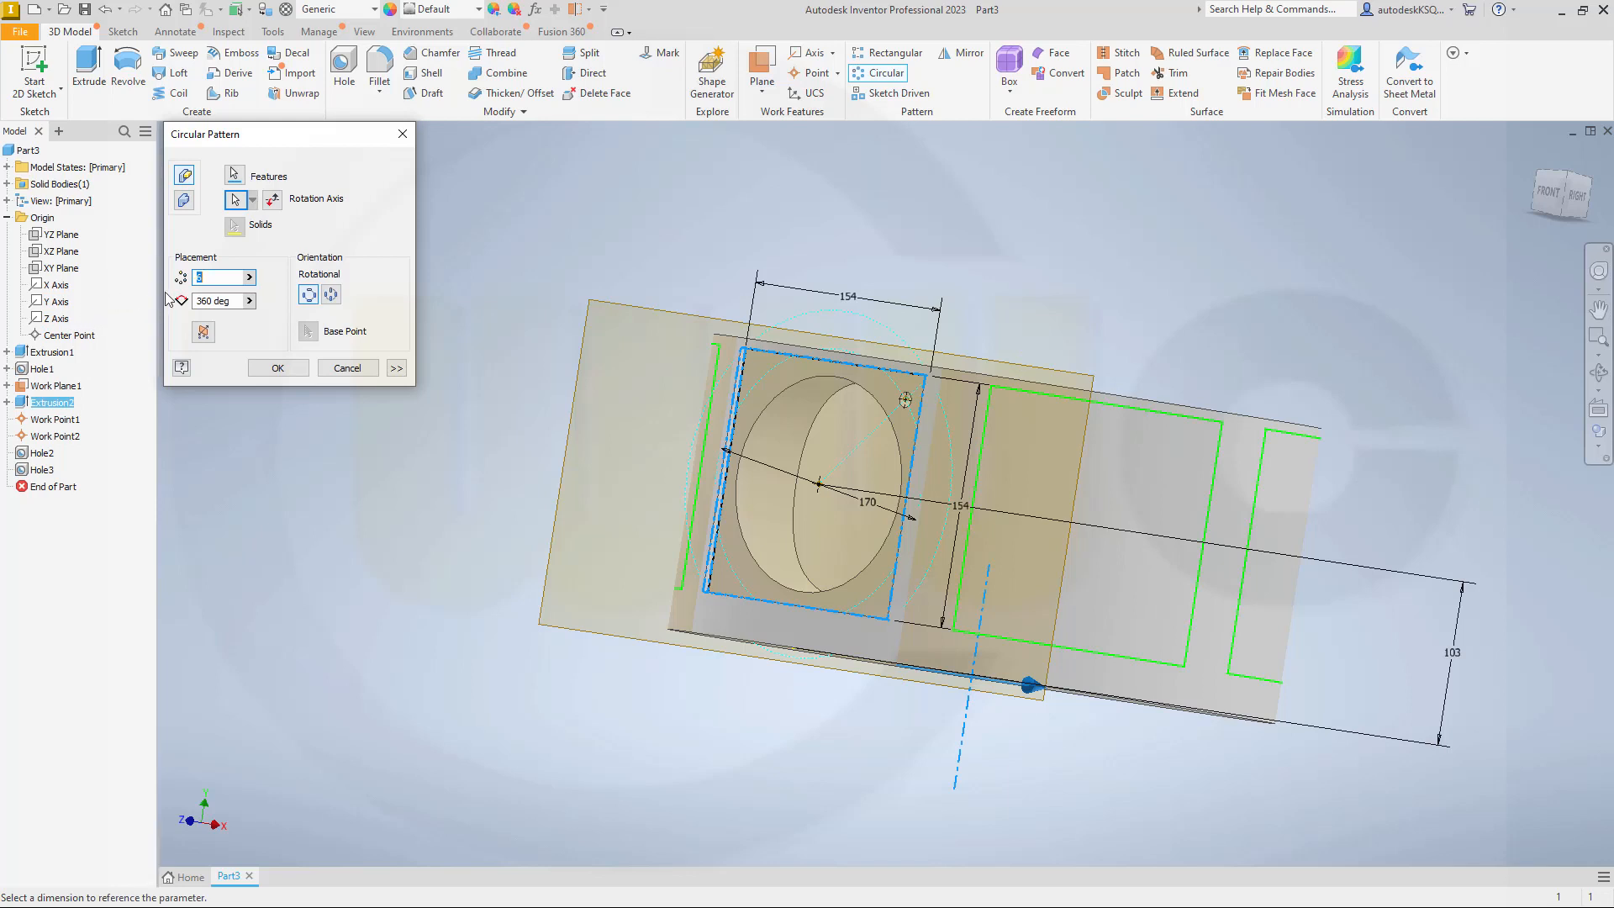
text(7)
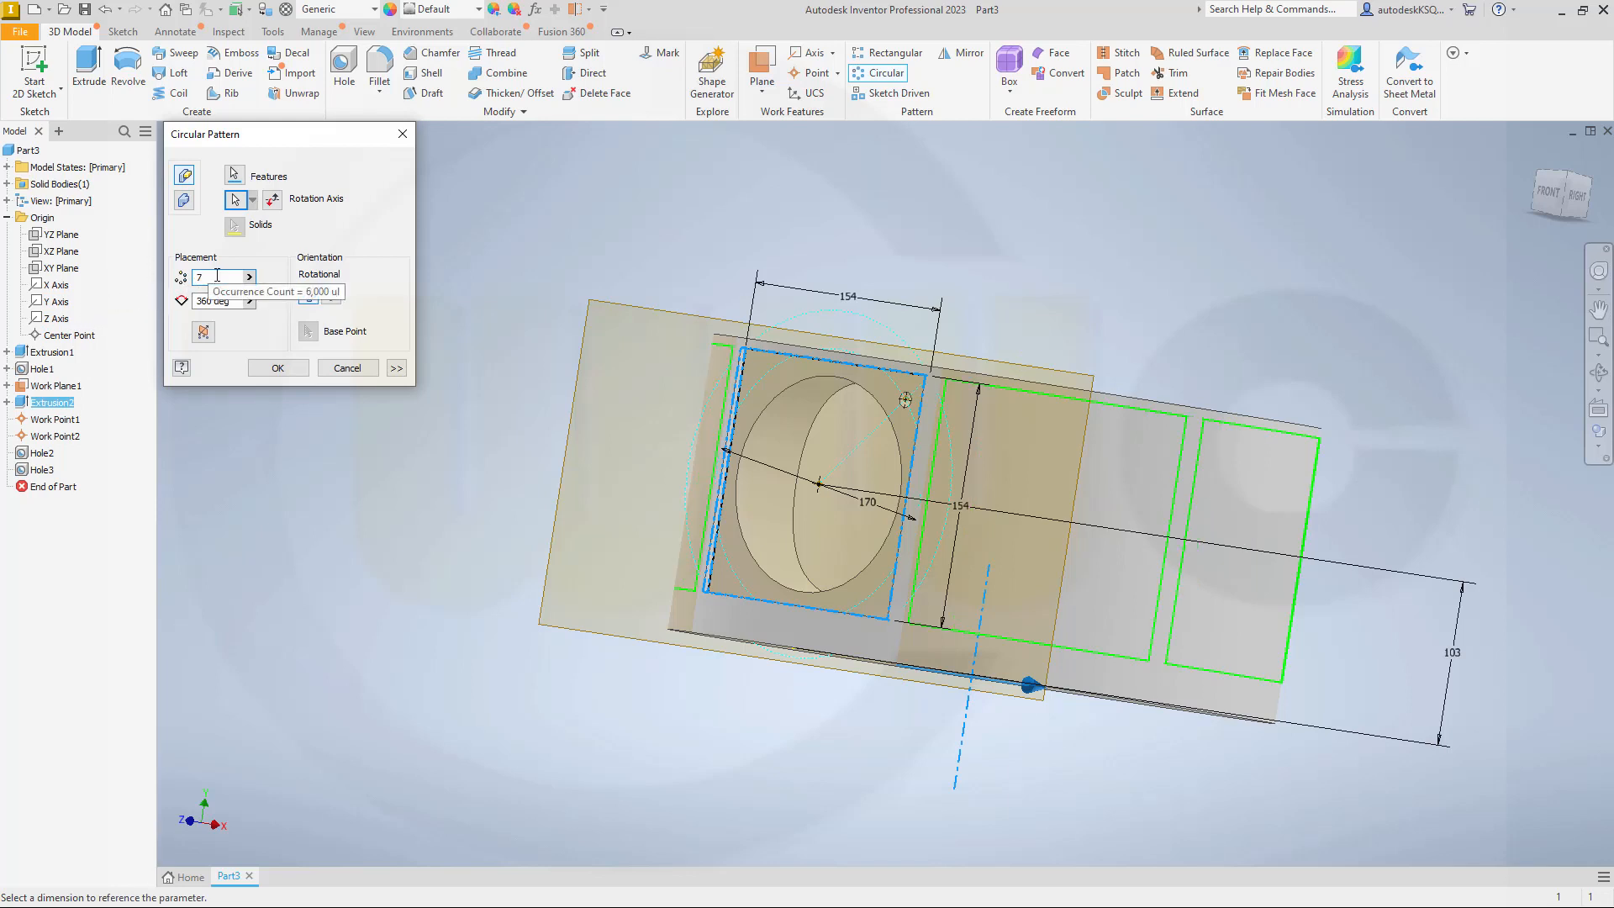
click(402, 369)
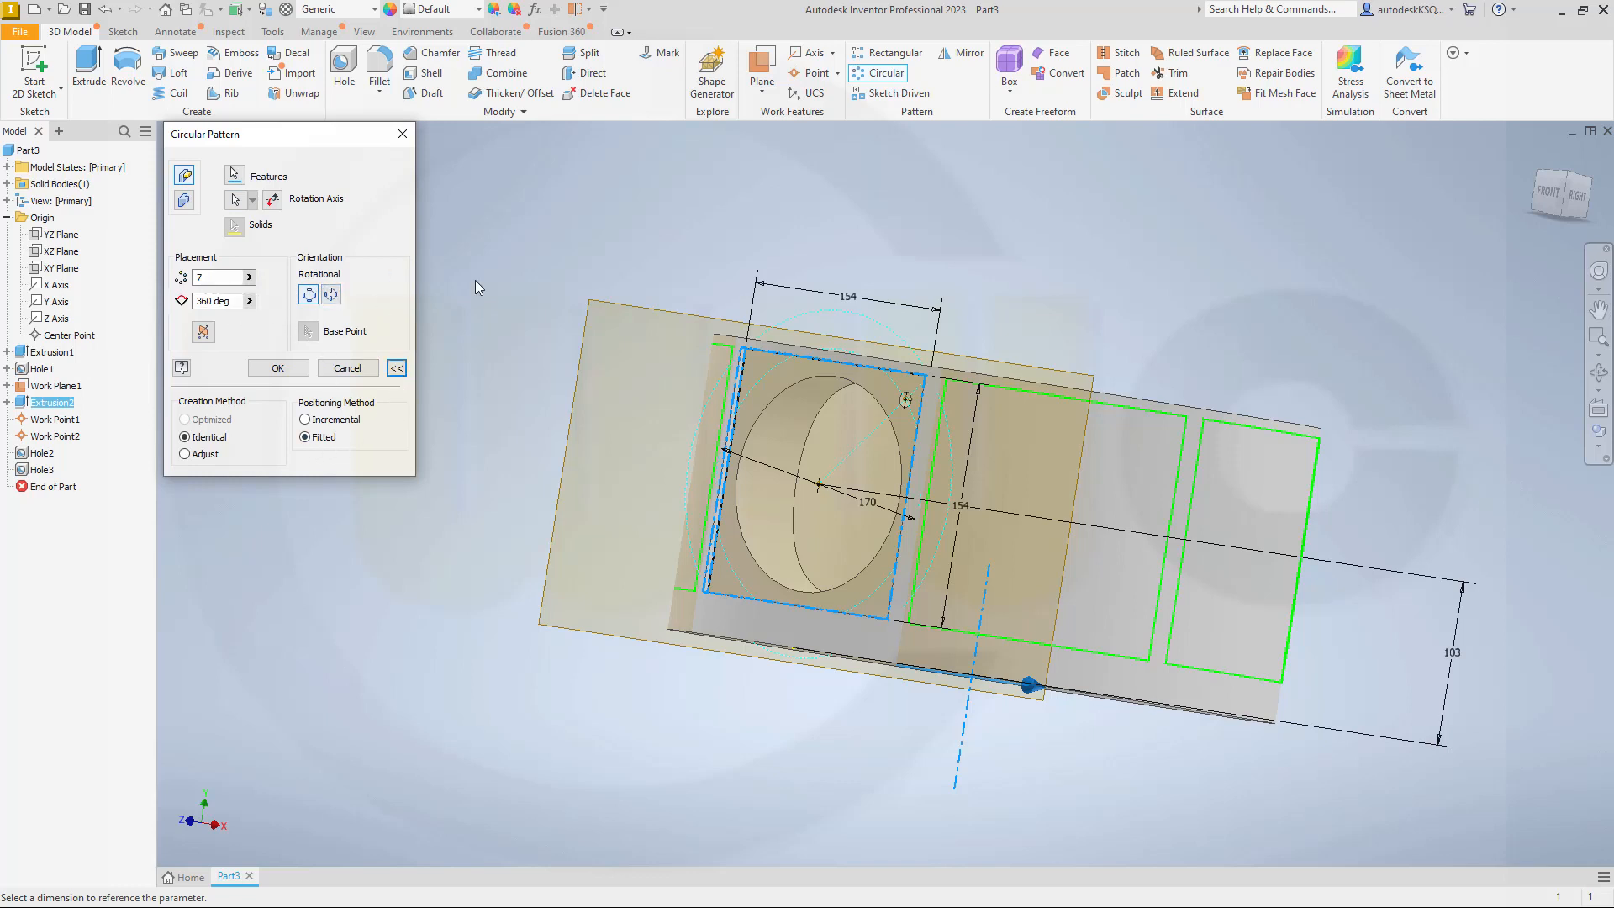
click(276, 370)
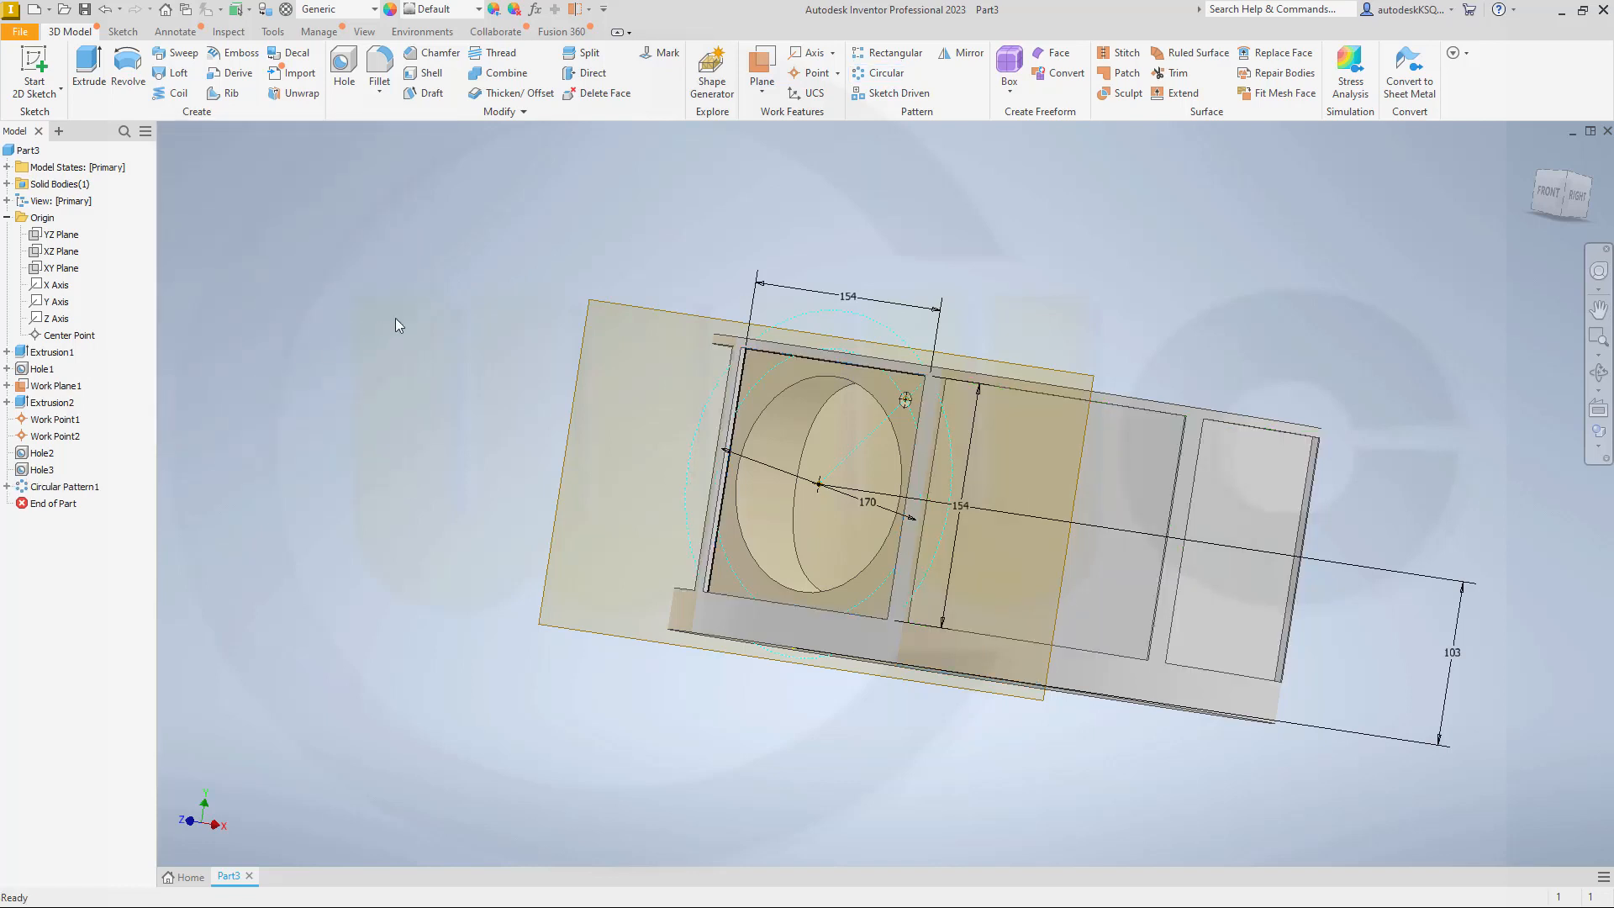
Step: Create a circular pattern of the ring's central bore about the Y axis with 7 occurrences over 360 degrees
middle_drag(508, 314, 552, 343)
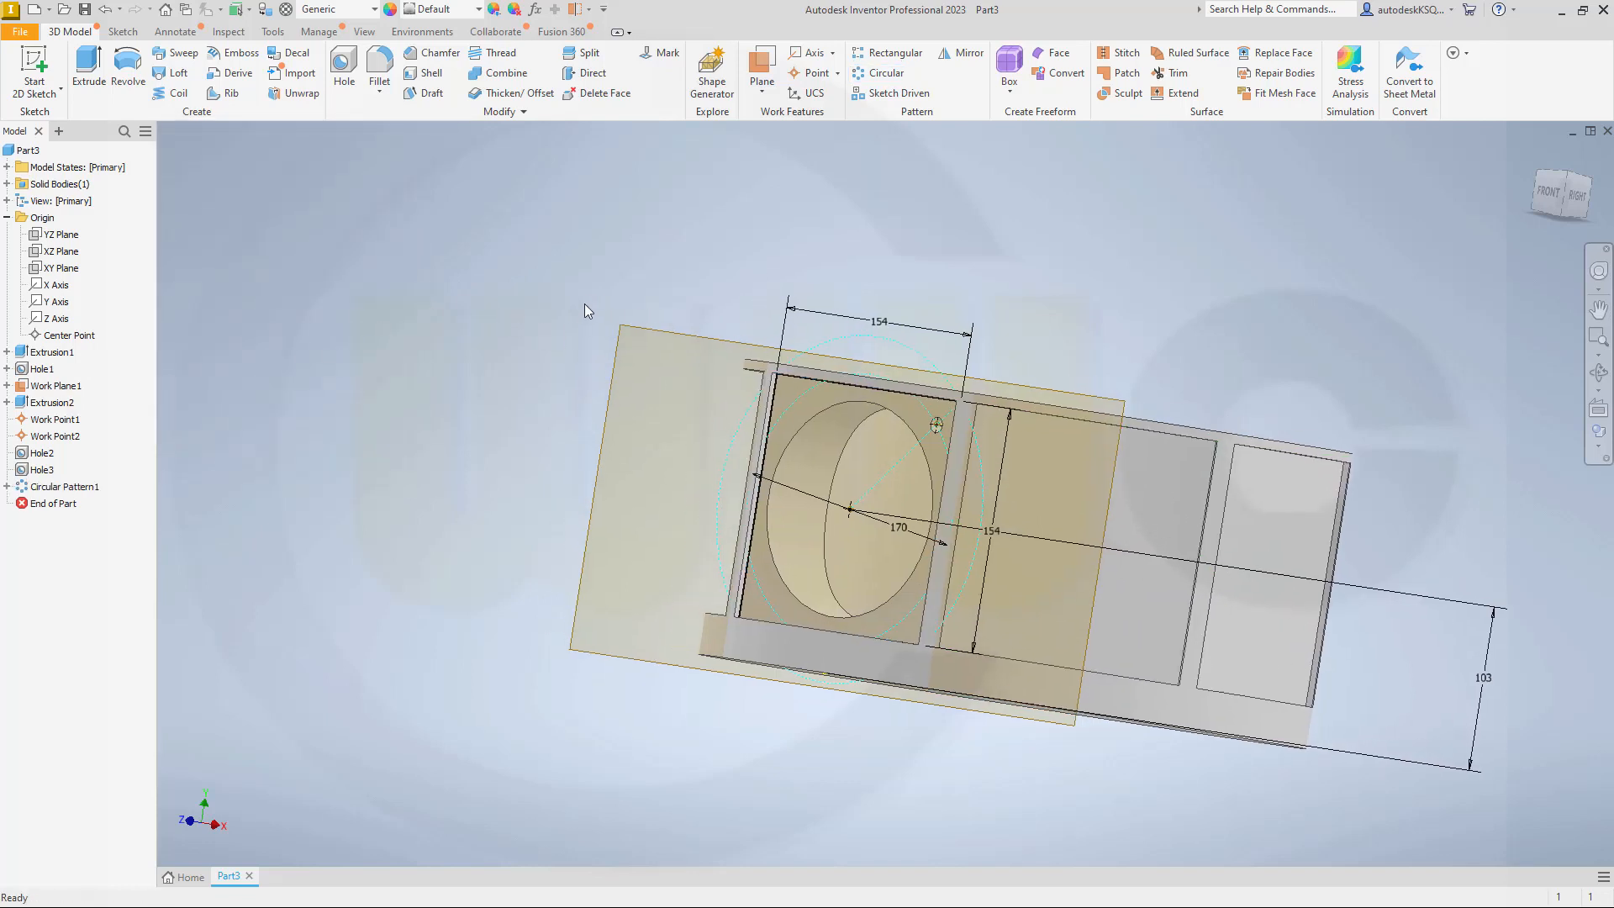
click(886, 76)
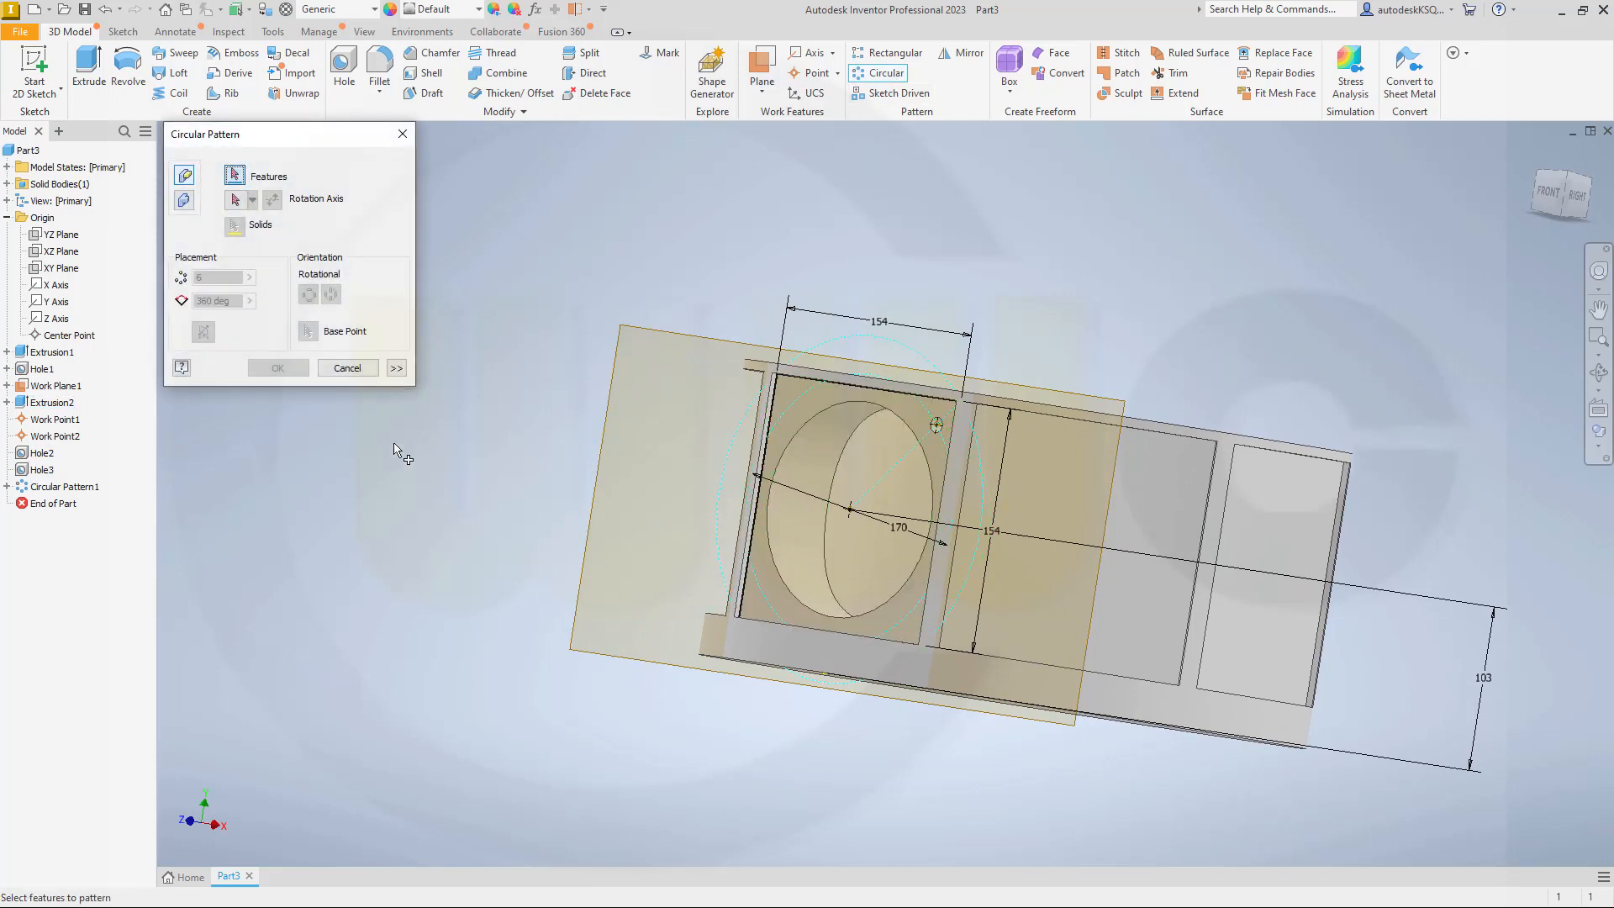
click(47, 371)
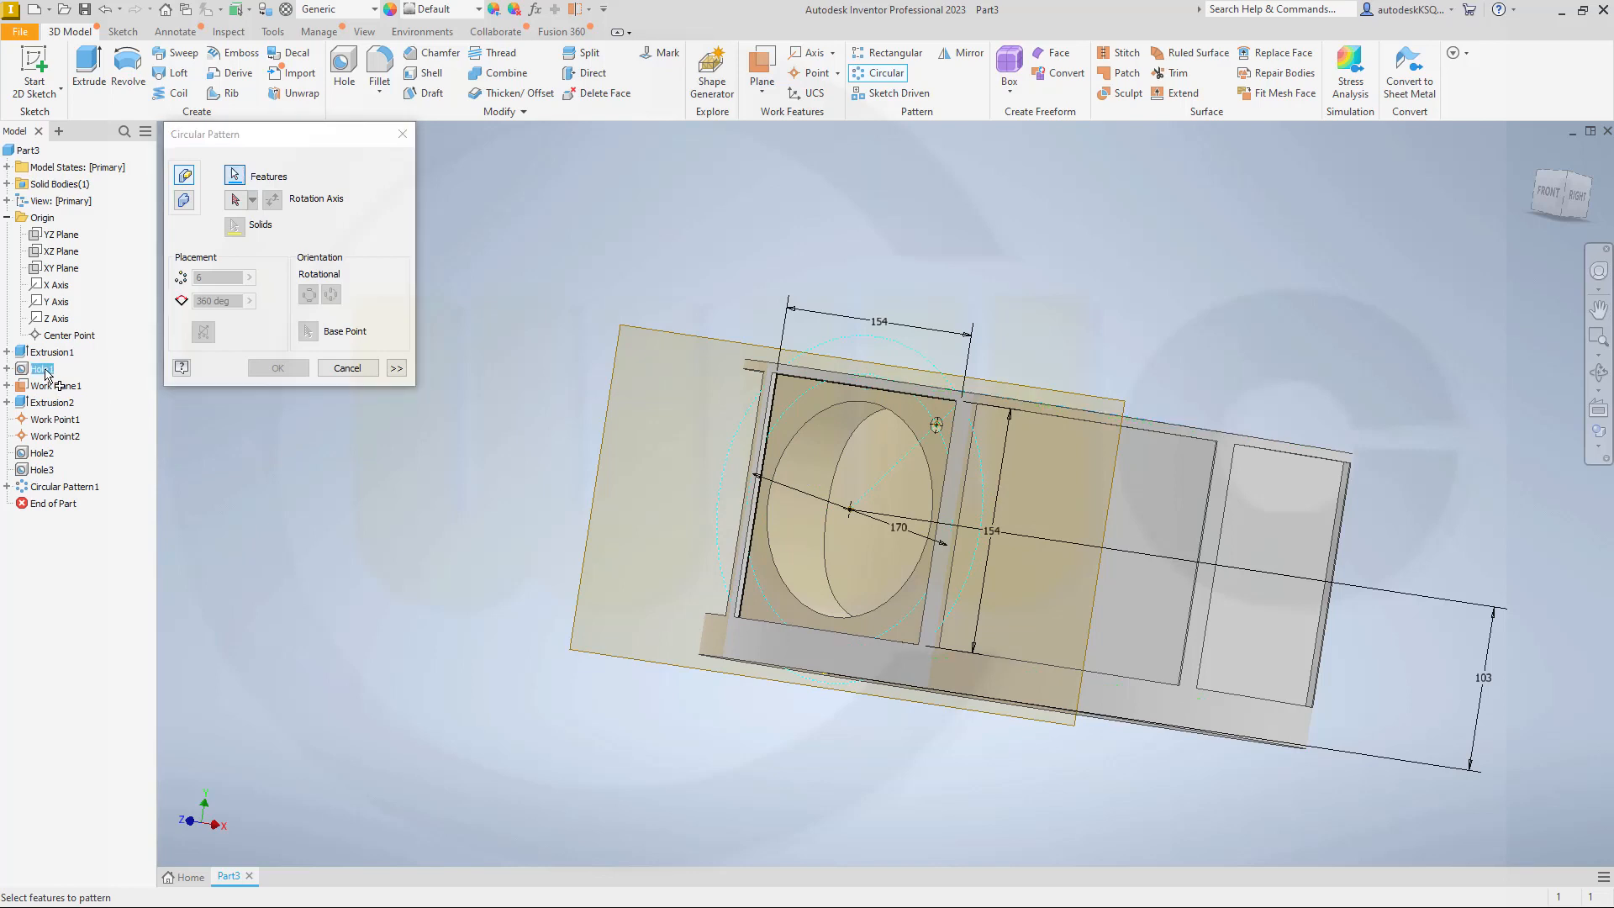
click(235, 201)
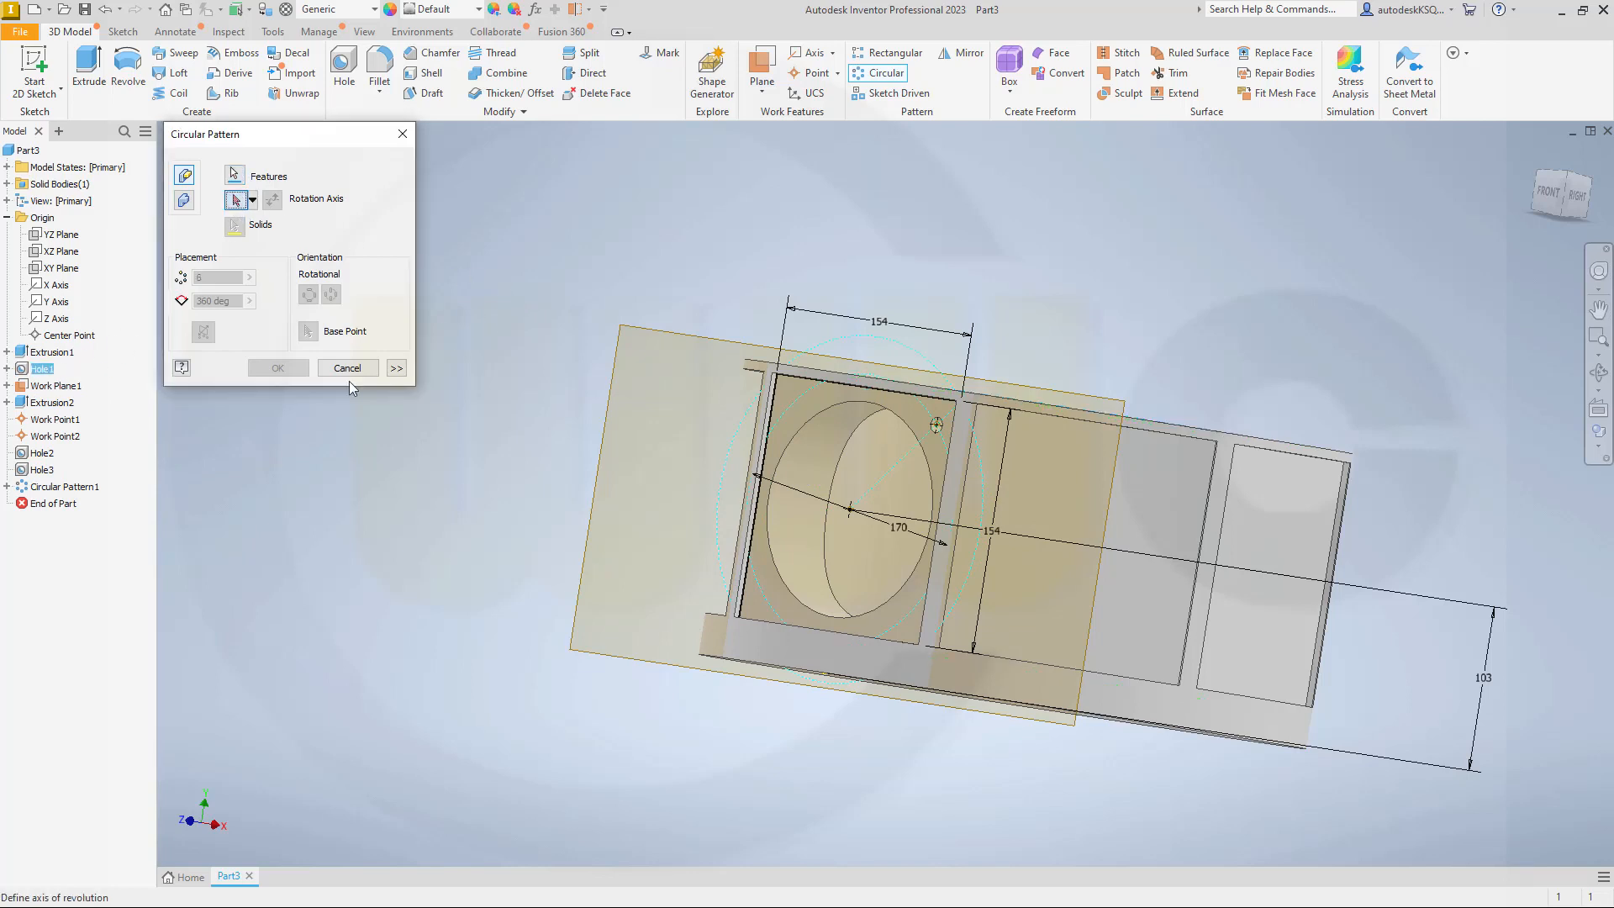
click(56, 301)
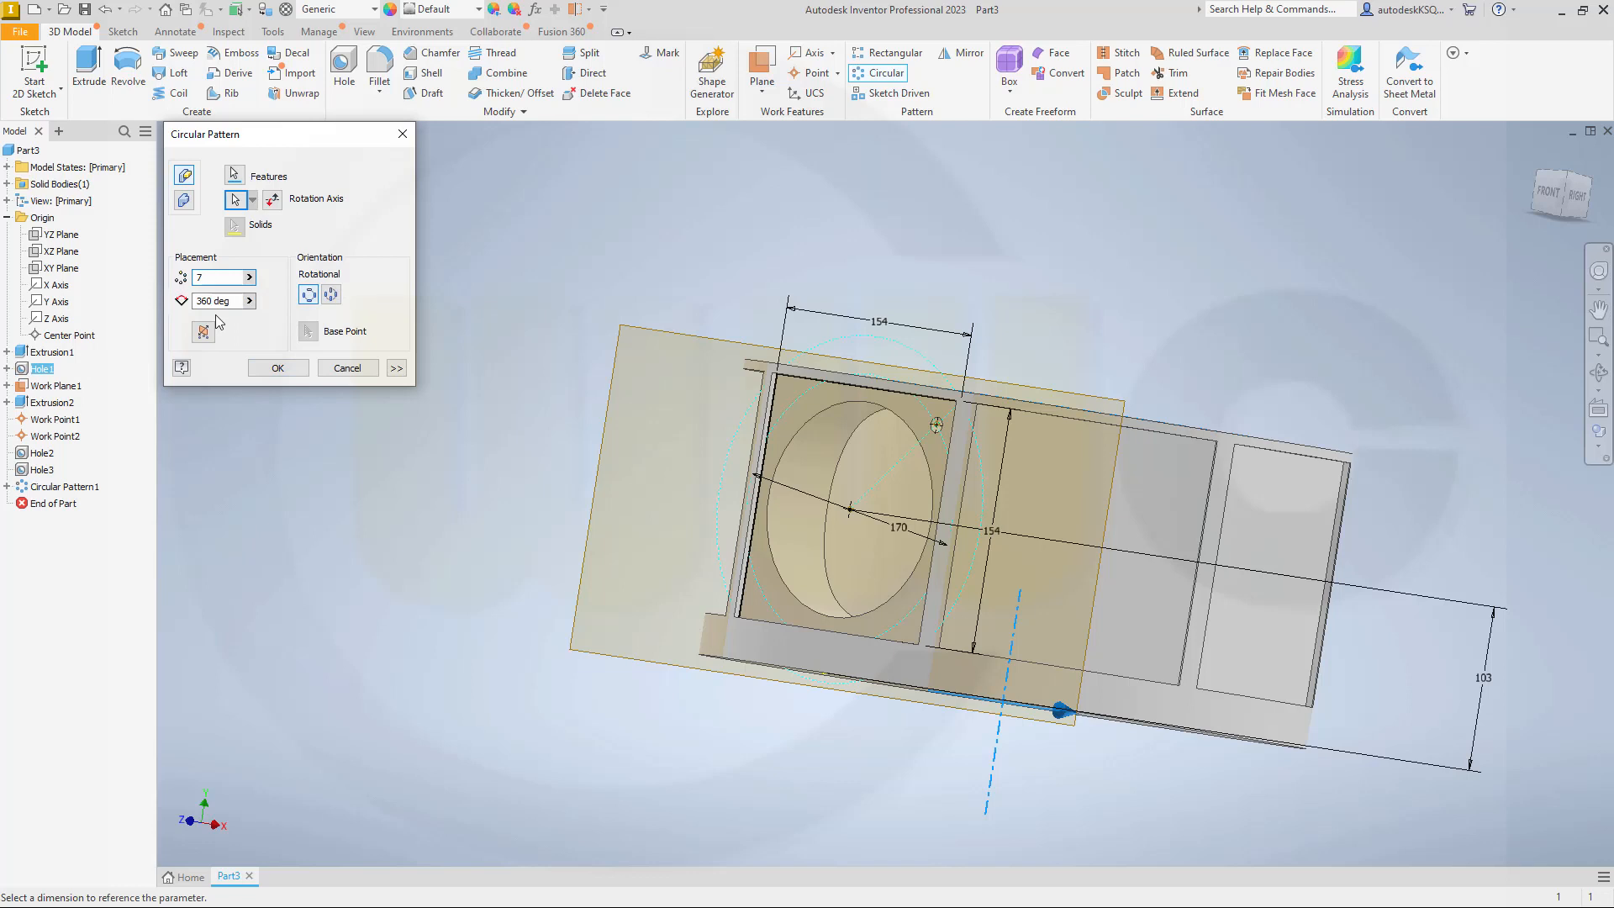
key(Tab)
click(236, 199)
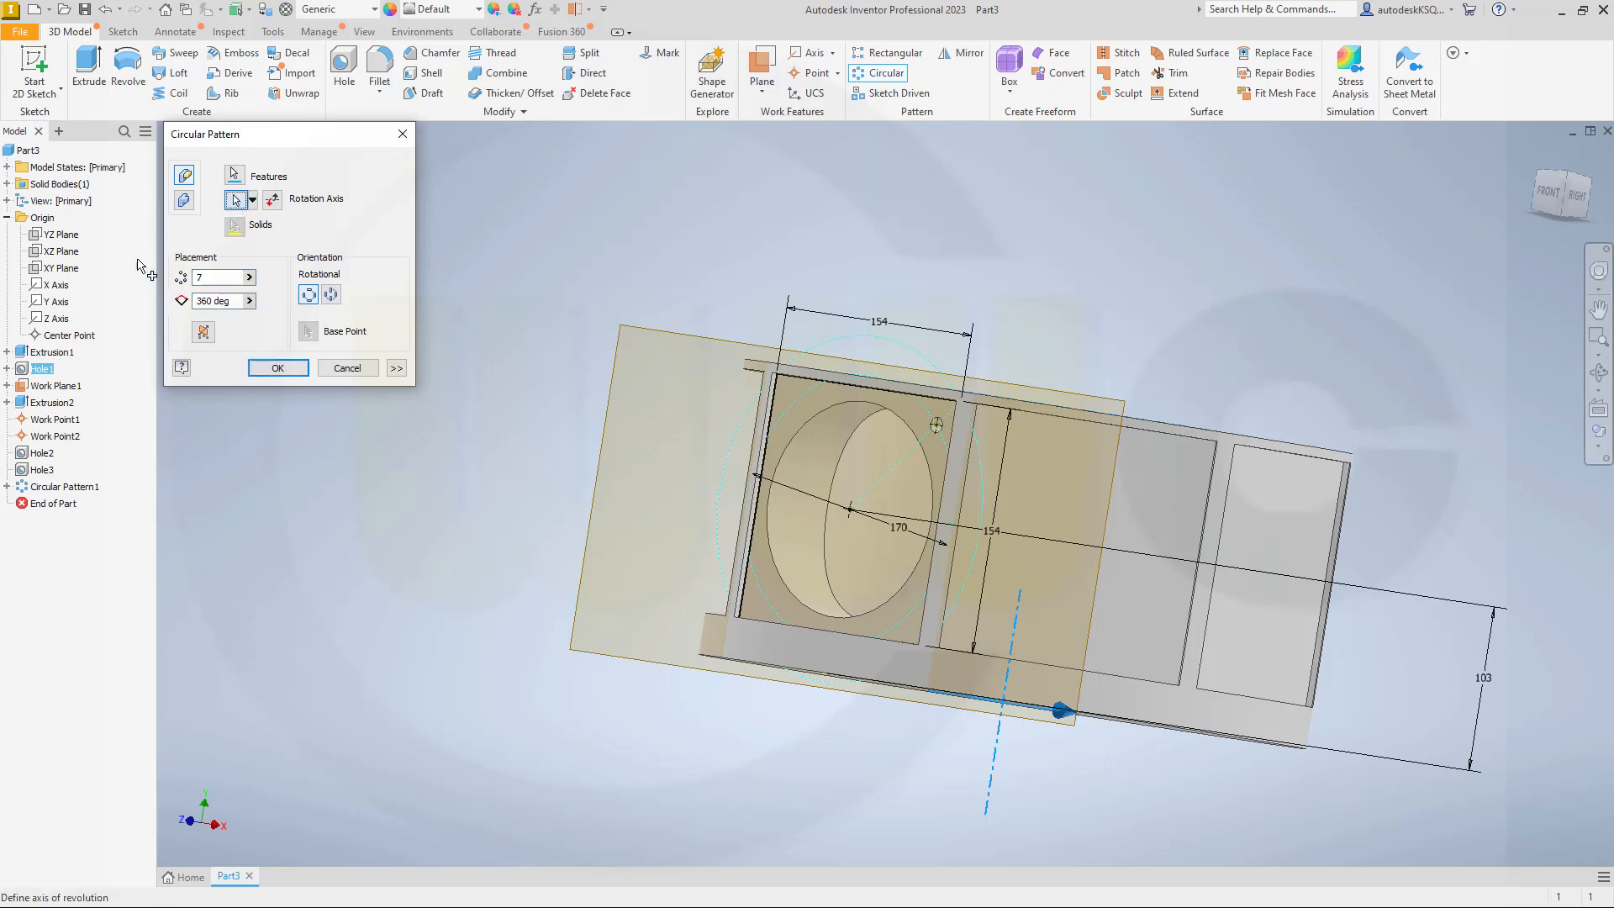
click(60, 304)
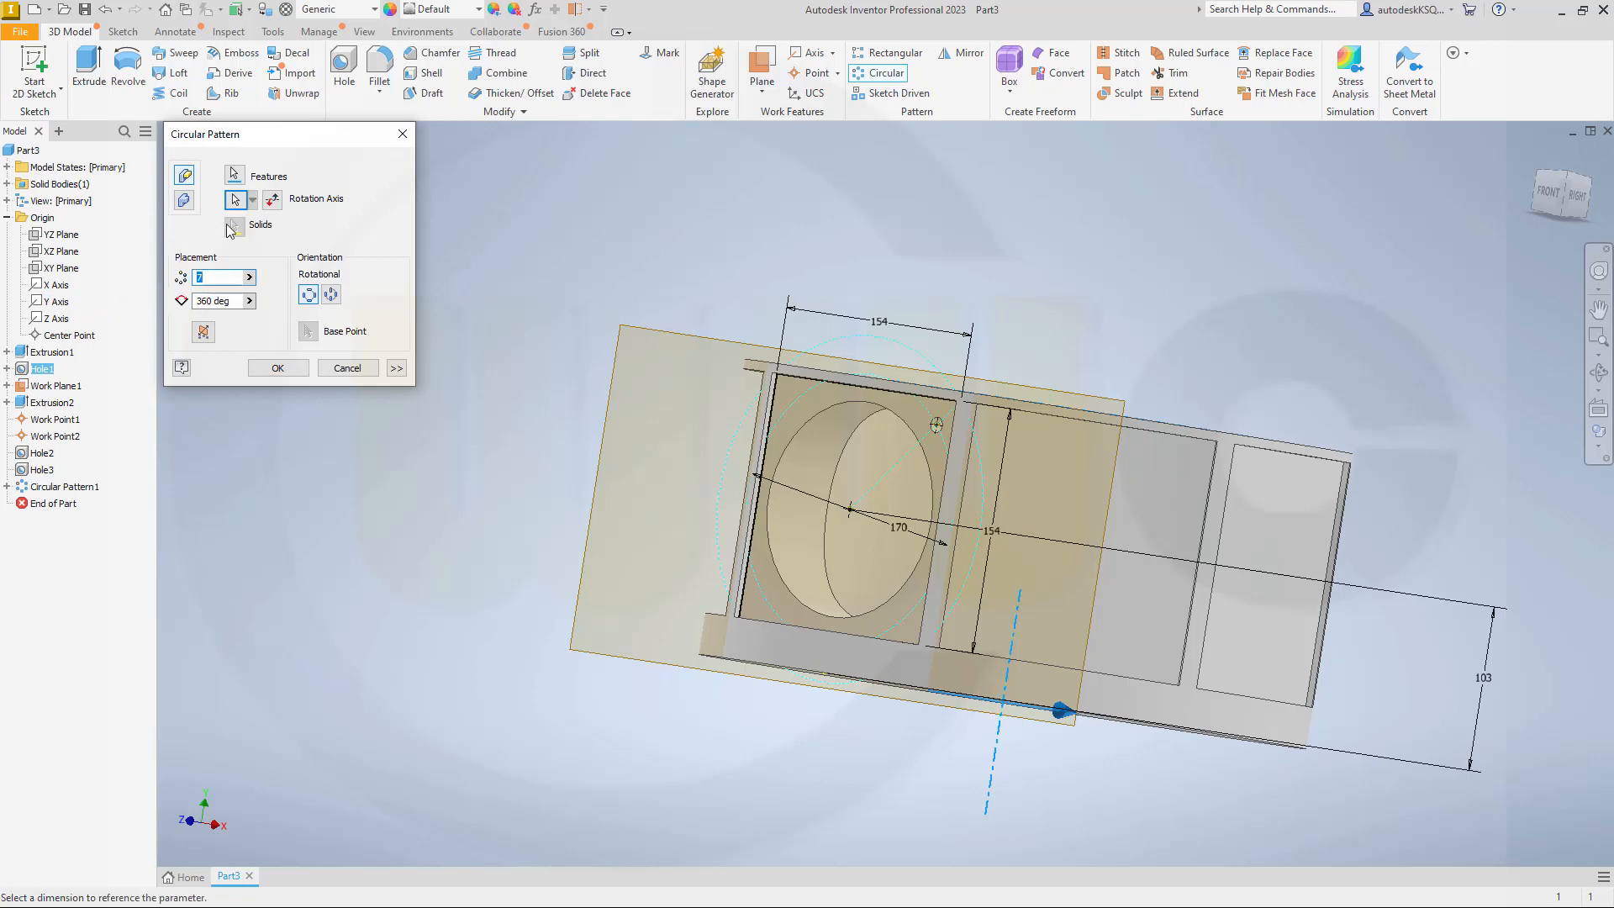
click(34, 304)
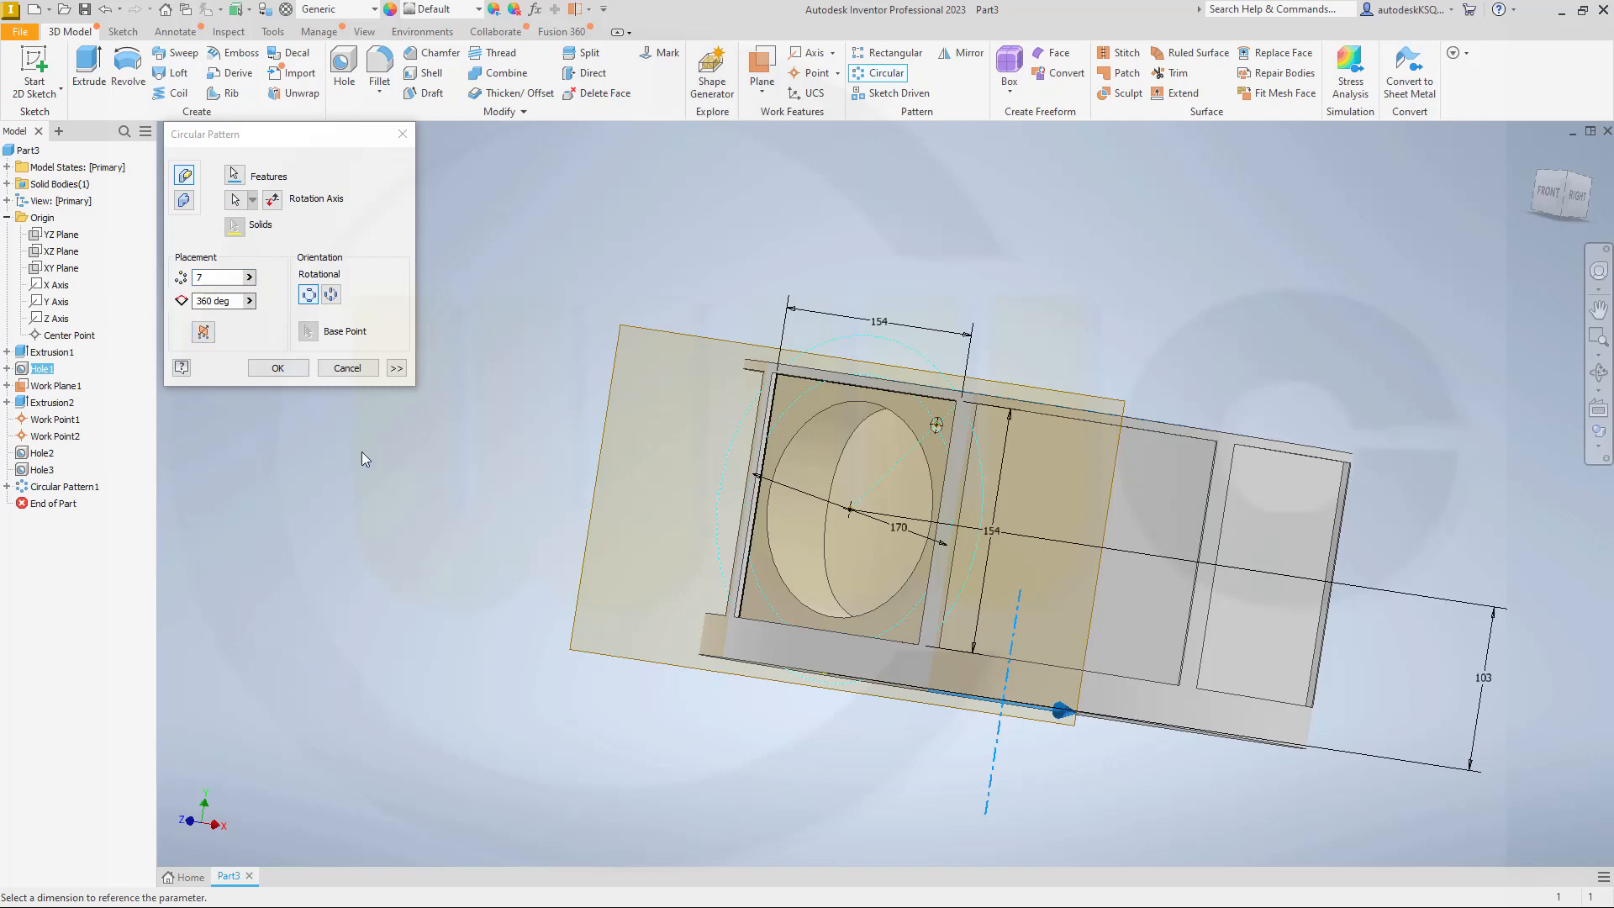
mouse_move(361, 451)
middle_down()
mouse_move(443, 465)
mouse_move(421, 471)
mouse_move(443, 458)
middle_up()
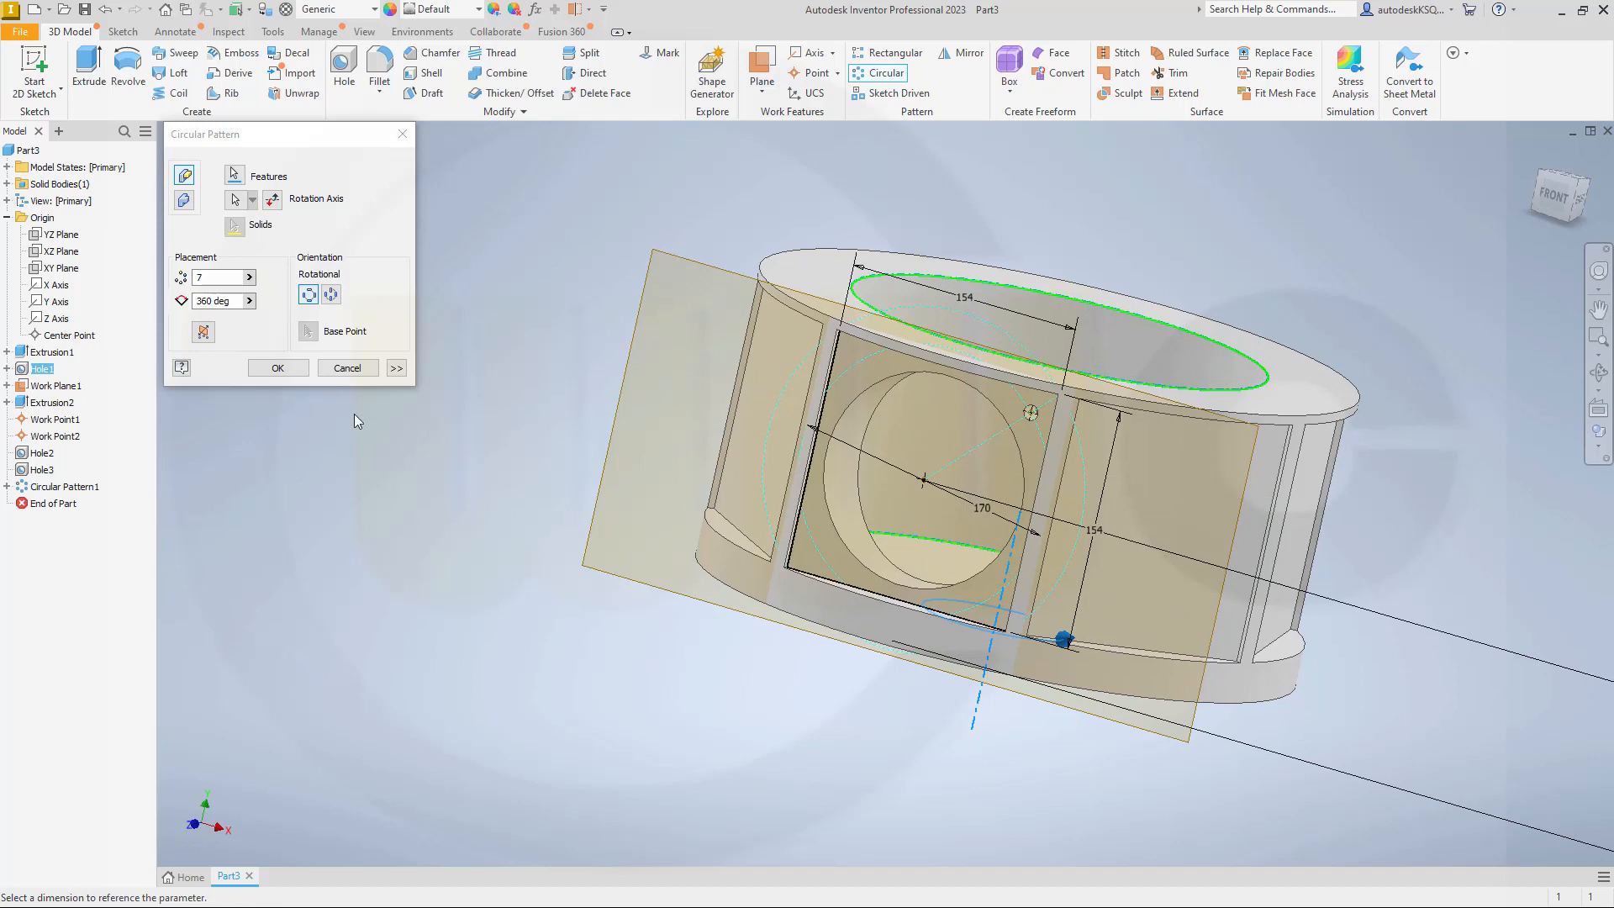
click(395, 374)
click(395, 370)
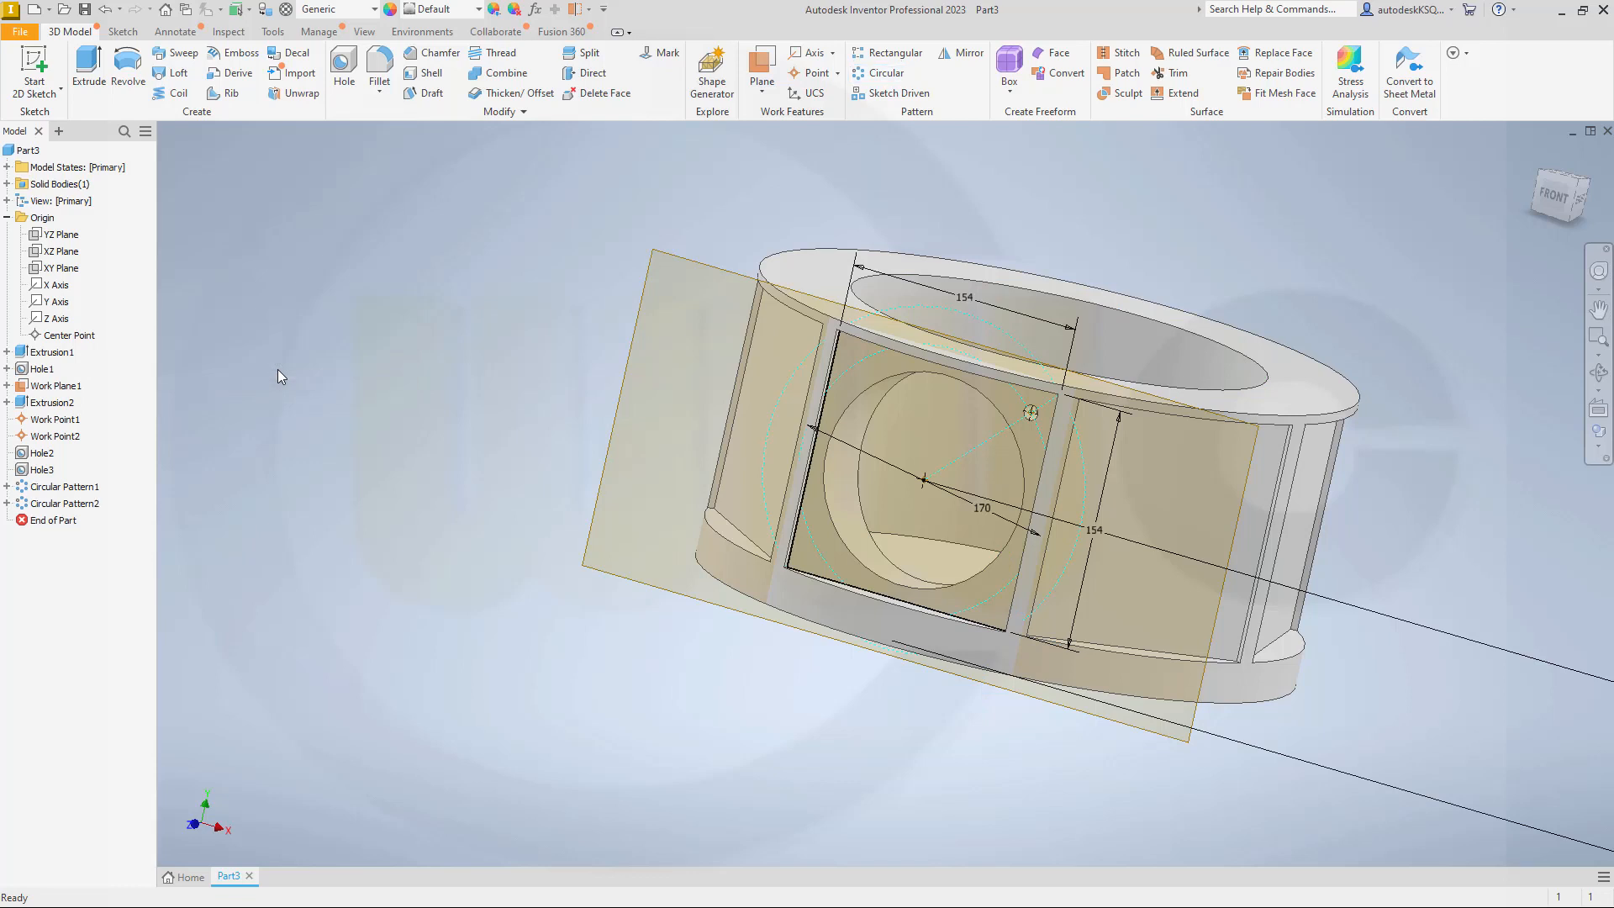
Step: Edit the new circular pattern so that it repeats the 136 mm hole instead of the ring's central bore
double_click(54, 504)
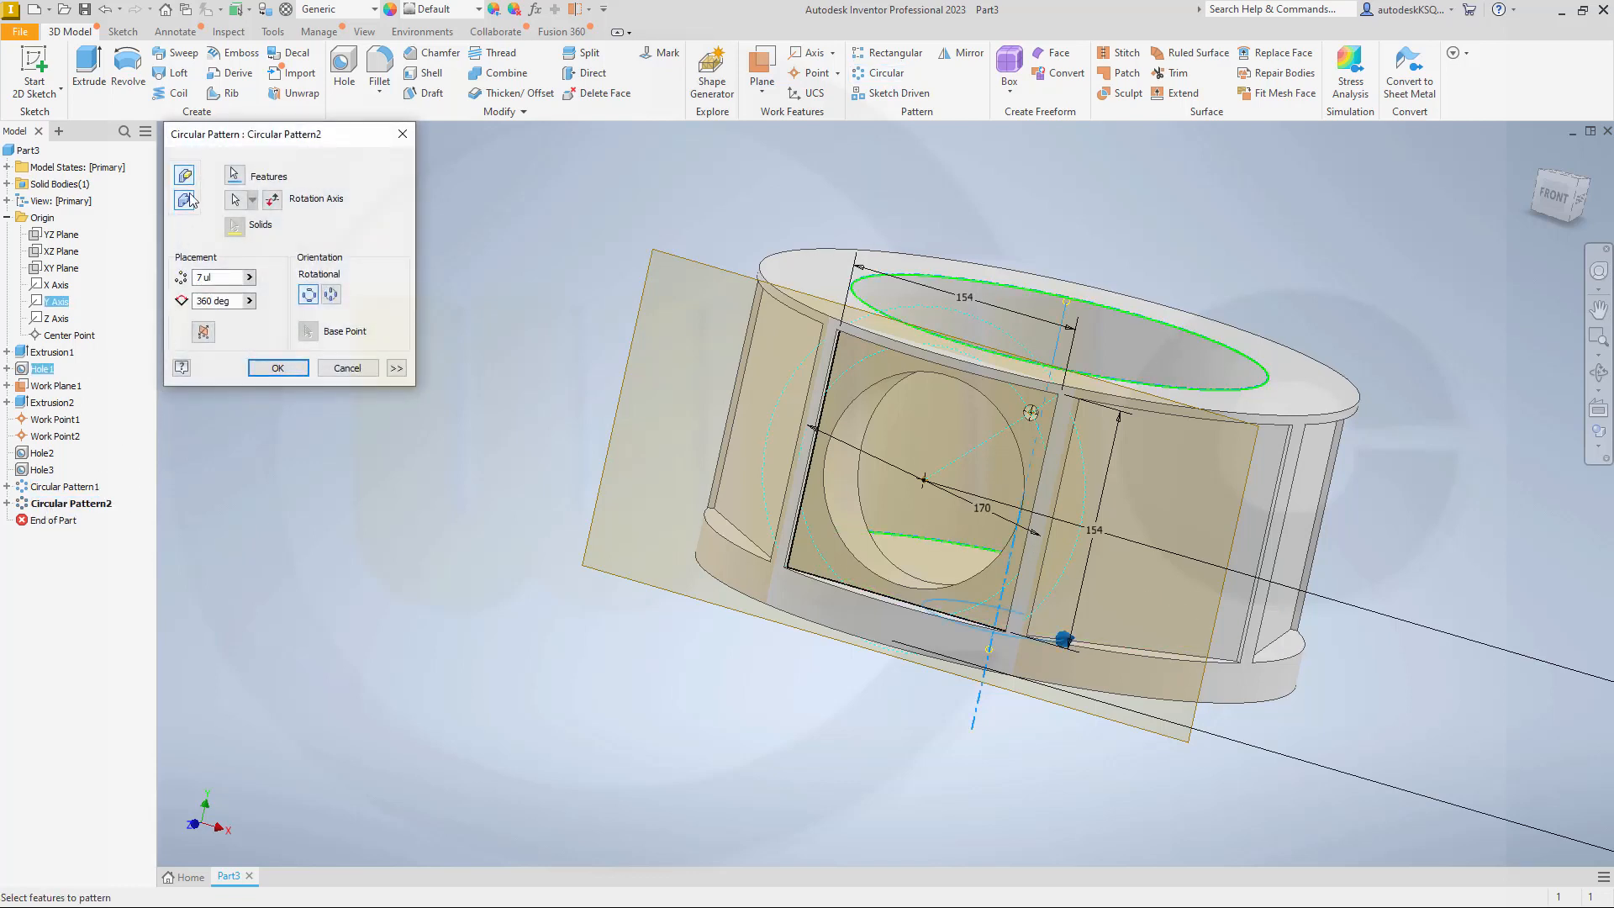
click(234, 175)
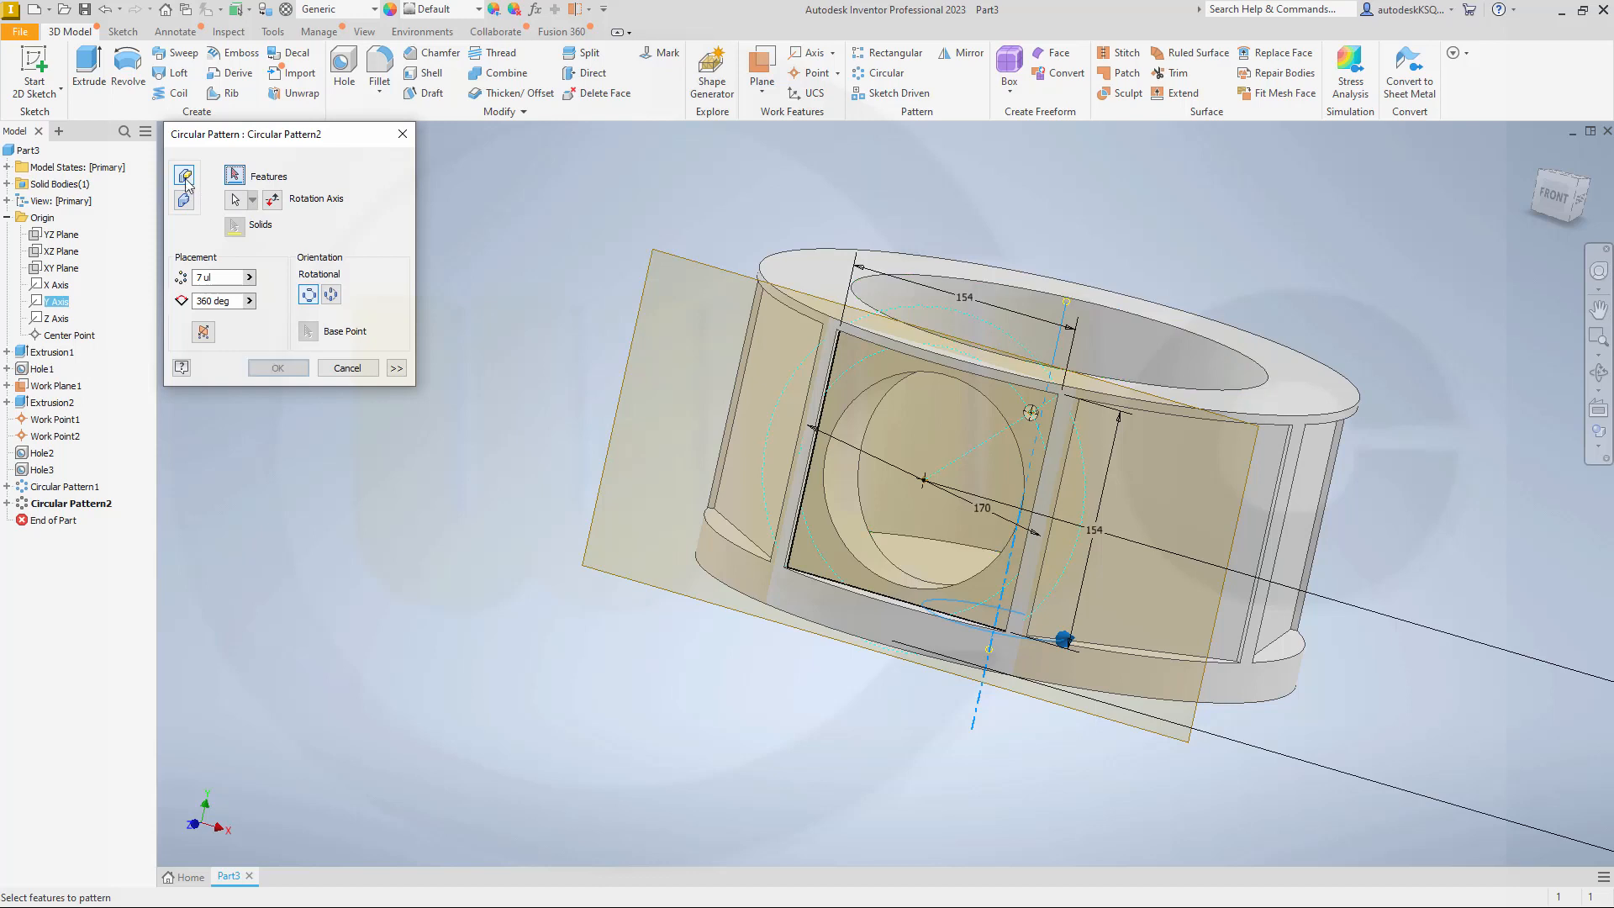
click(48, 455)
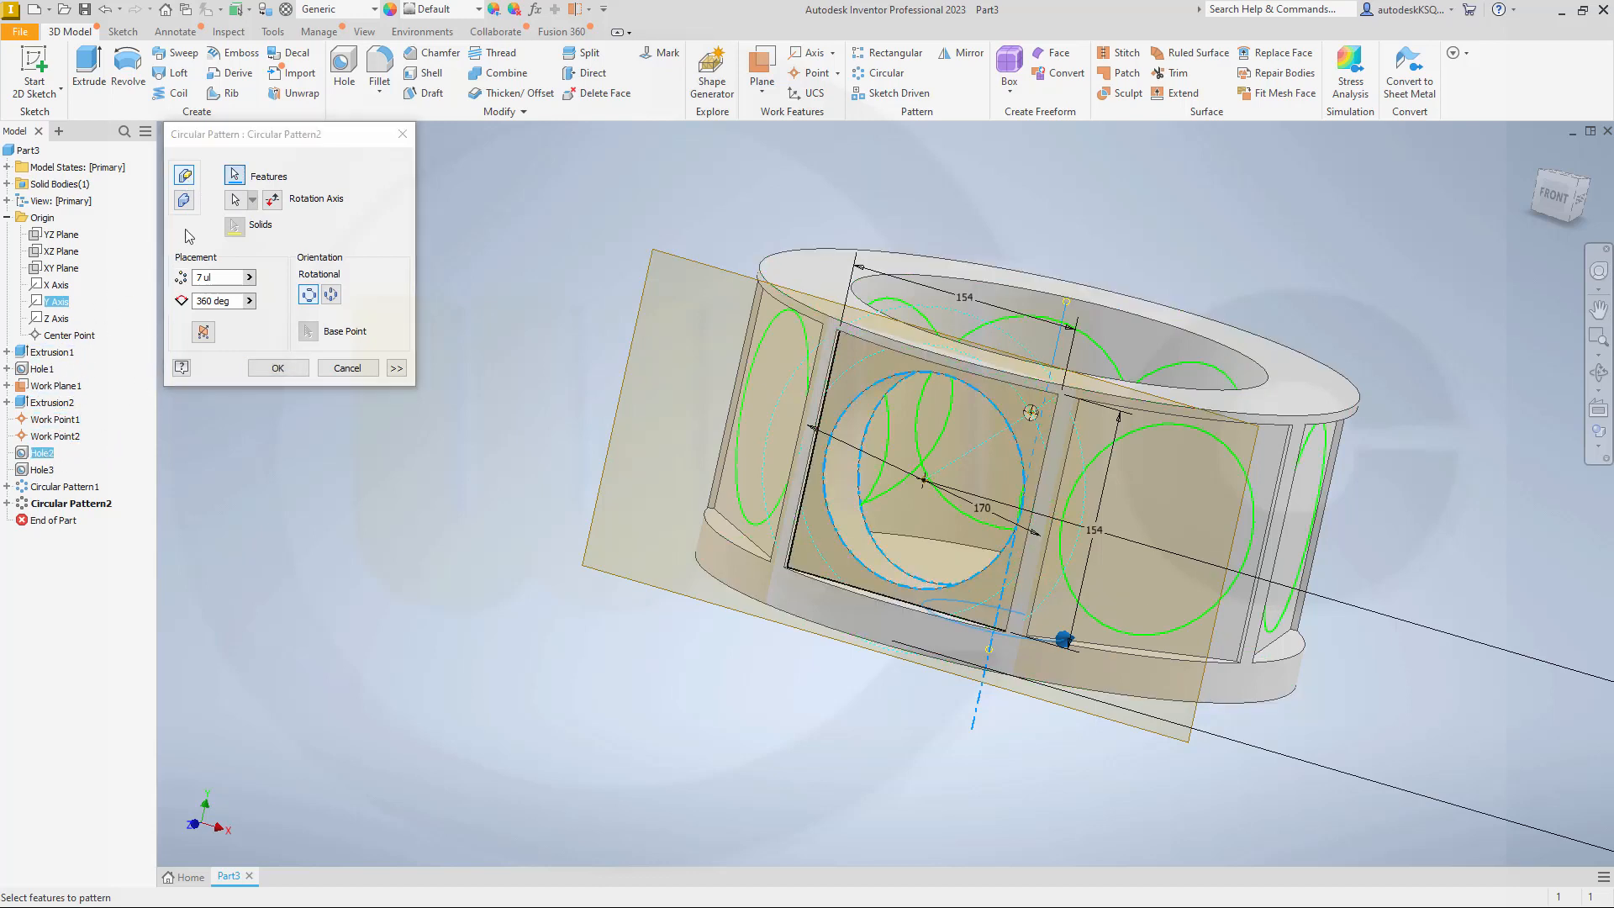
click(278, 369)
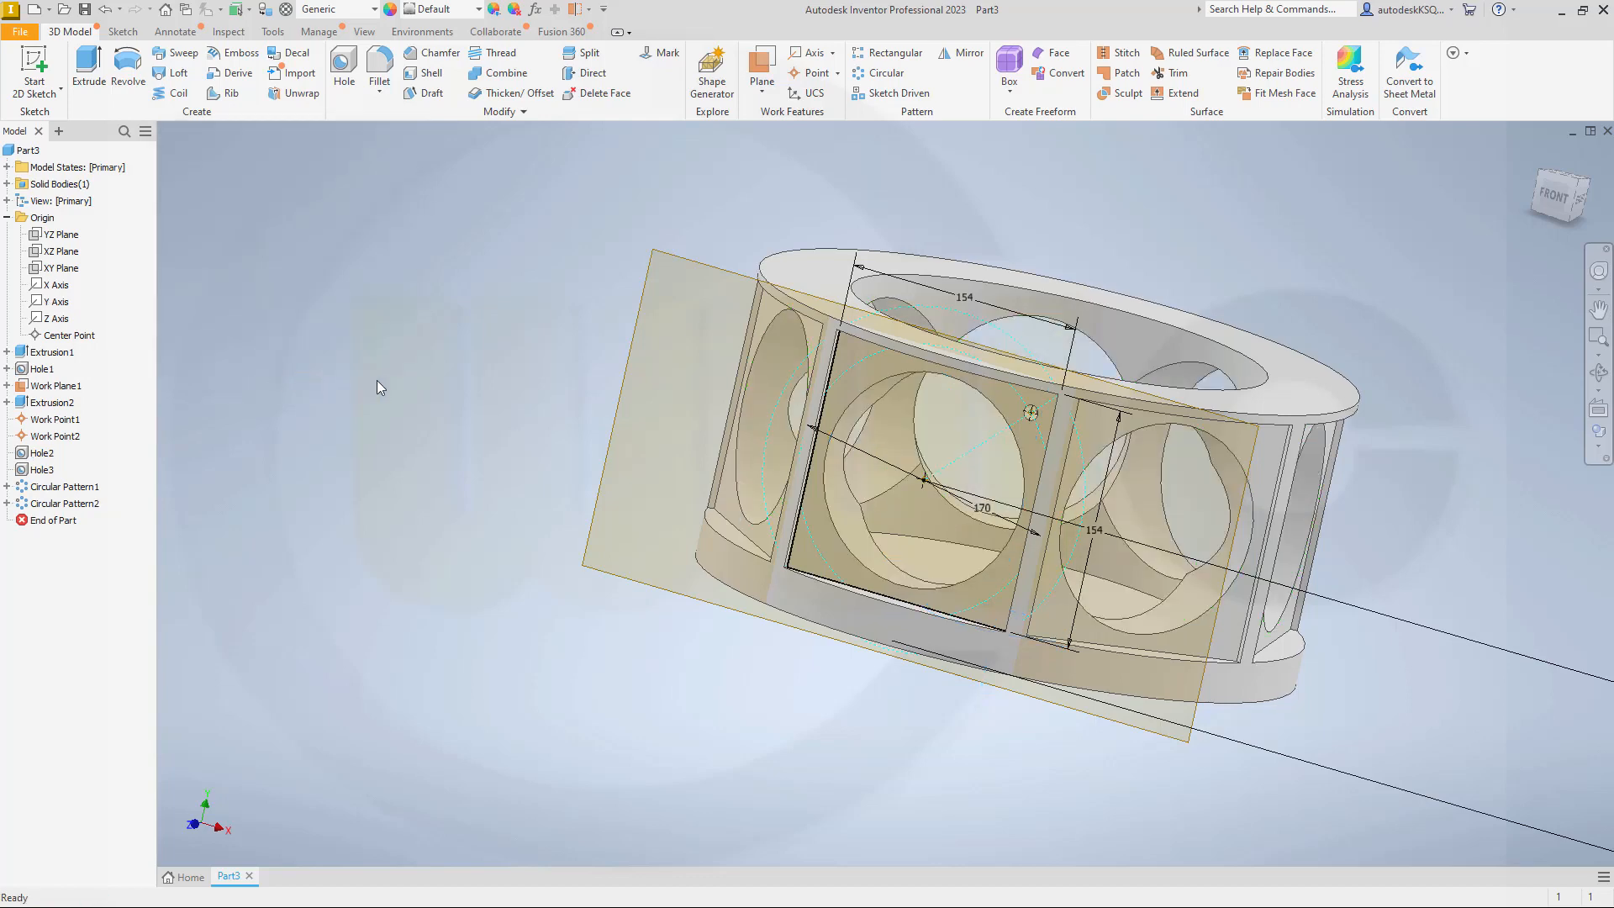
Step: Pattern the 10 mm corner hole circularly around the axis of the 136 mm bore with 4 occurrences over 360 degrees
middle_click(464, 422)
middle_click(464, 422)
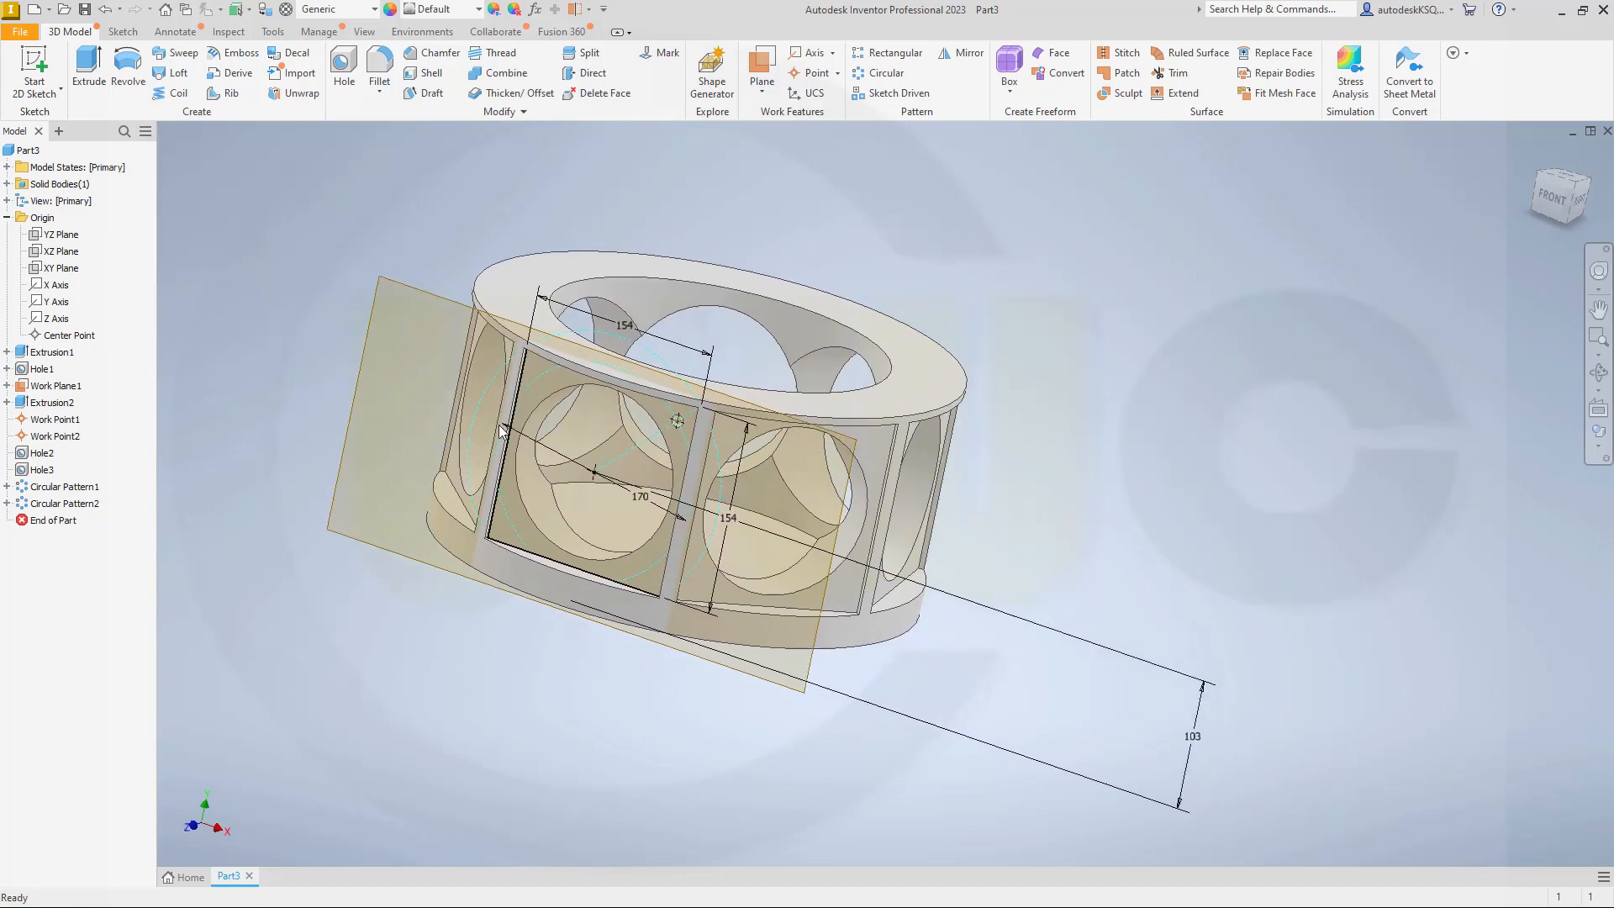
scroll(468, 392, down, 4)
scroll(467, 390, up, 2)
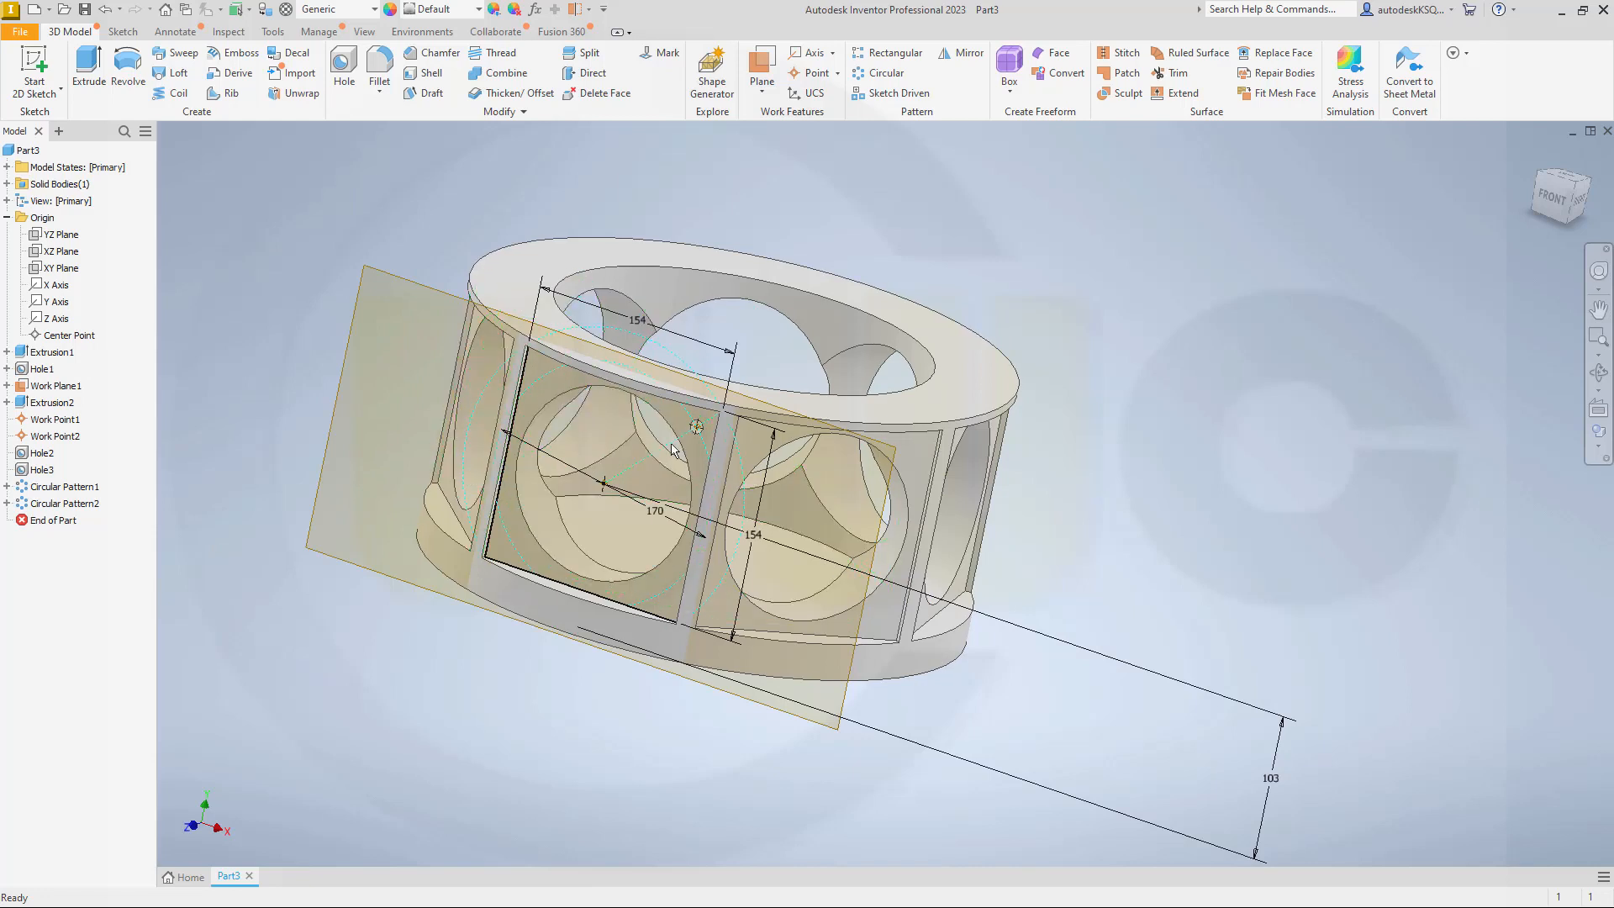
click(715, 256)
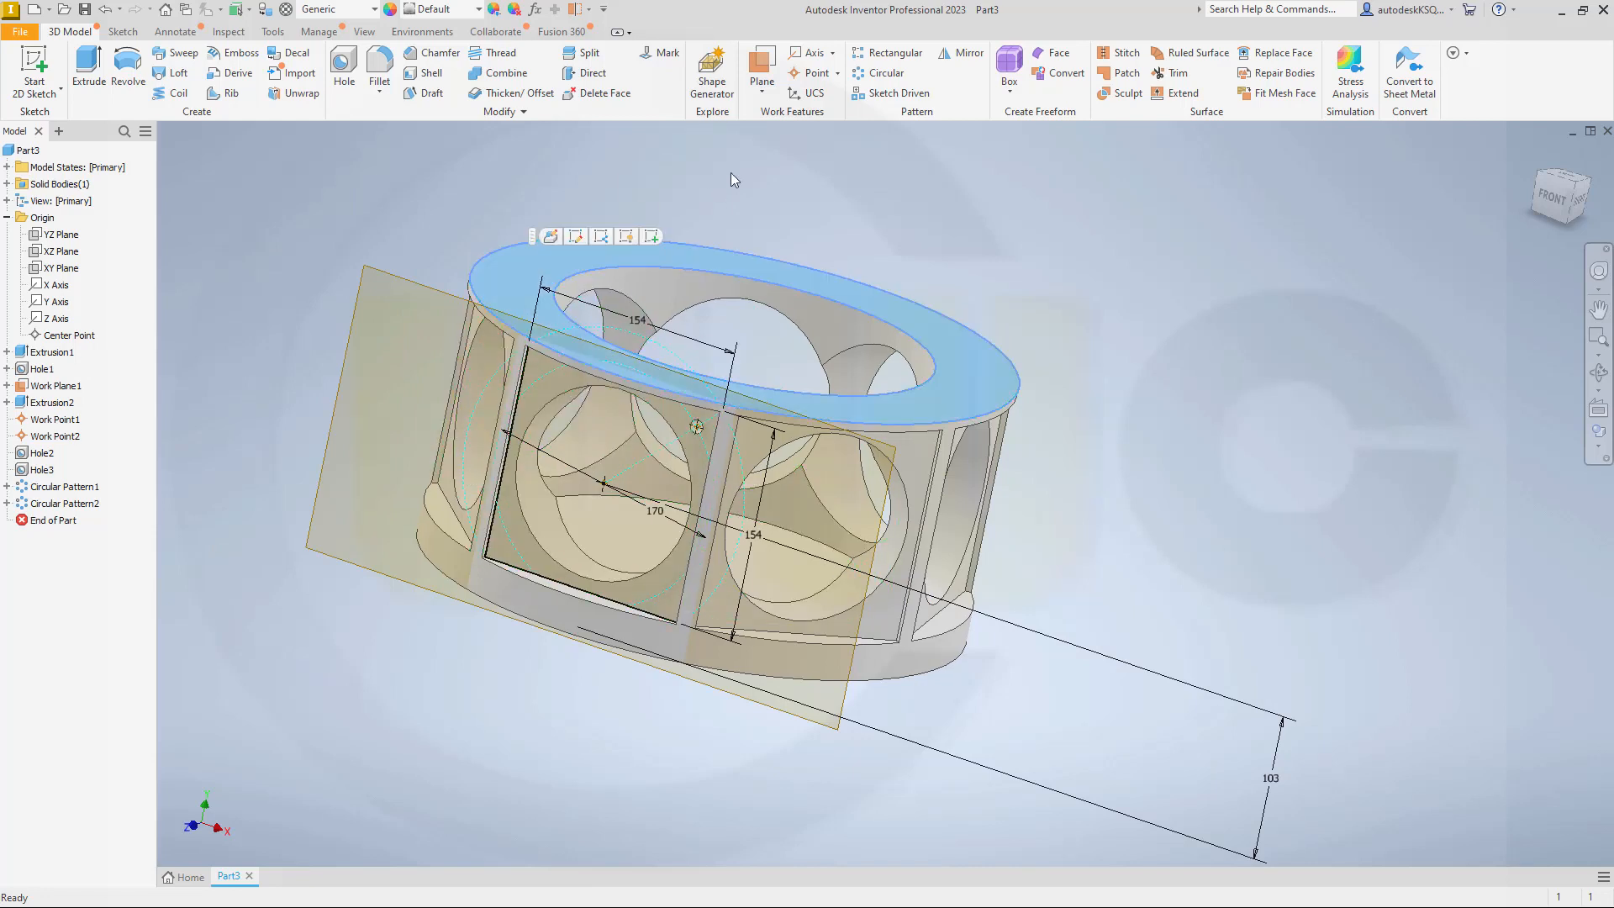
click(885, 73)
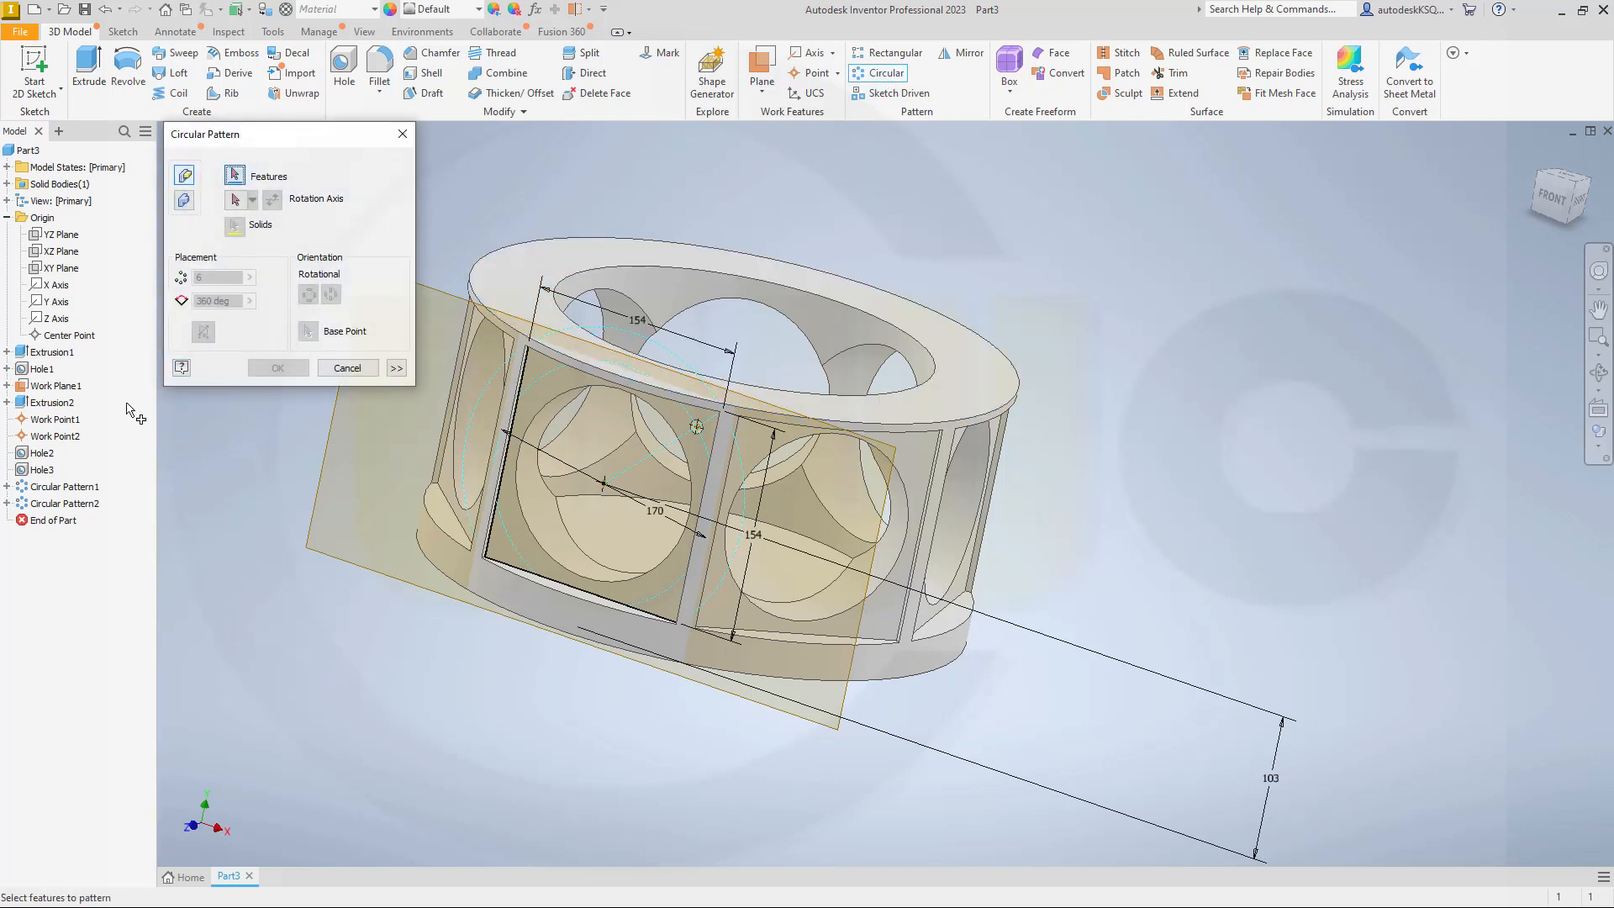
click(49, 470)
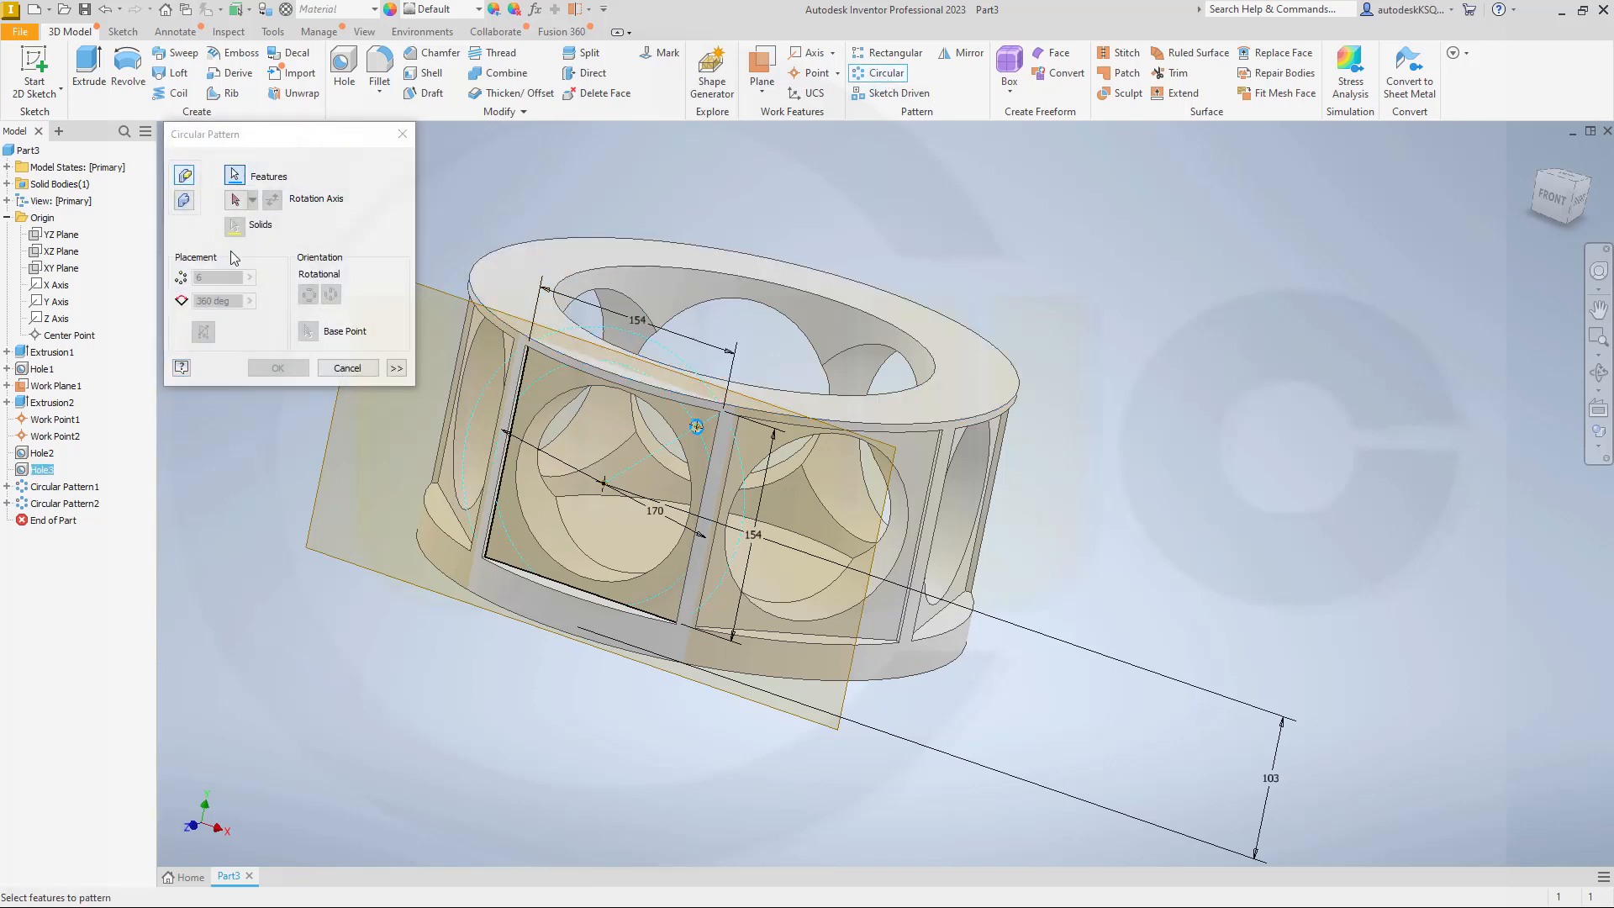
click(236, 200)
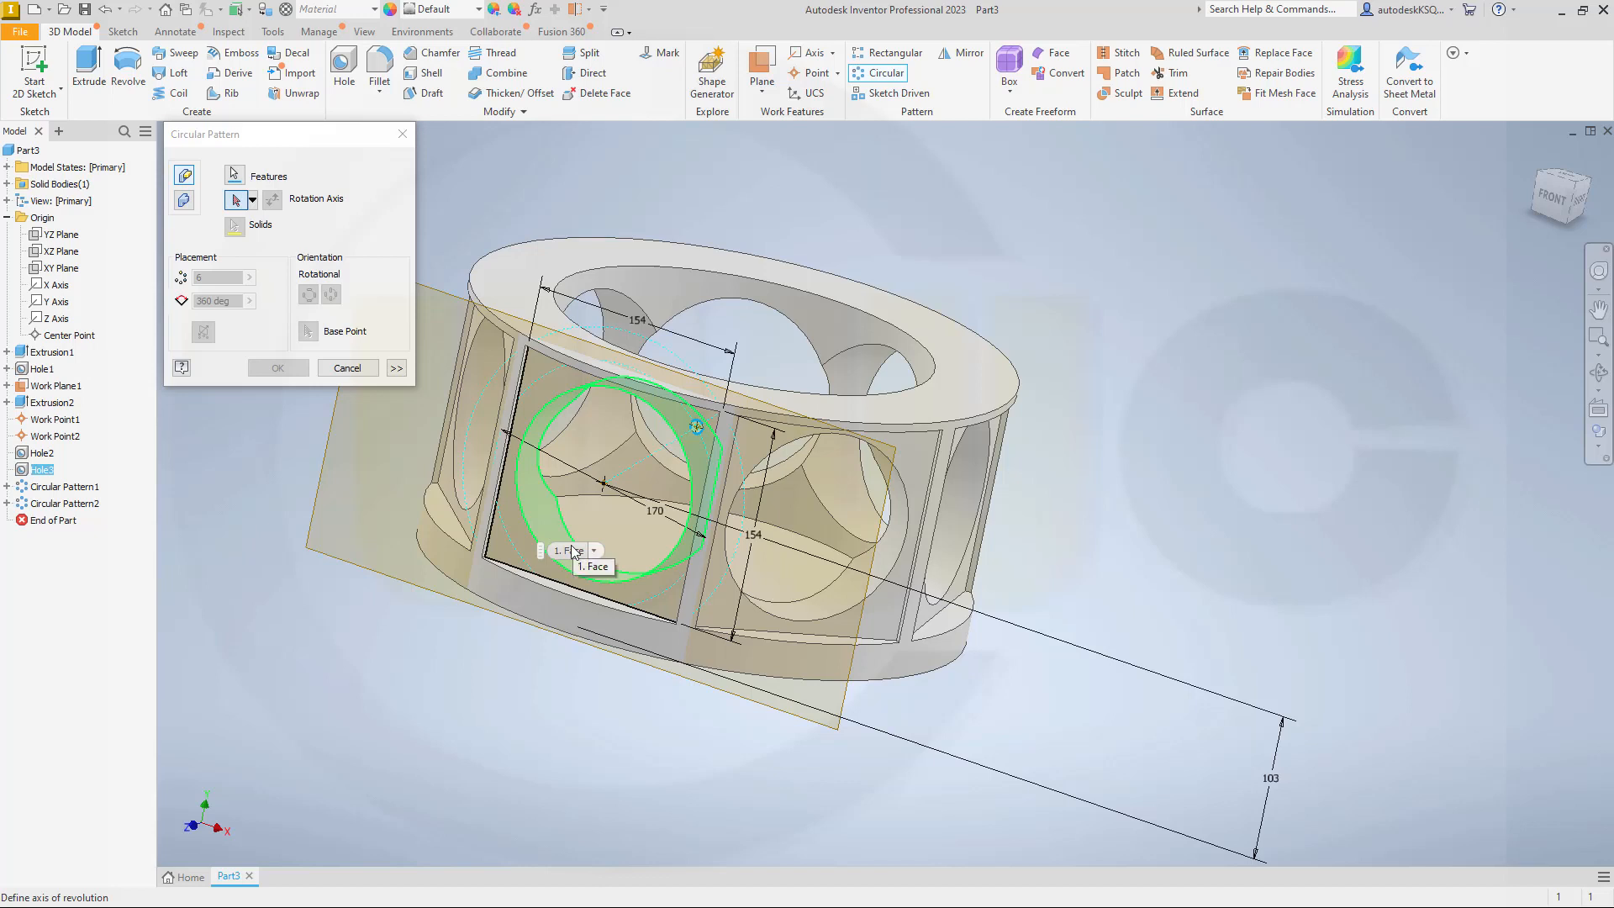
click(572, 548)
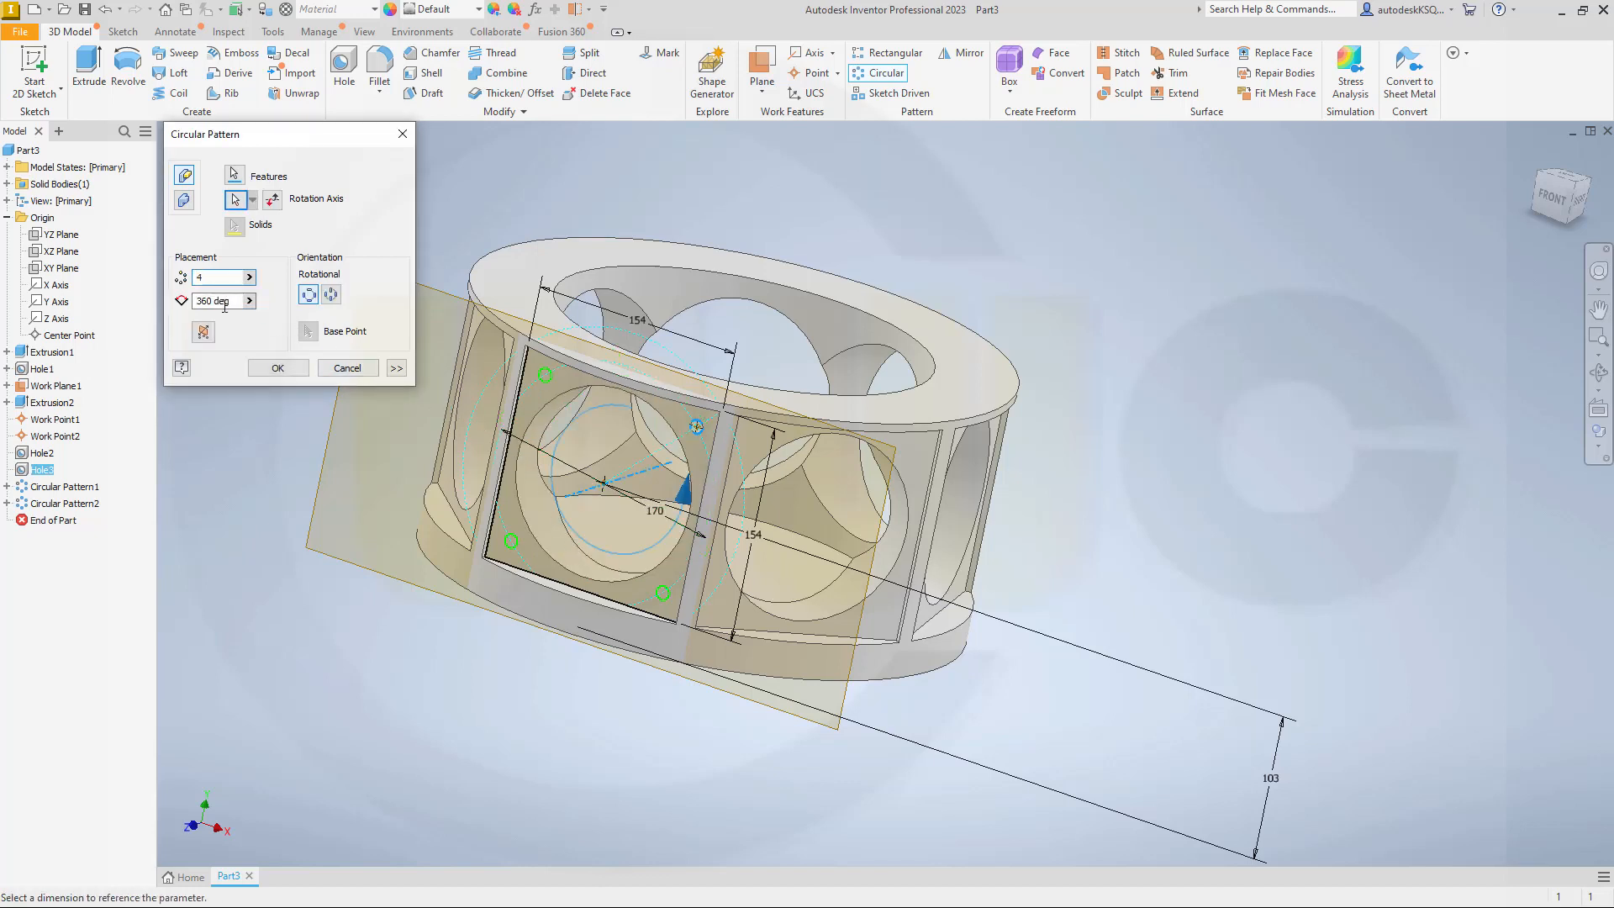
click(274, 369)
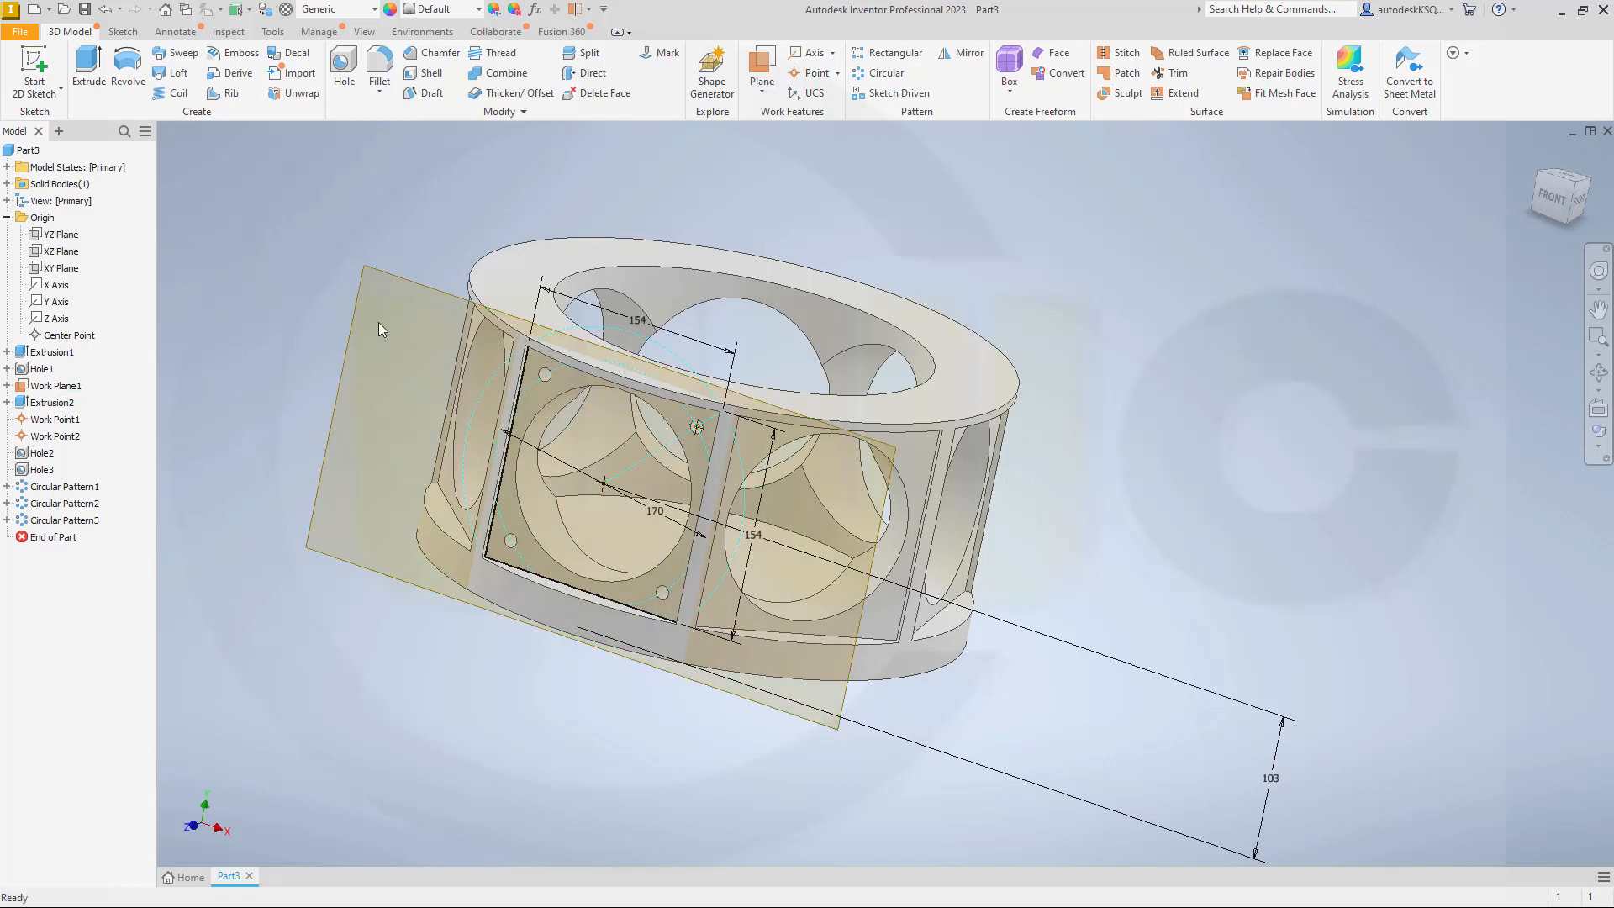
Step: Hide the front work plane and pattern the corner hole with its four-hole pattern about the Y axis, 7 occurrences over 360 degrees
right_click(351, 337)
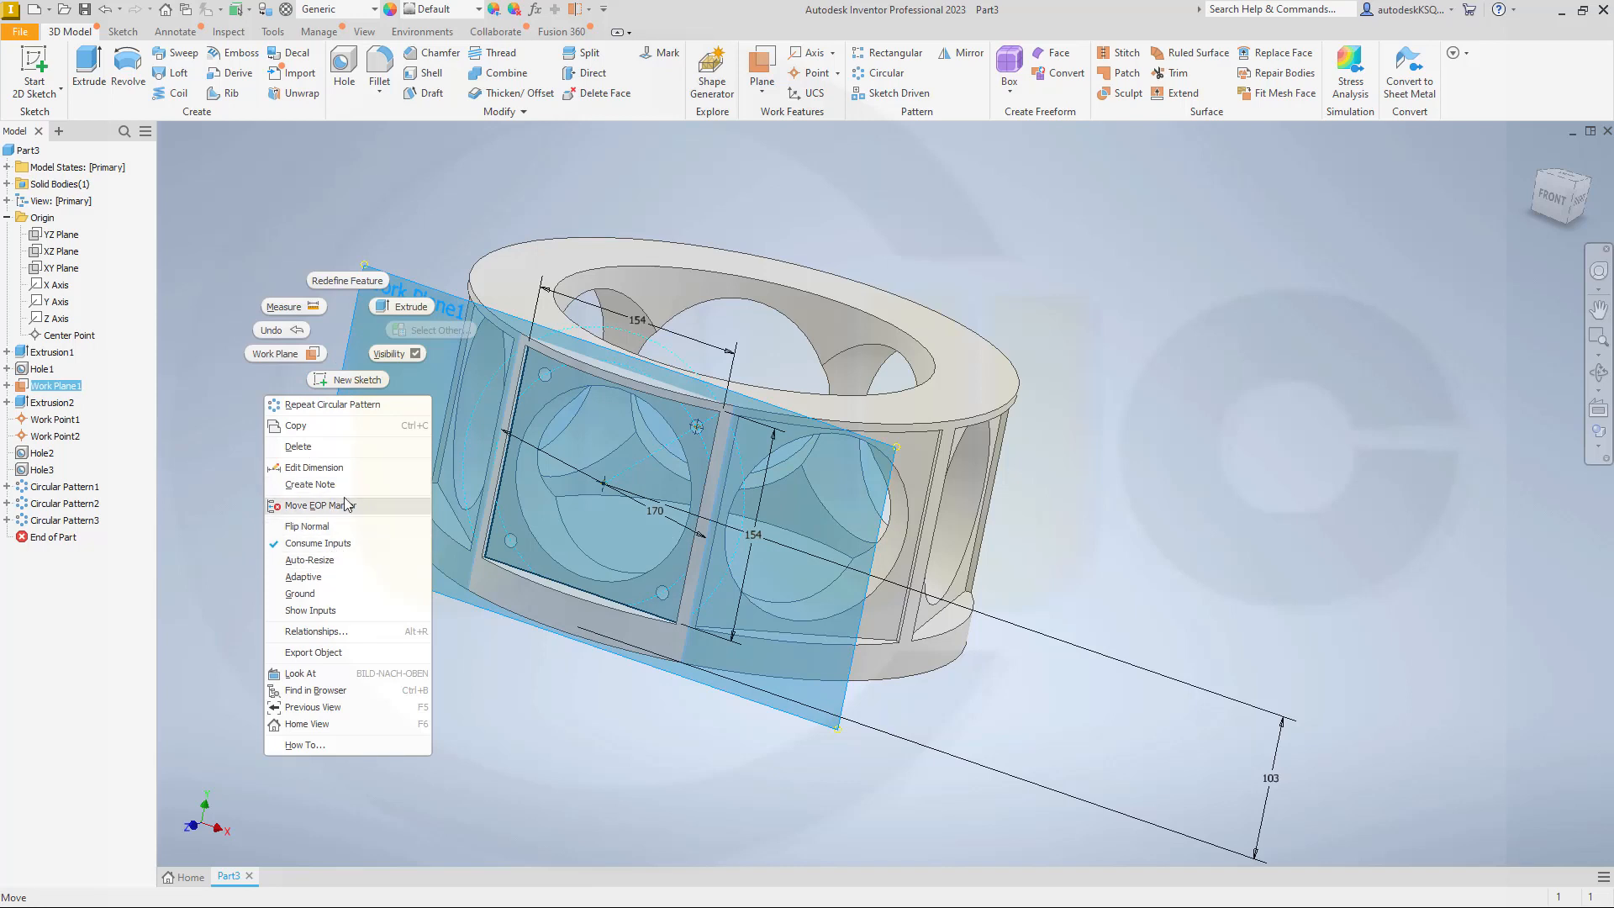
click(390, 358)
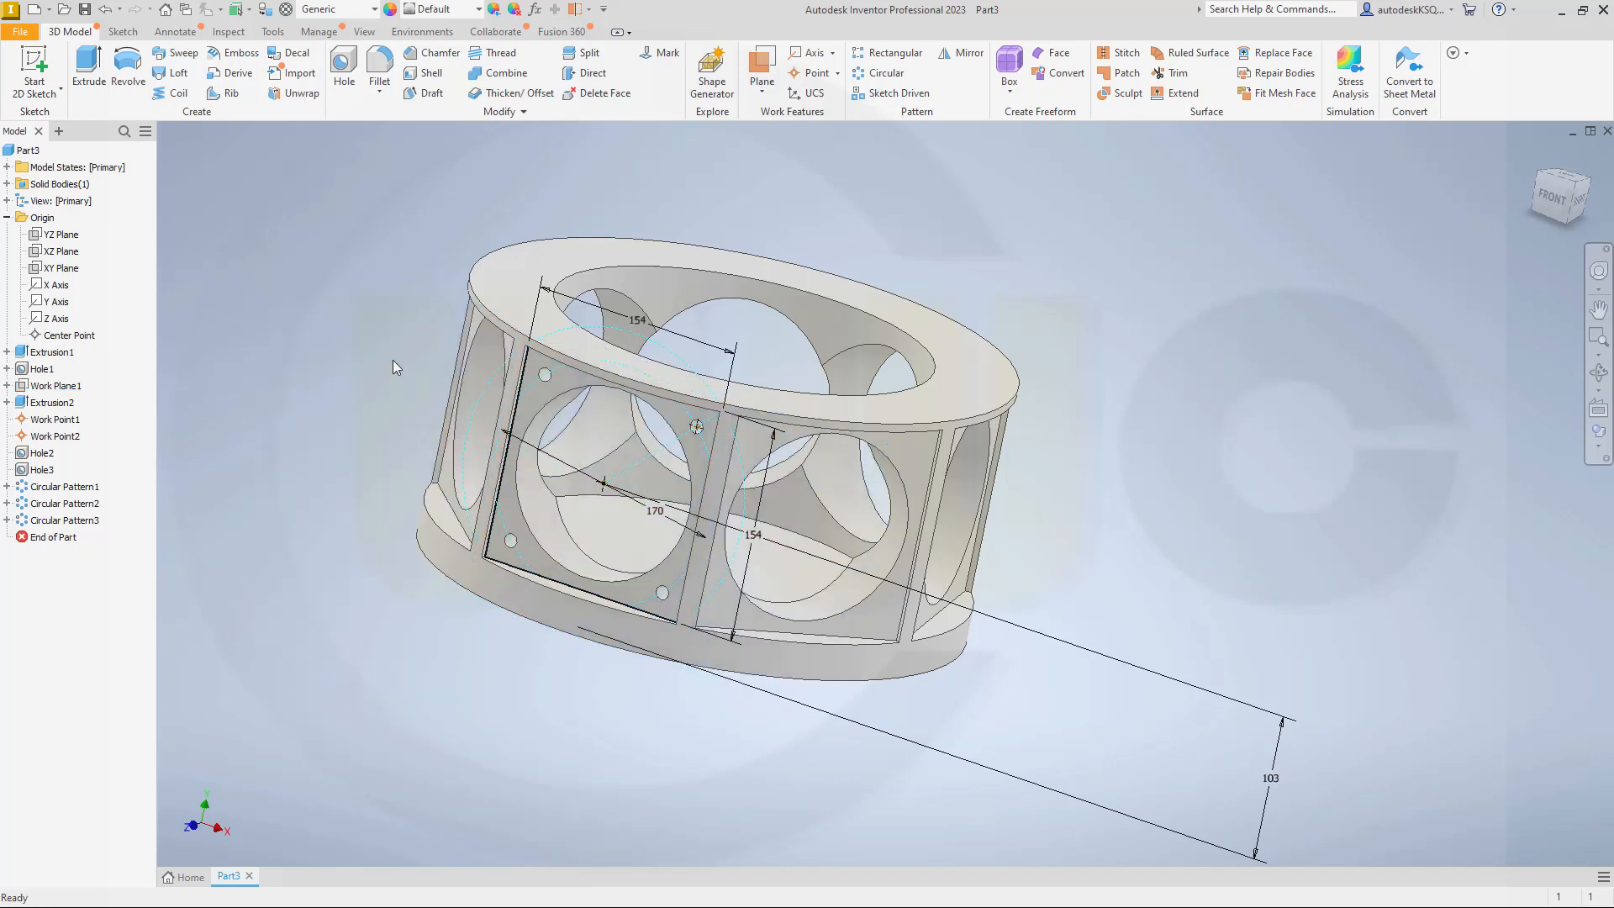
click(73, 526)
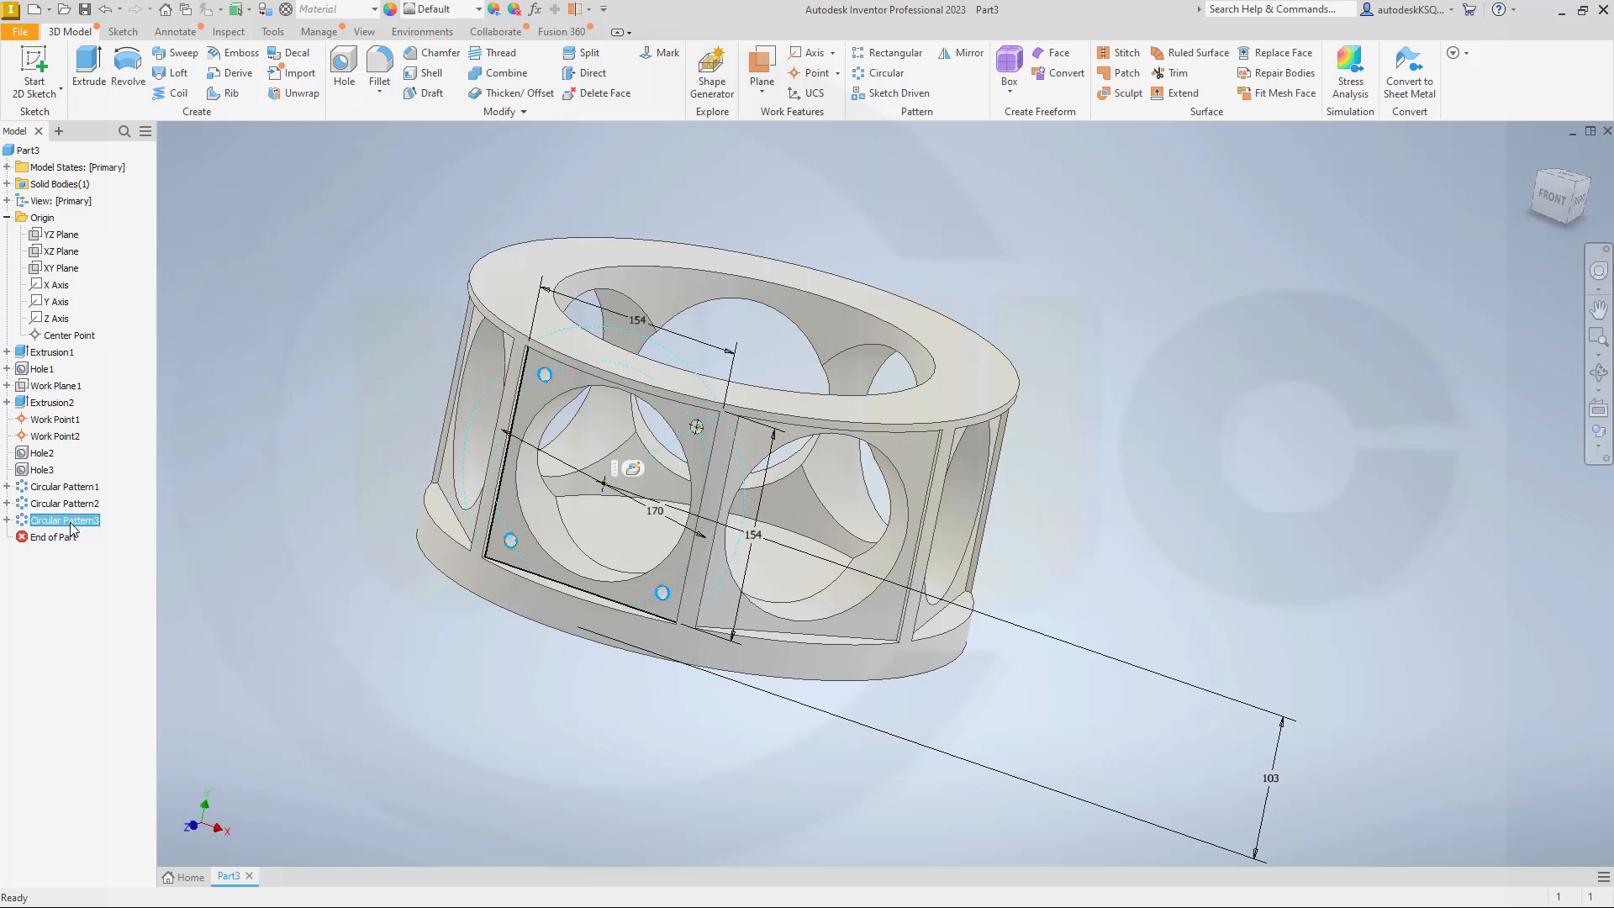
ctrl+click(44, 470)
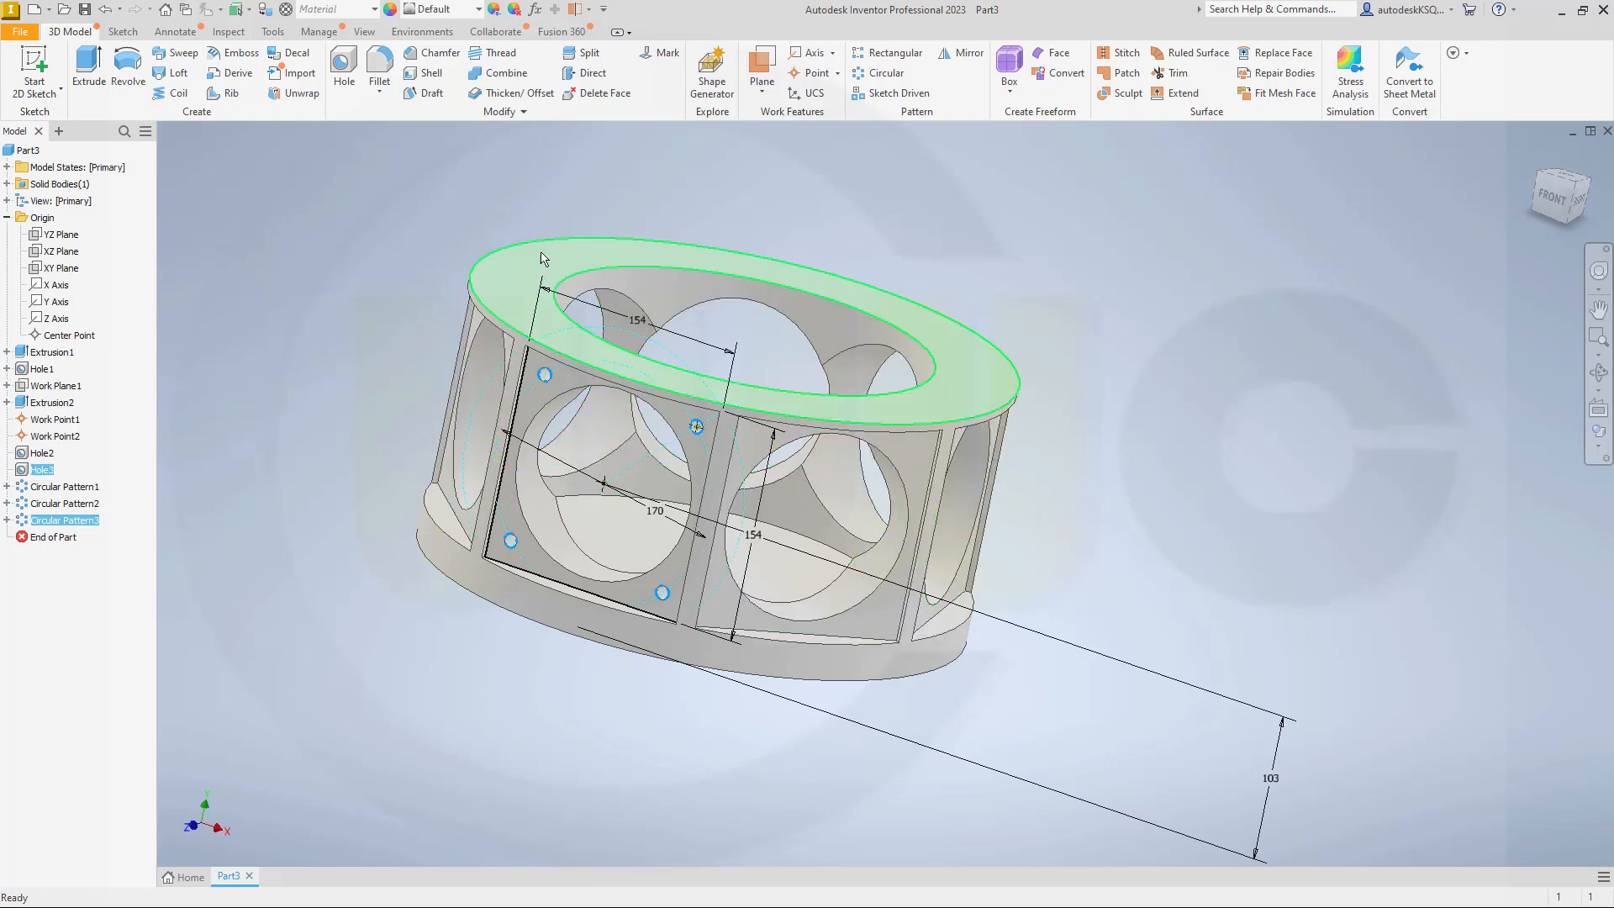
click(885, 74)
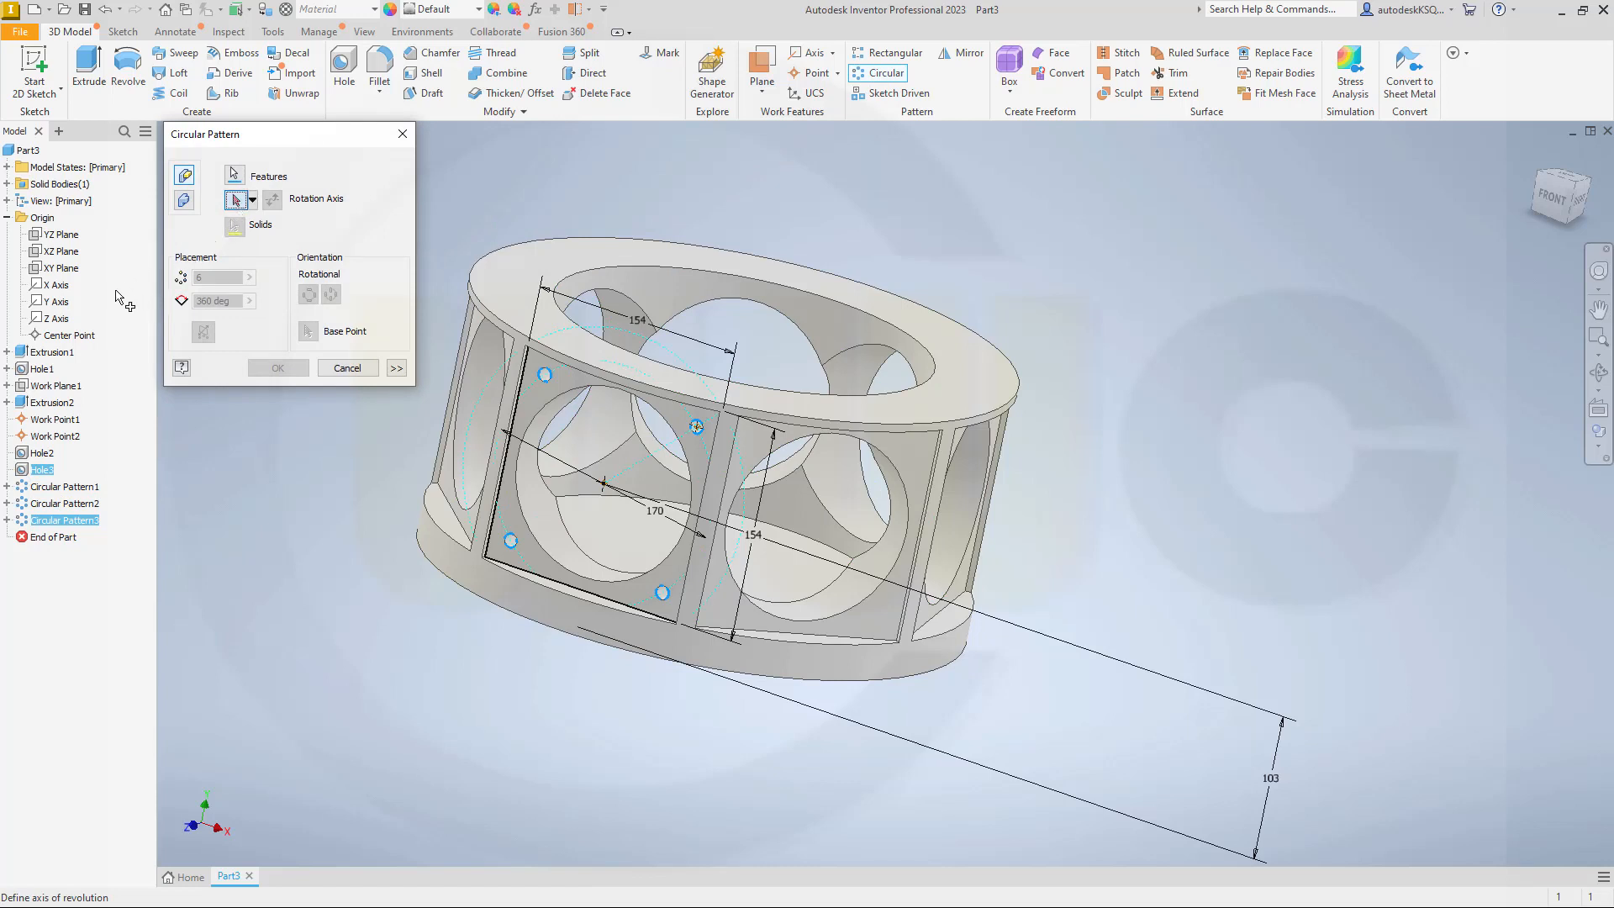
click(54, 309)
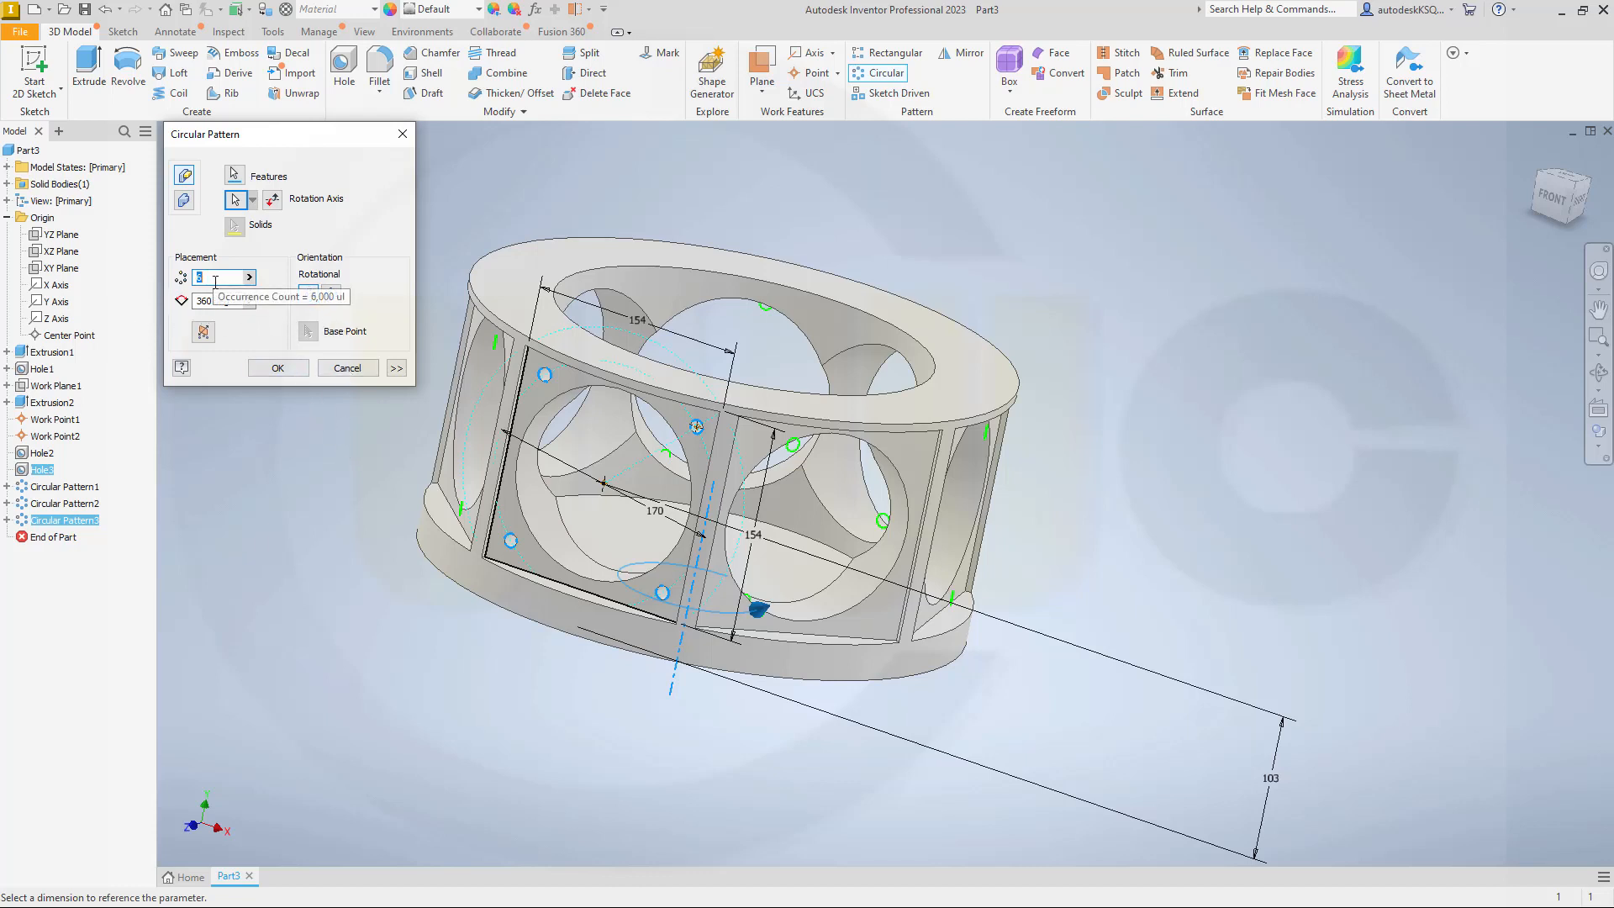
text(7)
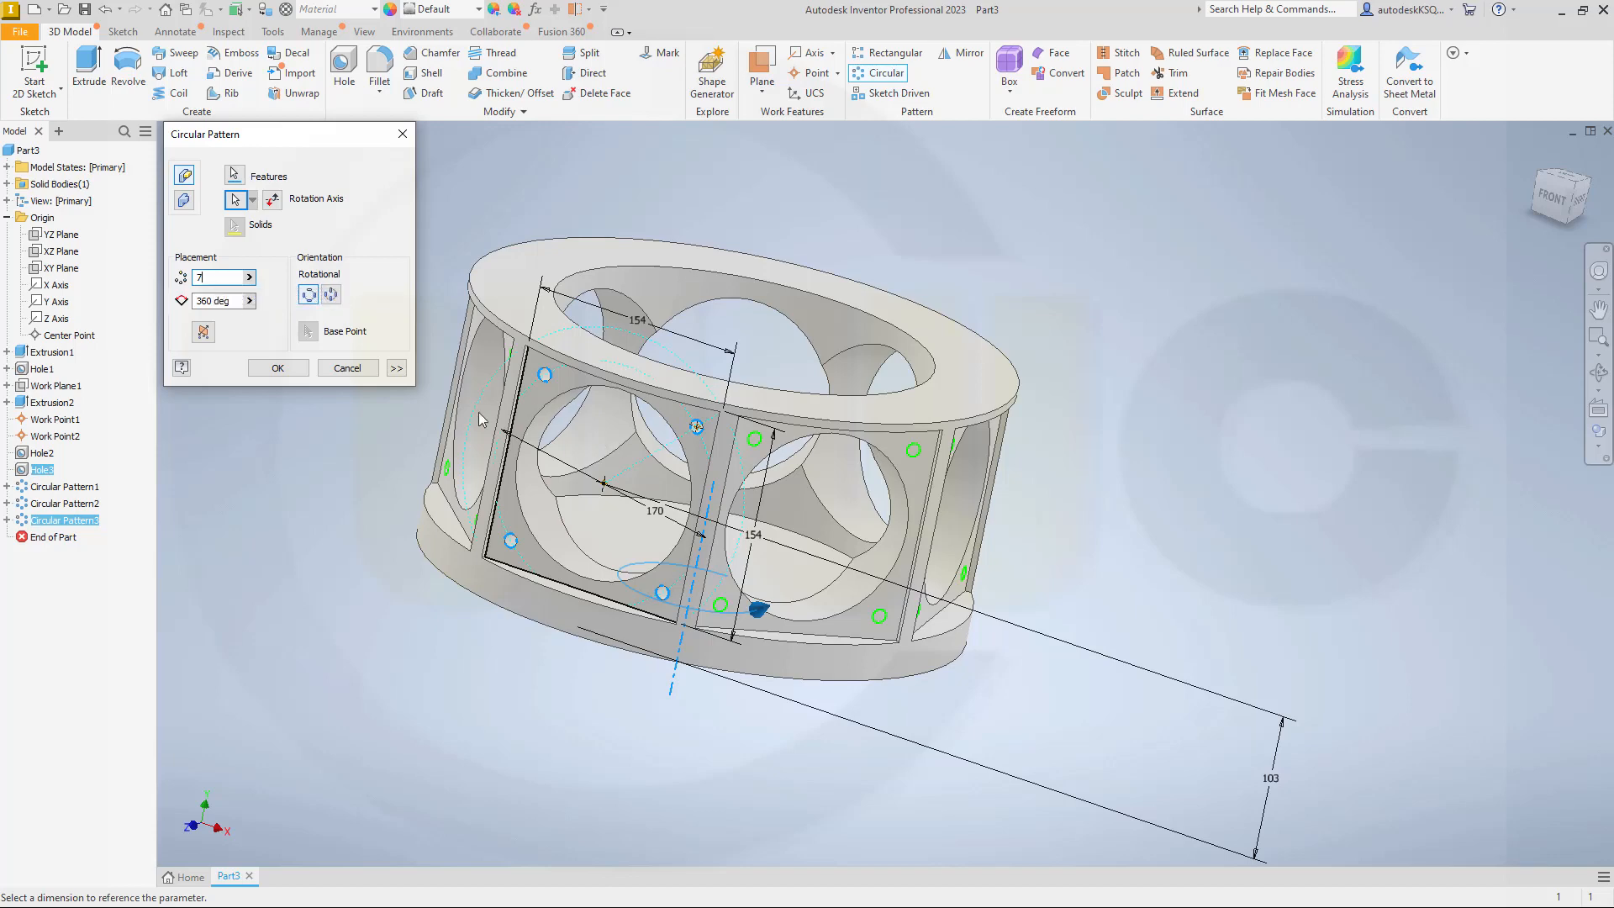
click(277, 367)
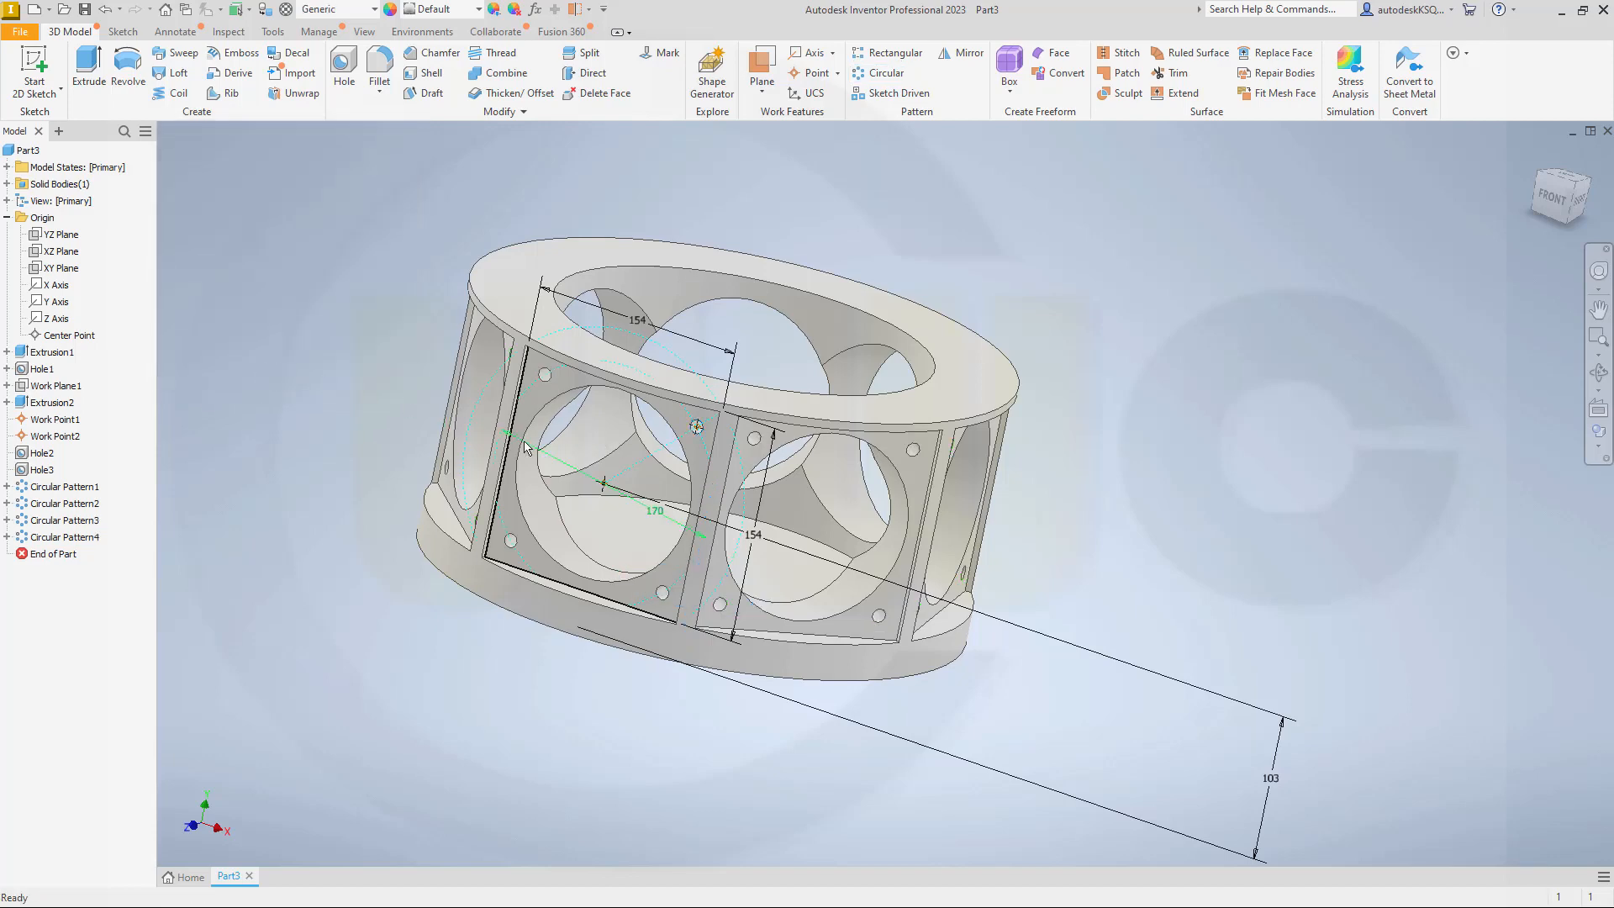
Step: Start a new sketch on the XY plane and slice the model graphics at the sketch plane
mouse_move(513, 454)
shift+middle_down()
mouse_move(472, 449)
mouse_move(375, 479)
mouse_move(303, 458)
mouse_move(432, 446)
mouse_move(492, 462)
shift+middle_up()
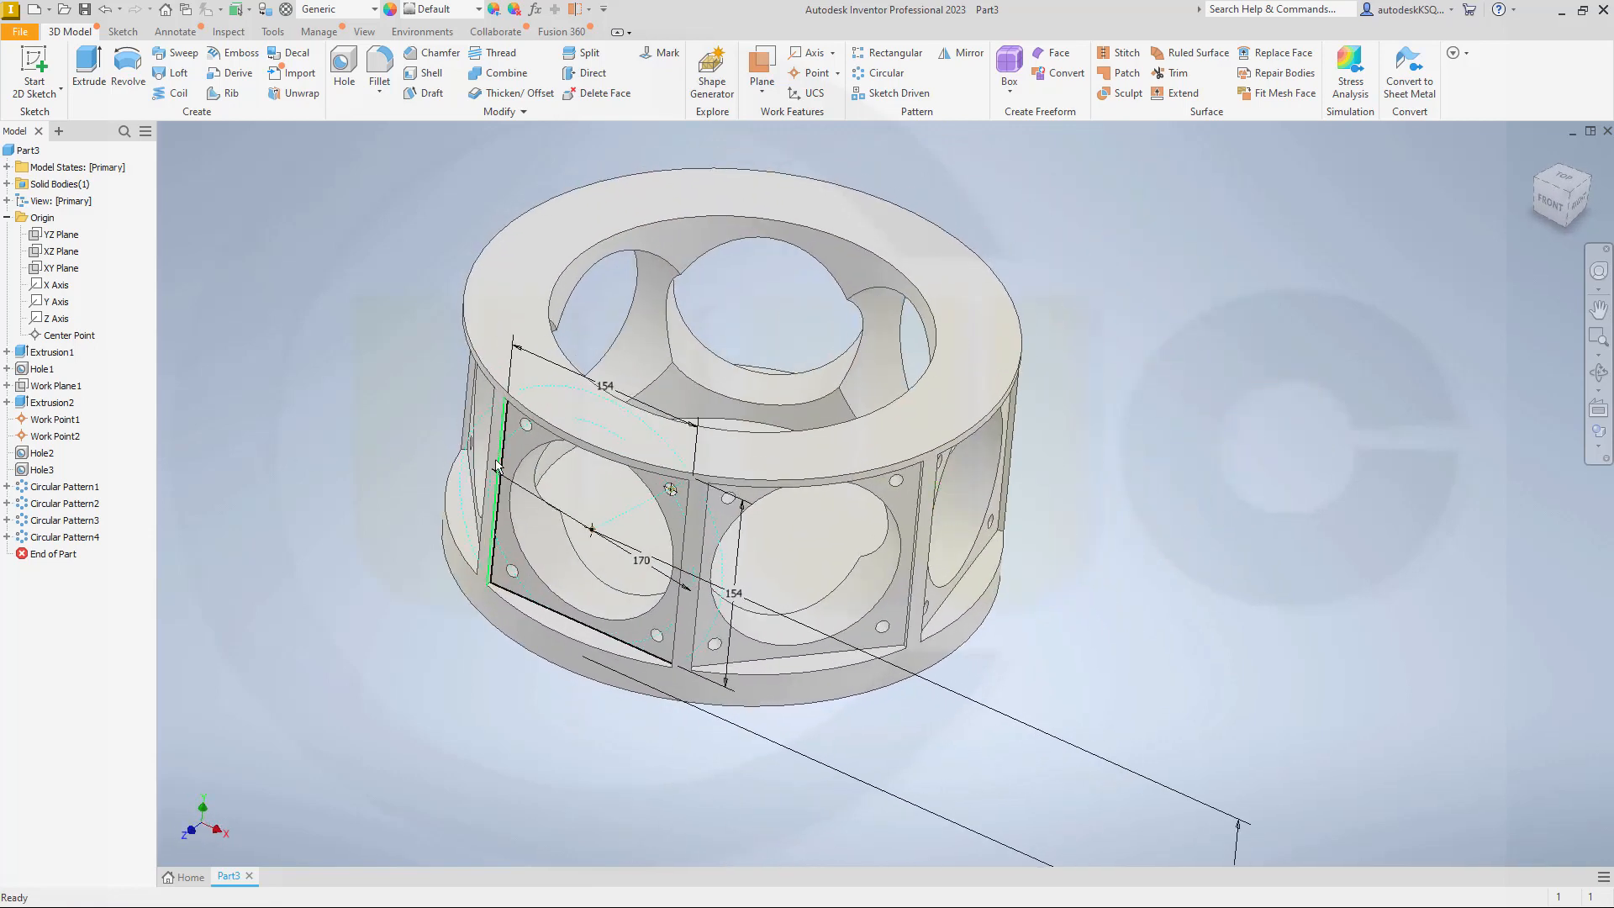
middle_drag(1051, 463, 1066, 444)
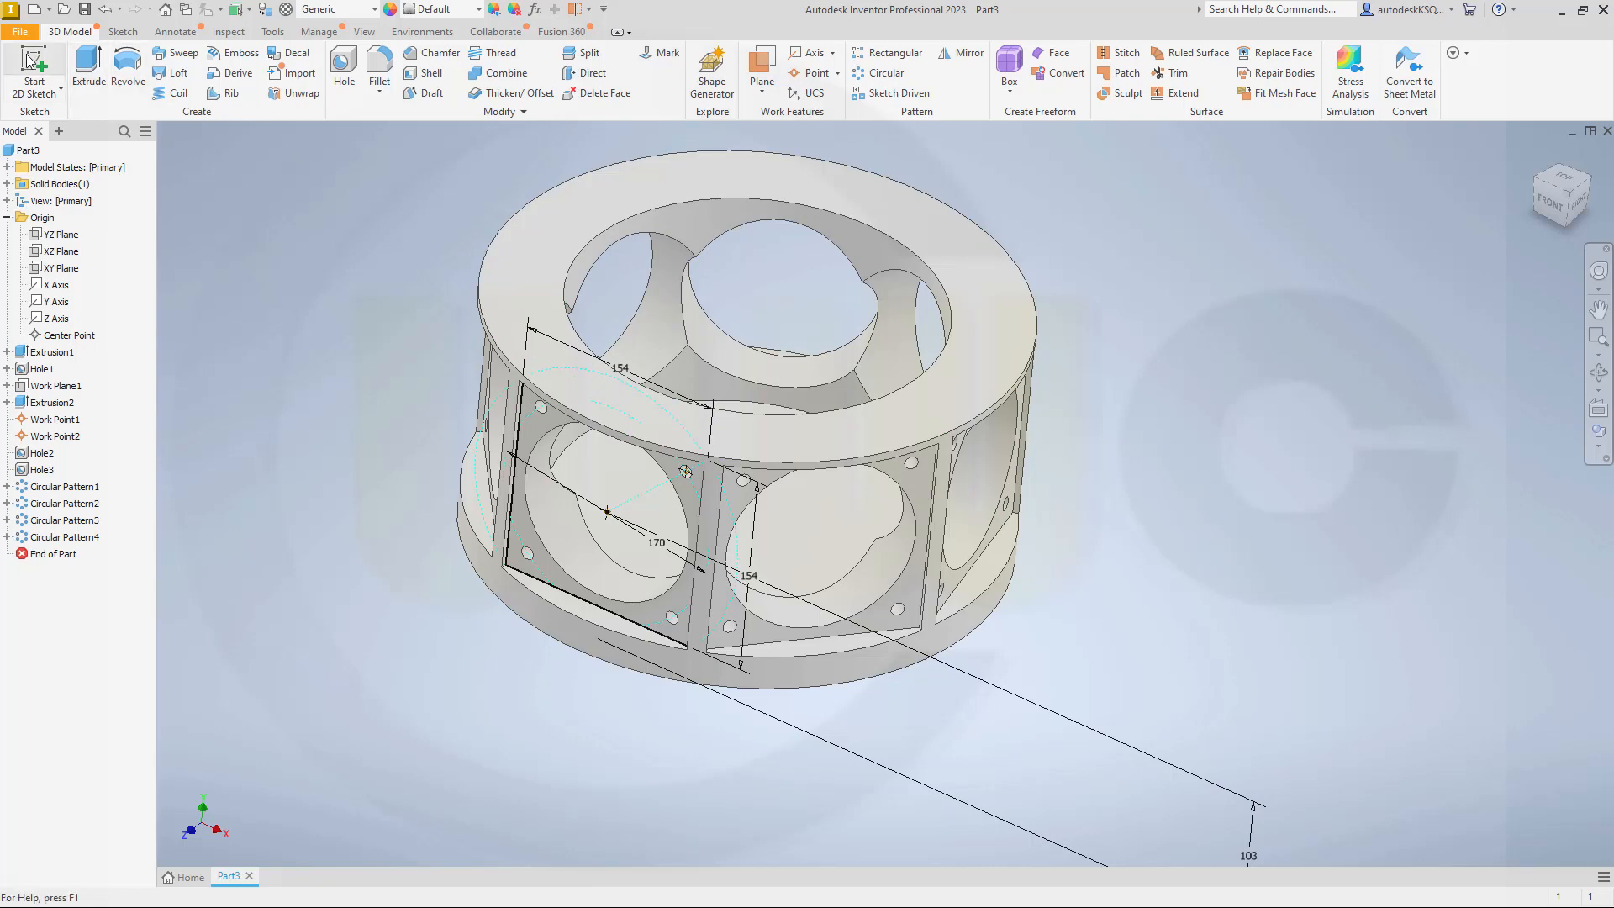
click(31, 62)
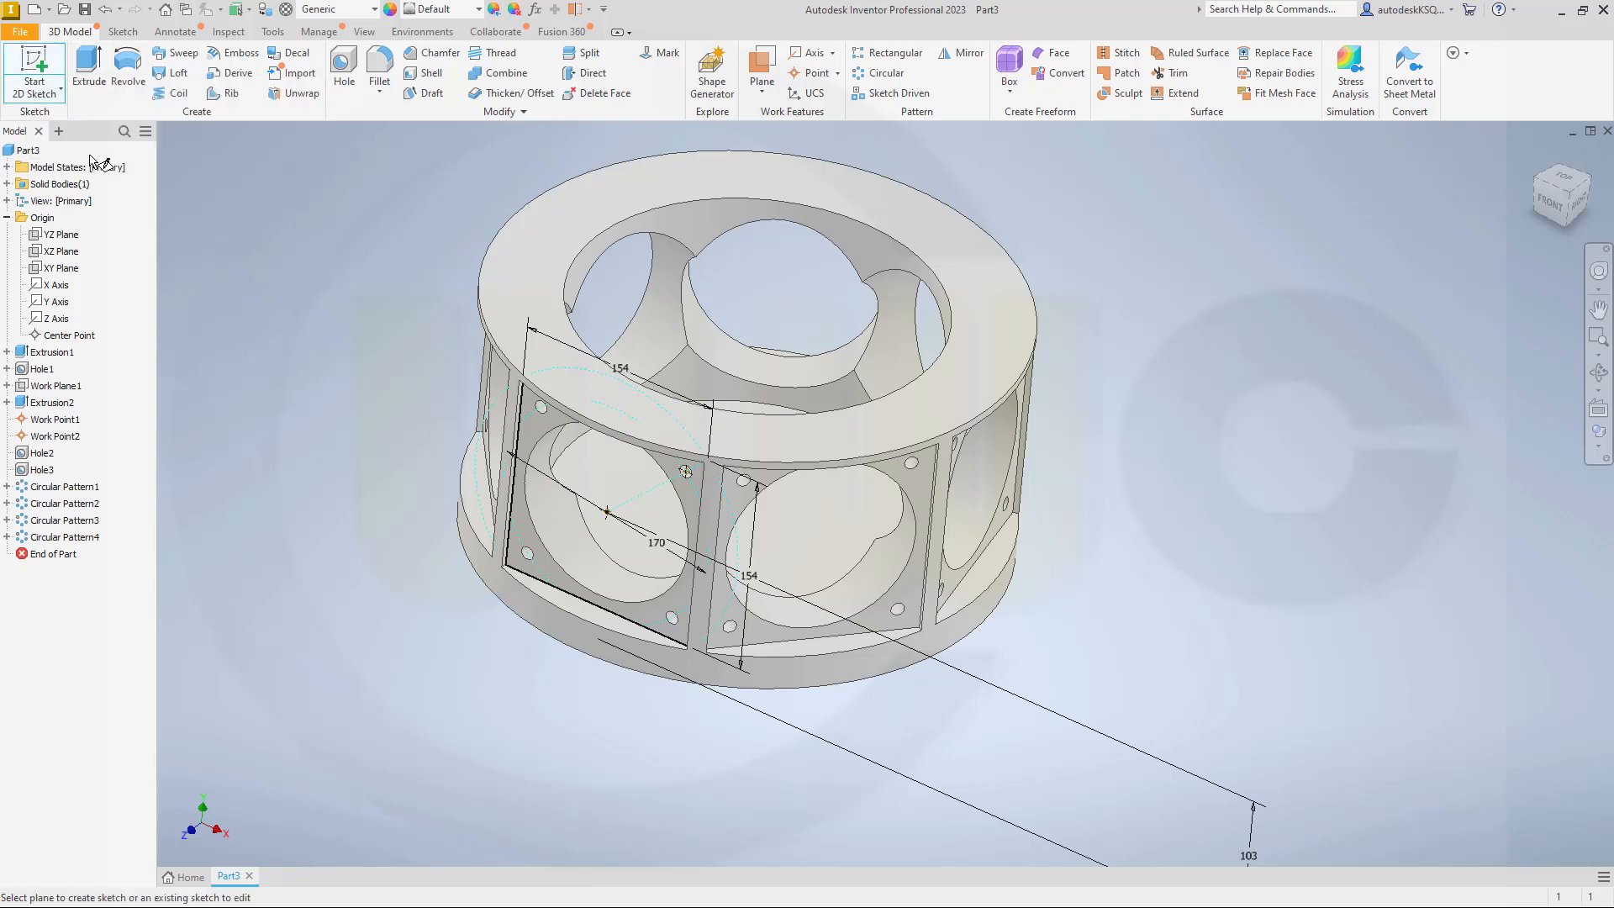
click(60, 268)
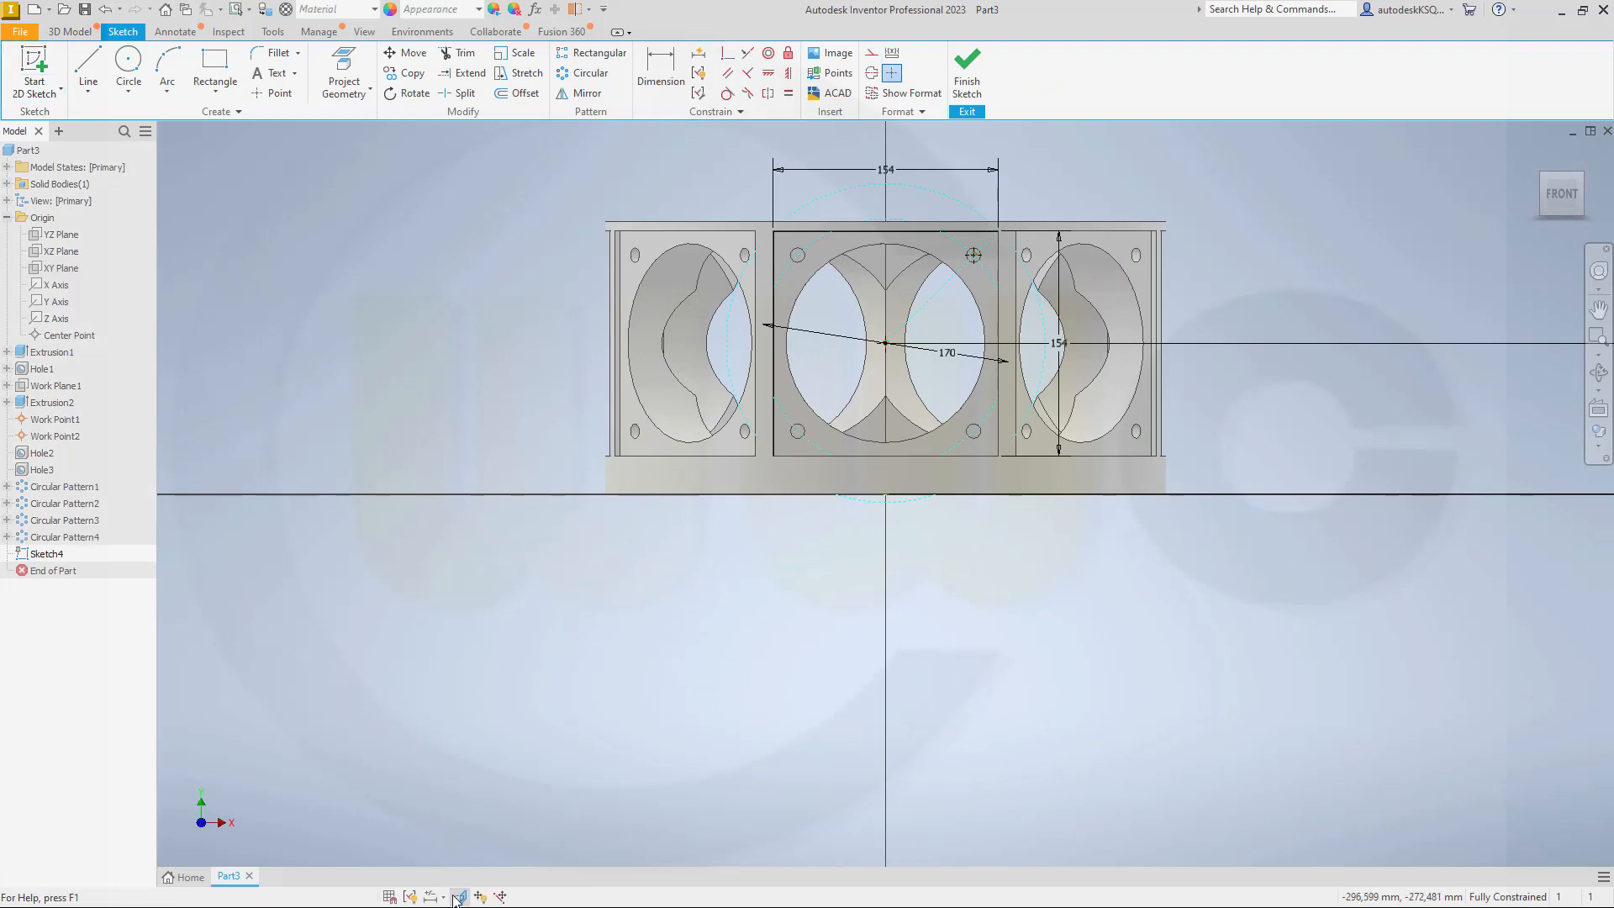
click(456, 897)
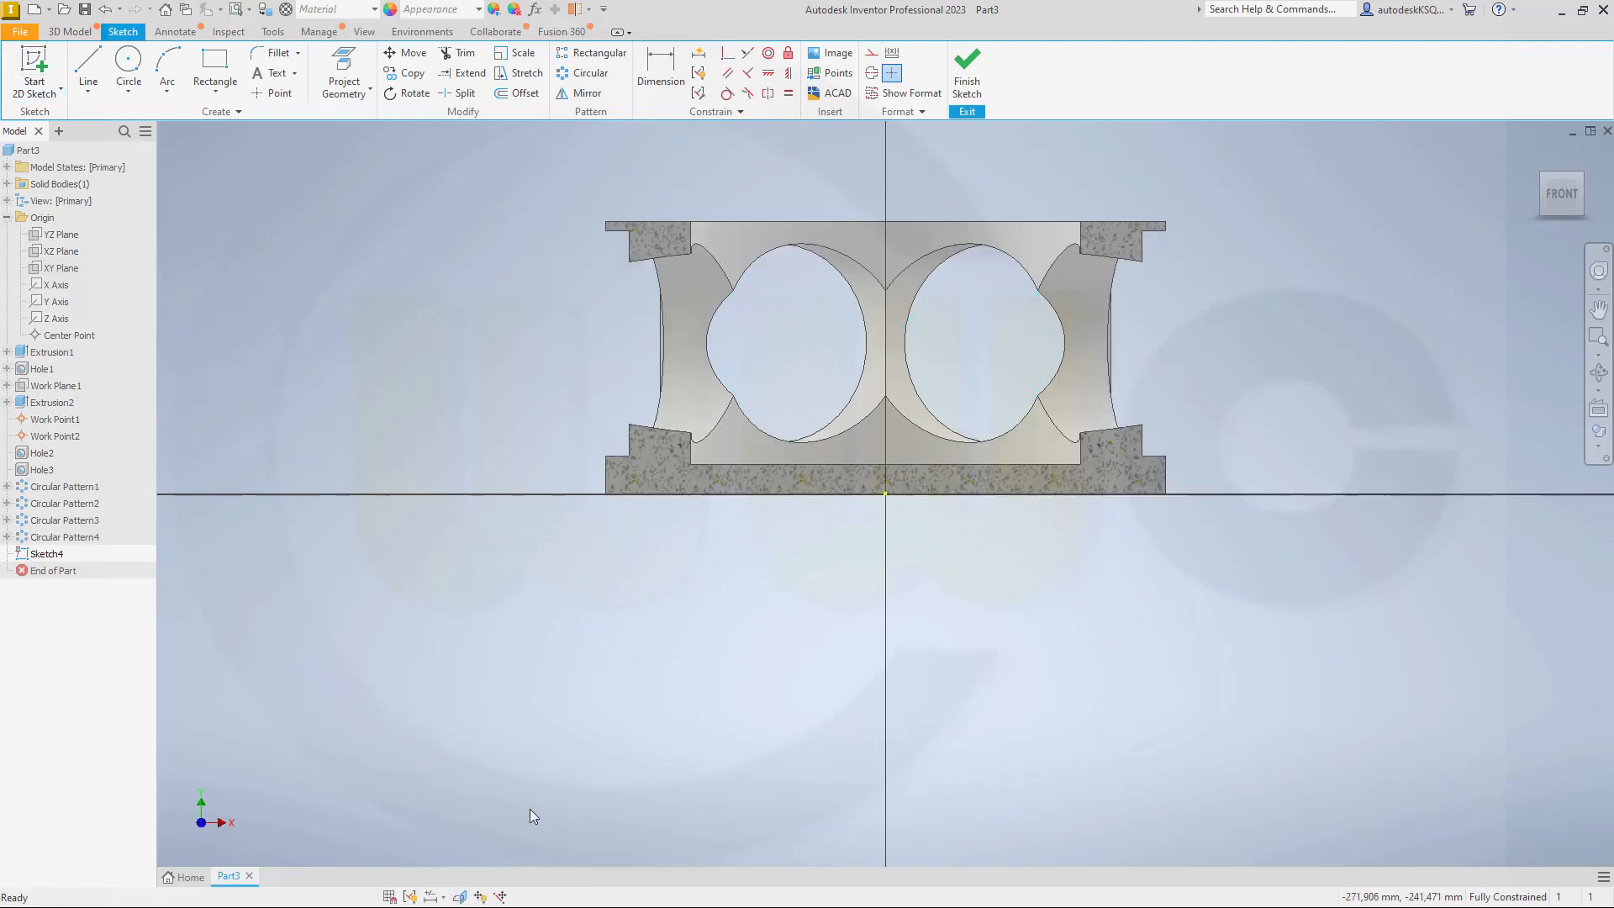
Step: Sketch an 80 mm diameter circle outside the sectioned ring, beyond its outer side in the positive X direction
click(137, 65)
click(1337, 334)
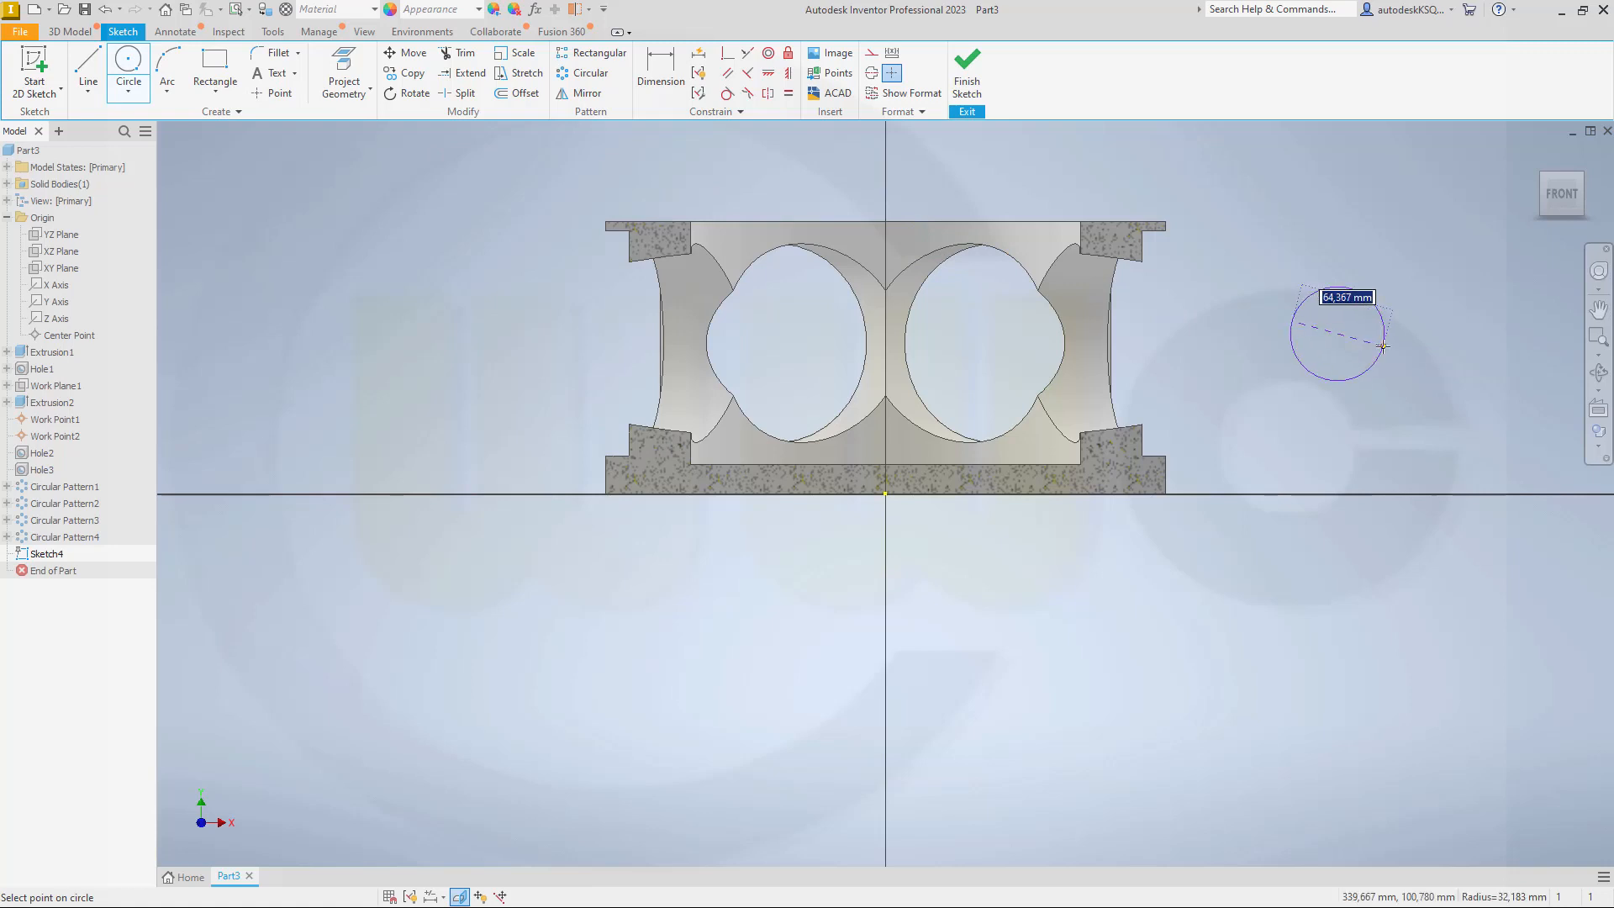
text(8)
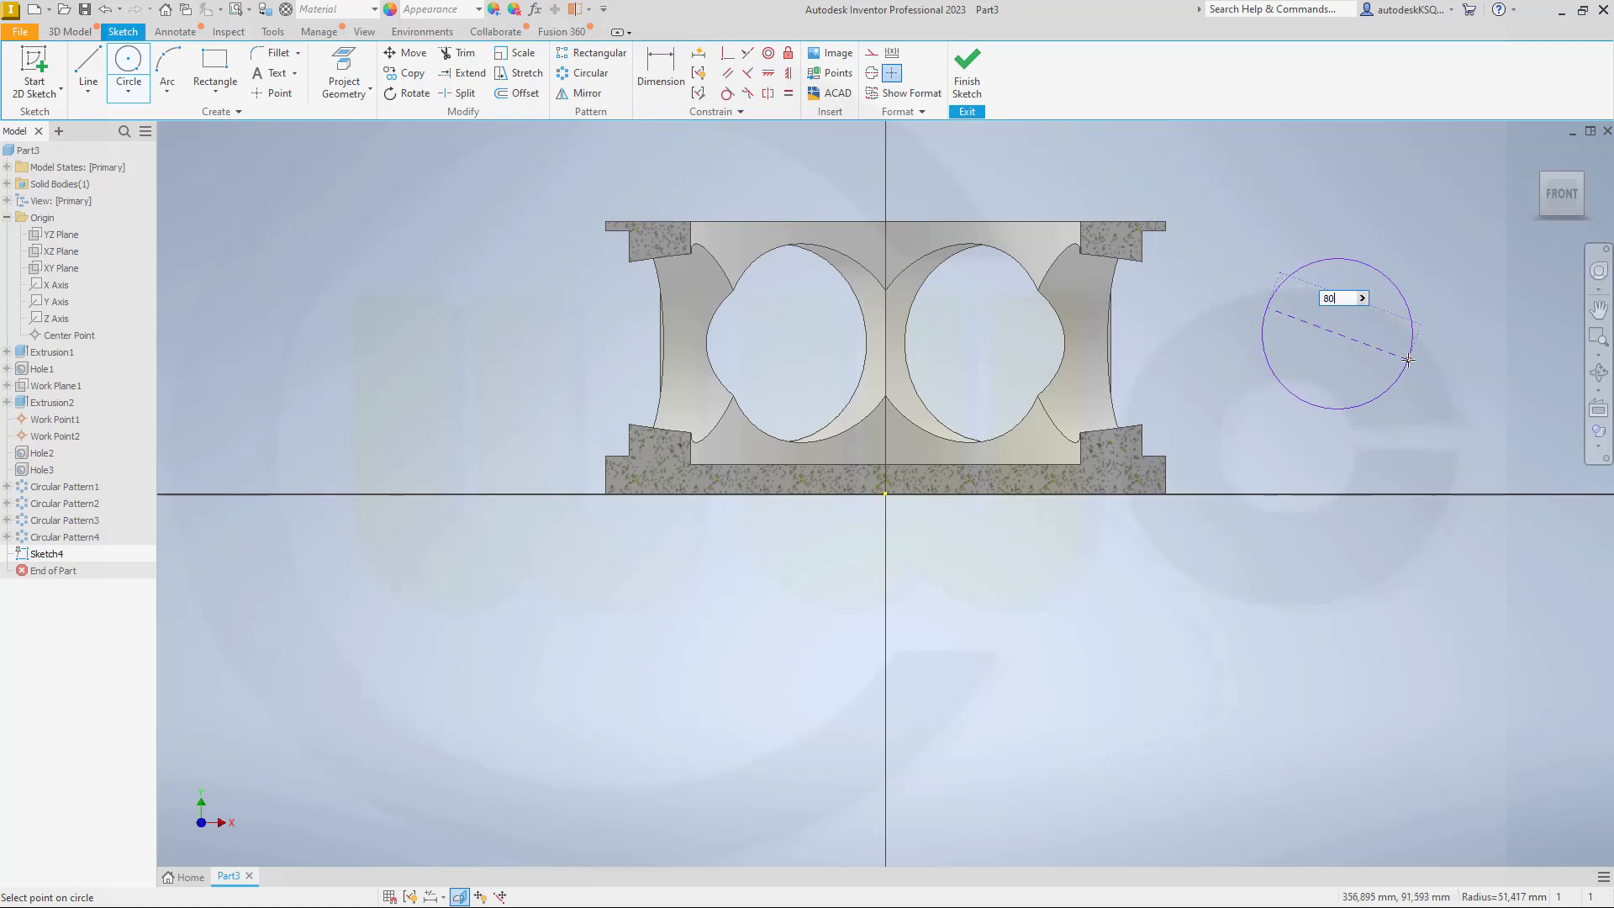
text(0)
key(Return)
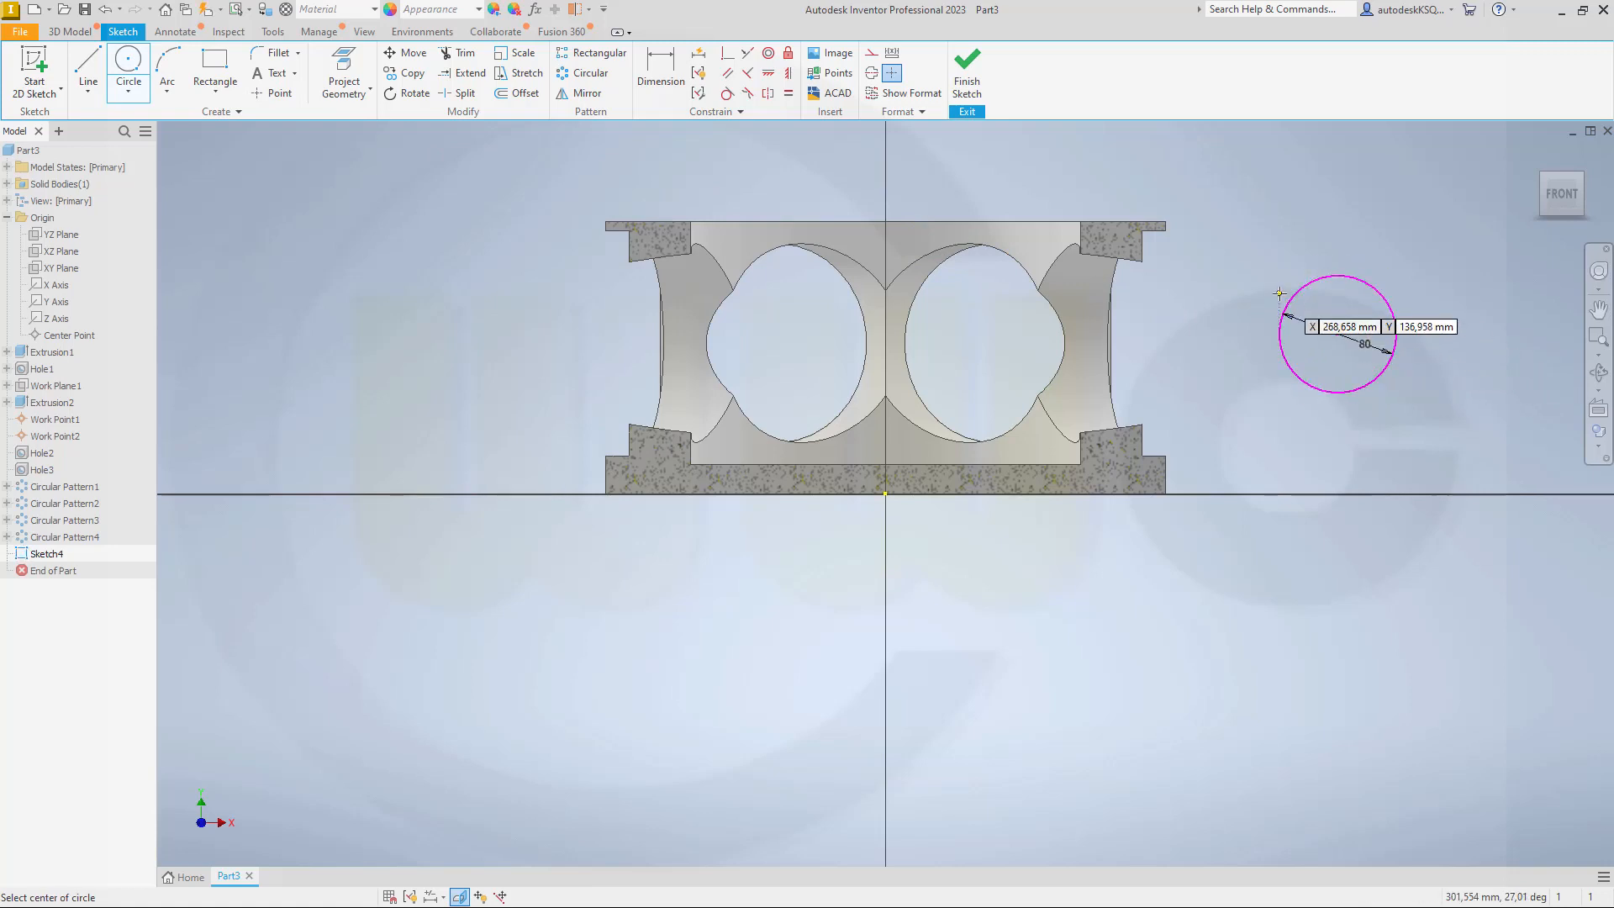
Step: Dimension the circle centre's vertical distance from the origin and set it to 103 mm
click(661, 69)
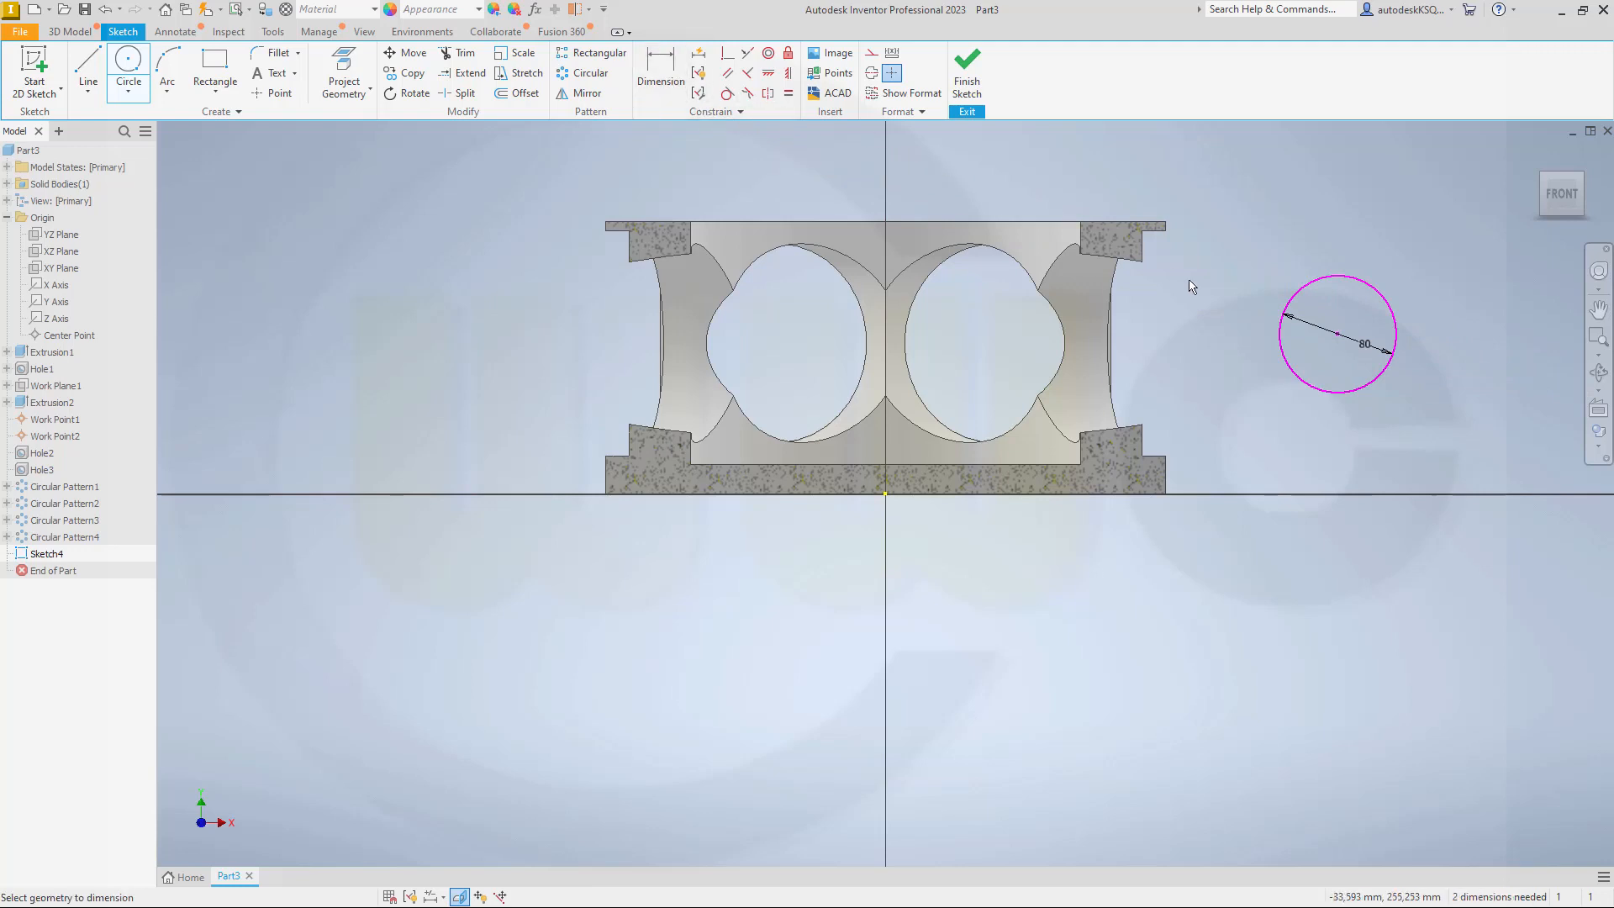
click(893, 496)
click(1337, 334)
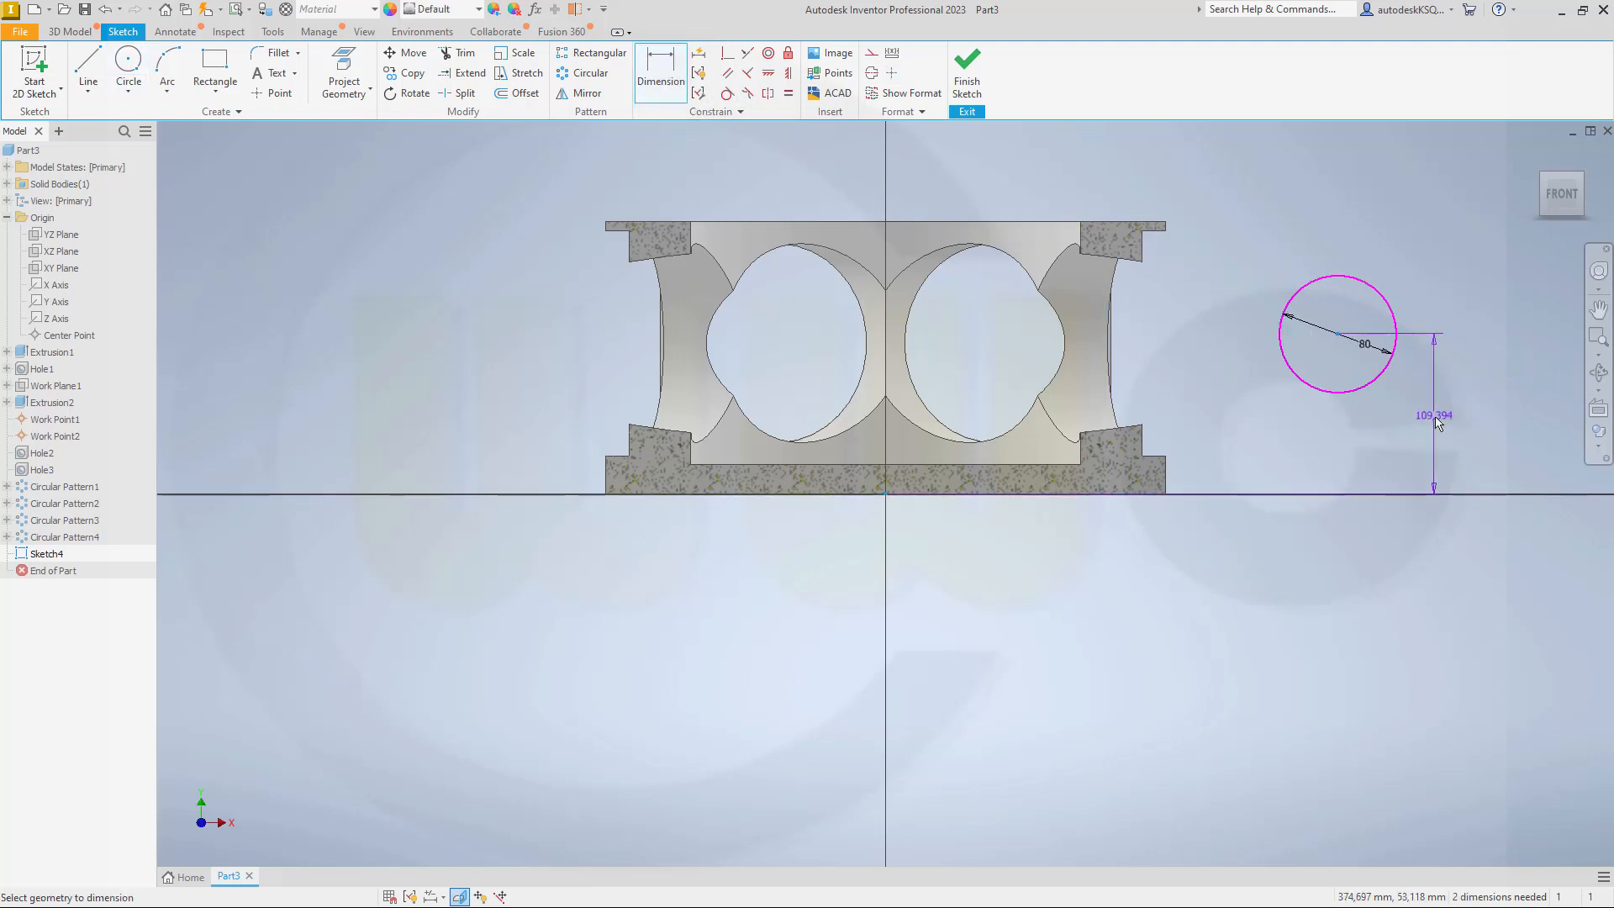
click(1436, 422)
text(10)
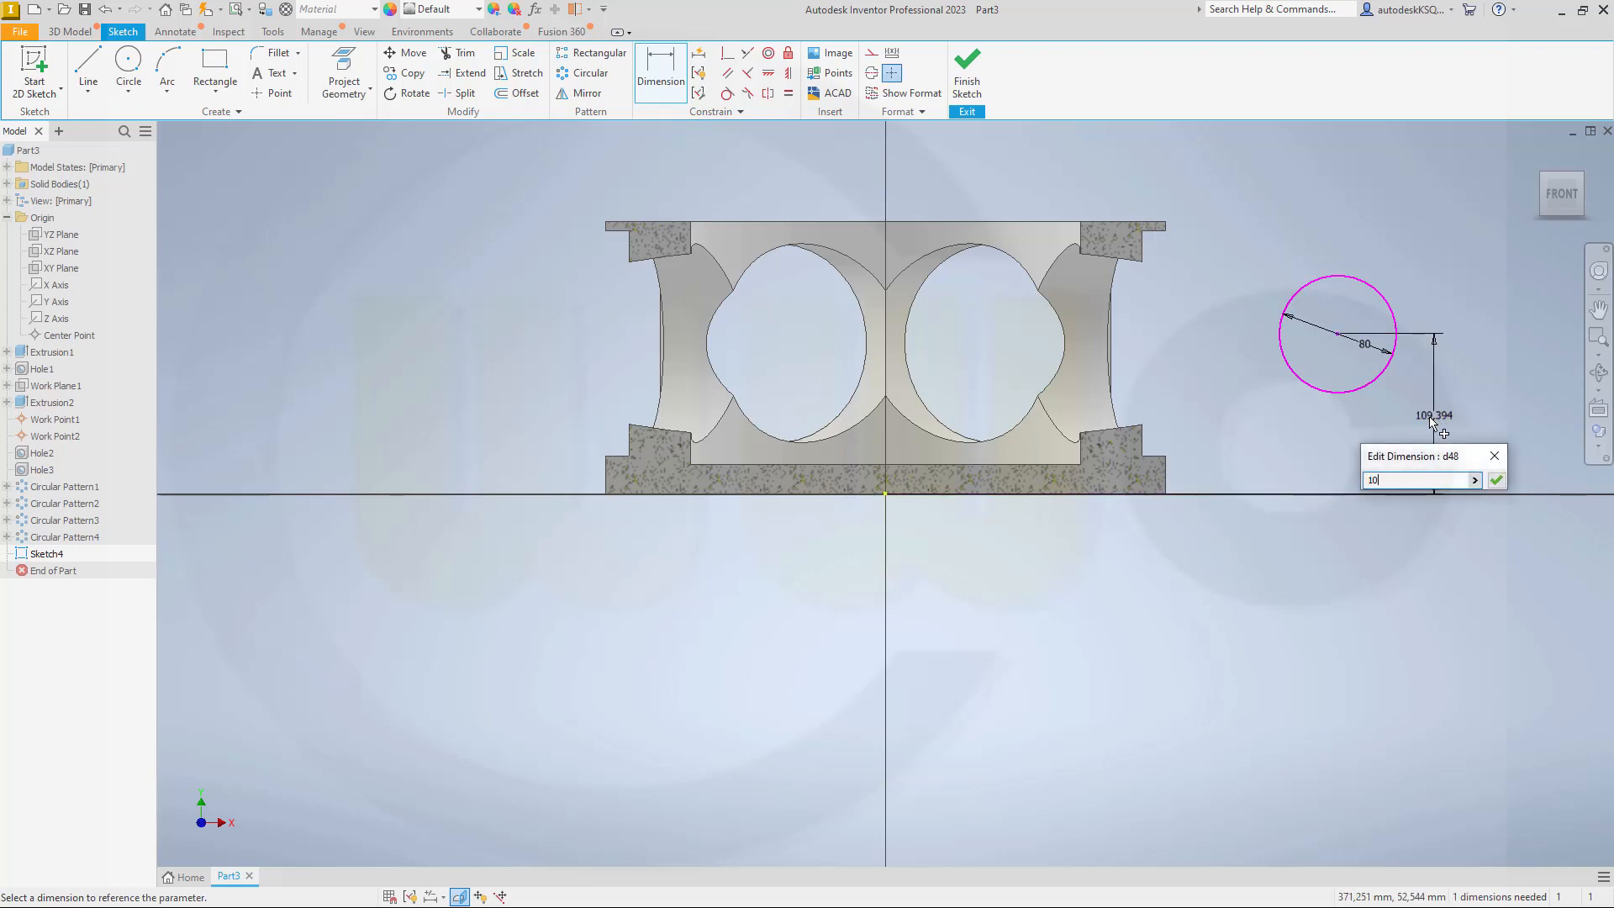
text(3)
key(Return)
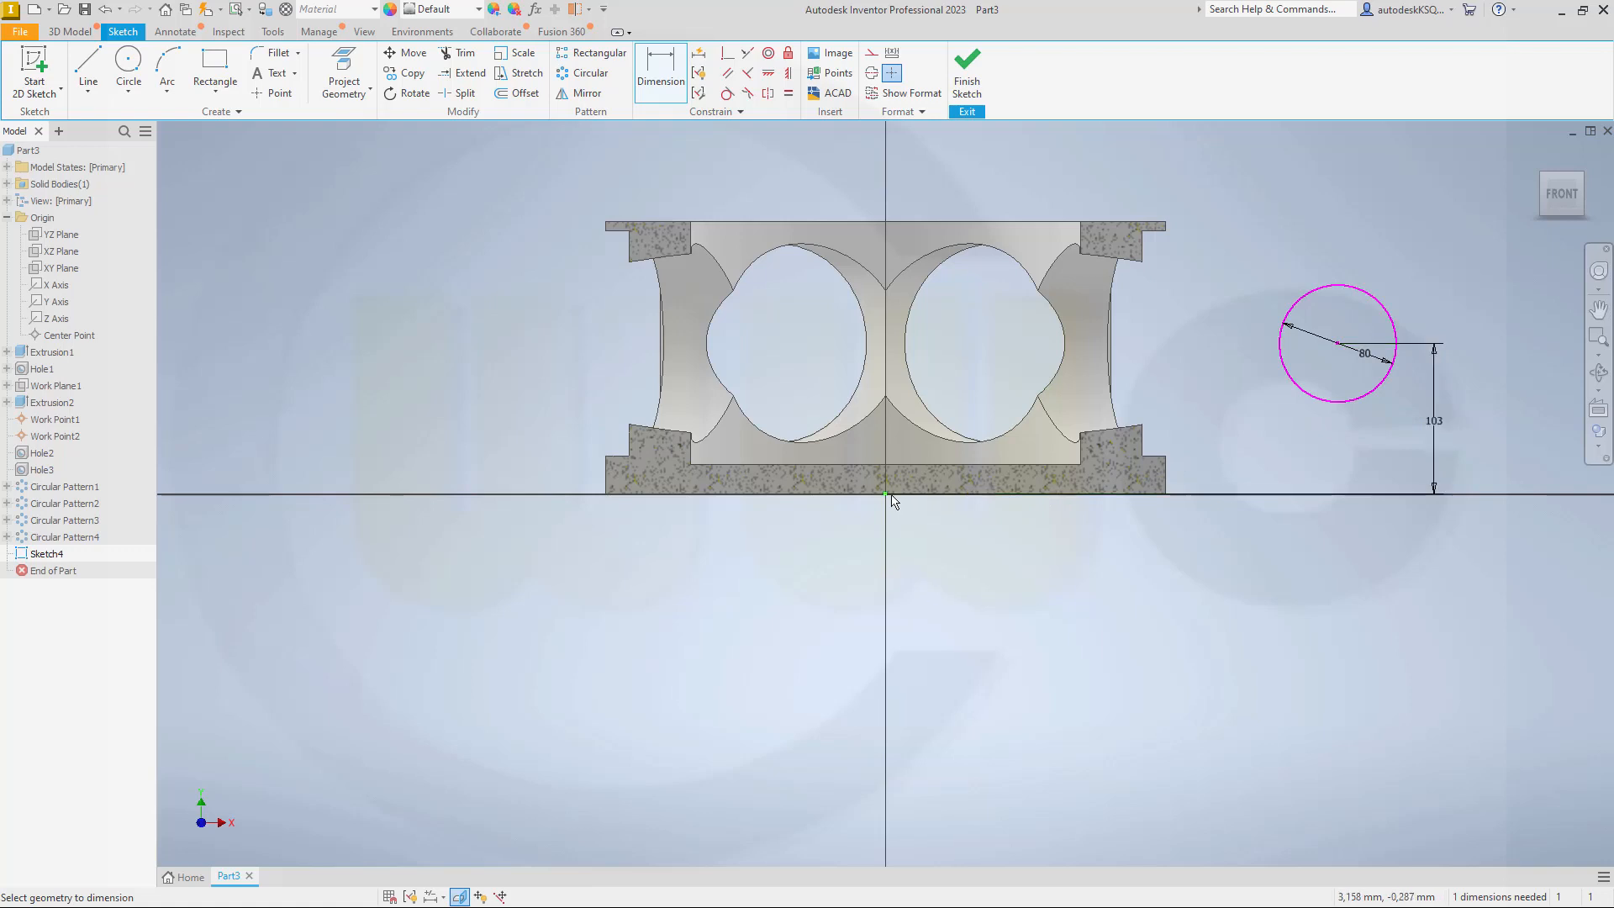
Step: Set the circle centre's horizontal distance from the origin to 140 mm and finish the sketch
click(892, 497)
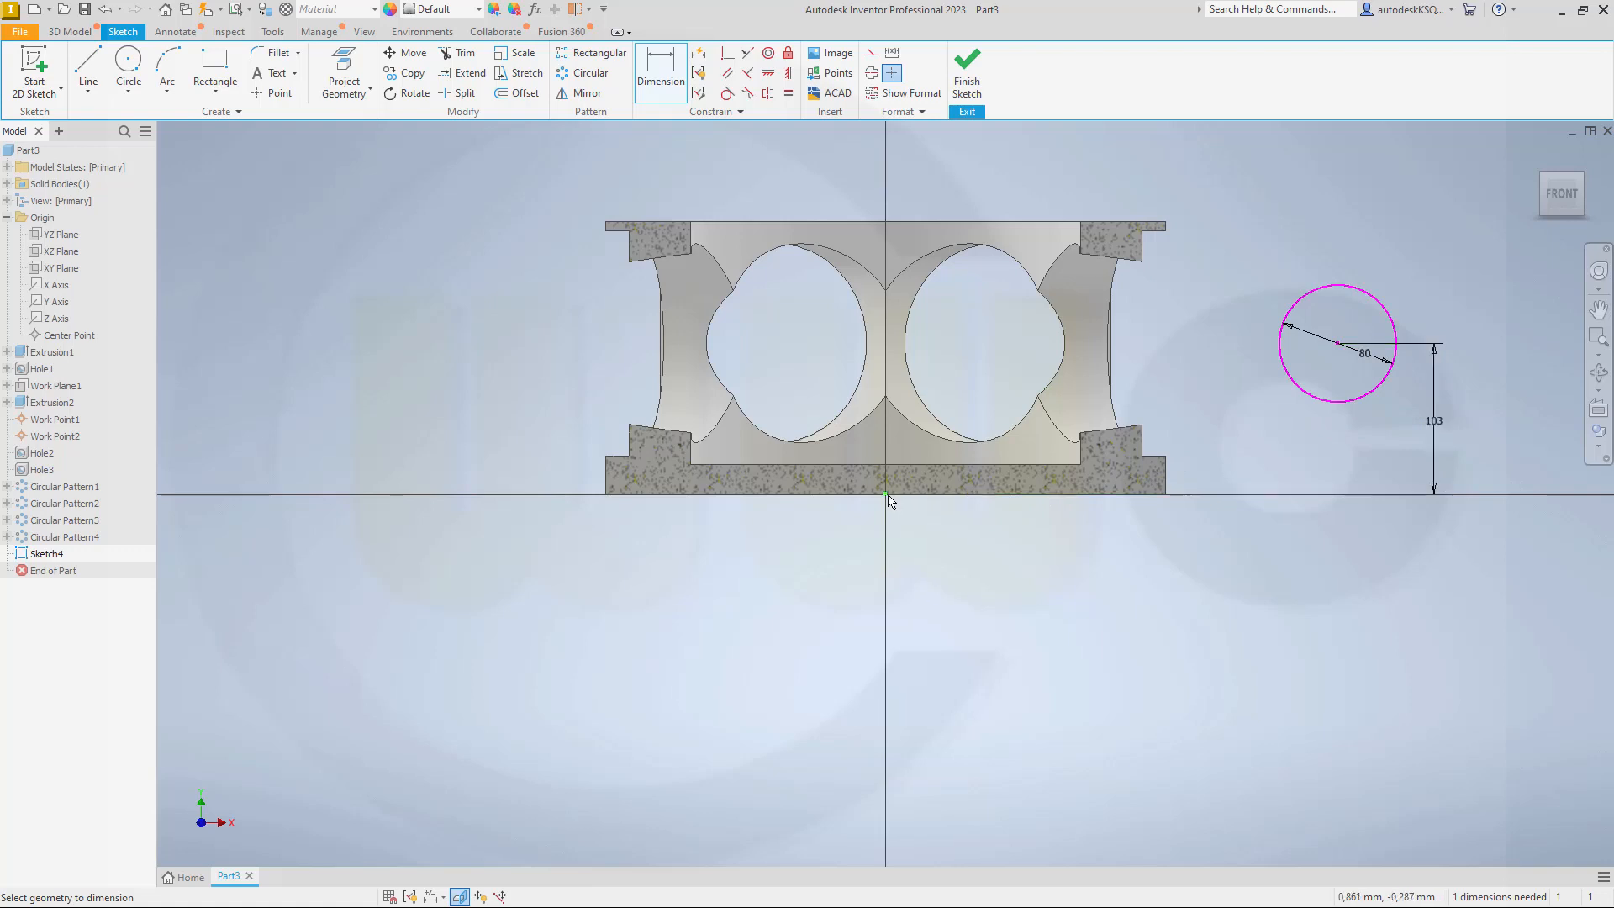
click(1337, 344)
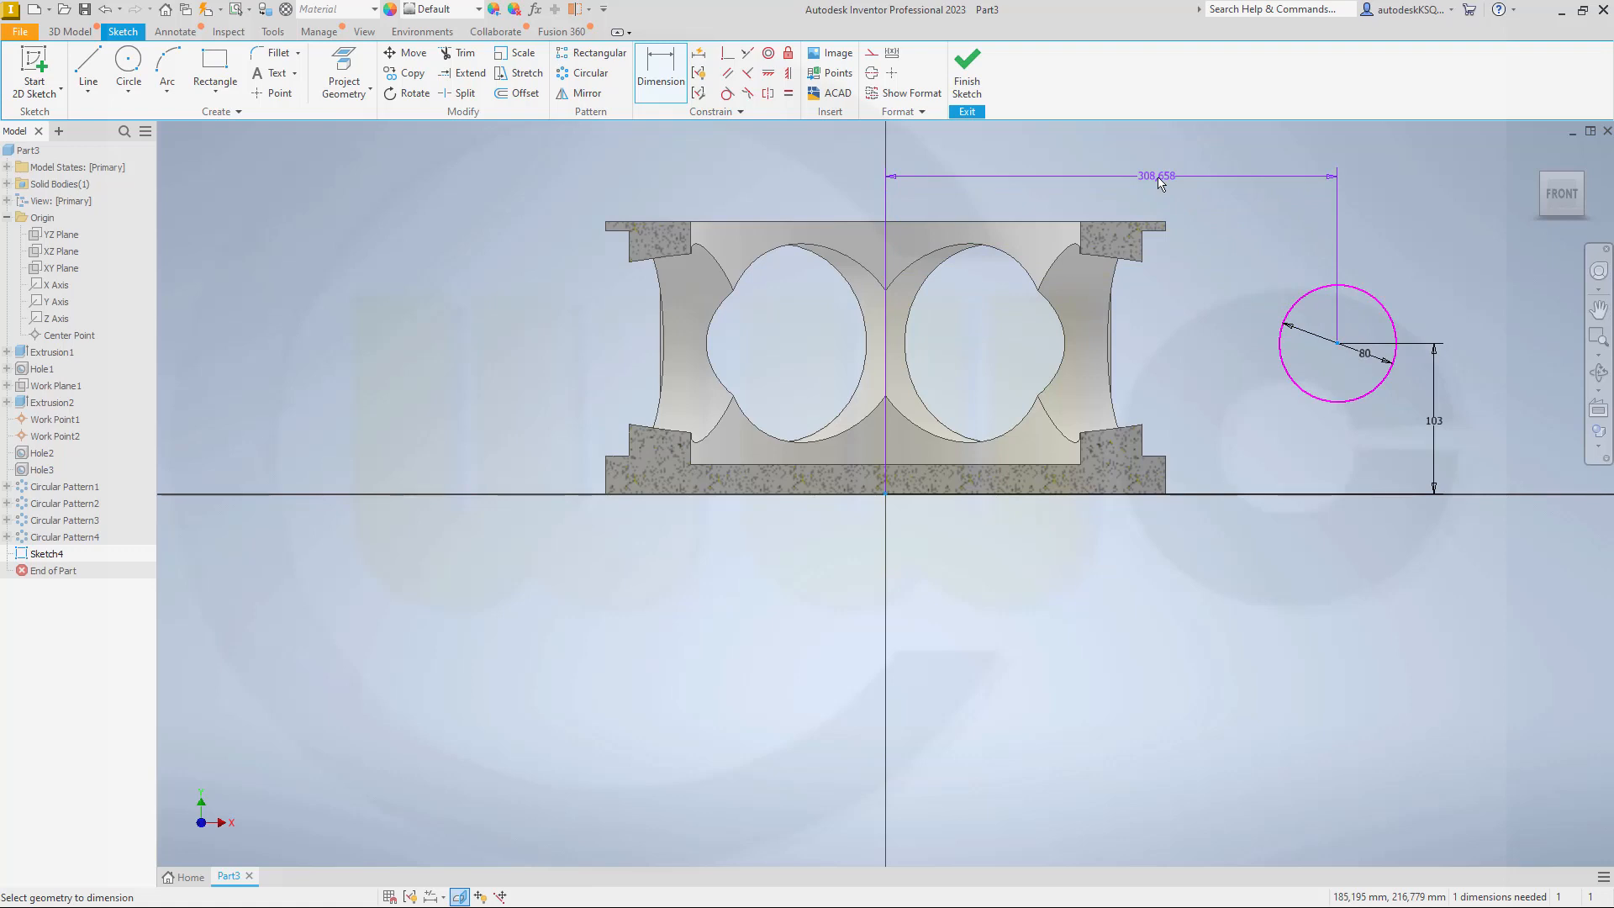
click(1158, 182)
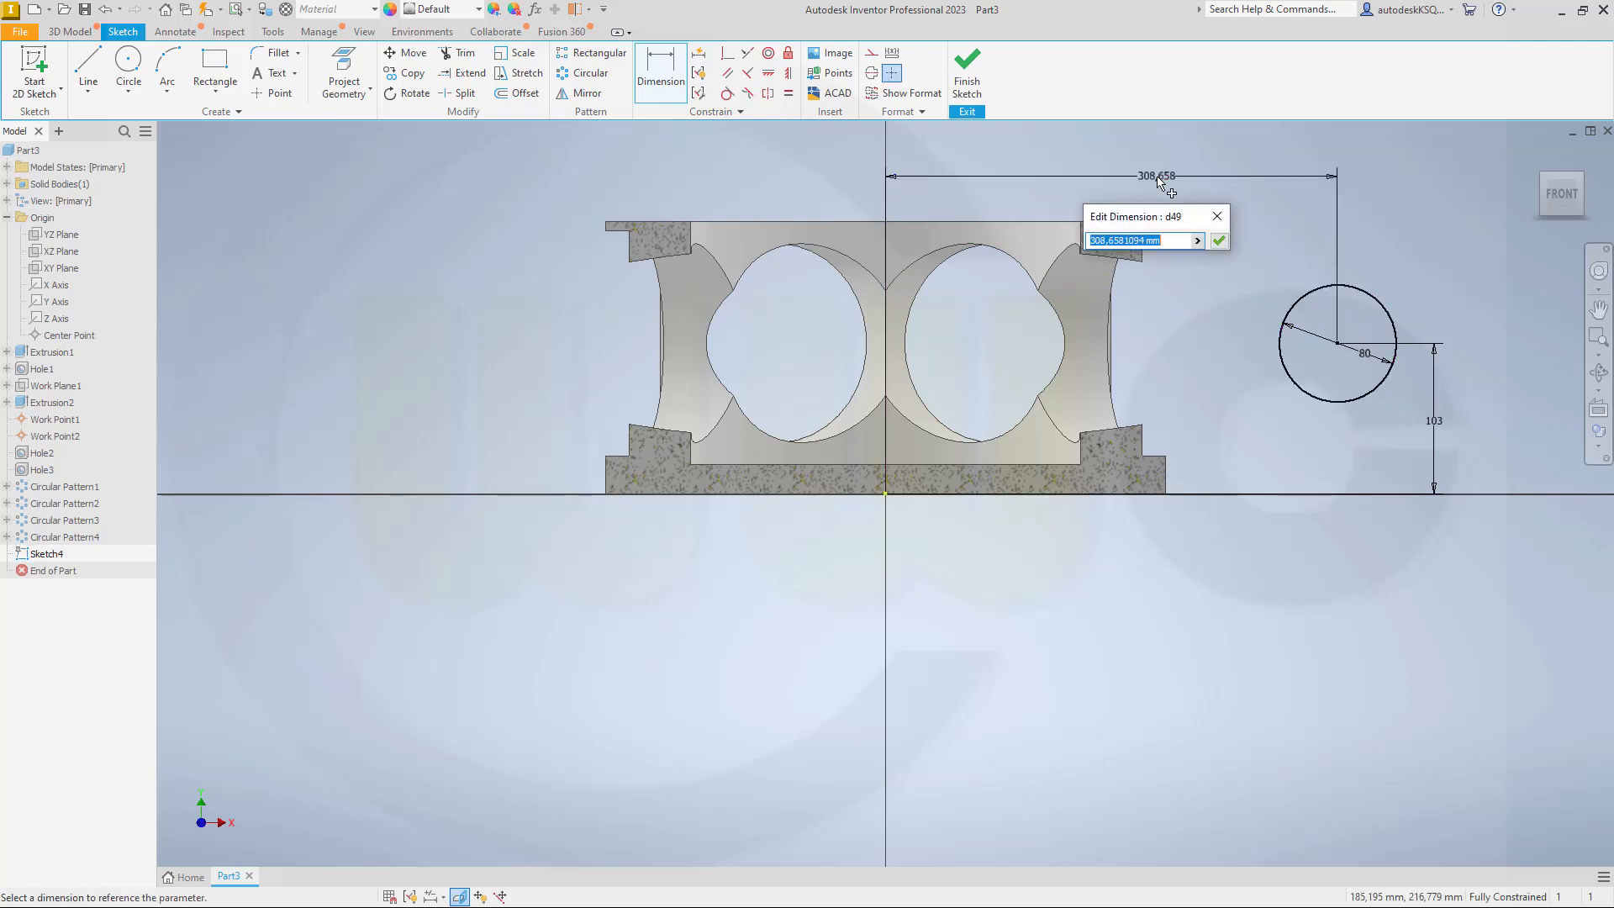
text(140)
key(Return)
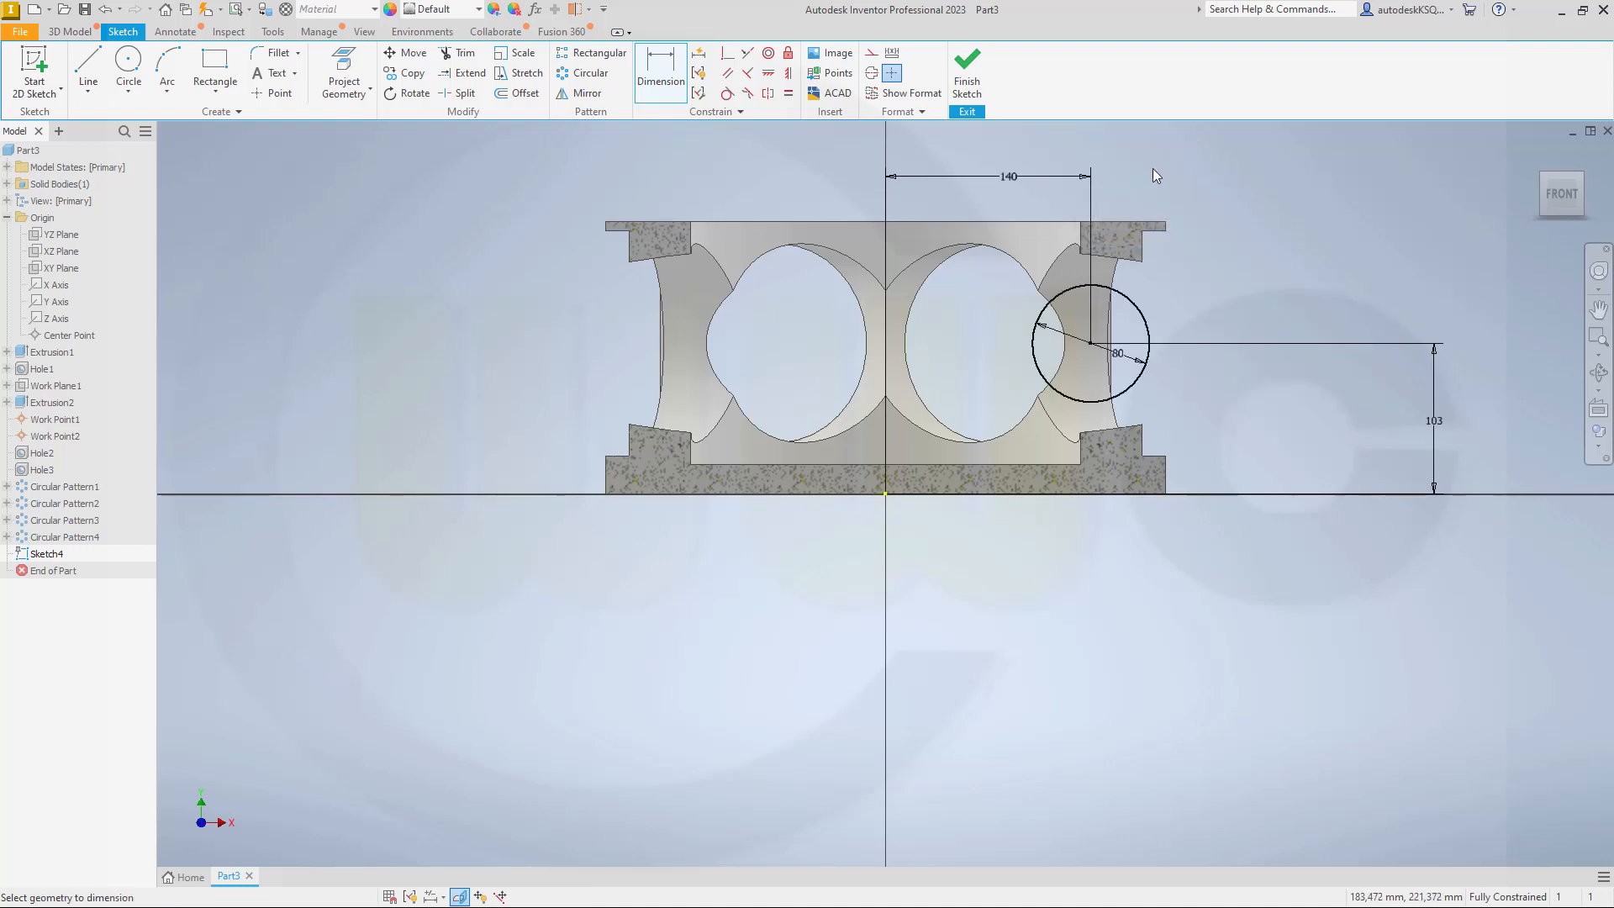
click(967, 72)
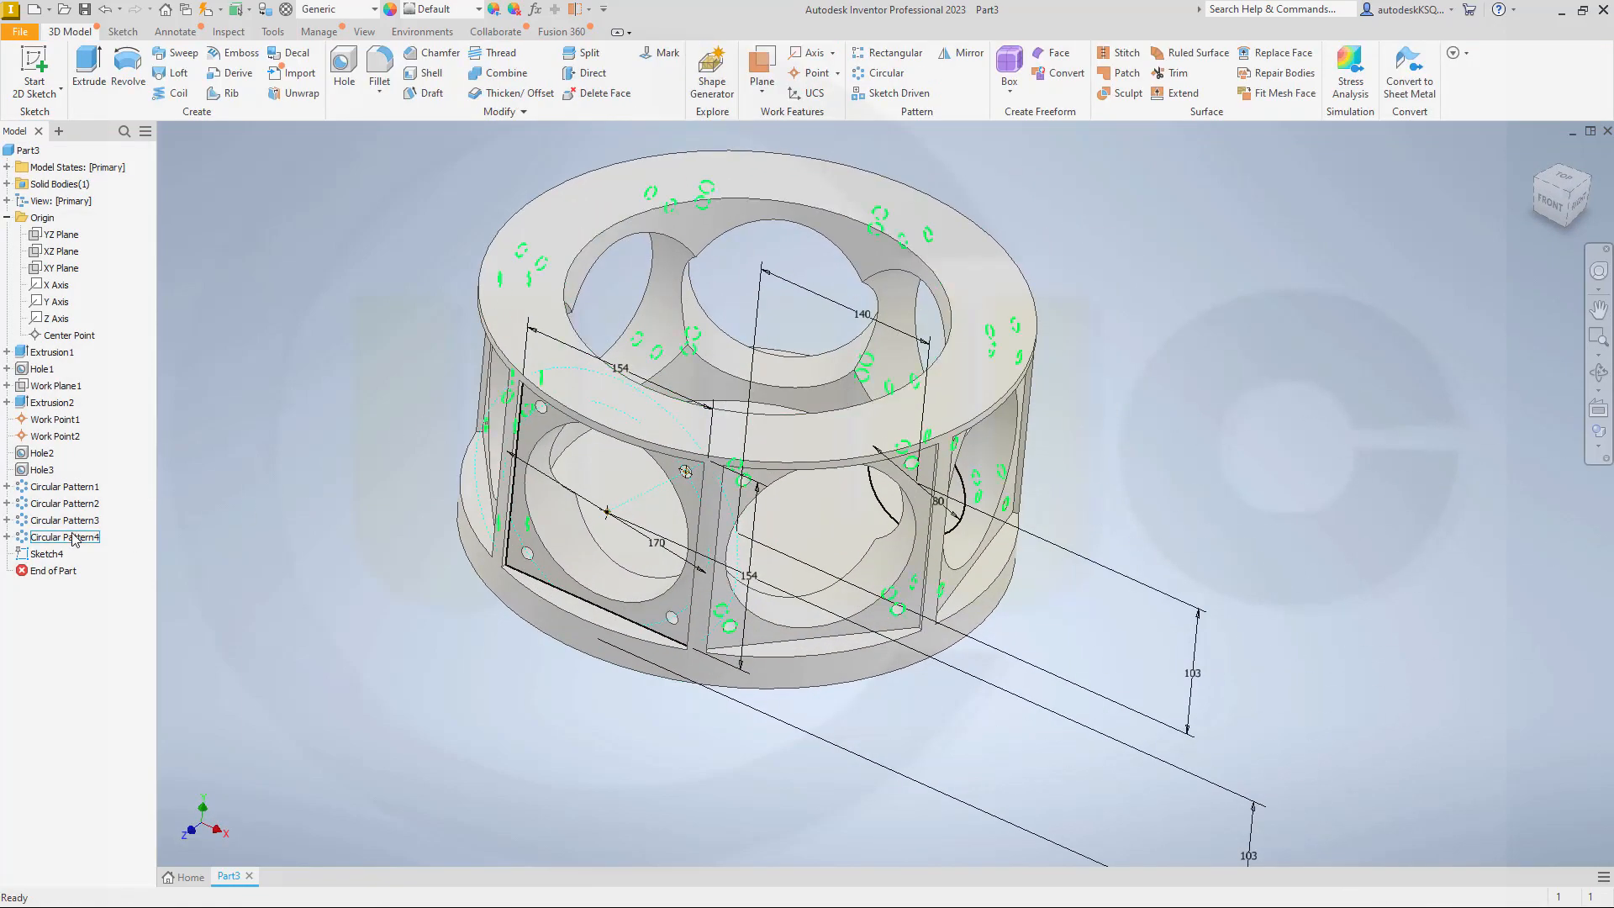
double_click(46, 553)
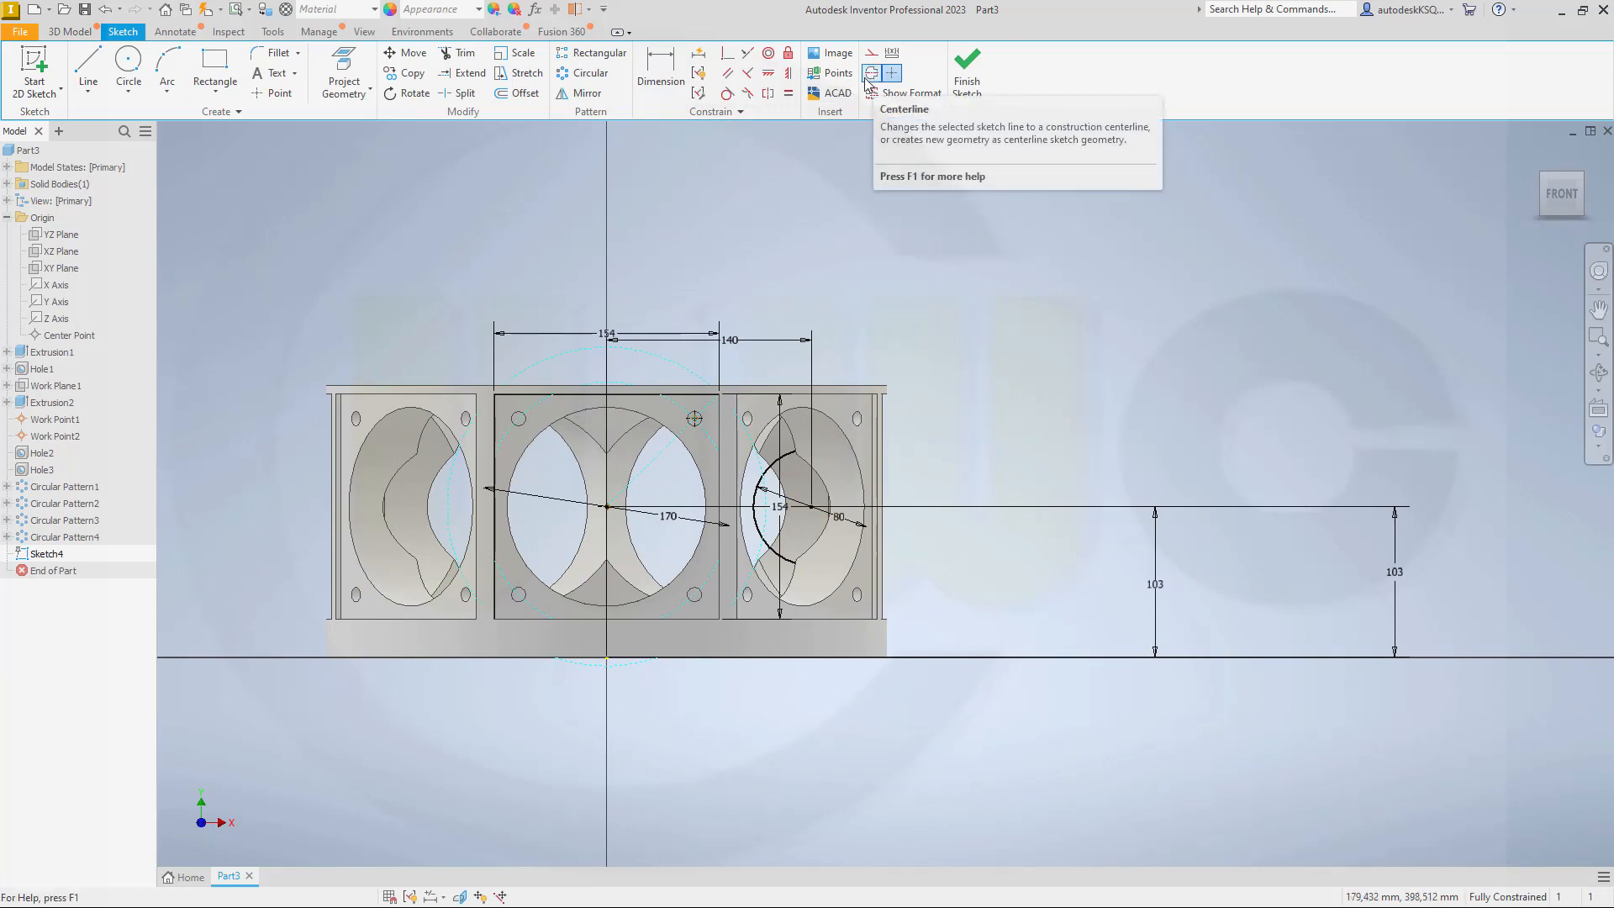
click(967, 72)
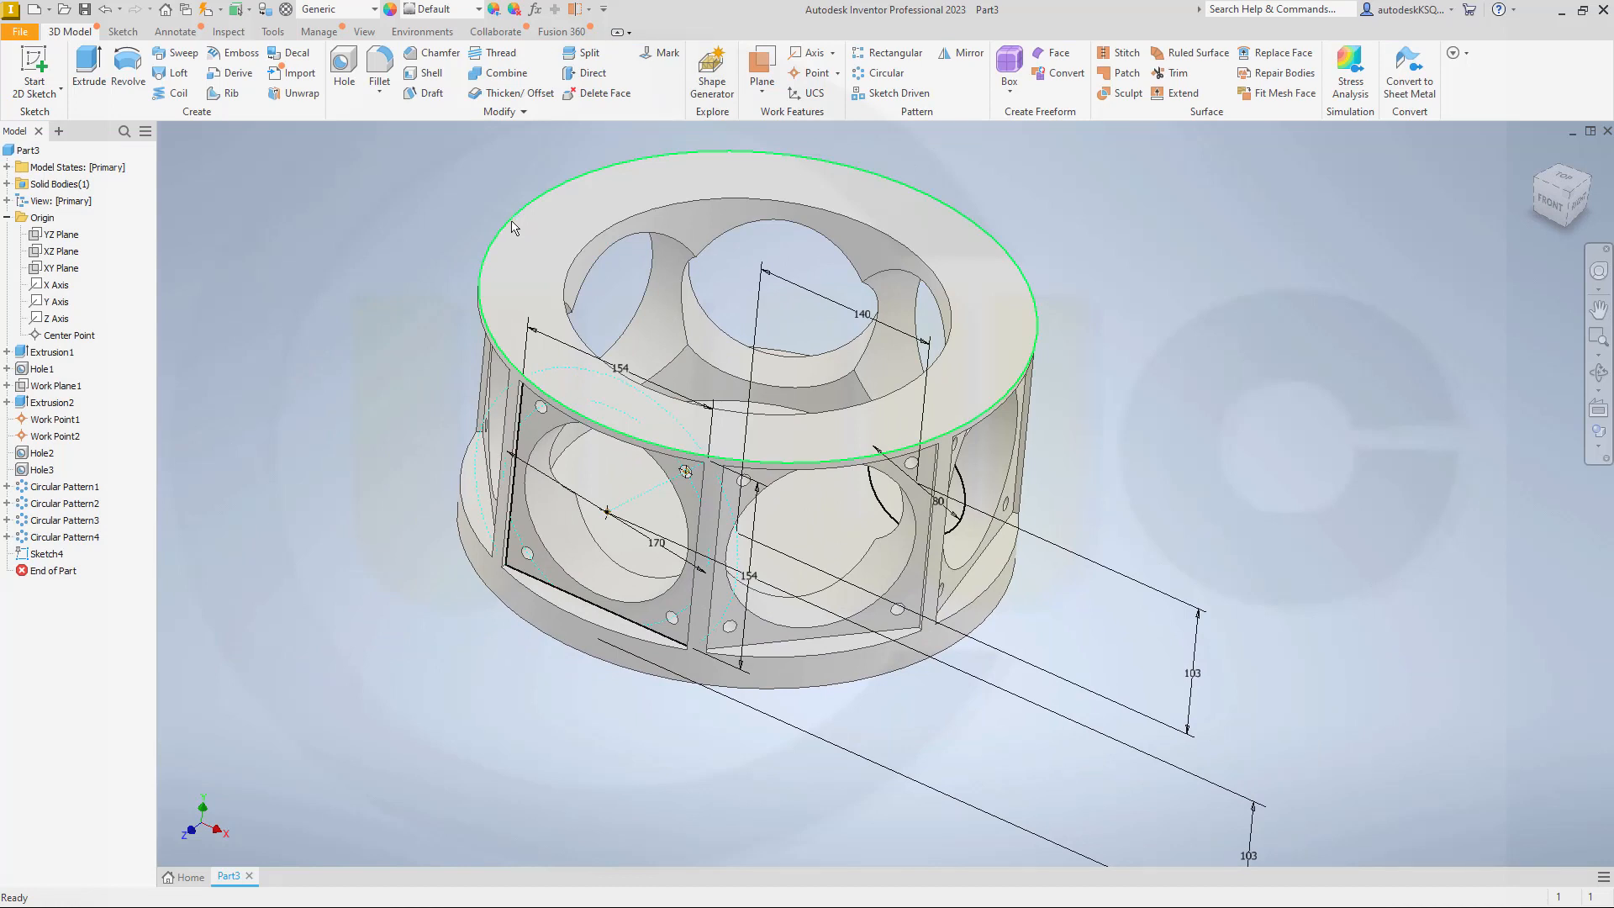
Step: Revolve the 80 mm circle 360 degrees around the Y axis as a cut through the ring's inner walls
click(135, 67)
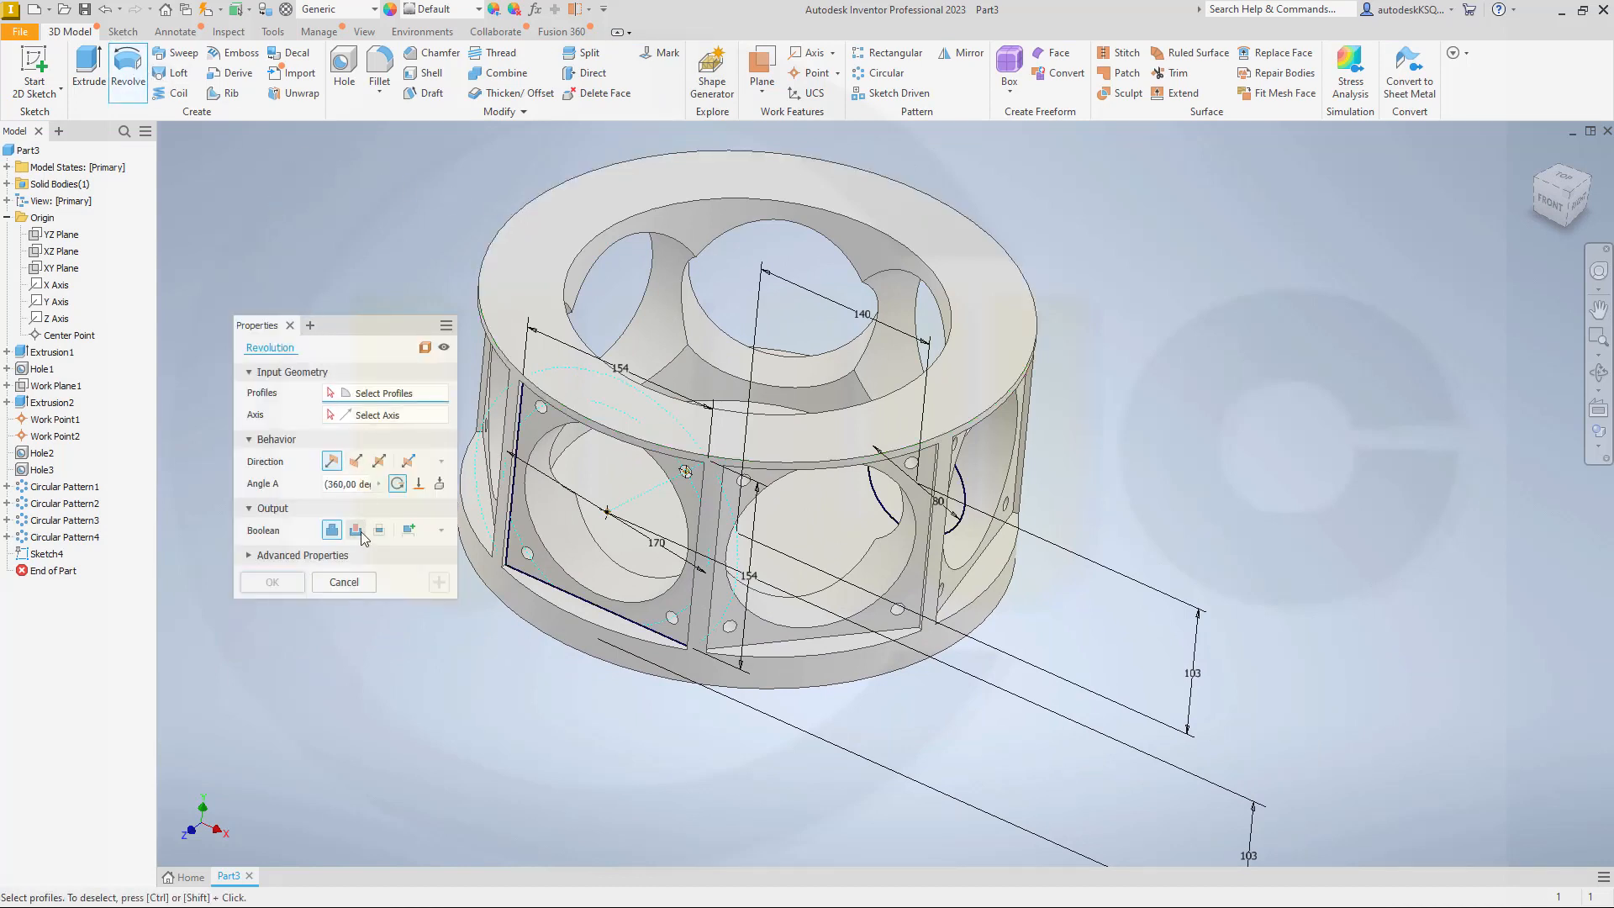
click(354, 533)
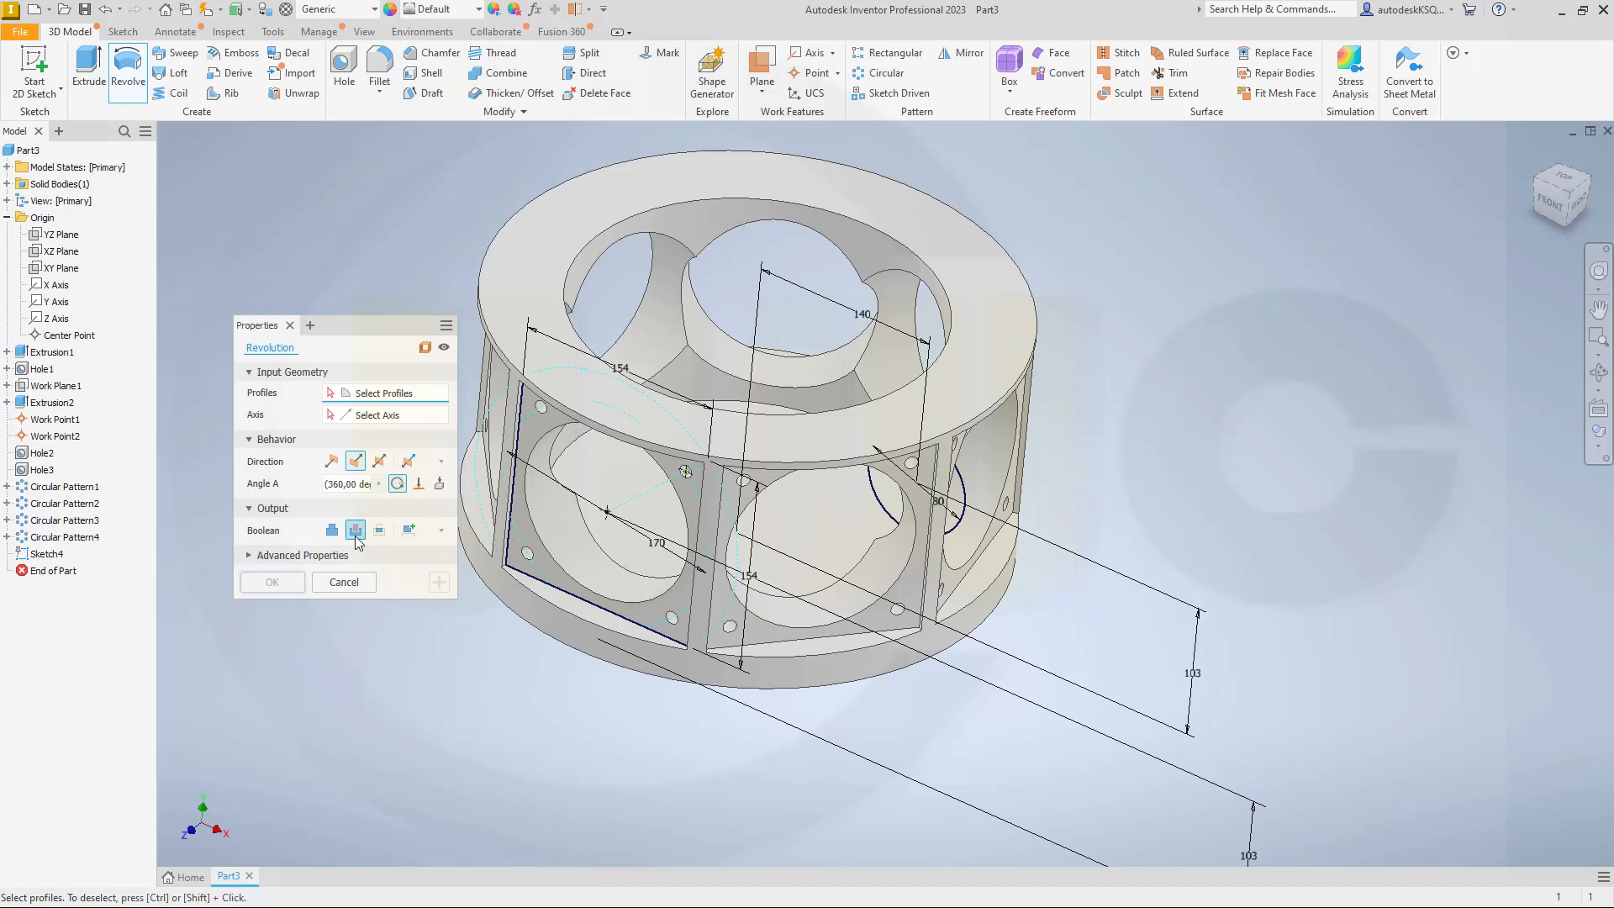
click(349, 415)
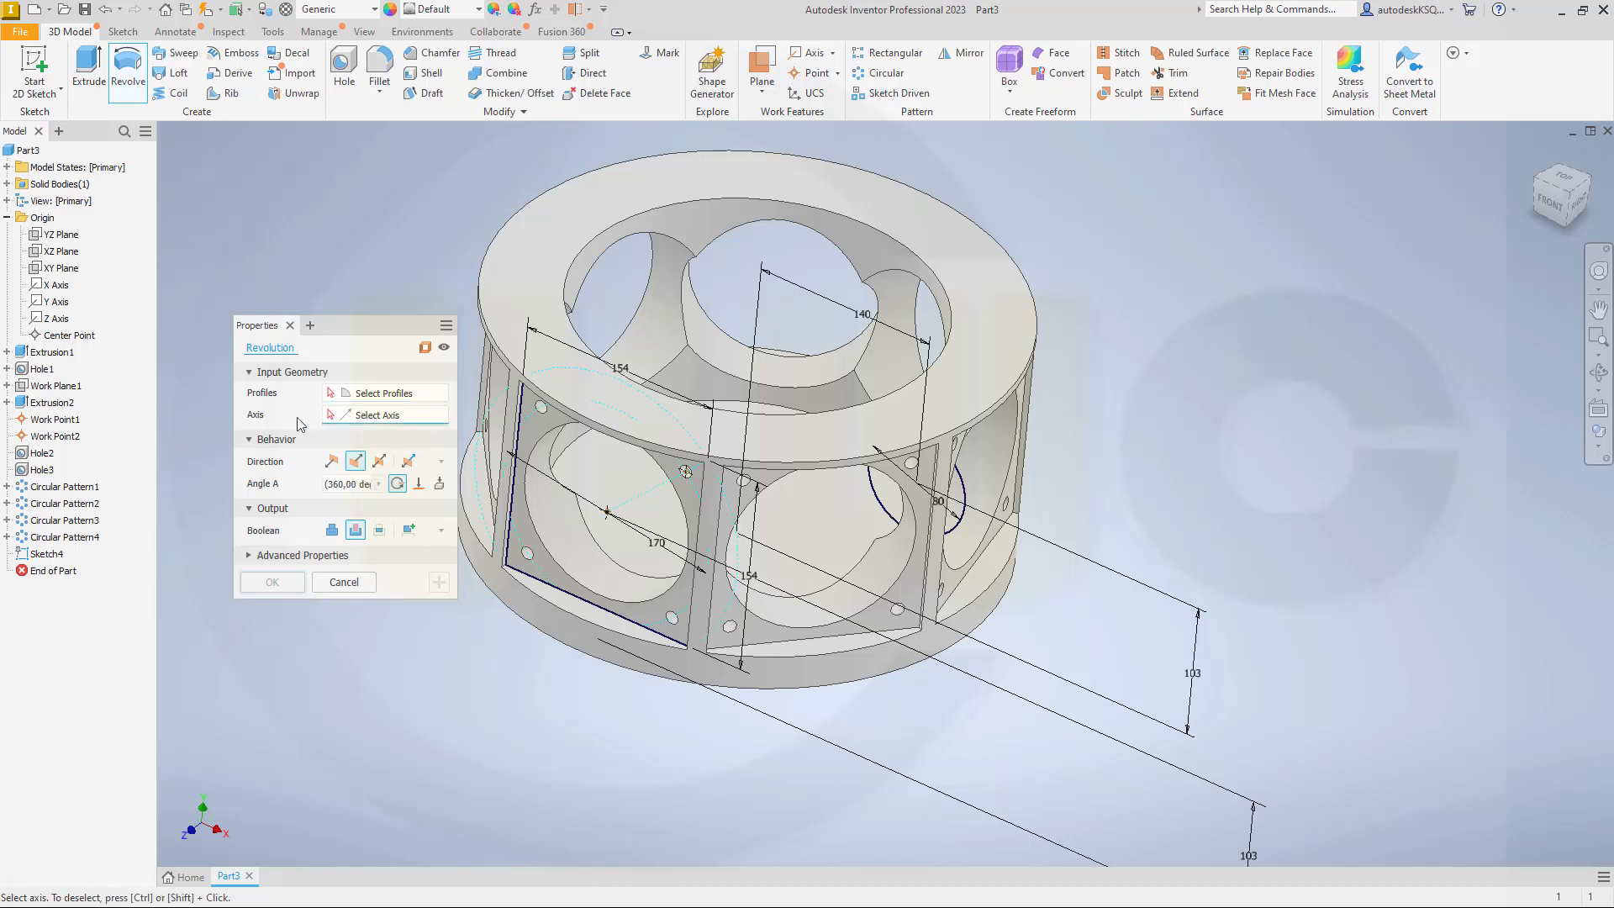
click(58, 302)
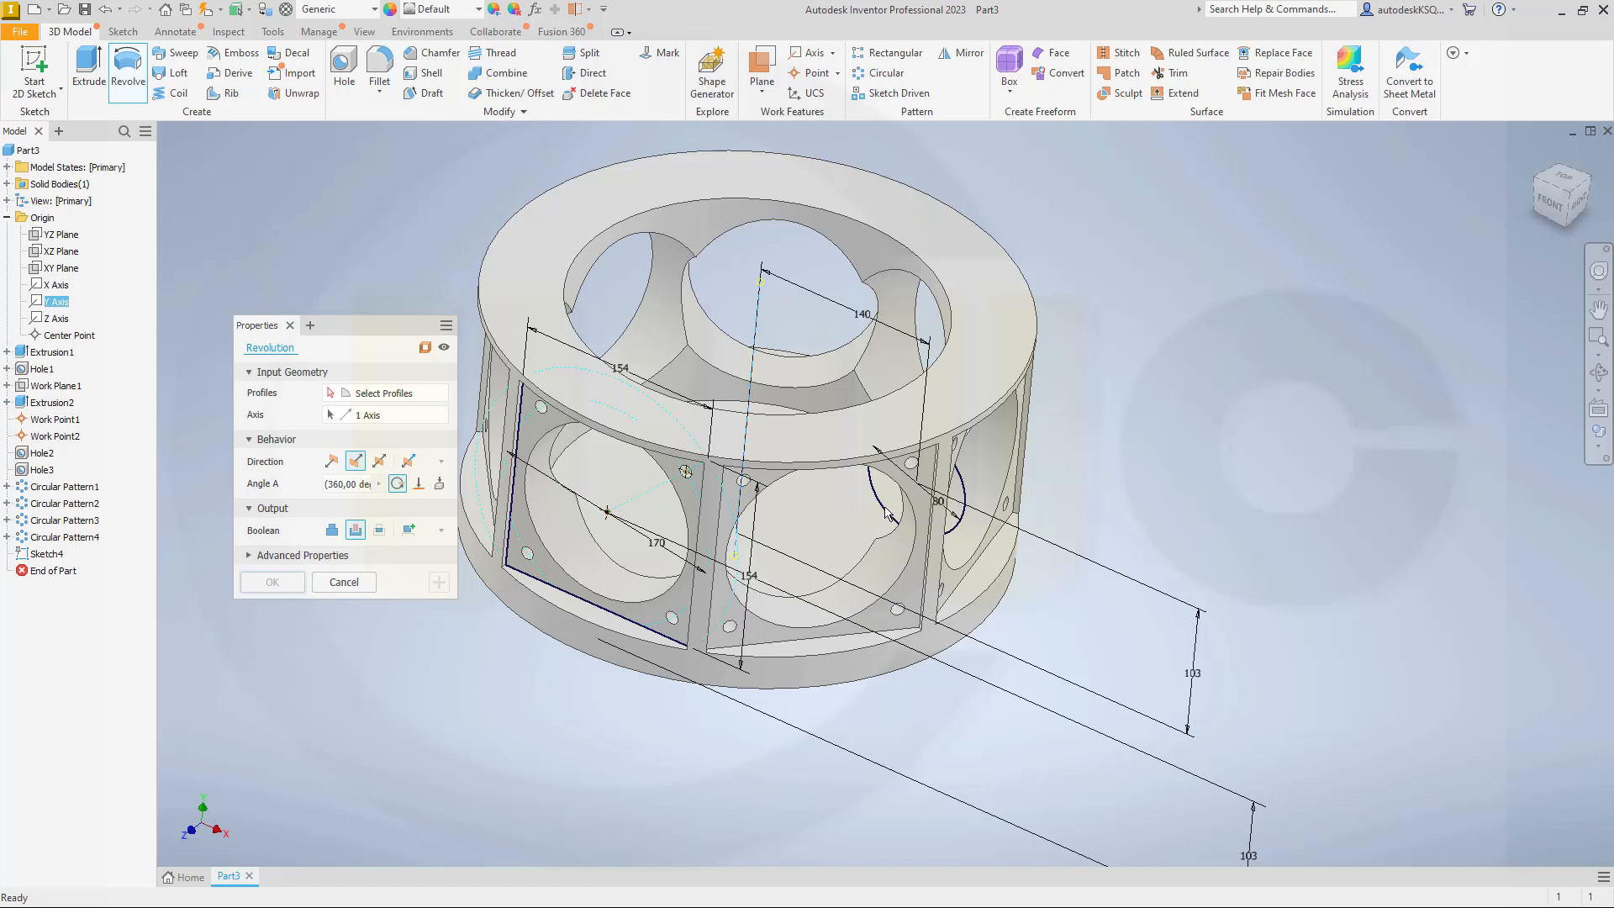
click(410, 400)
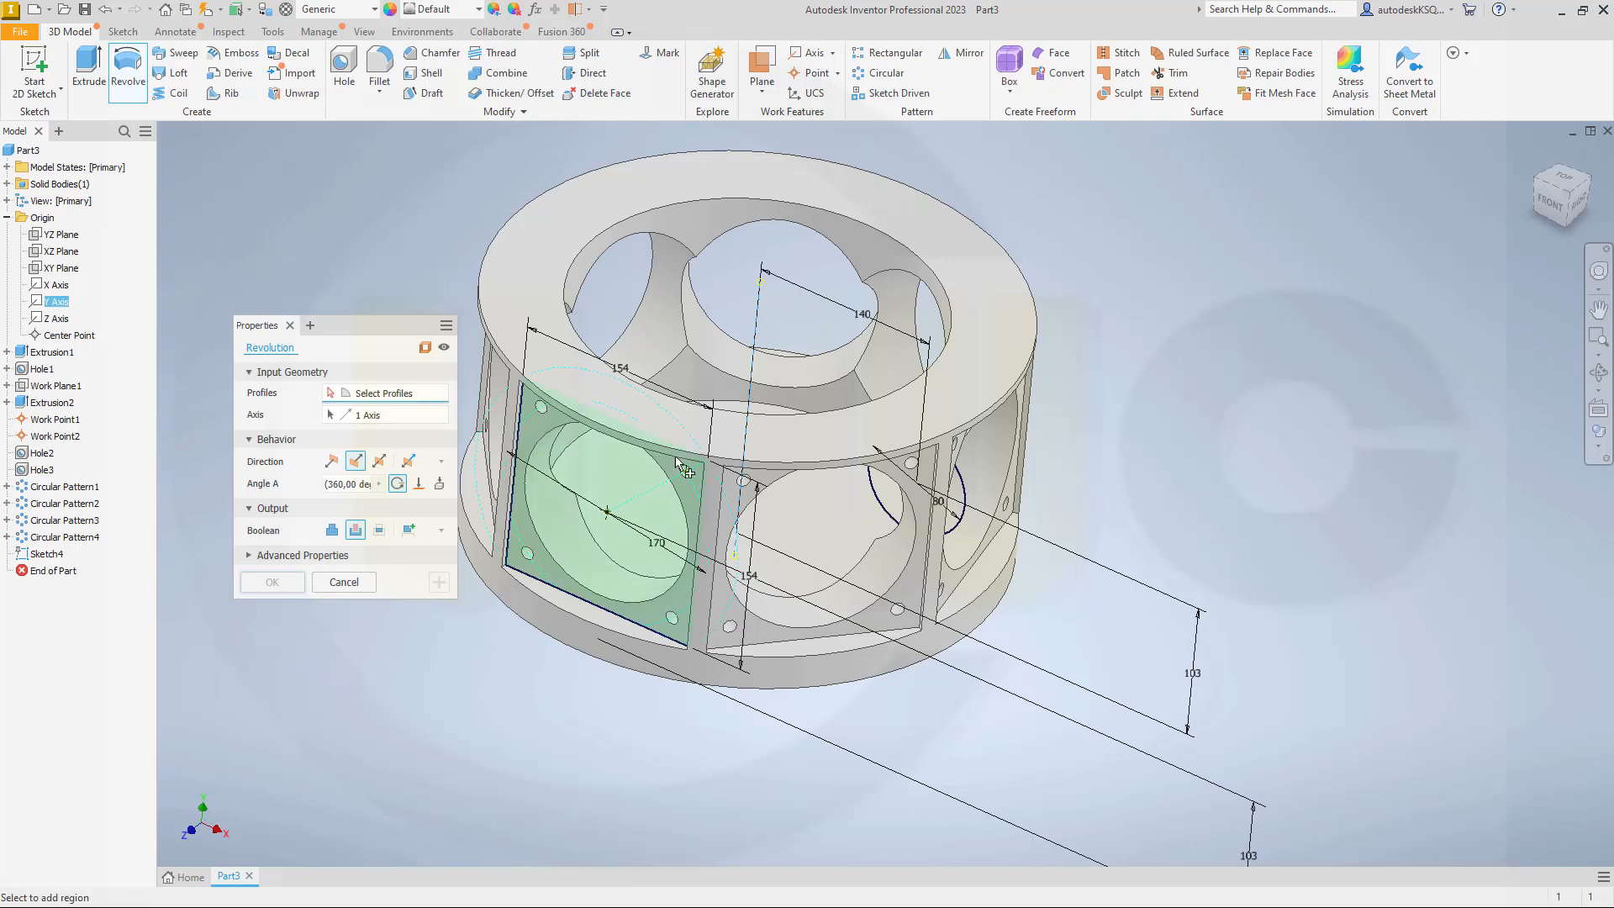
click(890, 500)
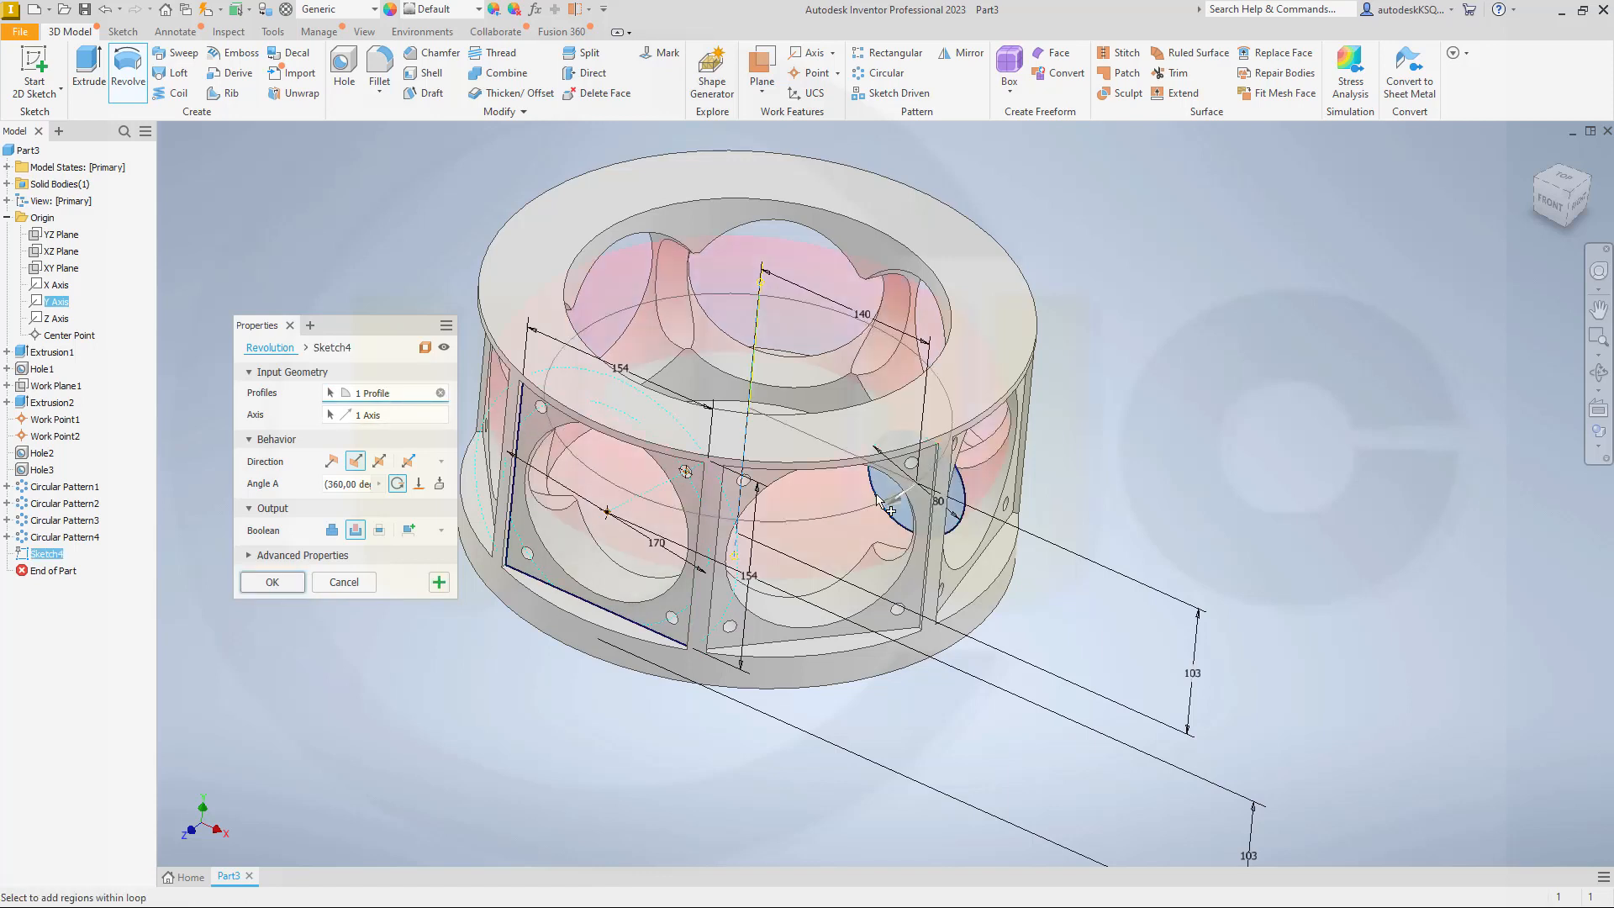
click(273, 582)
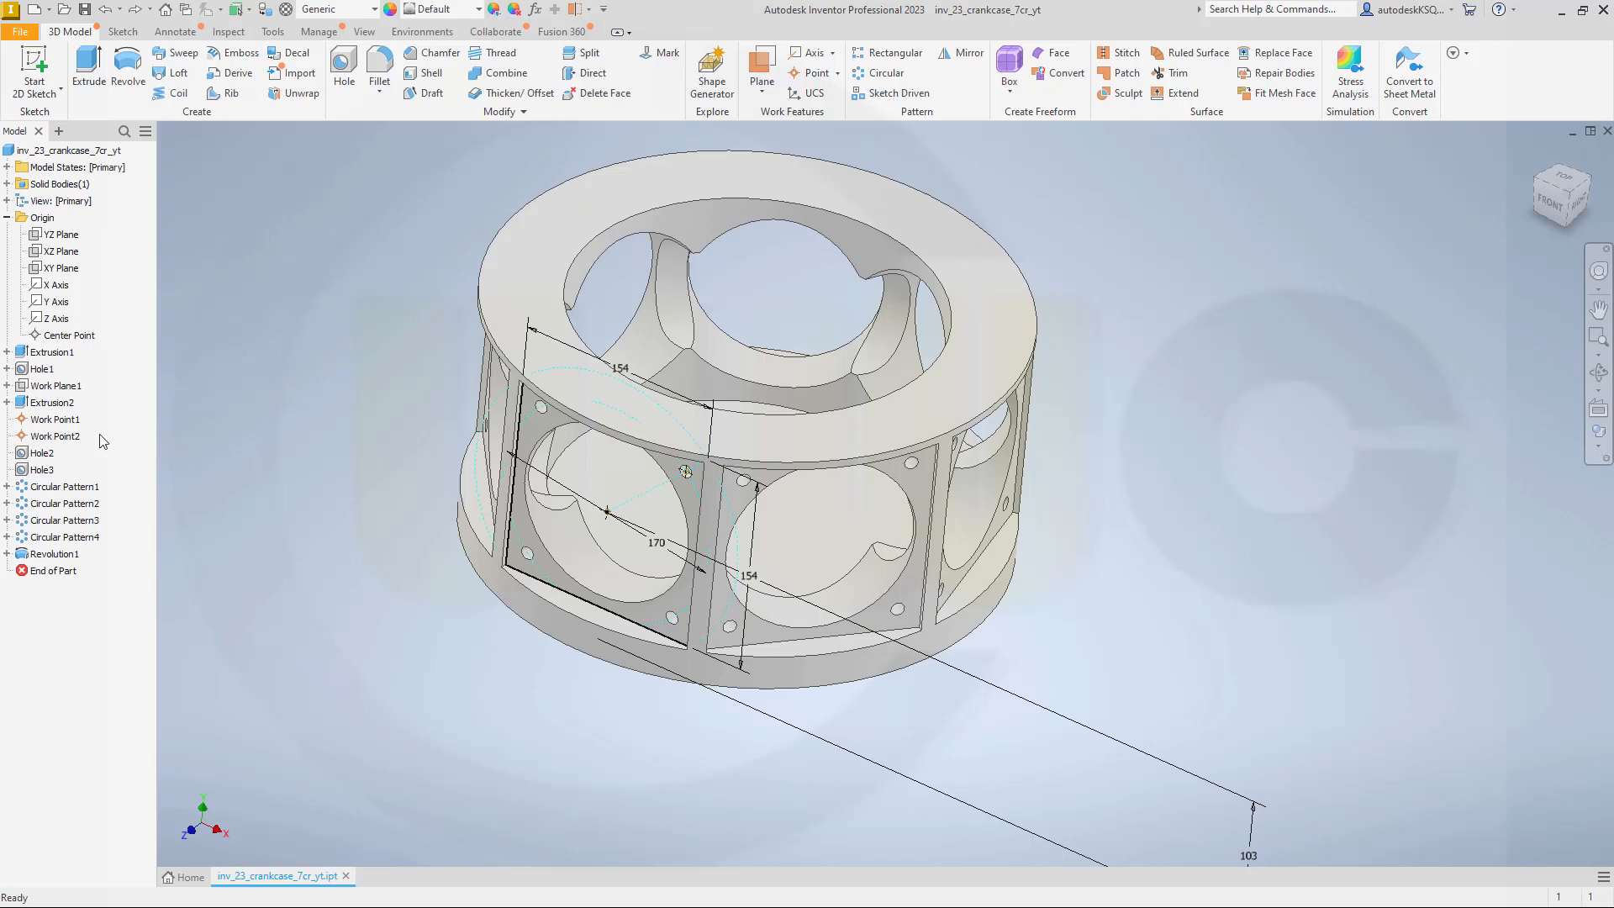
Step: Reorder the model history so the work plane precedes the first extrusion and the revolved cut comes directly before Hole2
drag(56, 385, 85, 360)
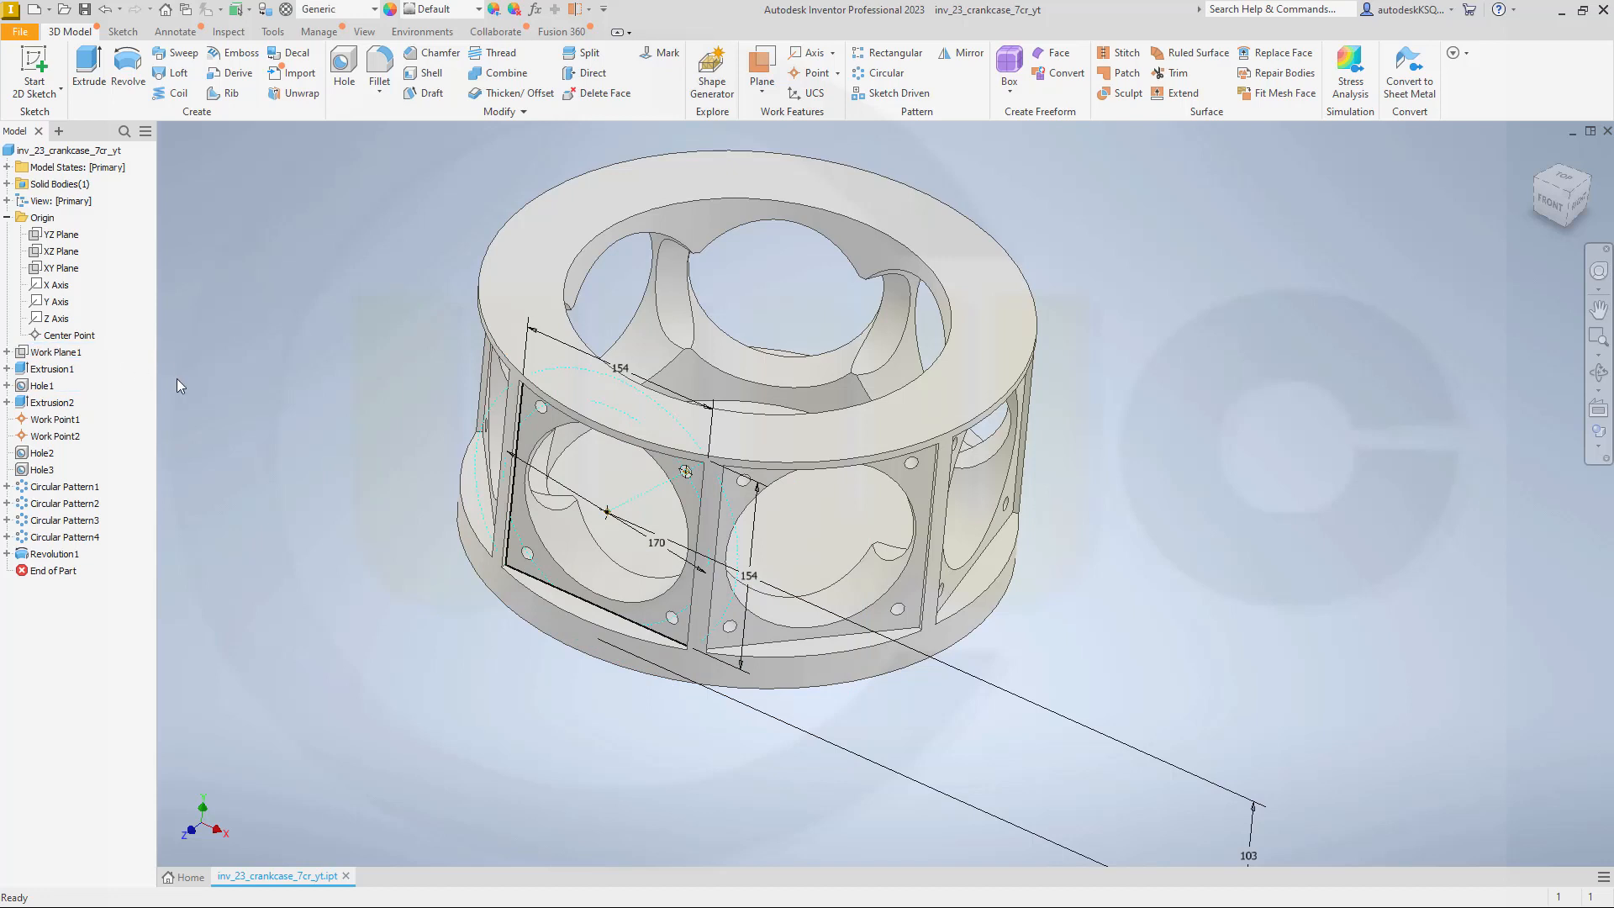
click(54, 554)
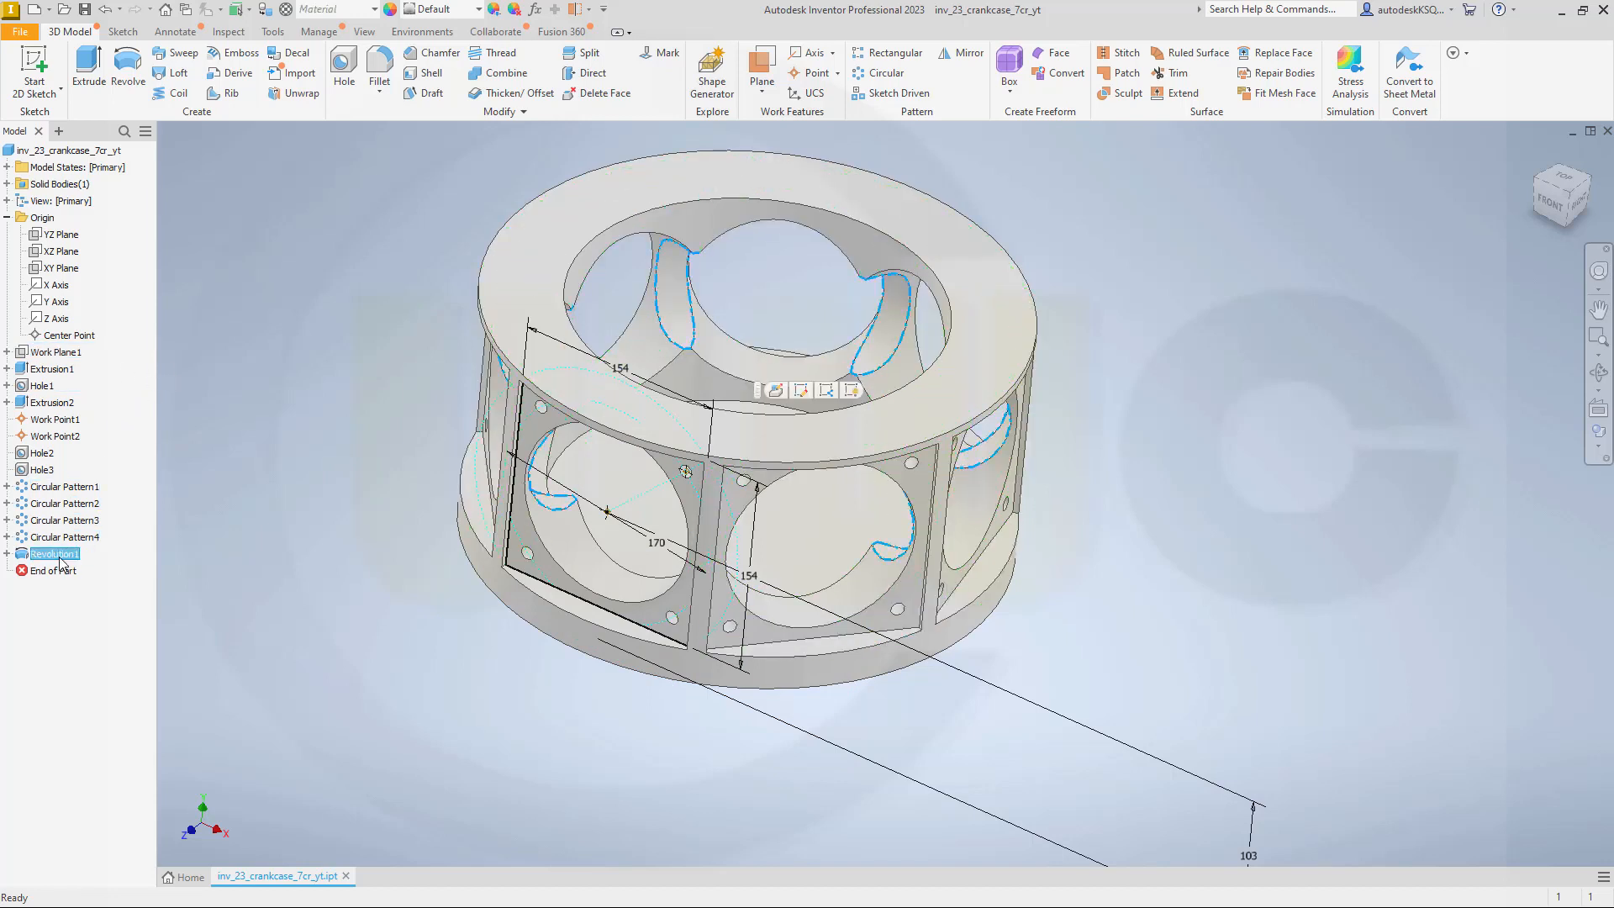
drag(62, 564, 67, 460)
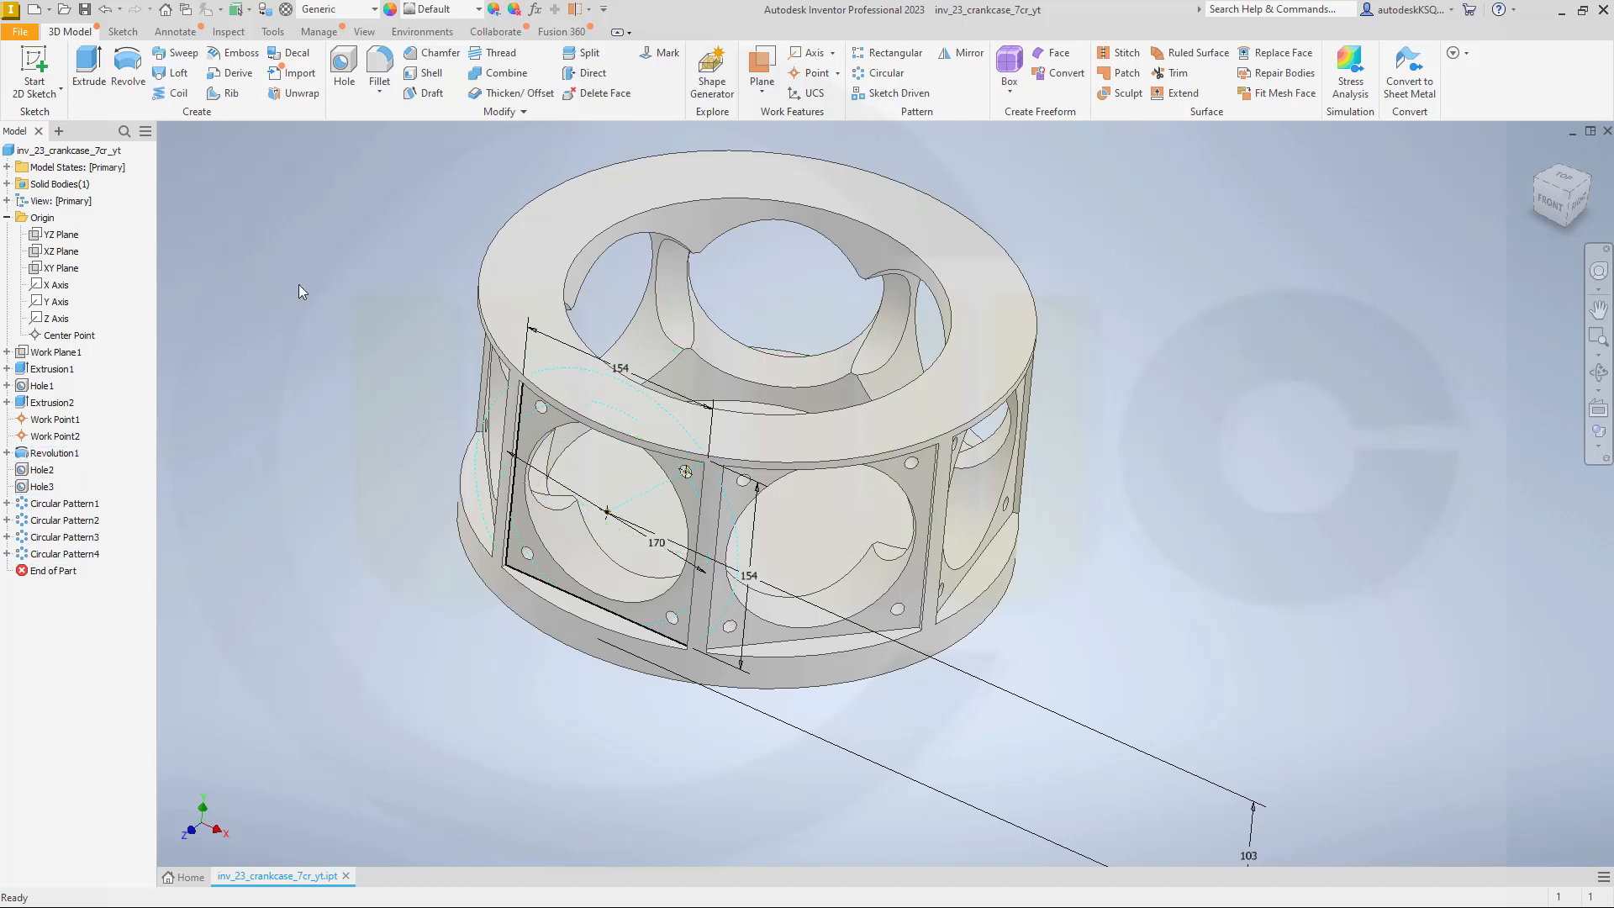